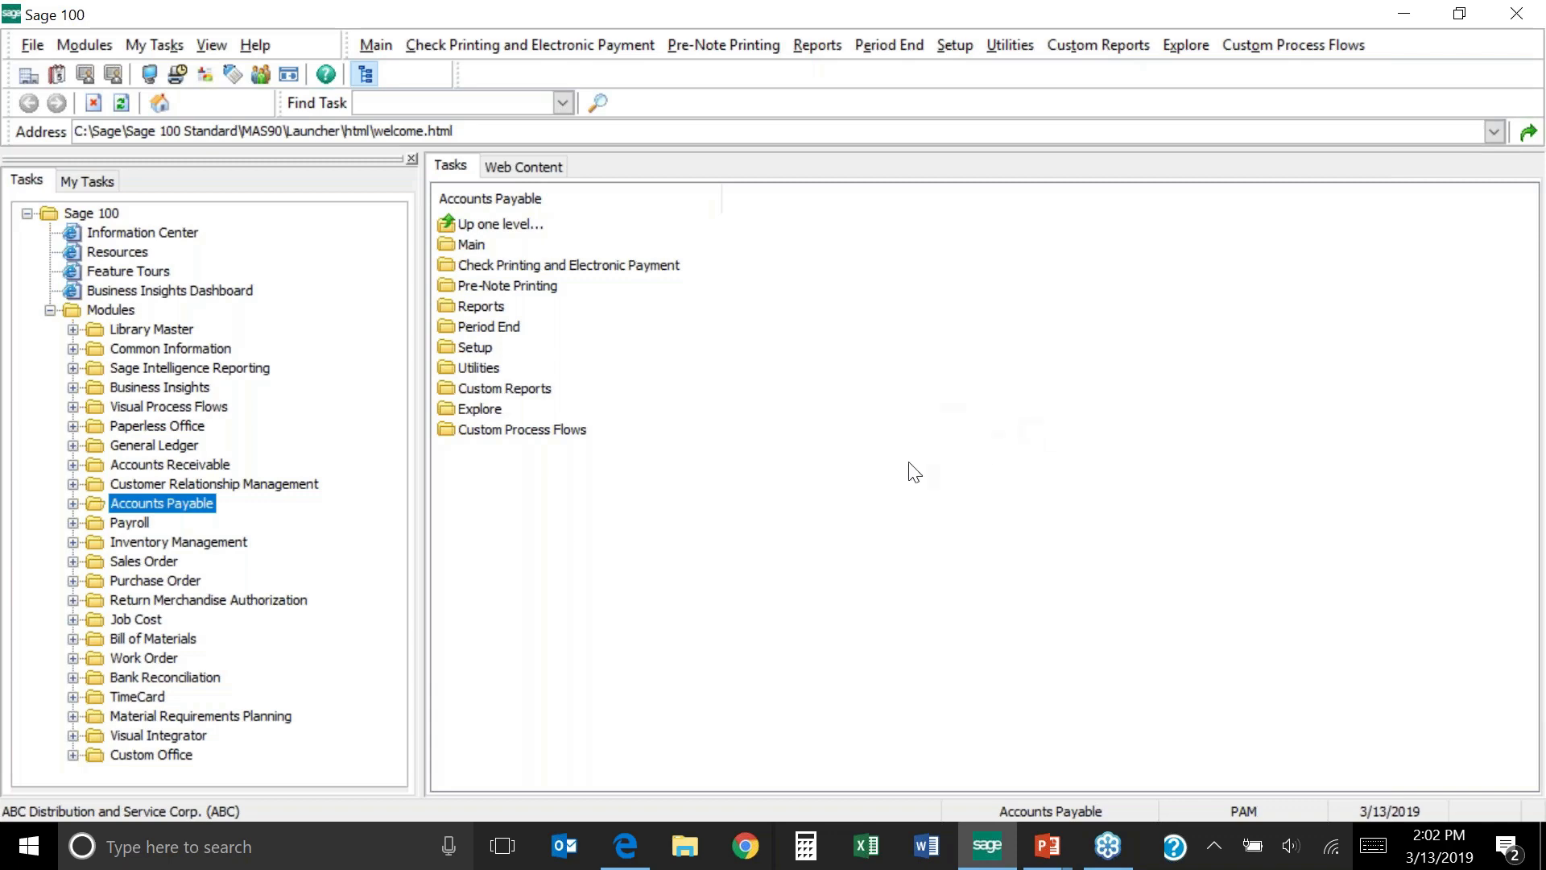
# Open Accounts Payable Options from the module's Setup tasks and enable batch processing for Invoice Data Entry
pyautogui.click(196, 503)
pyautogui.doubleClick(196, 503)
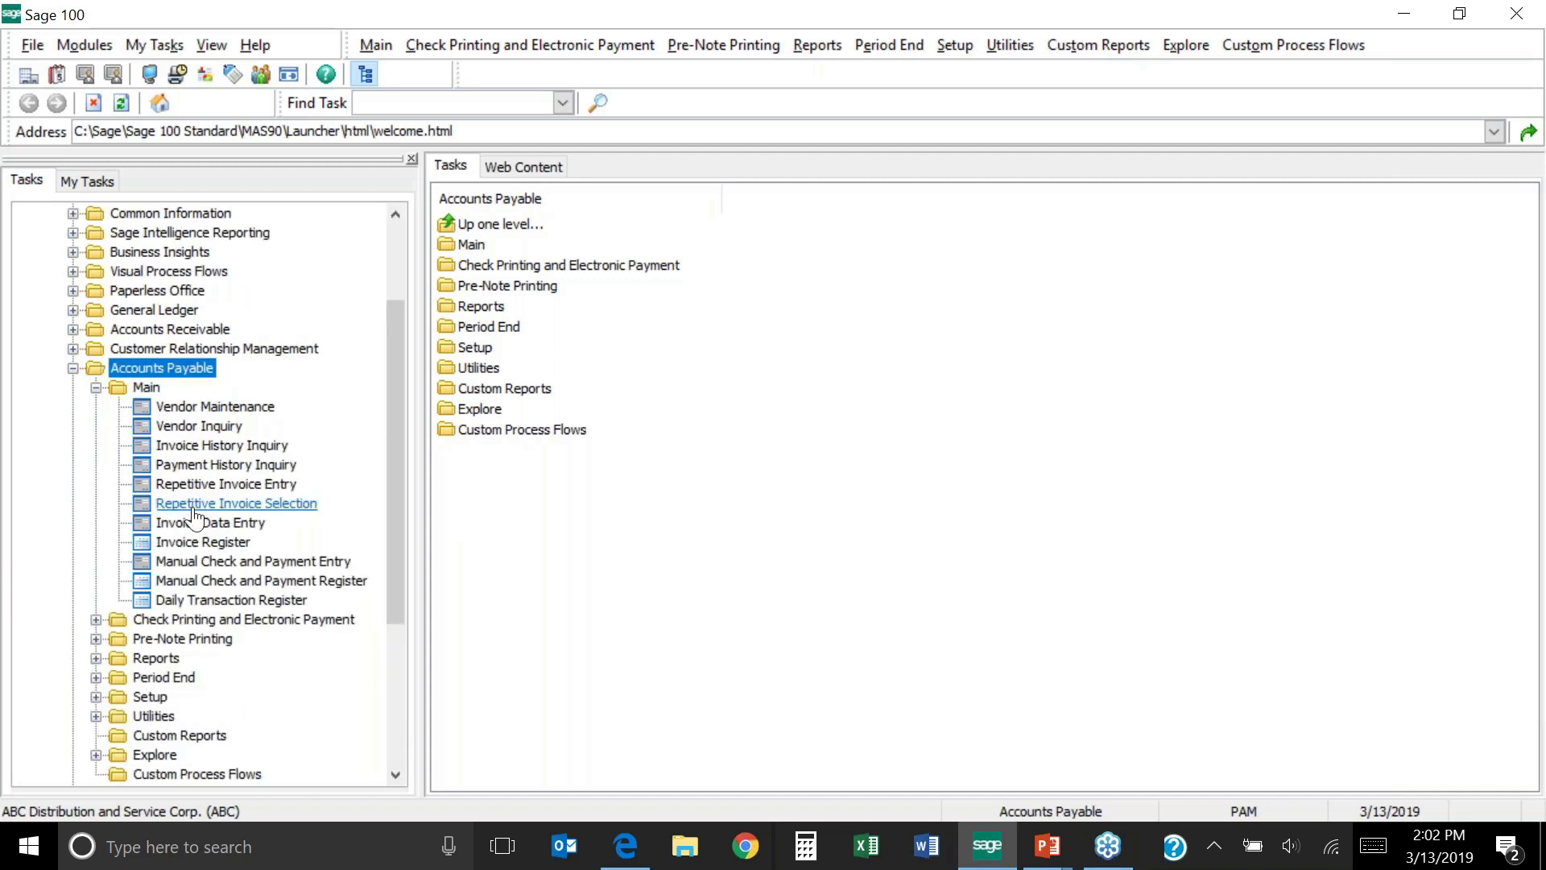
pyautogui.doubleClick(152, 698)
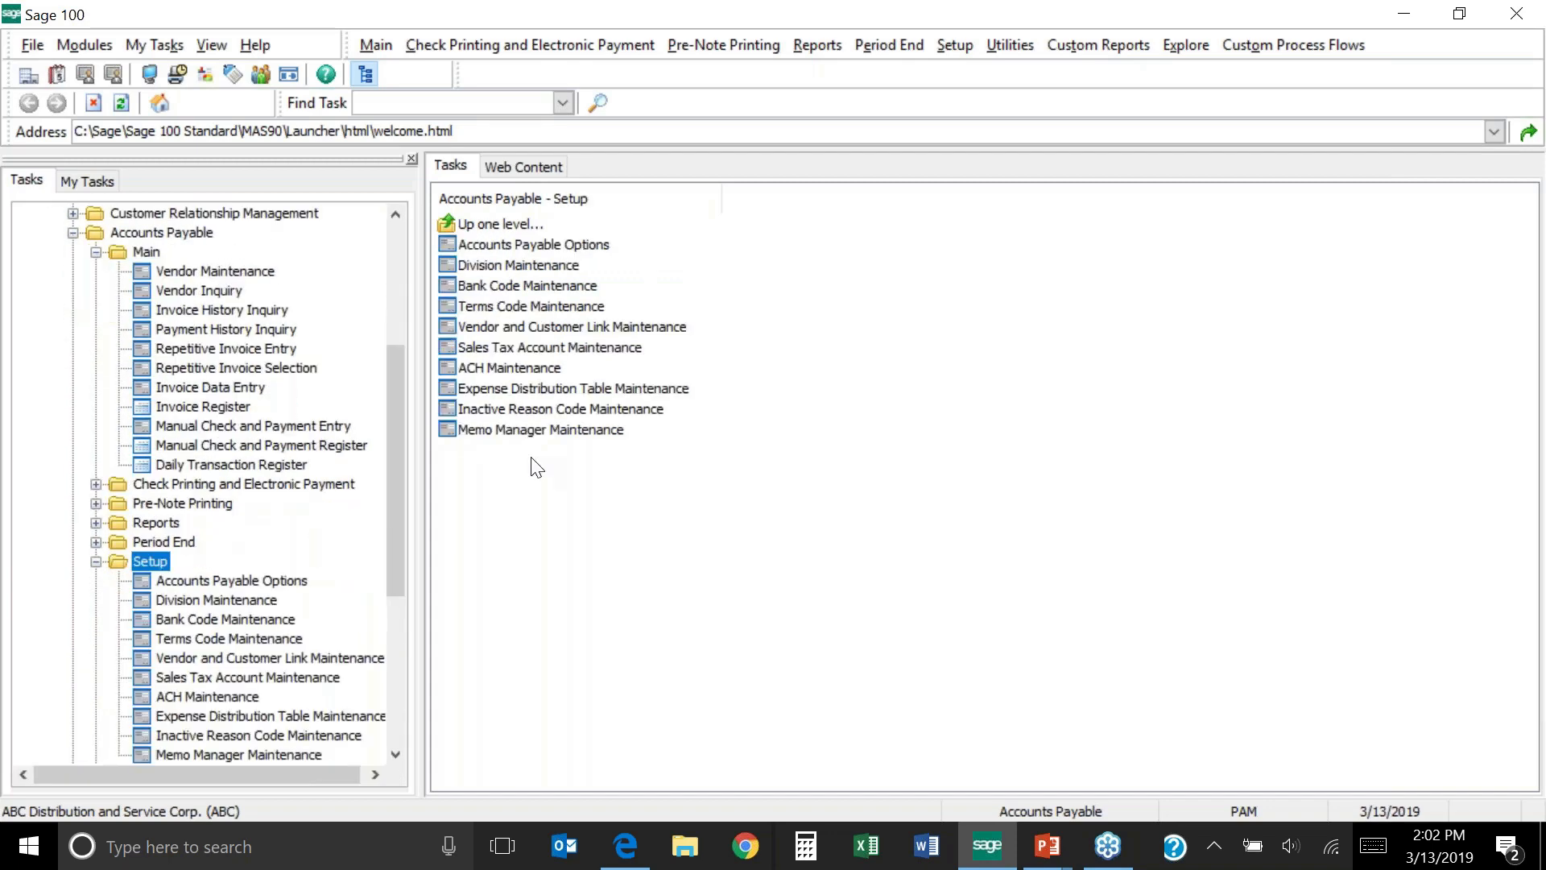
pyautogui.click(579, 249)
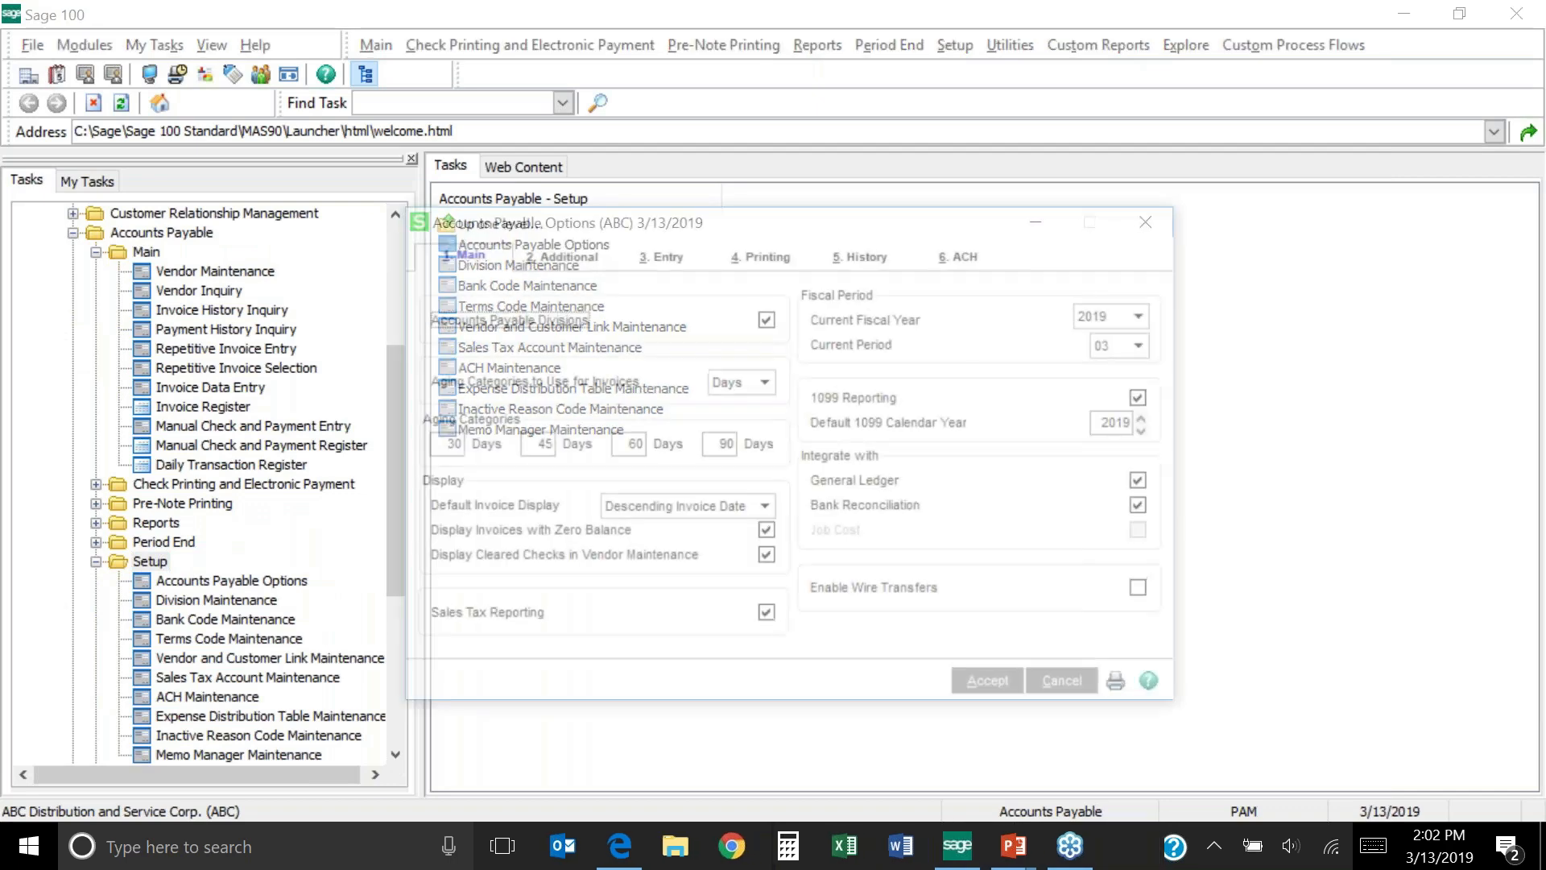
pyautogui.click(669, 262)
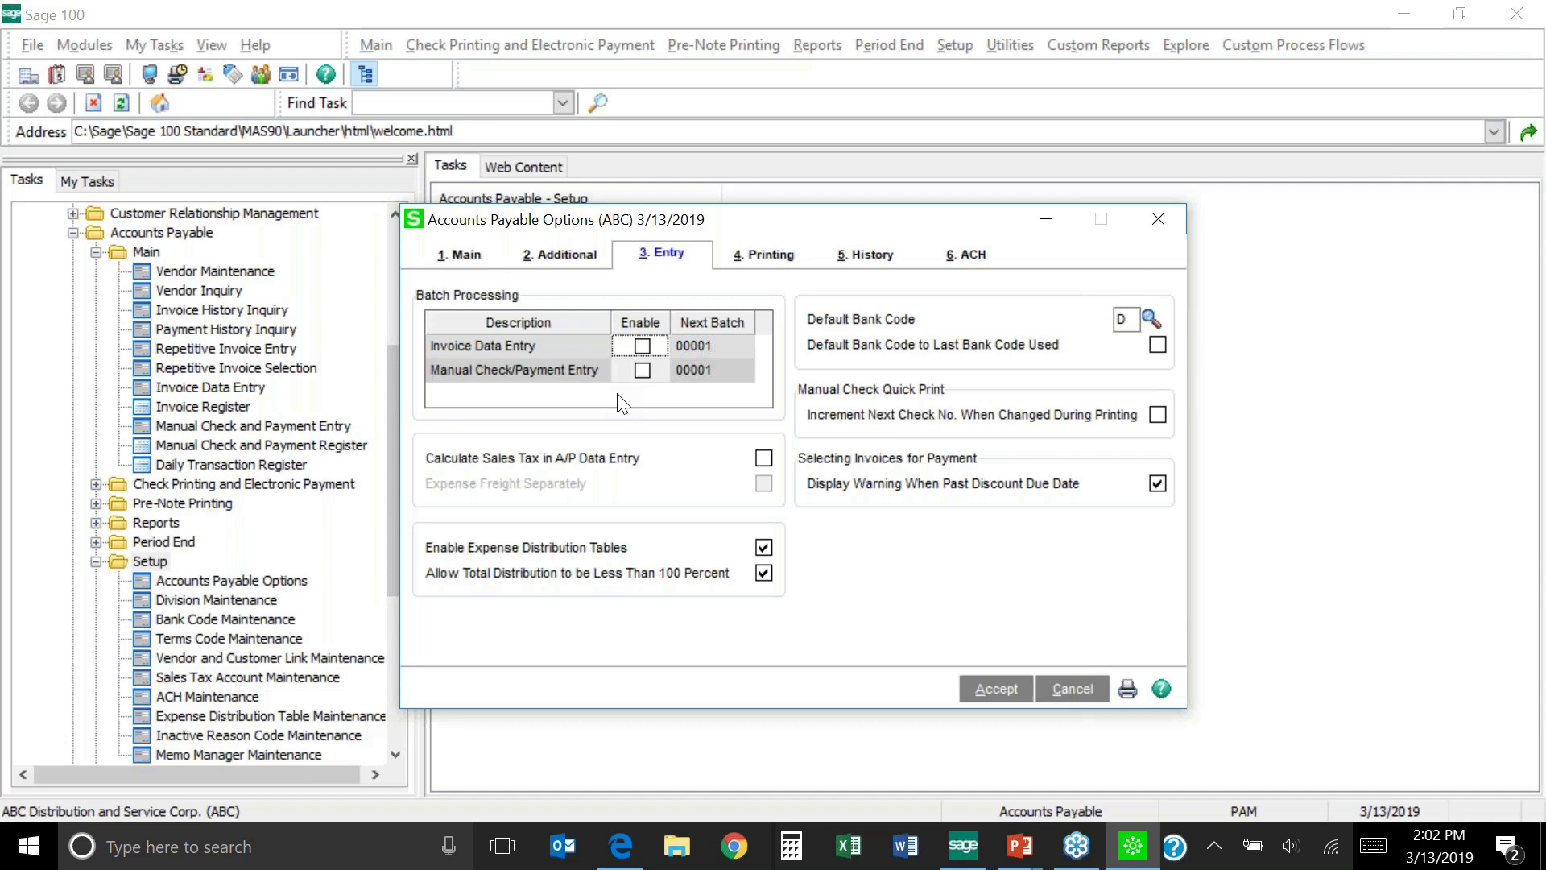
pyautogui.click(641, 346)
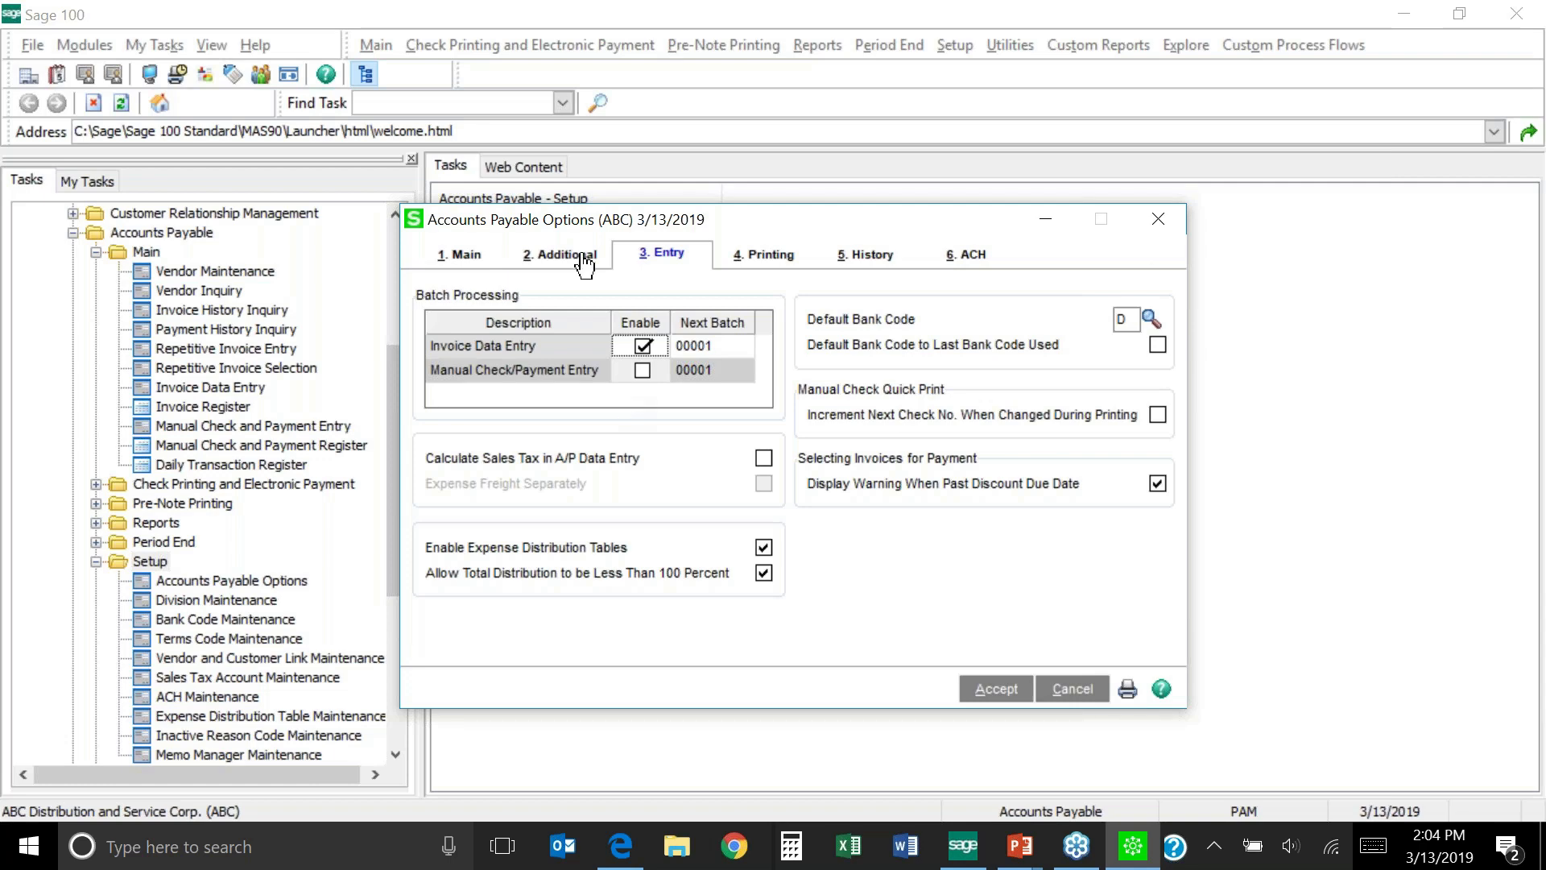
# Set Days to Retain Paid Invoices to 600 in the Additional options and accept the Accounts Payable Options
pyautogui.click(455, 260)
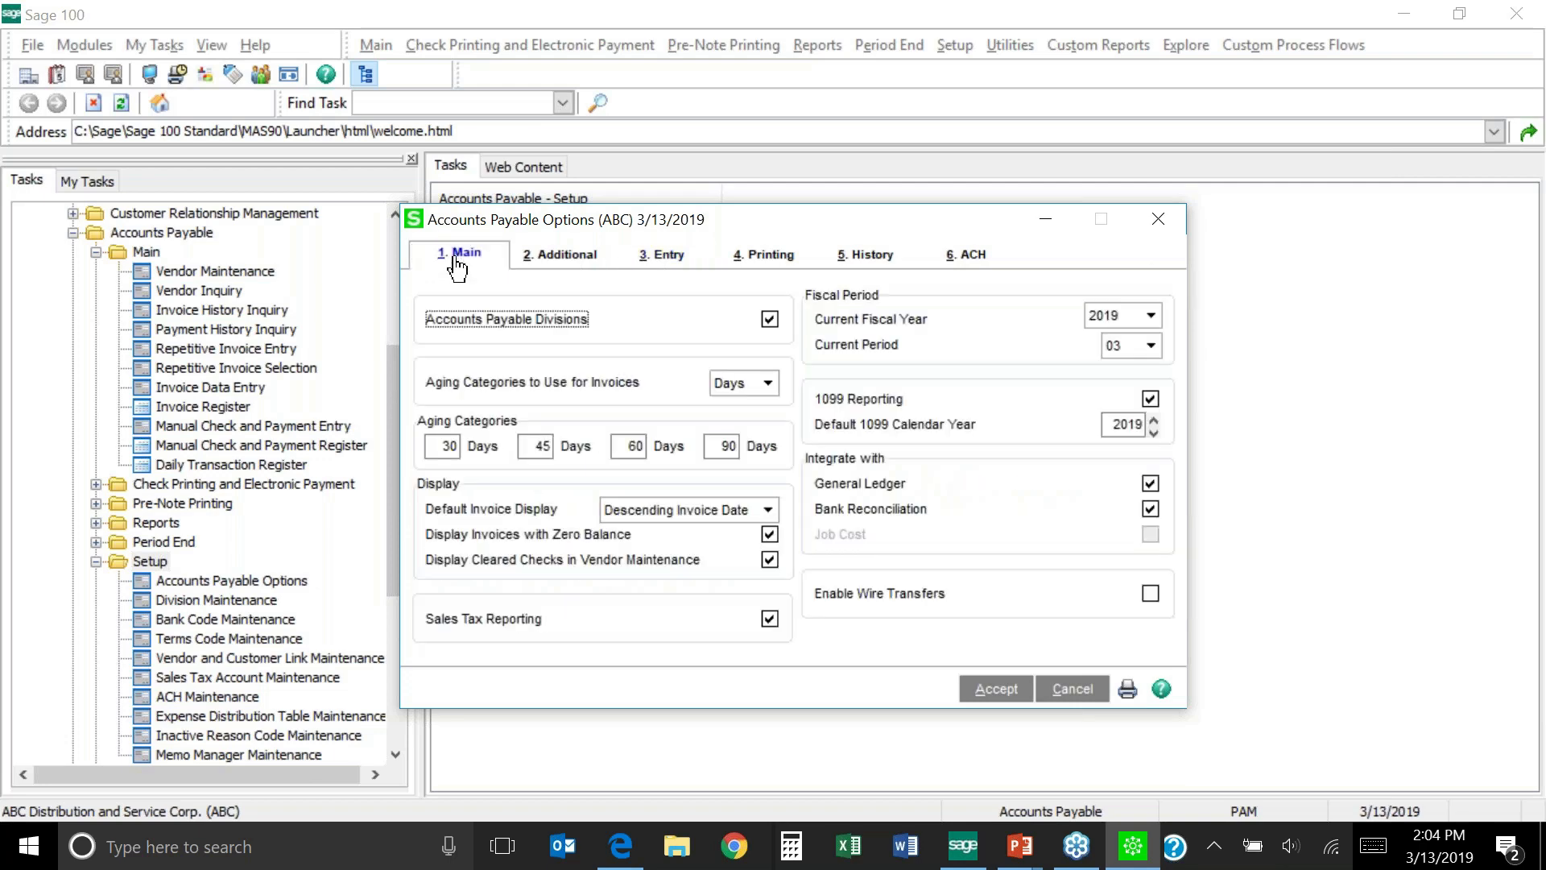
pyautogui.click(579, 270)
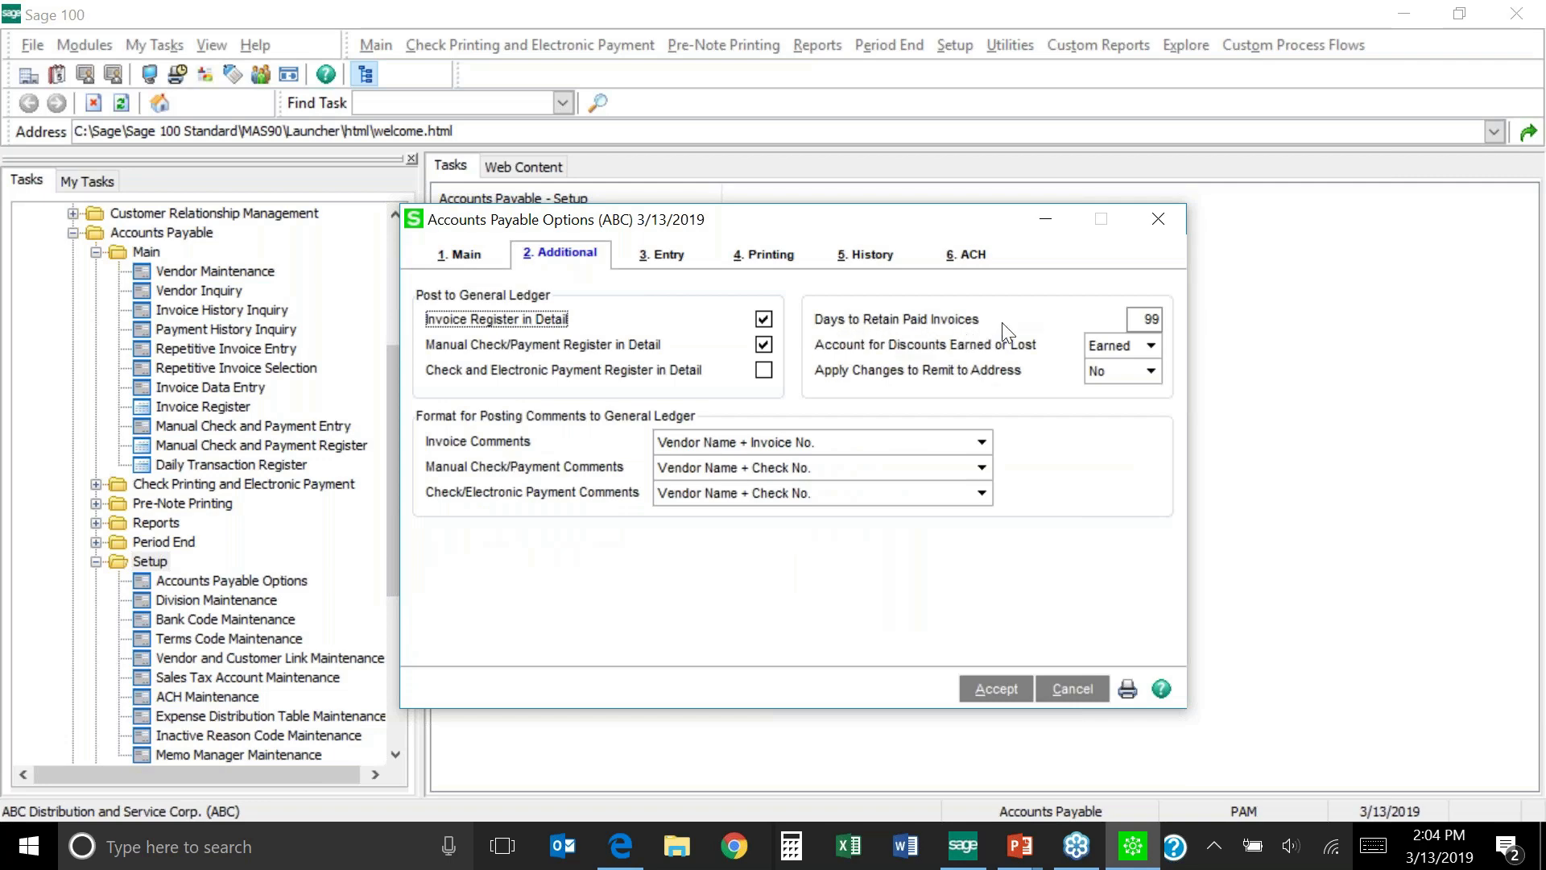
pyautogui.click(1143, 318)
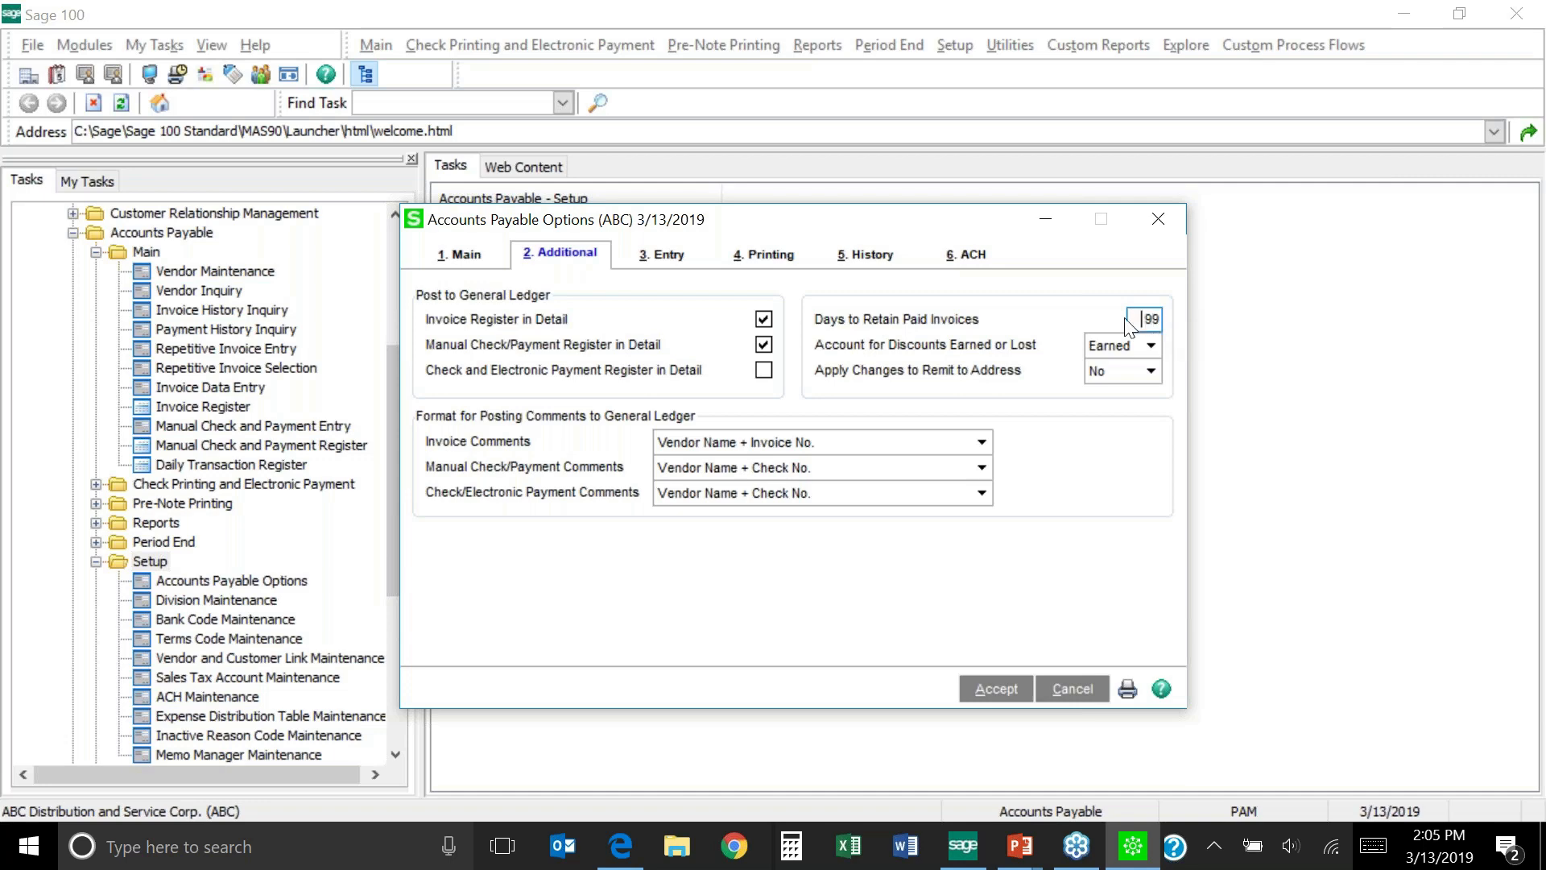
pyautogui.doubleClick(1165, 318)
pyautogui.write('365')
pyautogui.doubleClick(1137, 320)
pyautogui.write('999')
pyautogui.doubleClick(1137, 321)
pyautogui.write('600')
pyautogui.click(997, 692)
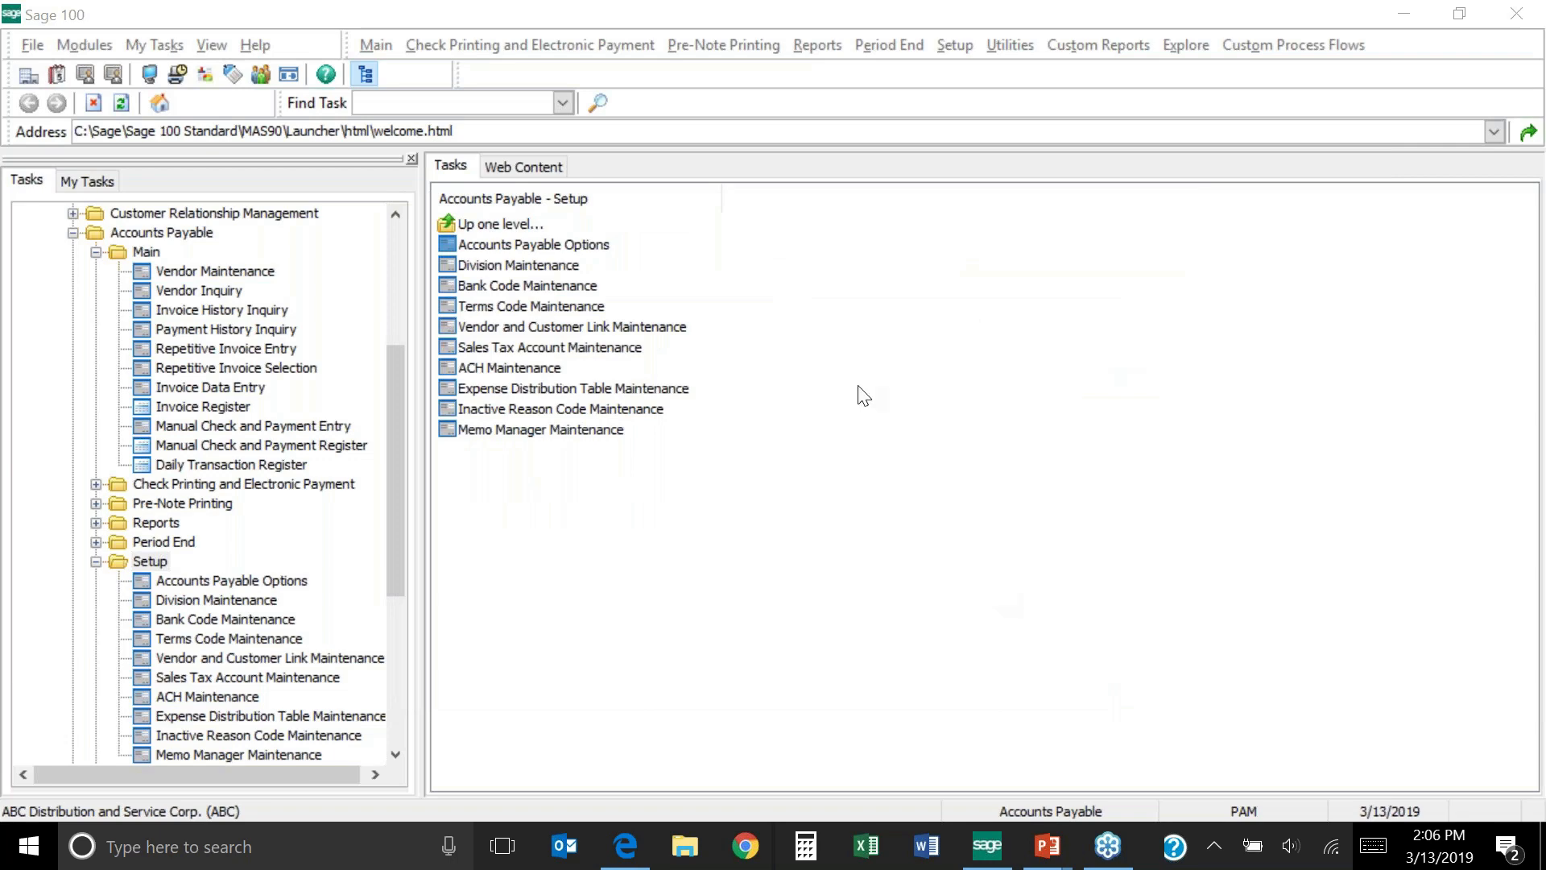
# Reopen Accounts Payable Options, set Days to Retain Paid Invoices to 999, and accept the change
pyautogui.click(600, 248)
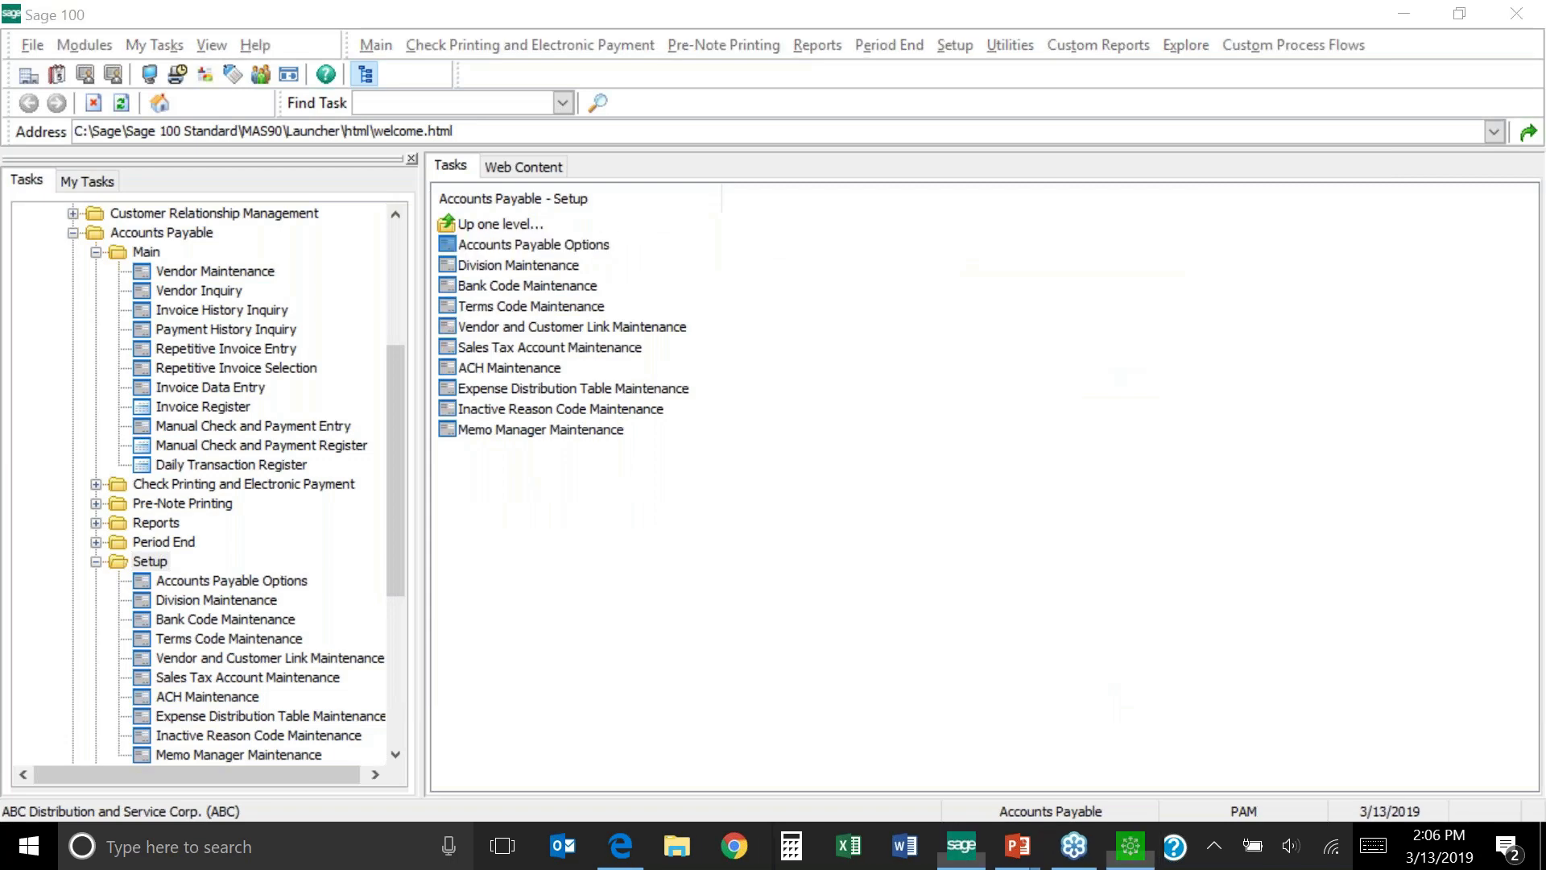
pyautogui.click(592, 256)
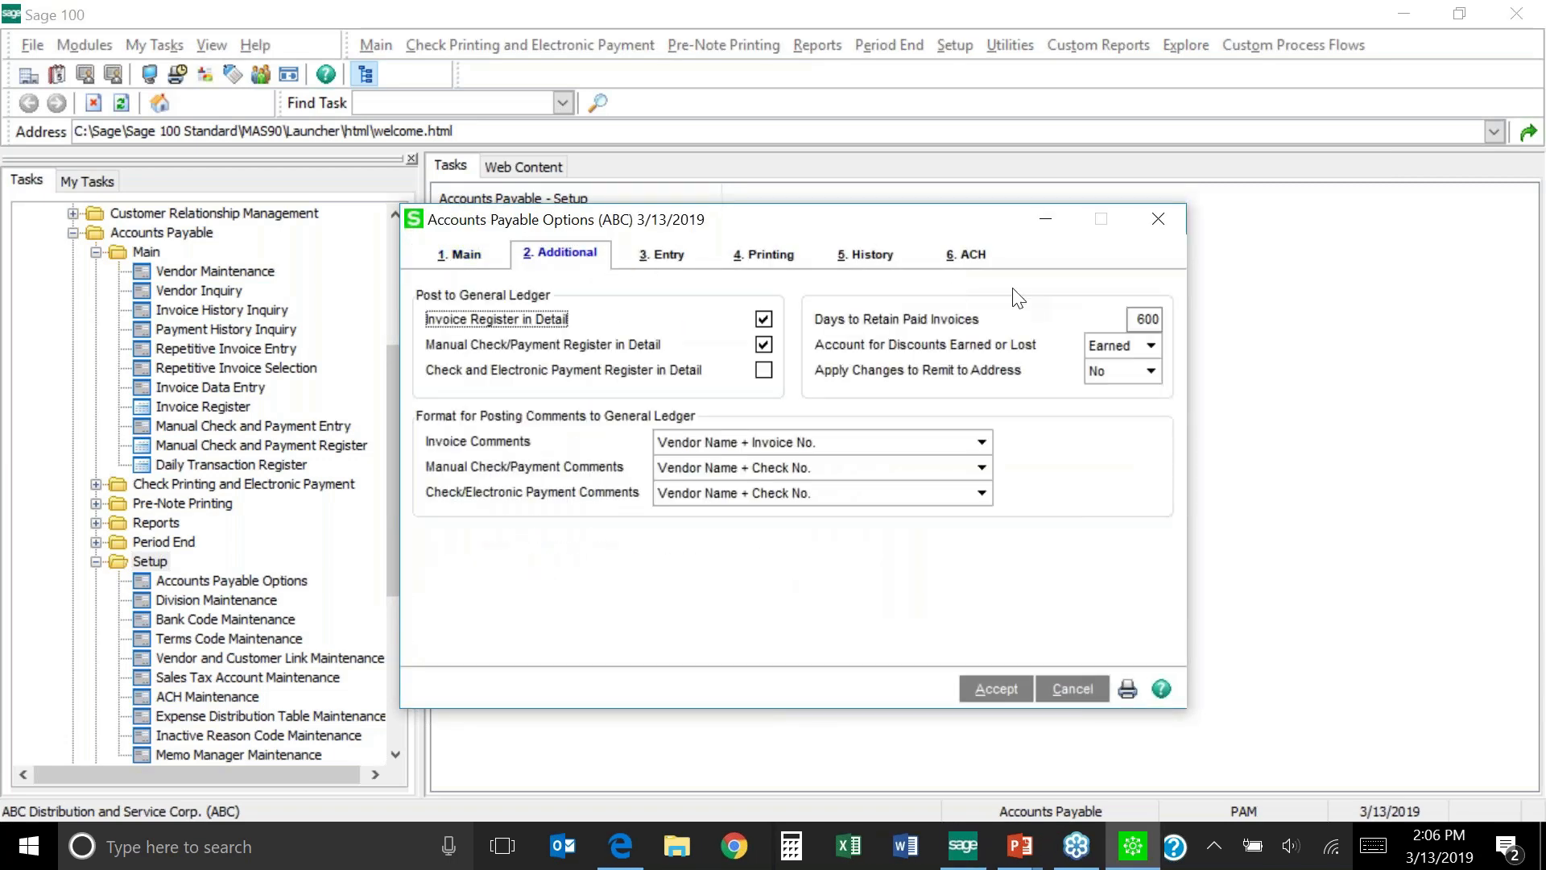
pyautogui.click(1145, 319)
pyautogui.write('999')
pyautogui.click(997, 694)
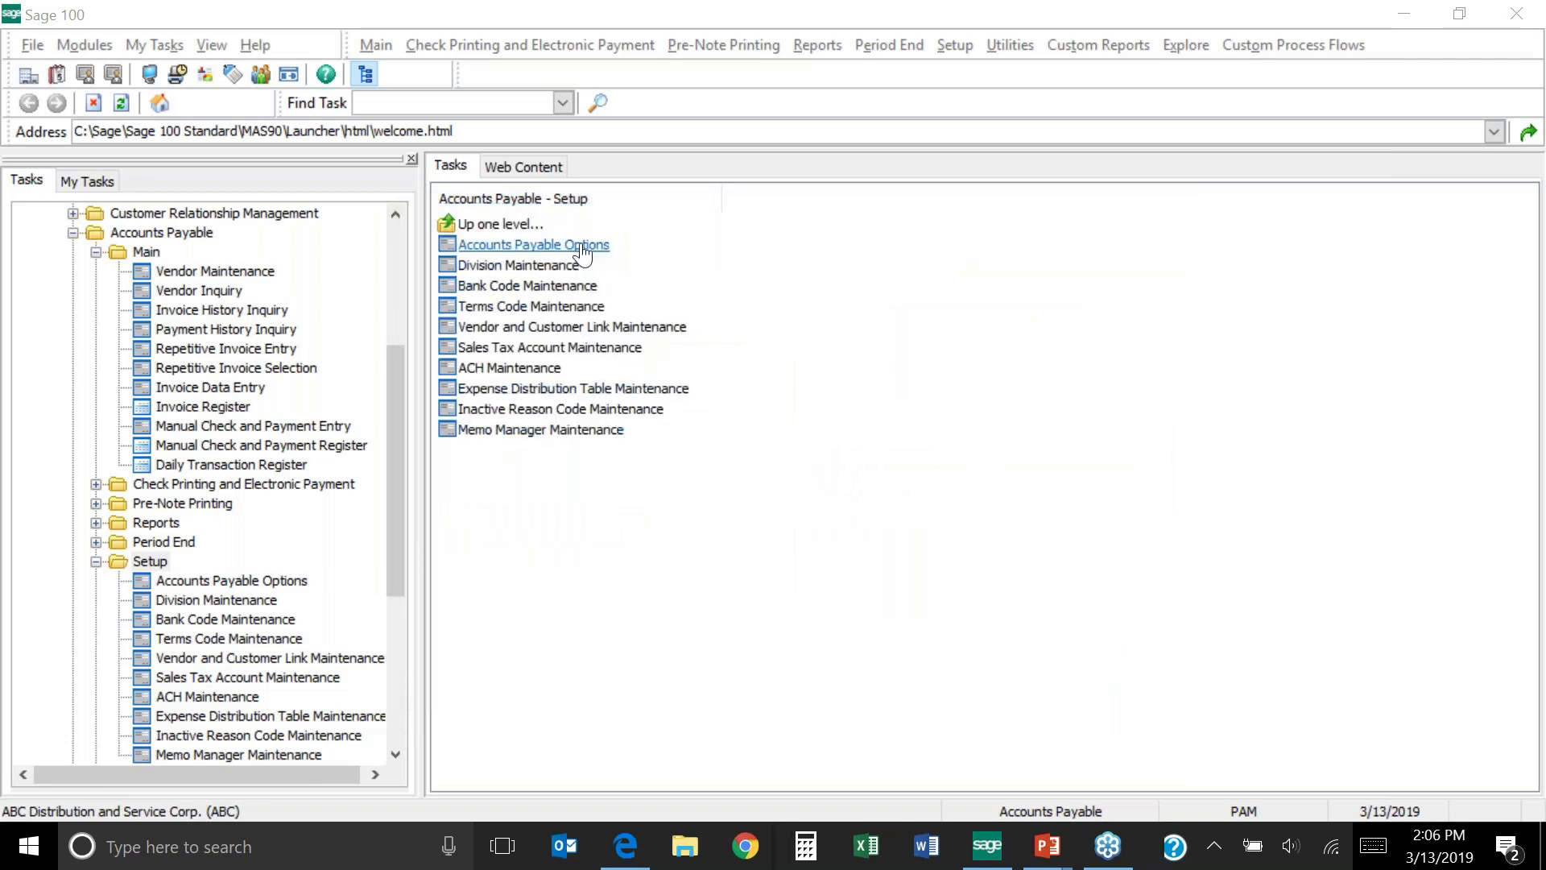
# Reopen Accounts Payable Options, review the Additional and Main settings, and close the options window
pyautogui.click(583, 255)
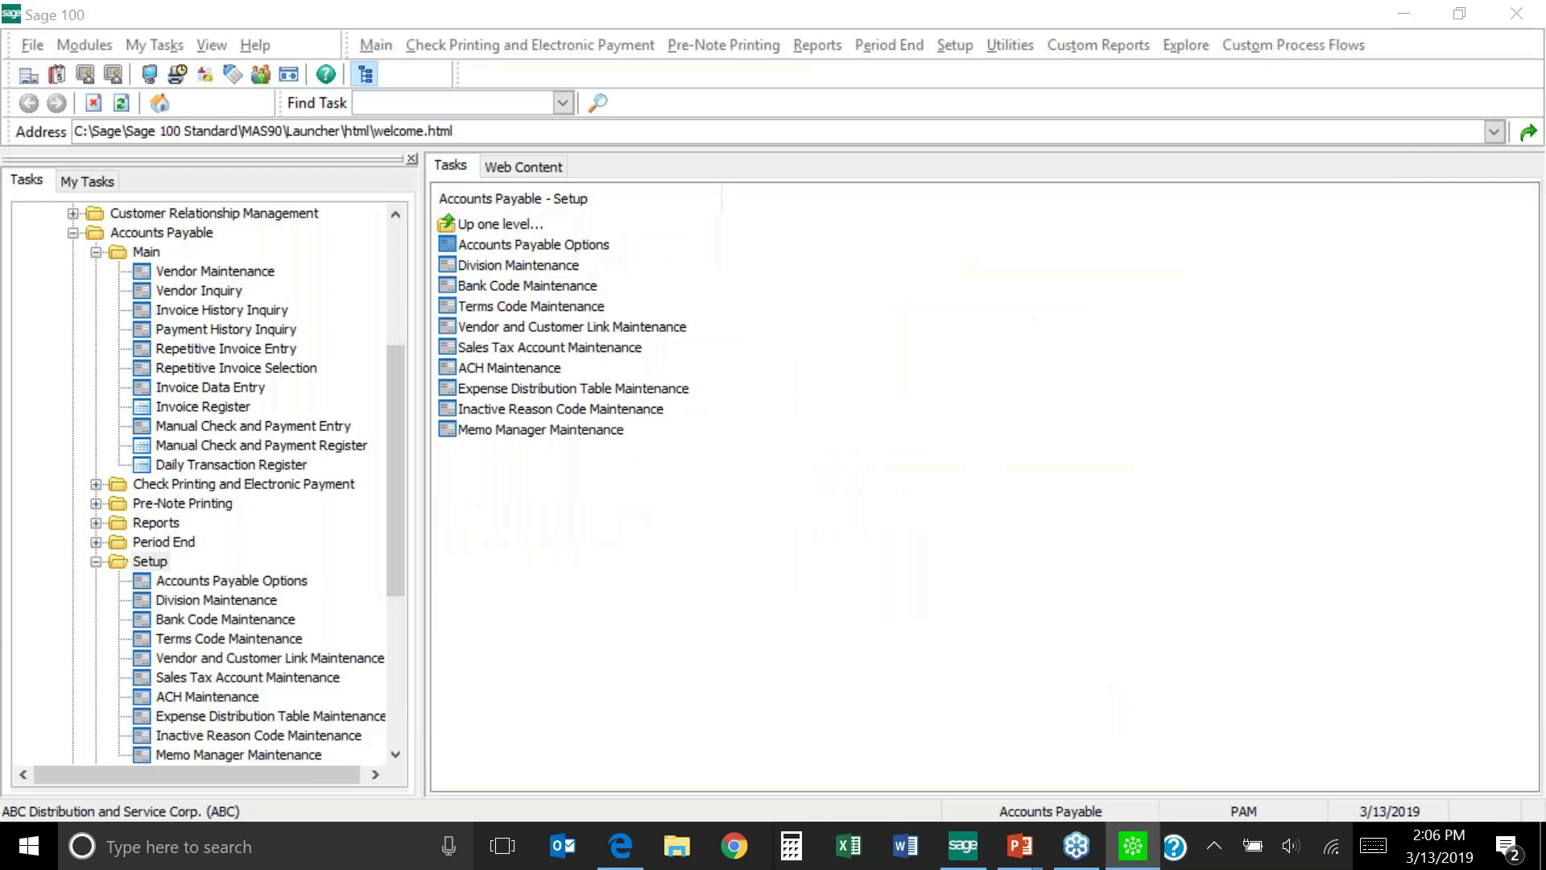
pyautogui.click(769, 314)
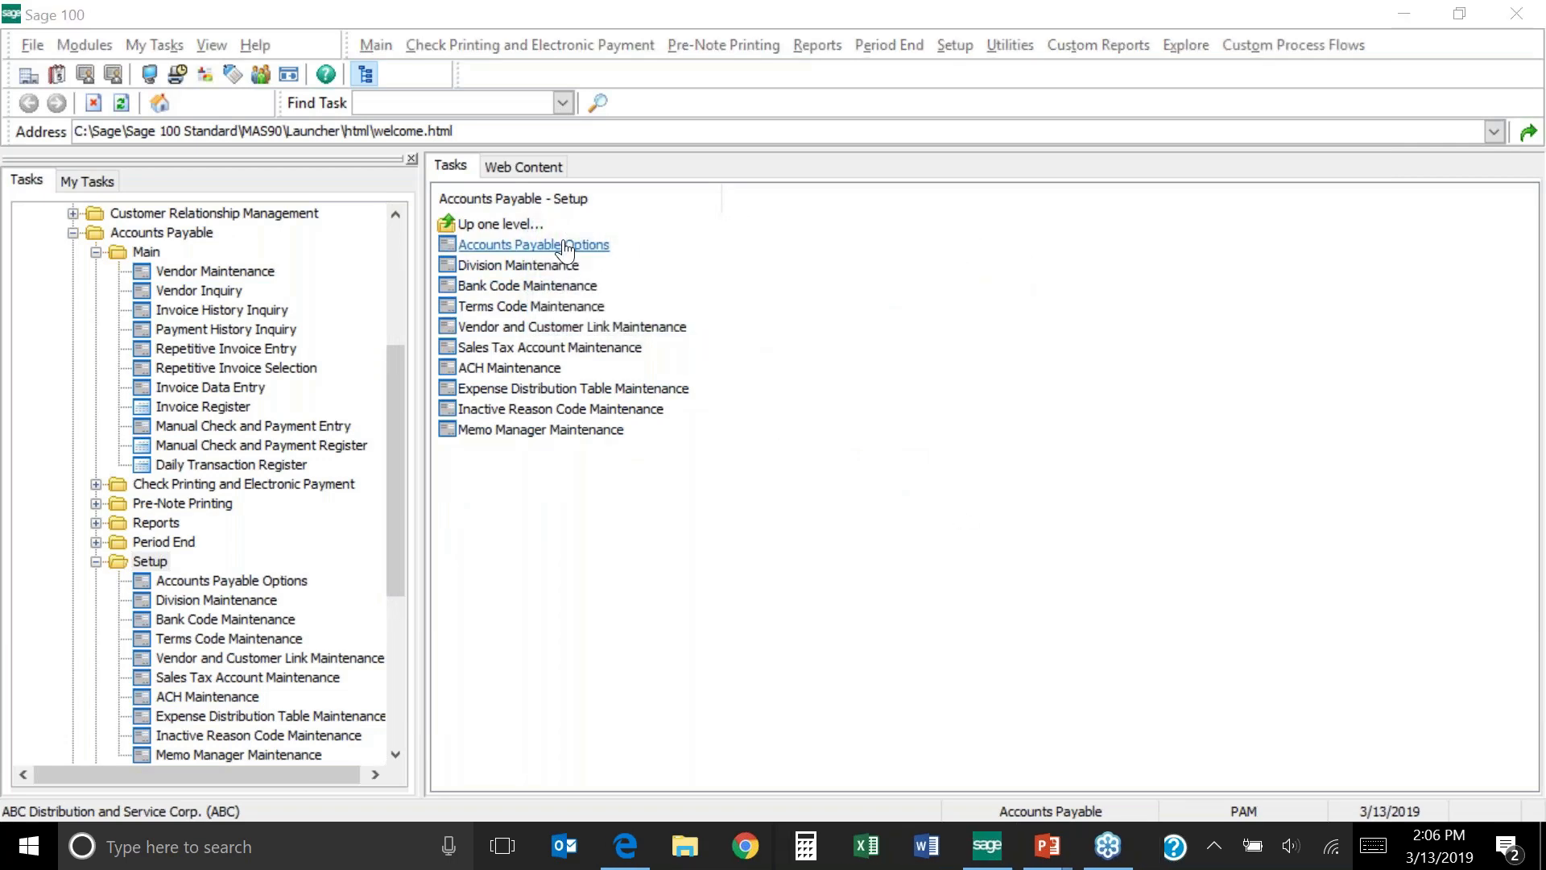
pyautogui.click(566, 252)
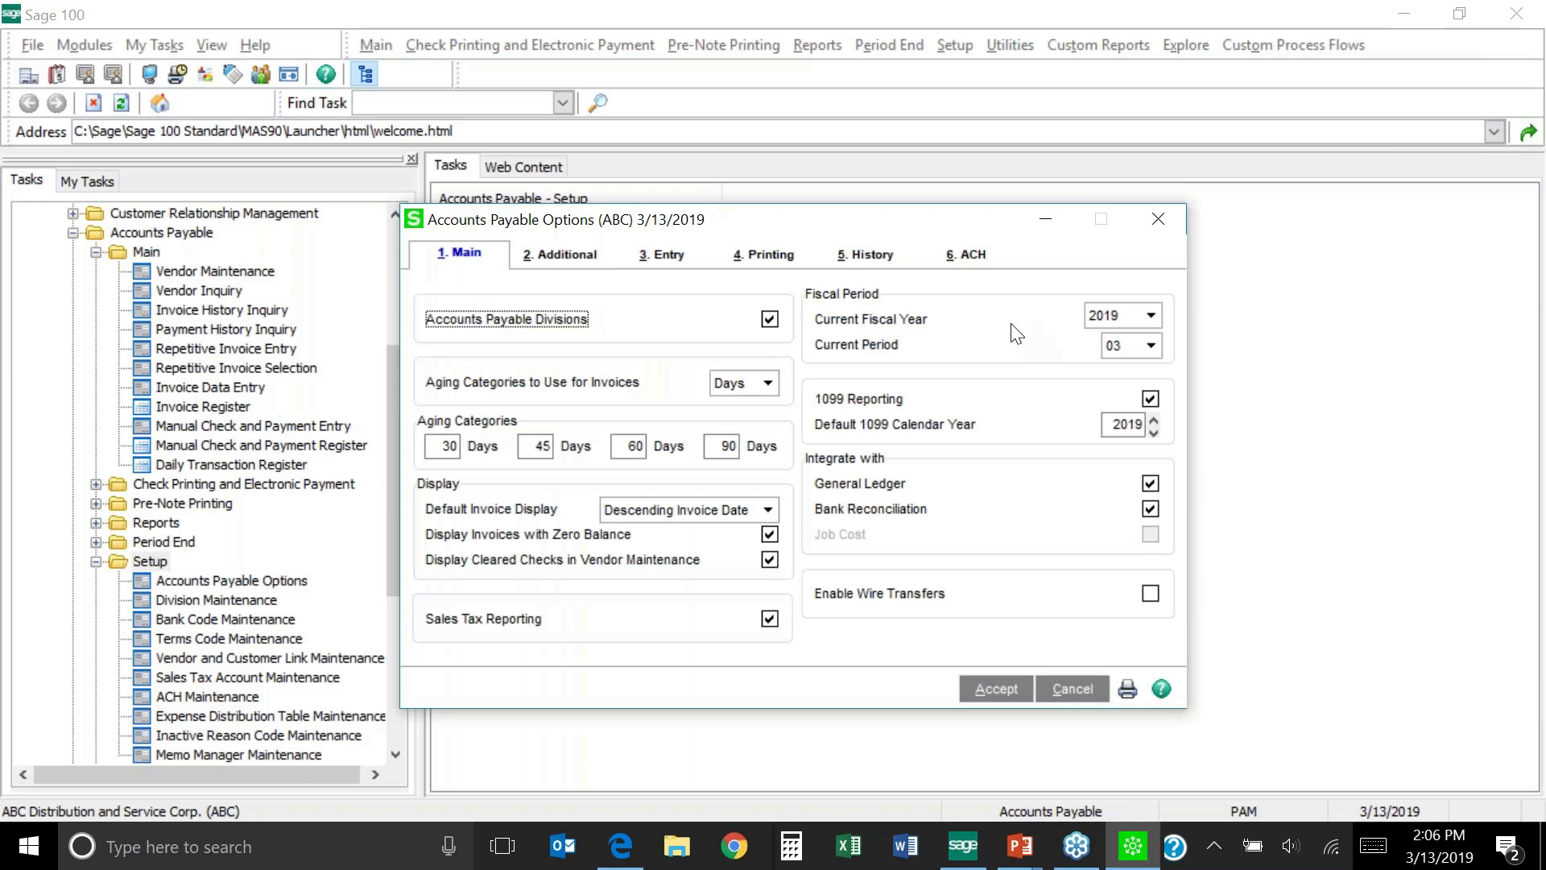
pyautogui.click(564, 256)
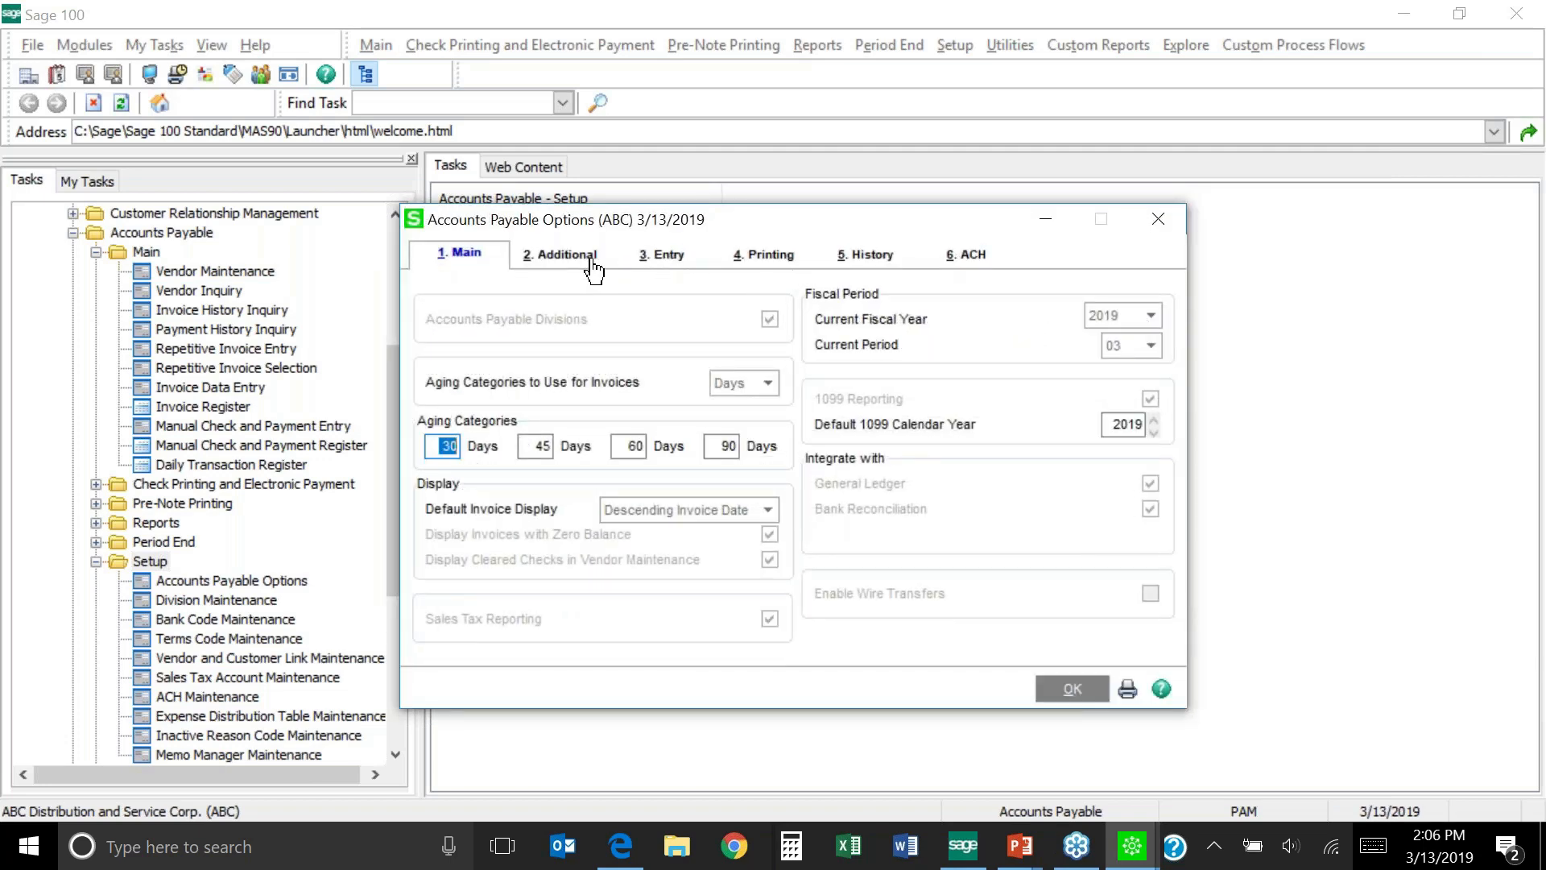
pyautogui.click(592, 260)
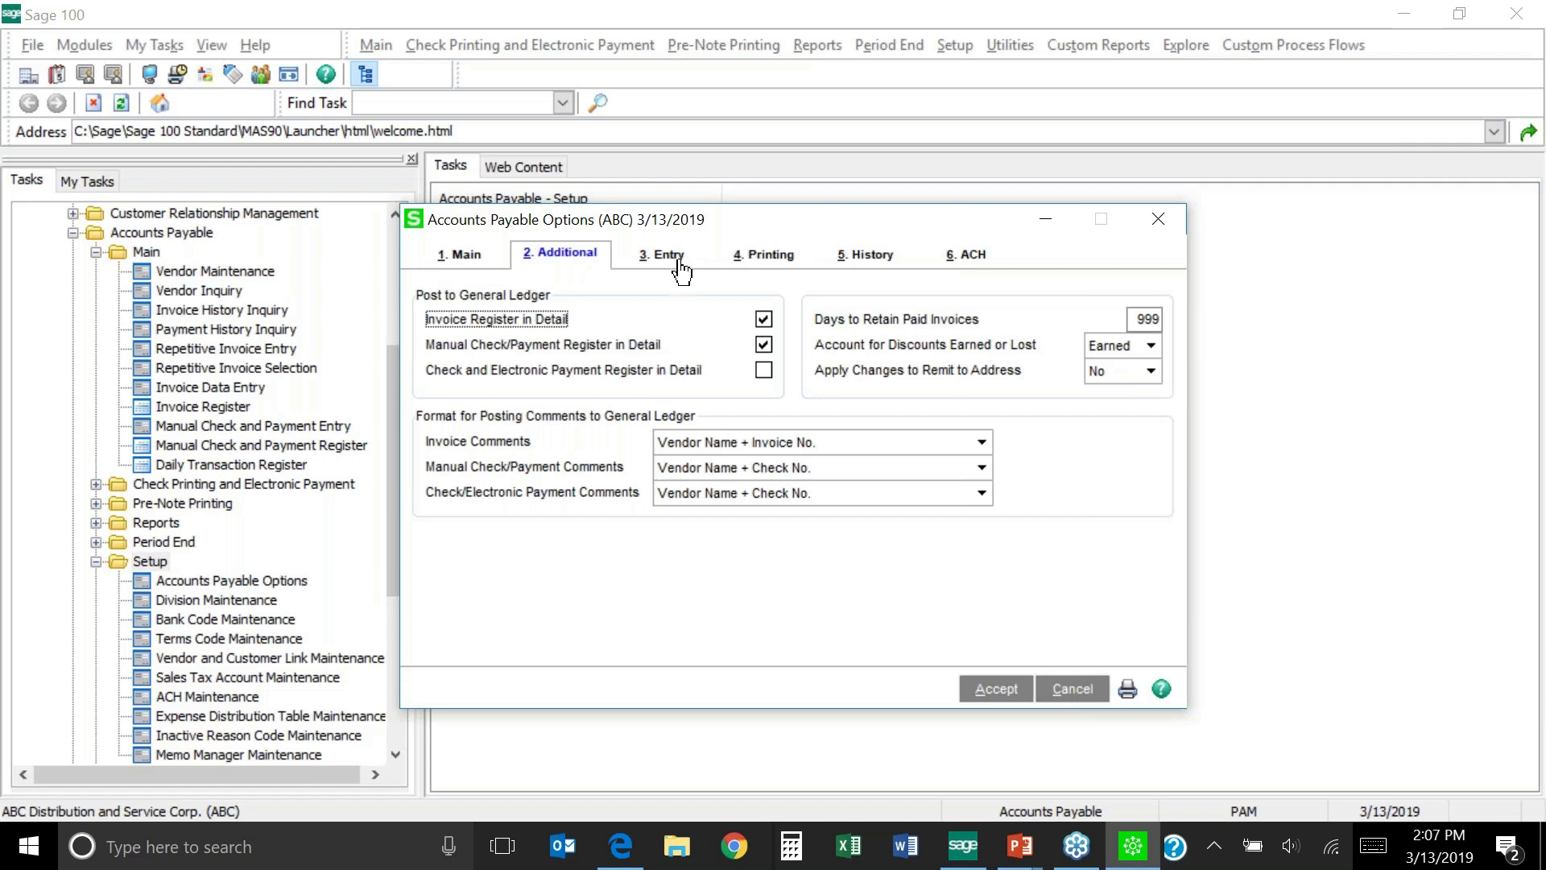
pyautogui.click(467, 263)
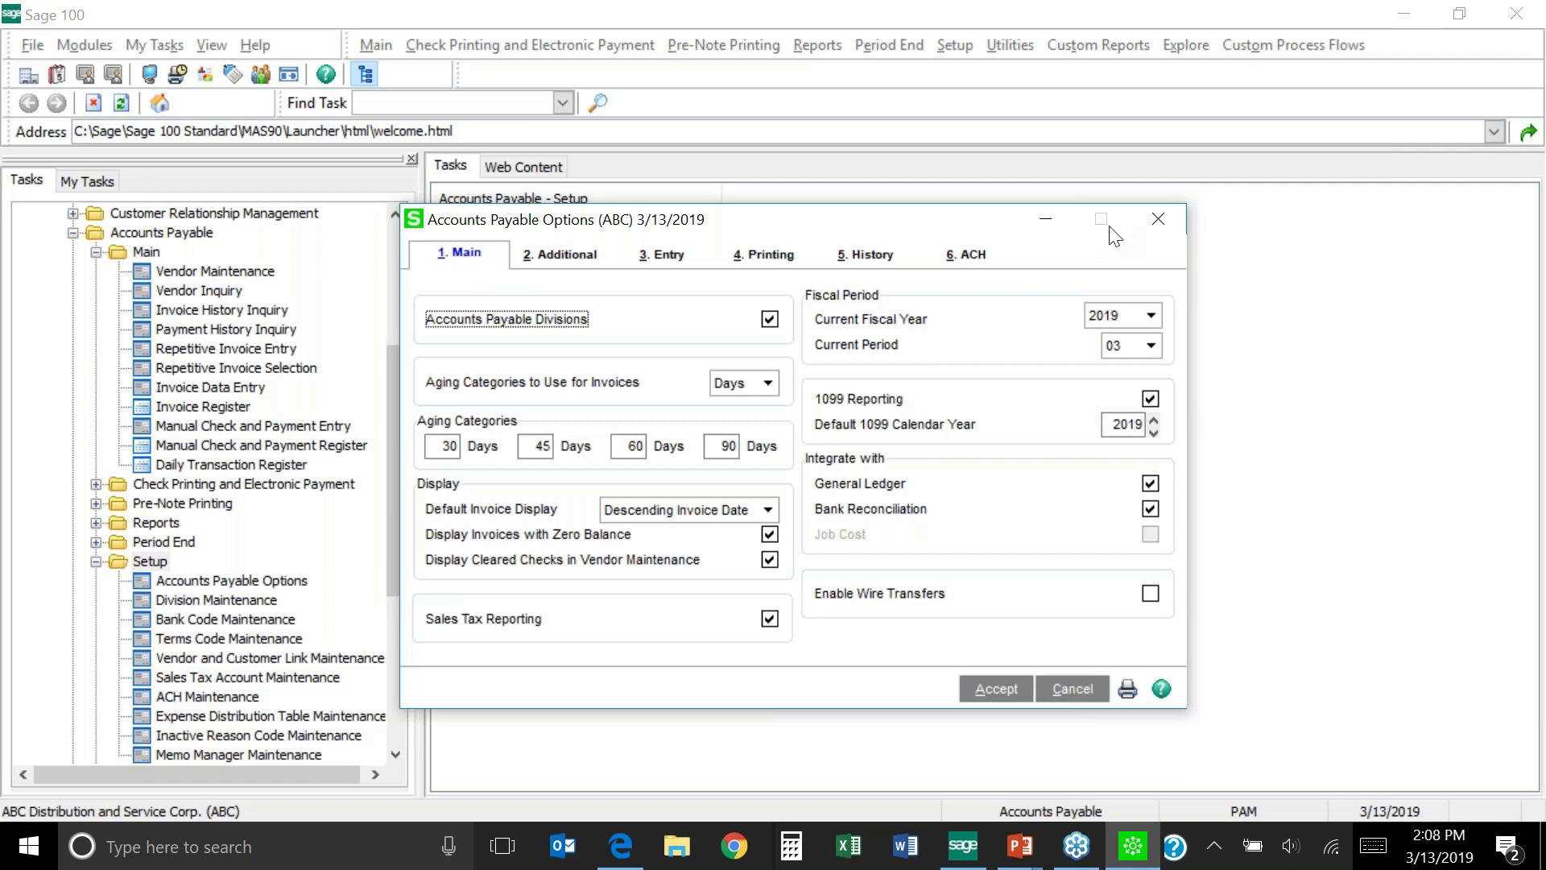
pyautogui.click(1160, 221)
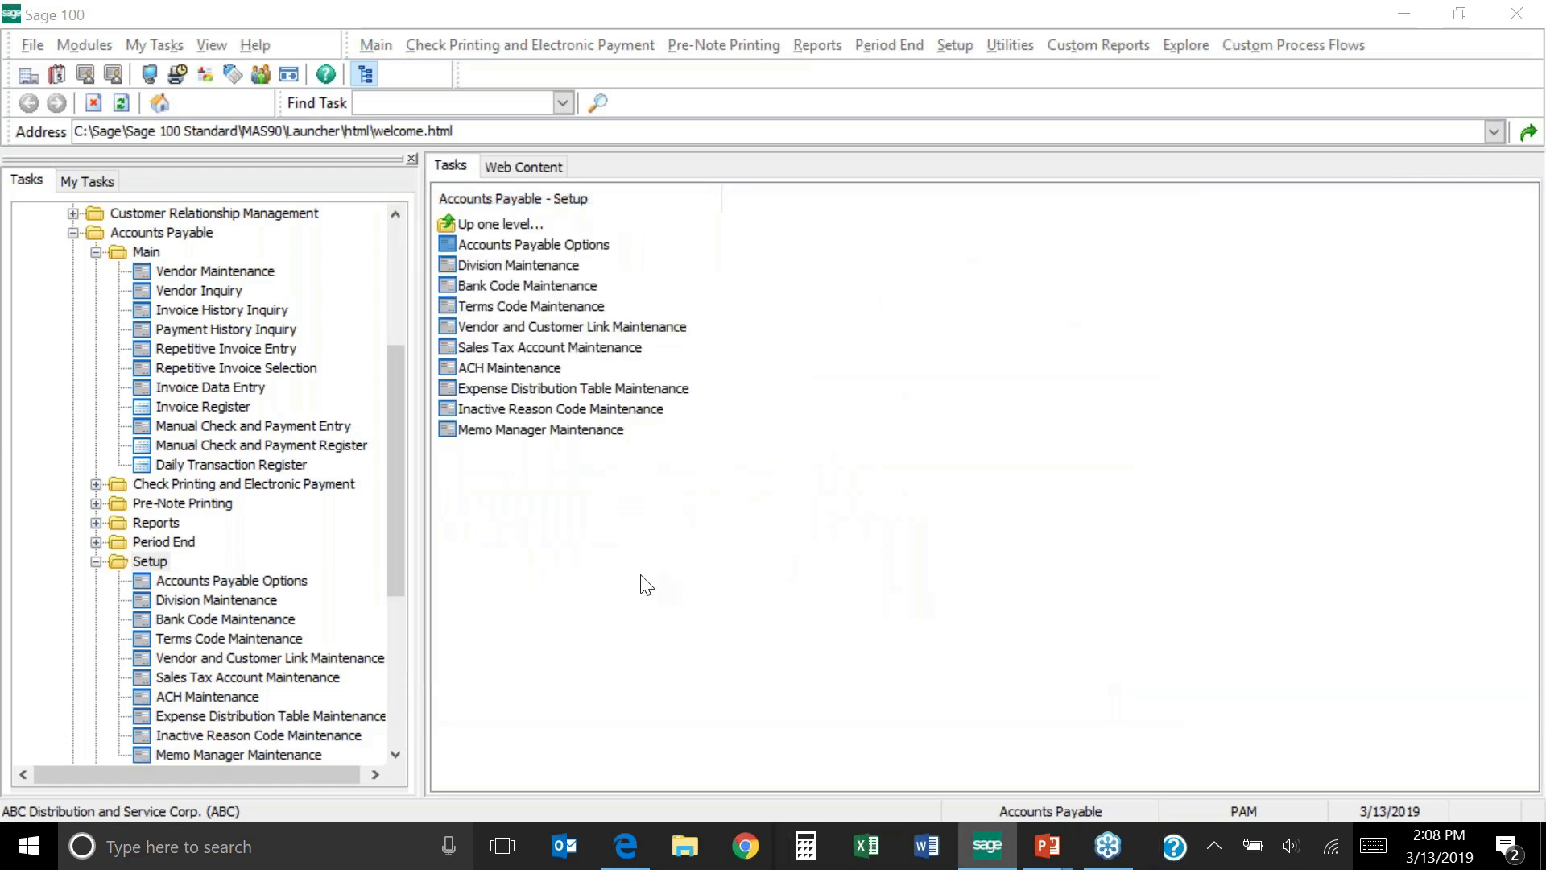
# Open Expense Distribution Table Maintenance, review the accounts and percentages of the RENT table, and accept the record
pyautogui.click(266, 720)
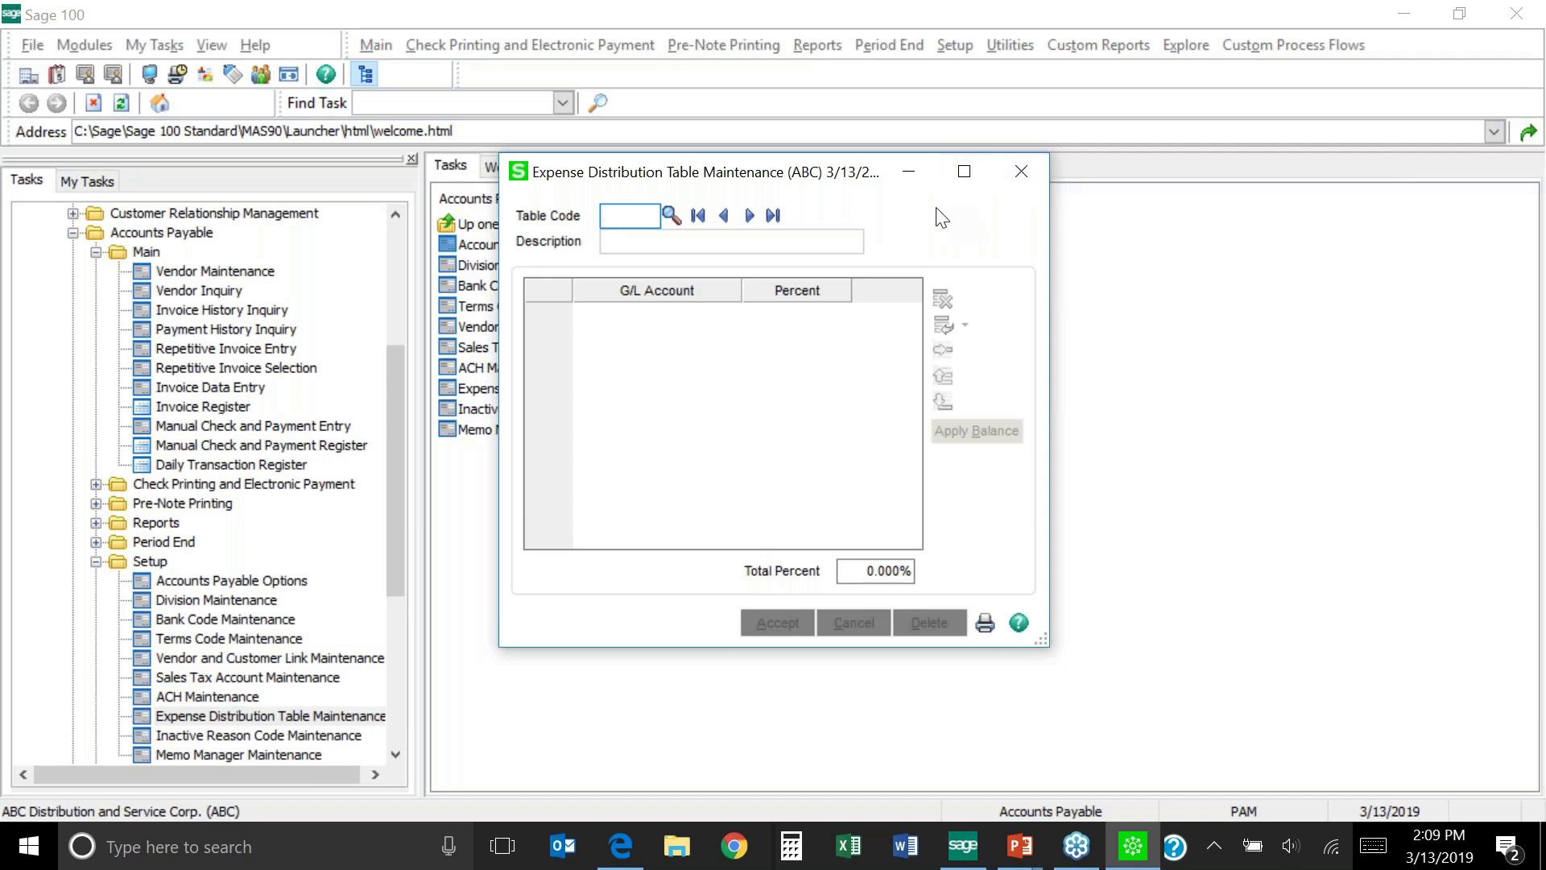
pyautogui.click(675, 225)
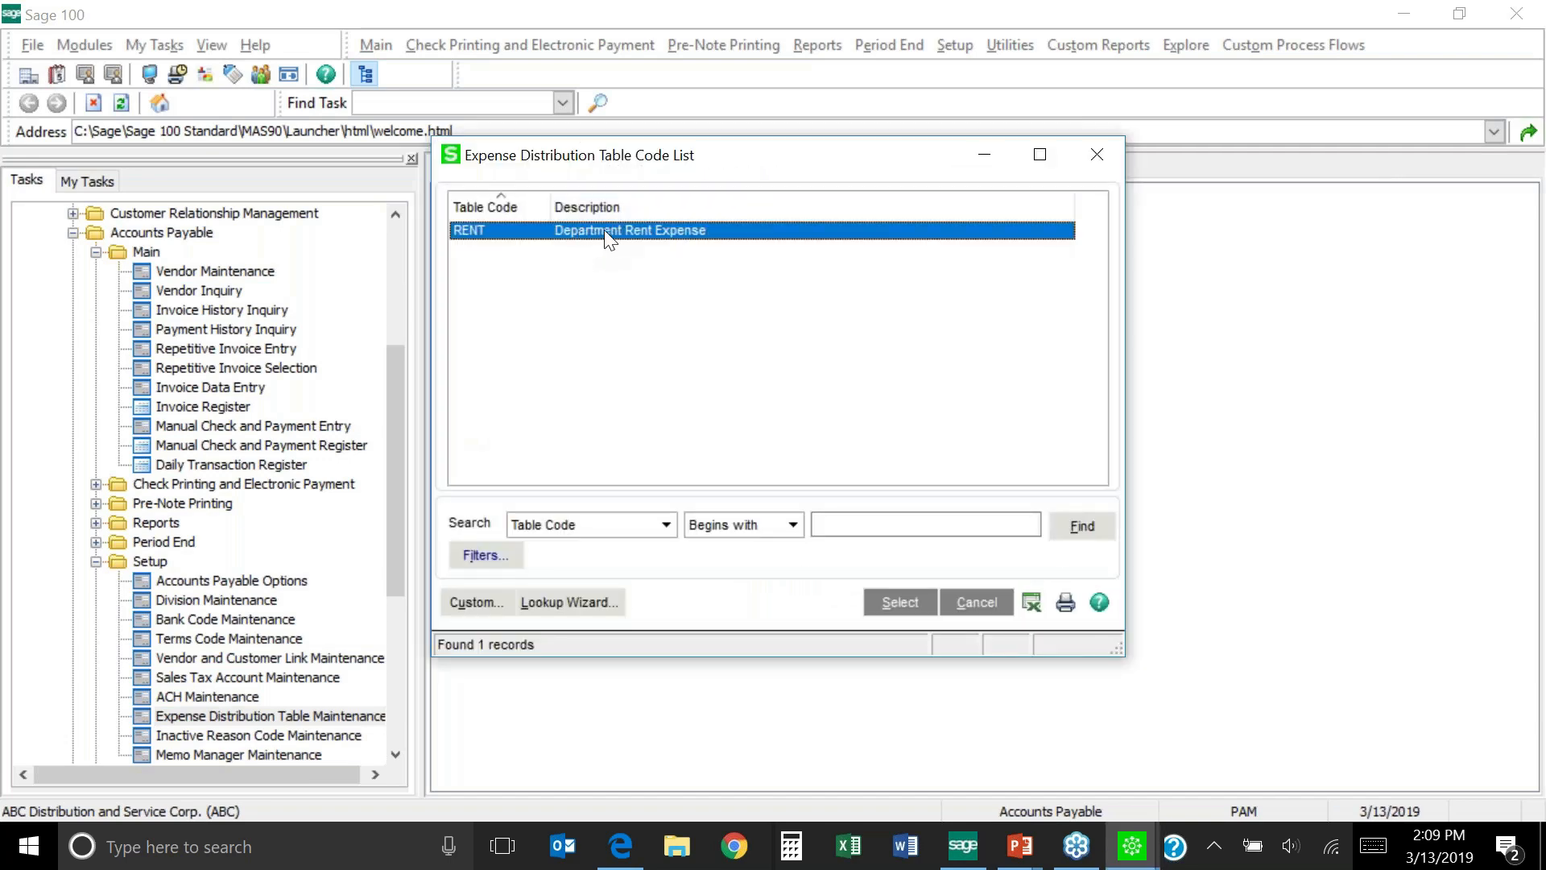
pyautogui.doubleClick(604, 230)
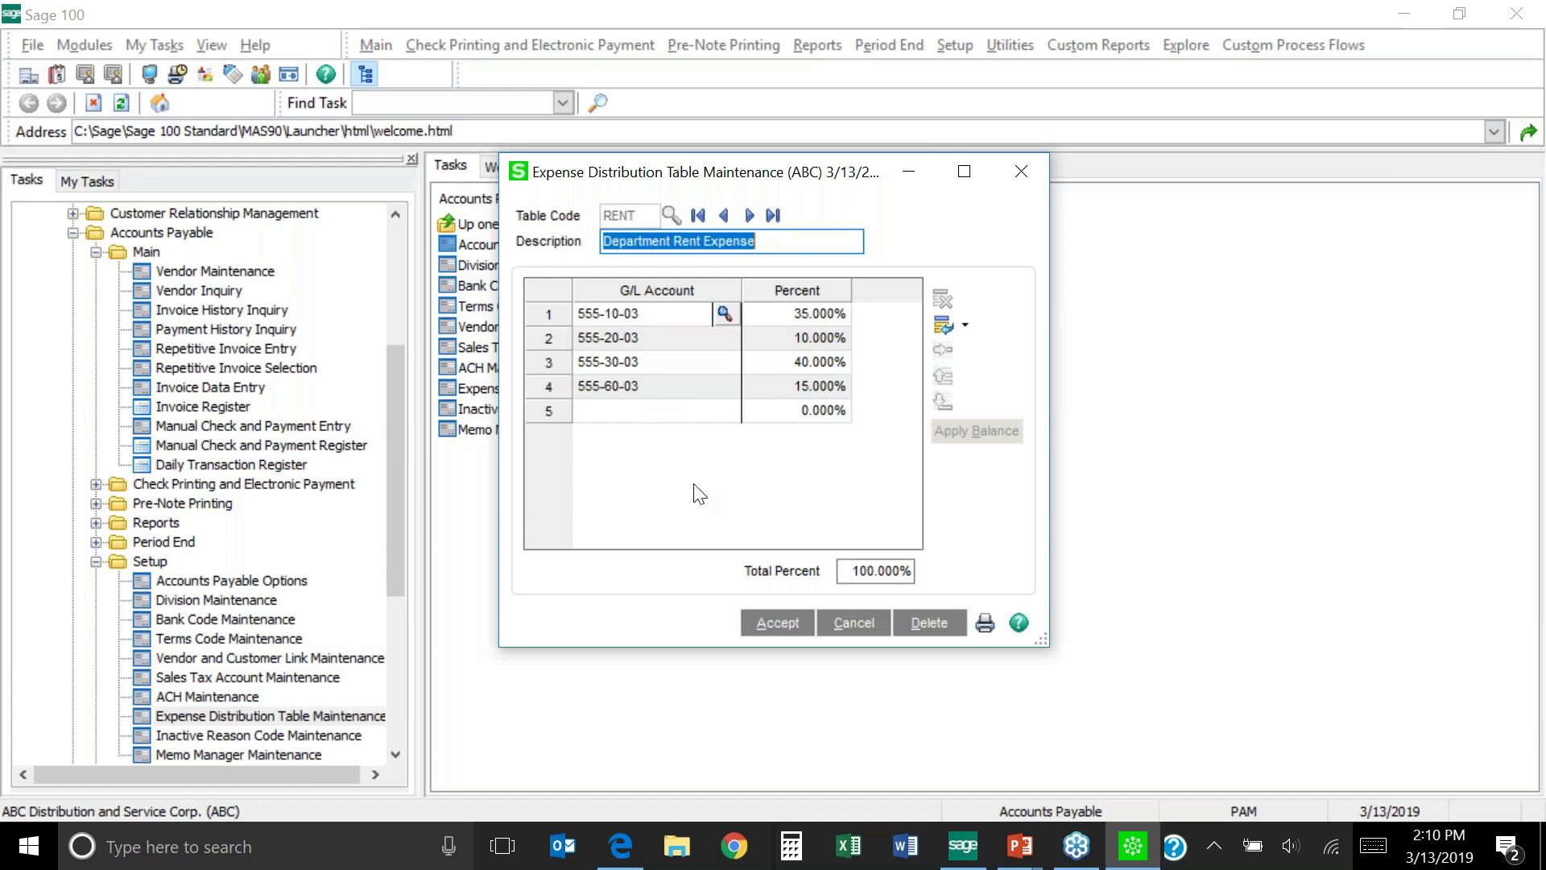
pyautogui.click(781, 628)
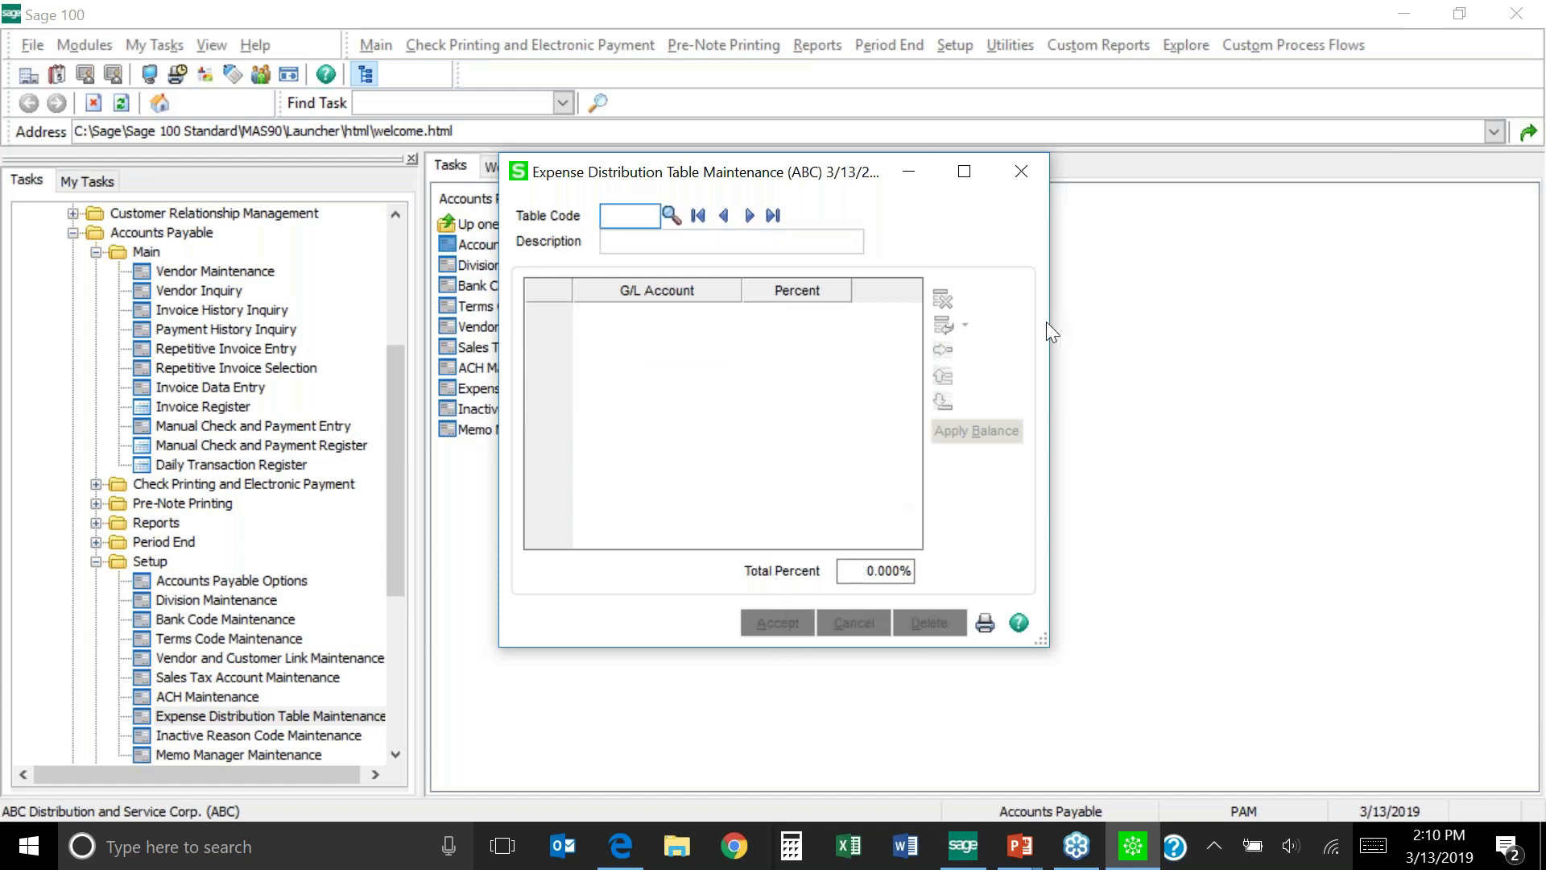
# Create an expense distribution table with code UTIL and description "Phone Expenses"
pyautogui.write('UTIL')
pyautogui.press('Tab')
pyautogui.write('Phone')
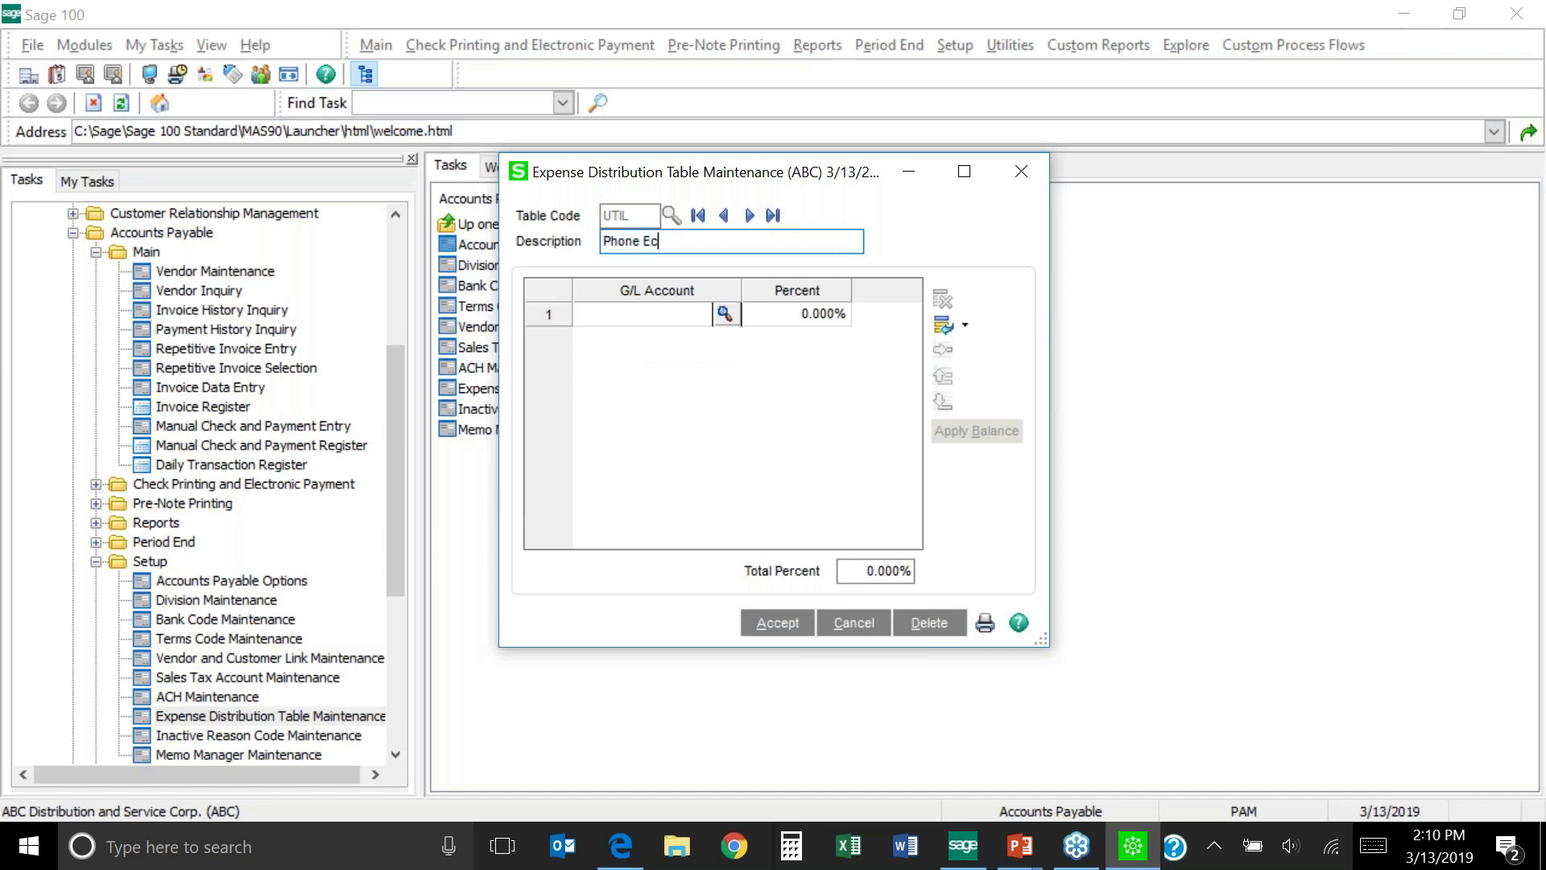
pyautogui.write('xpenses')
# Search the G/L account list for descriptions beginning with "phone" for the table's first line, and close the list
pyautogui.click(643, 316)
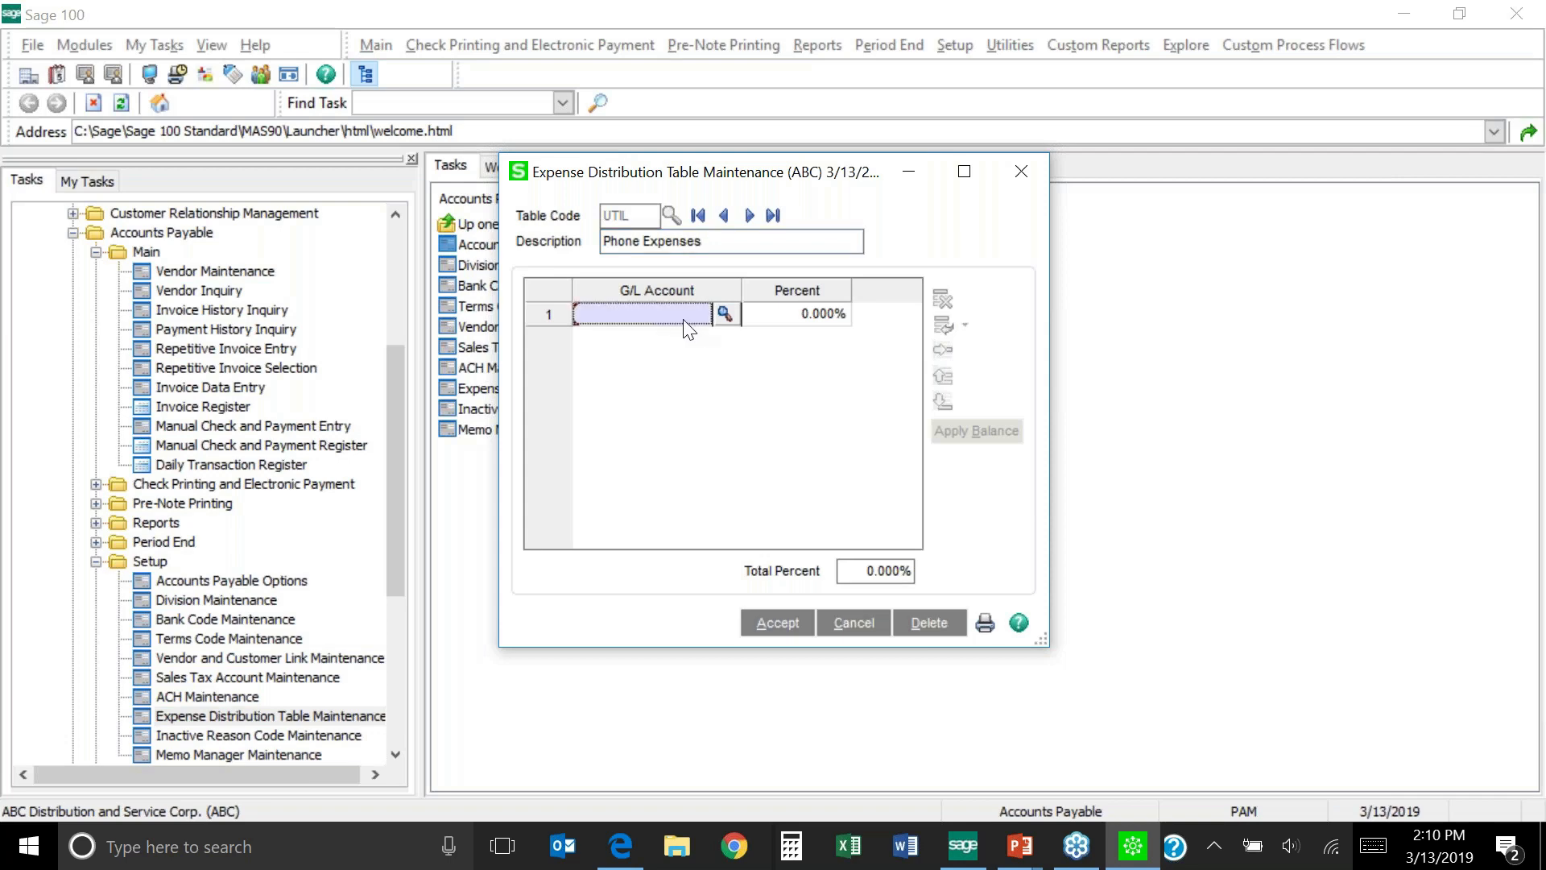
pyautogui.click(726, 314)
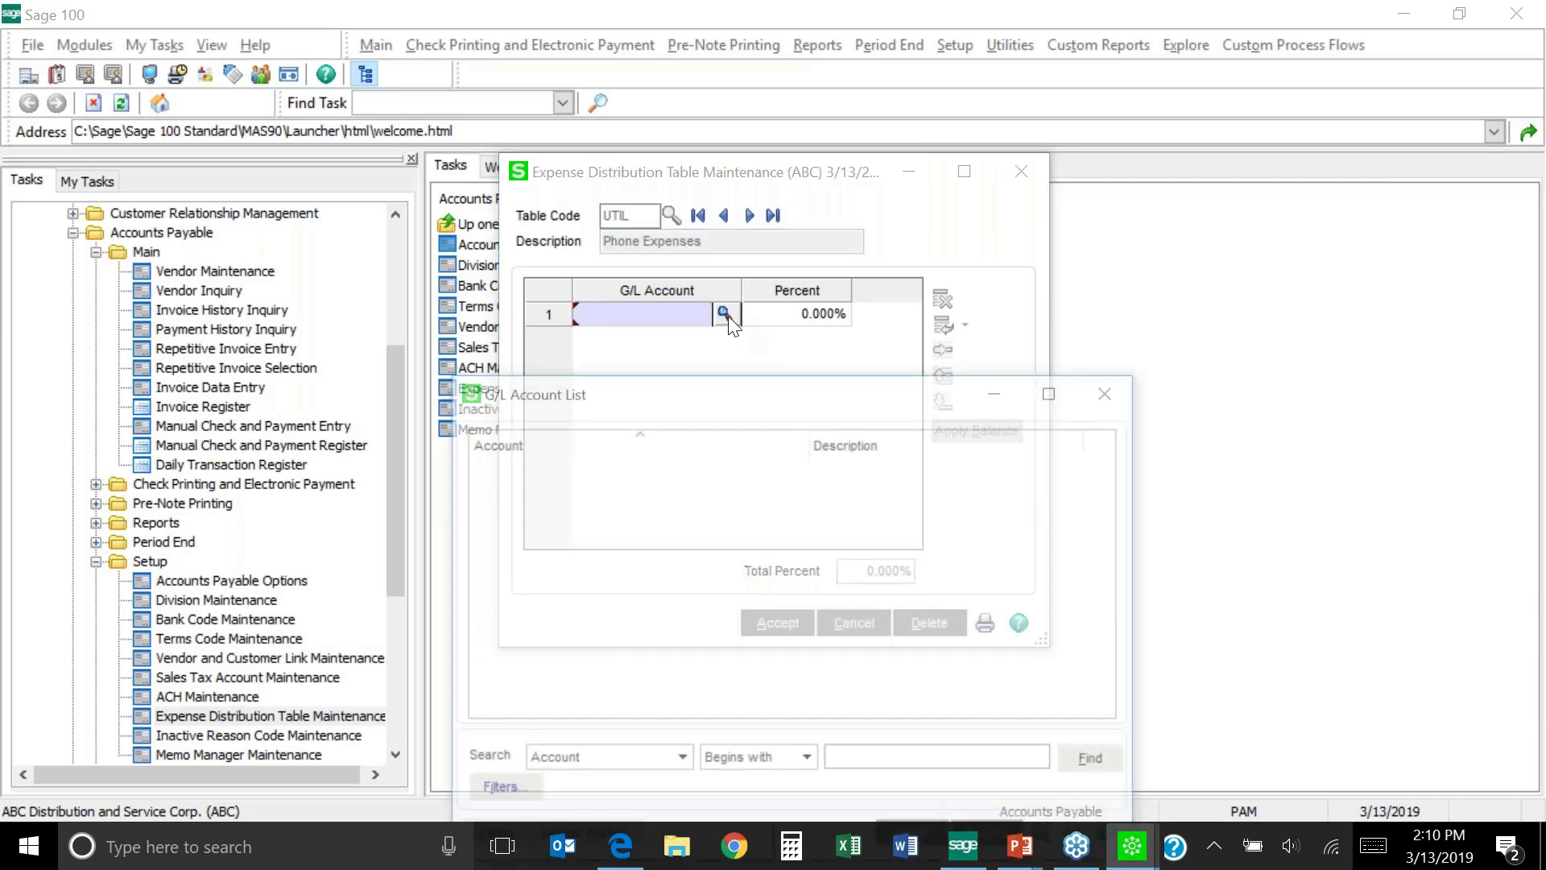
pyautogui.click(683, 761)
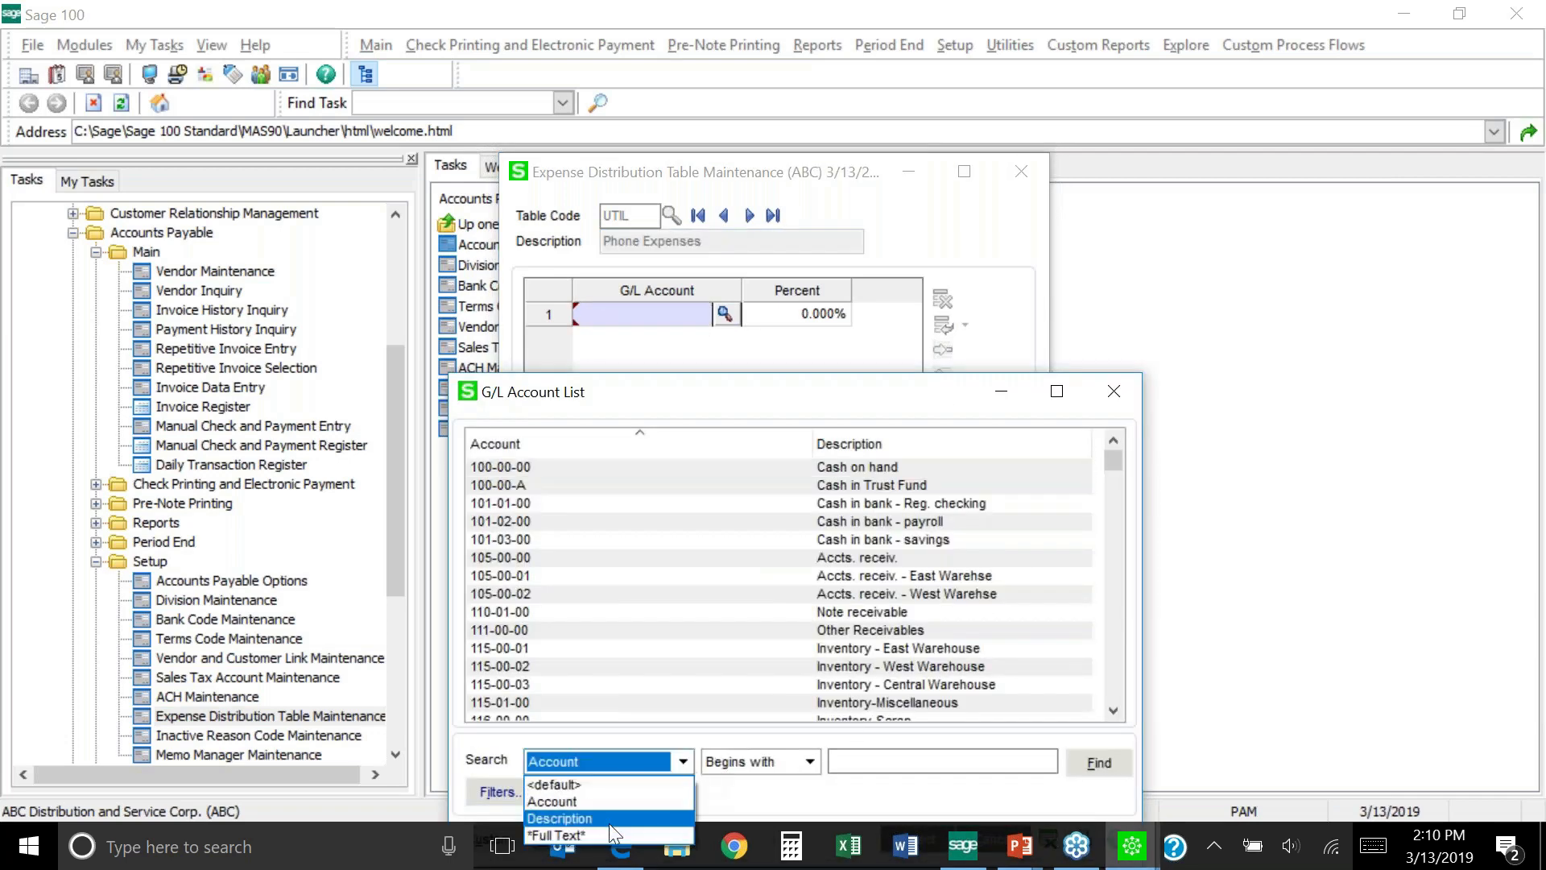
pyautogui.click(608, 822)
pyautogui.write('phone')
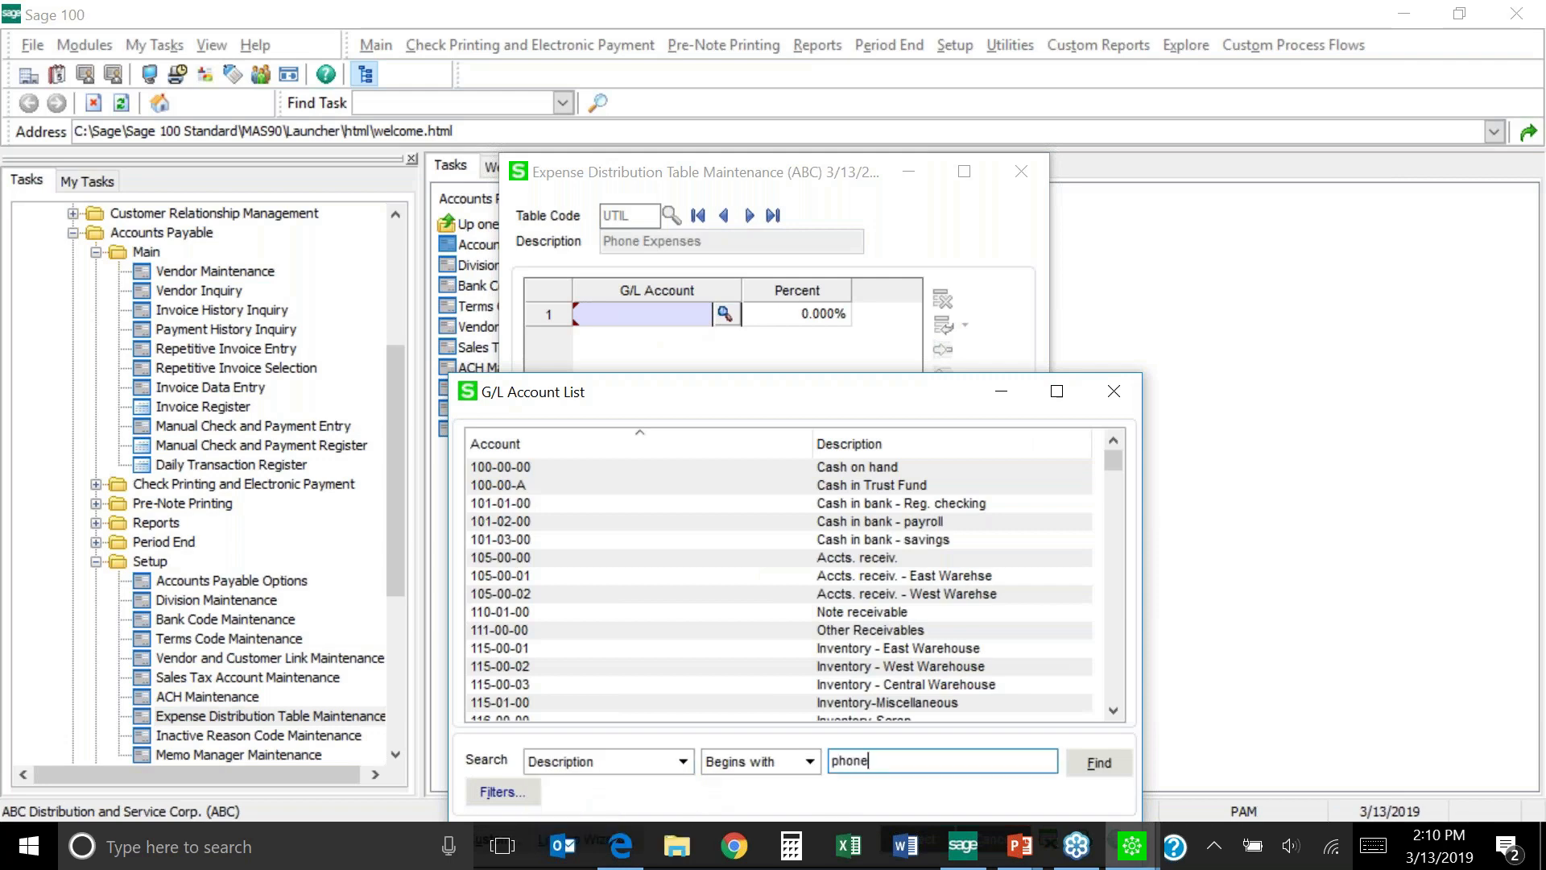
pyautogui.press('Return')
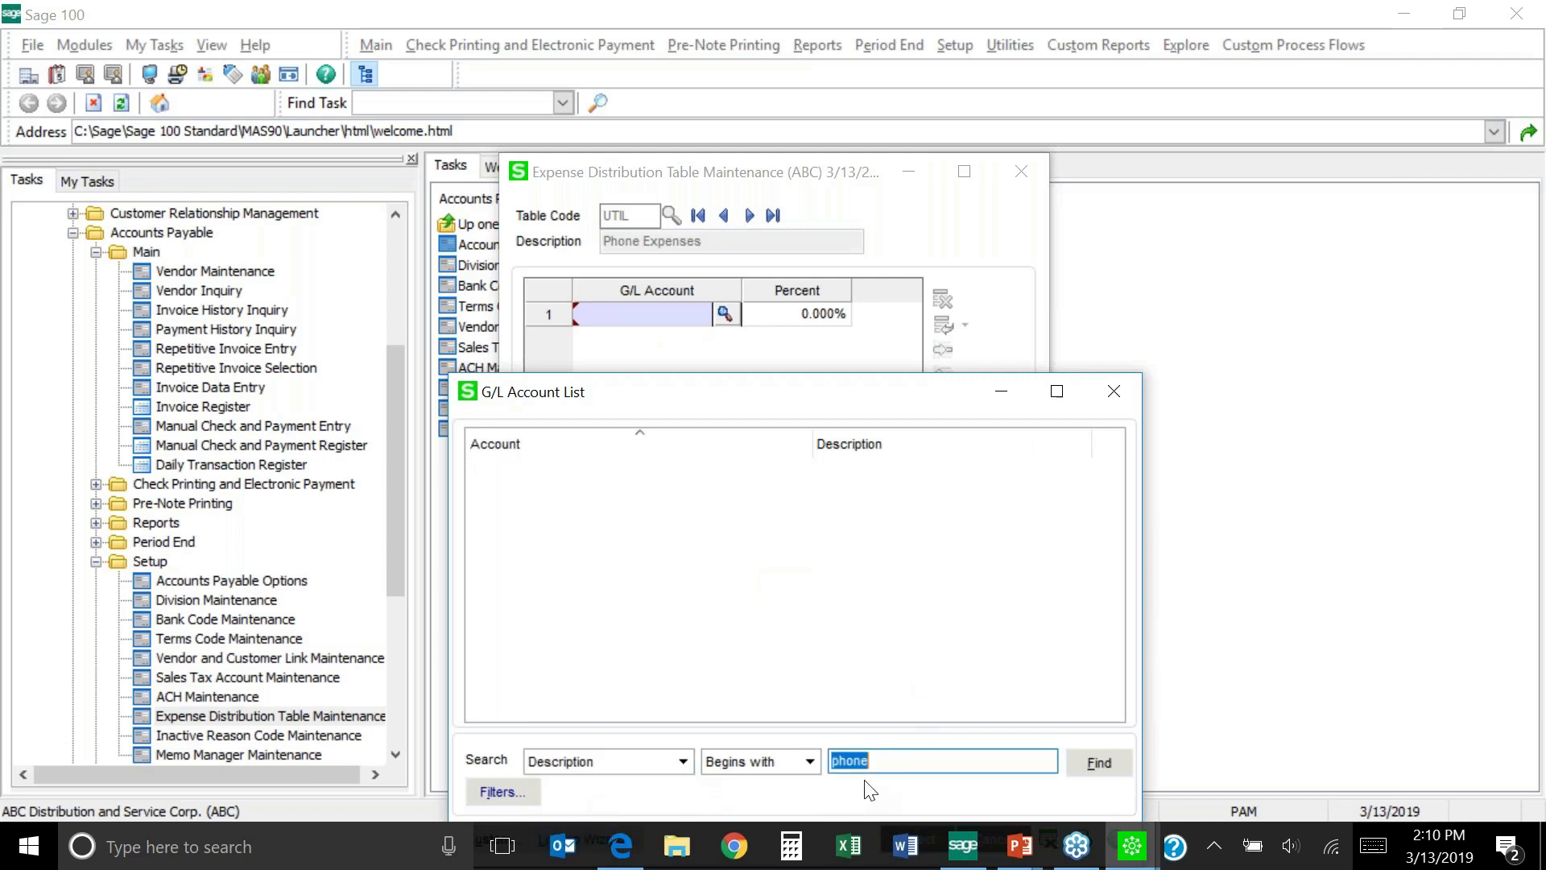
pyautogui.press('BackSpace')
pyautogui.click(1122, 398)
# Assign the Telephone expense account 540-00-03 to the first line of the UTIL table
pyautogui.click(730, 315)
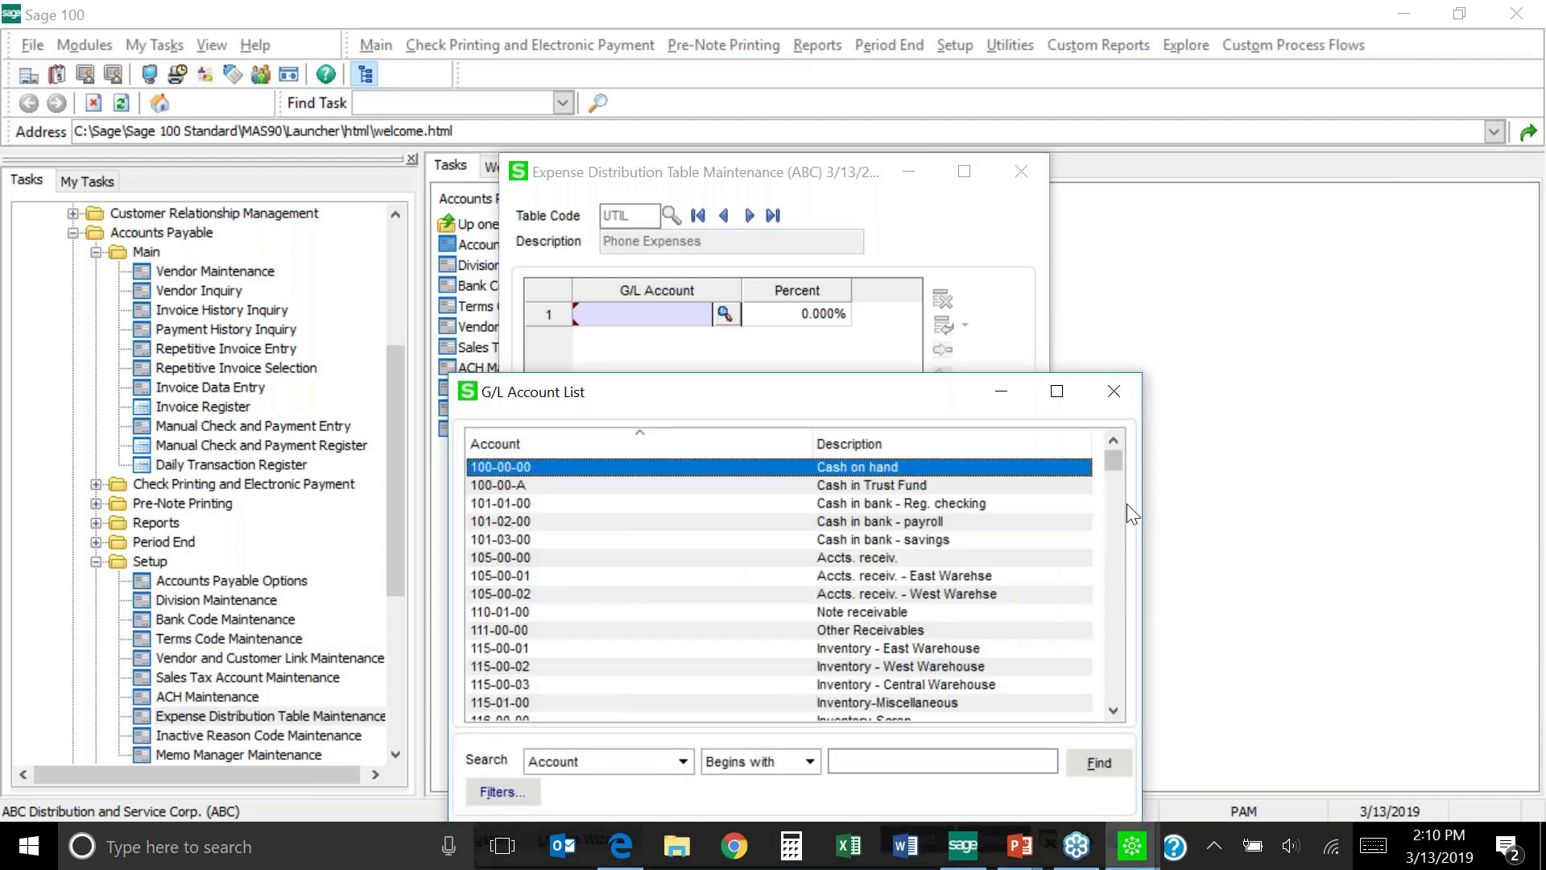
pyautogui.moveTo(1116, 458); pyautogui.dragTo(1116, 580)
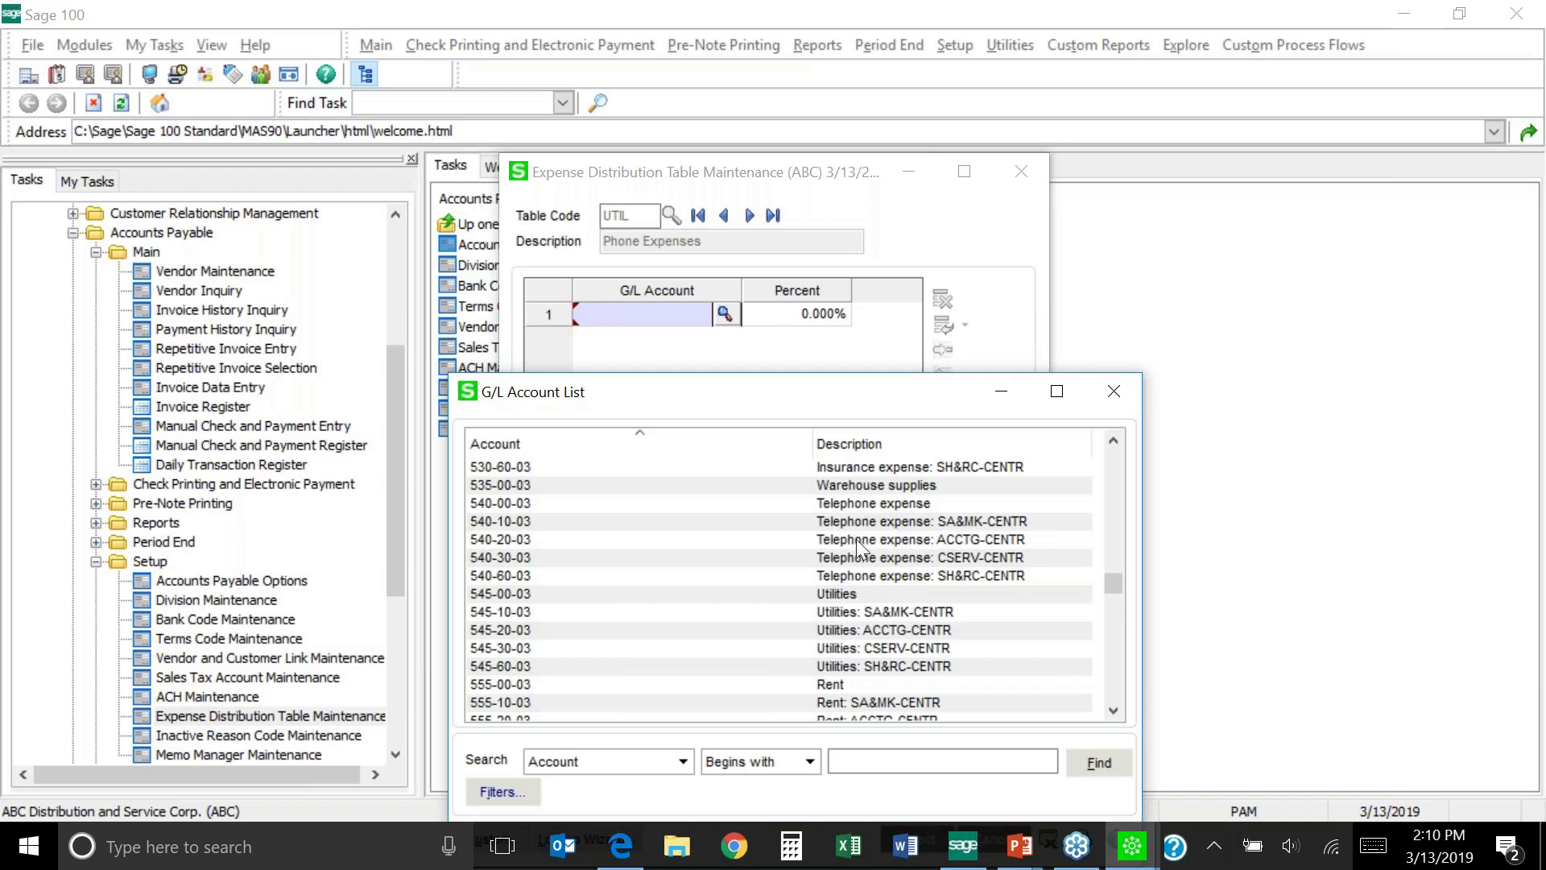
pyautogui.click(845, 504)
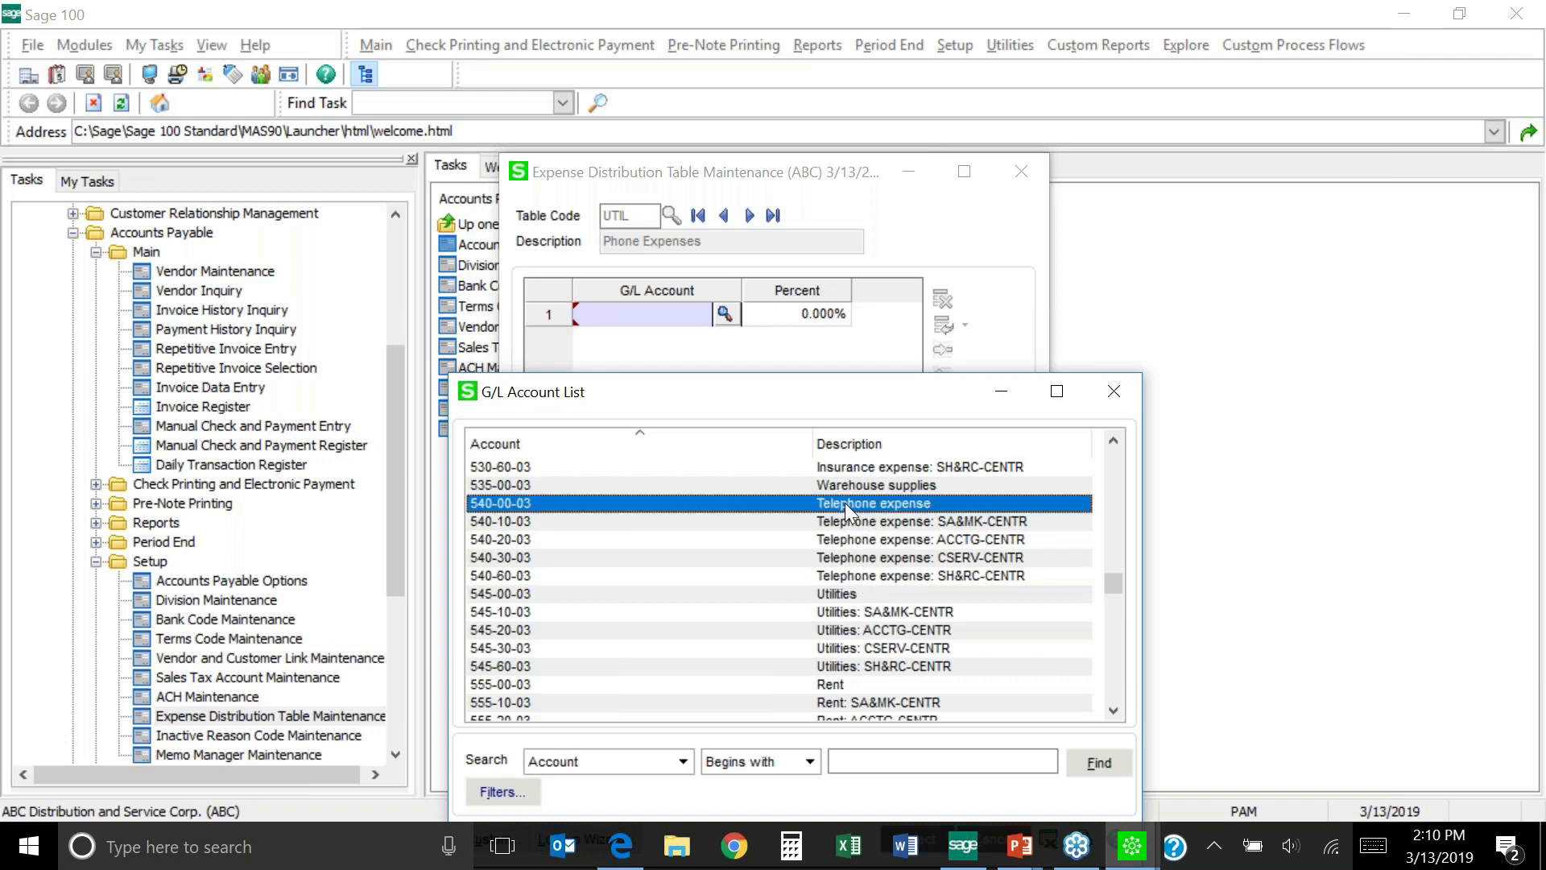
pyautogui.doubleClick(846, 503)
# Set the percentage for account 540-00-03 to 10% in the UTIL table
pyautogui.click(780, 321)
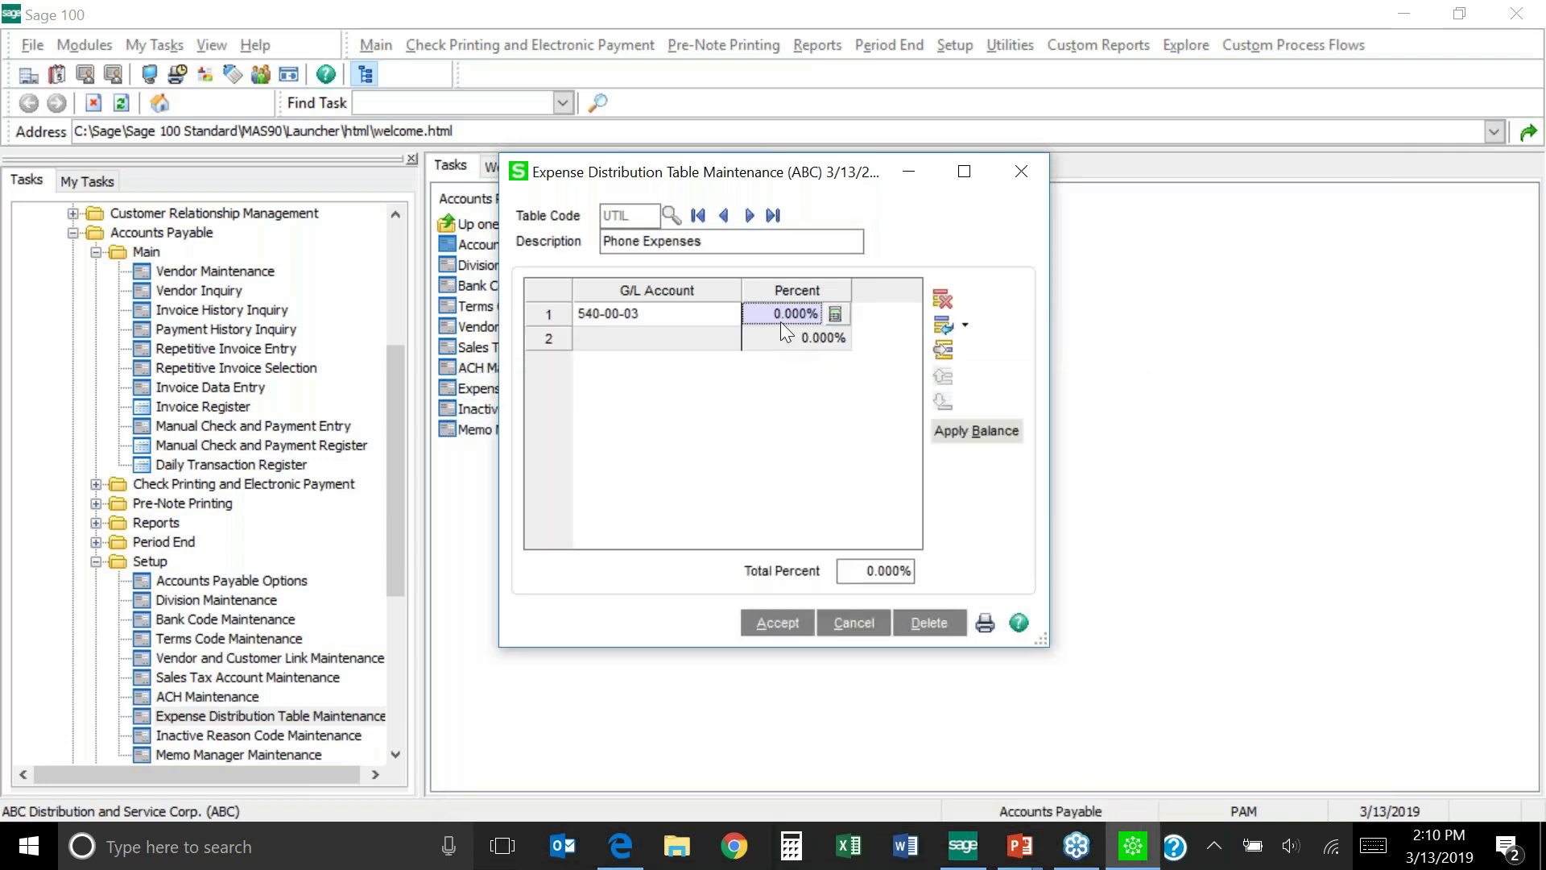
pyautogui.write('10')
pyautogui.press('Tab')
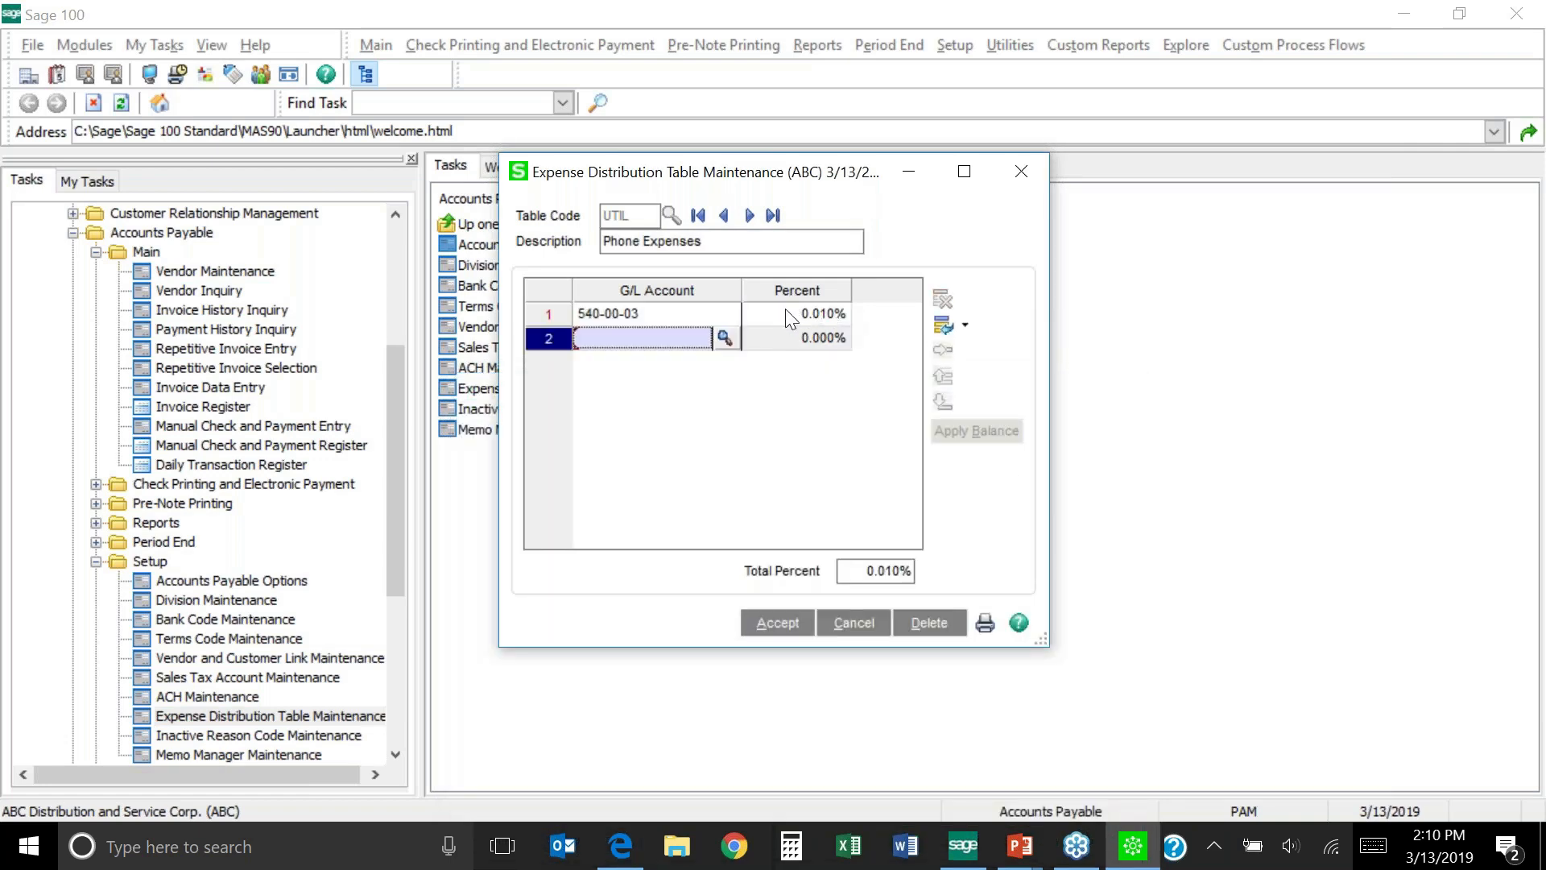
pyautogui.click(787, 312)
pyautogui.write('10')
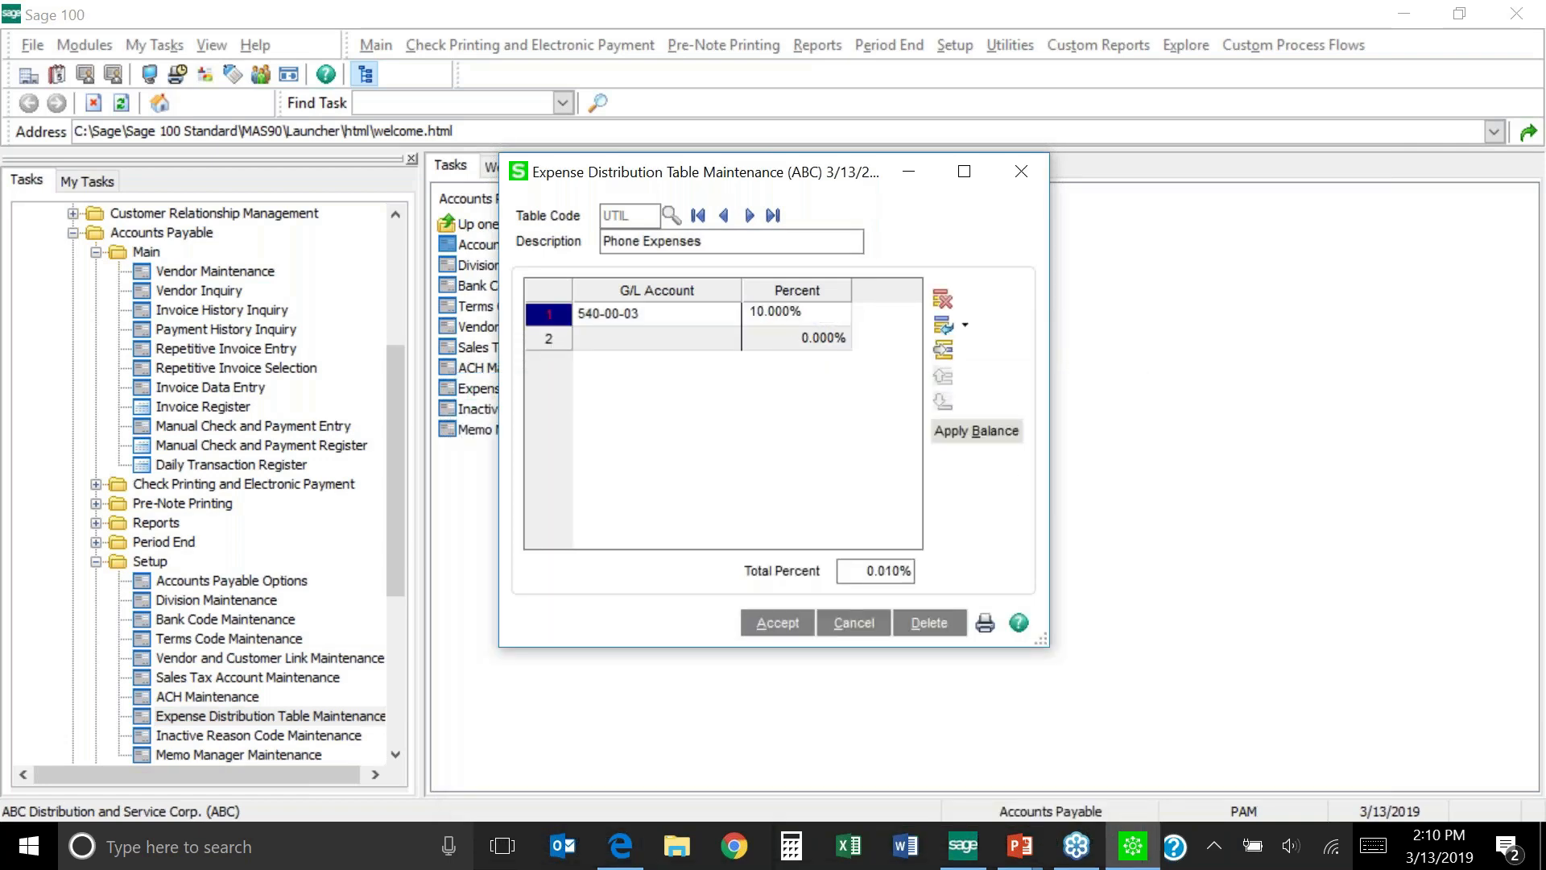
# Search the G/L account list for descriptions beginning with "540" for the second line of the UTIL table
pyautogui.click(679, 334)
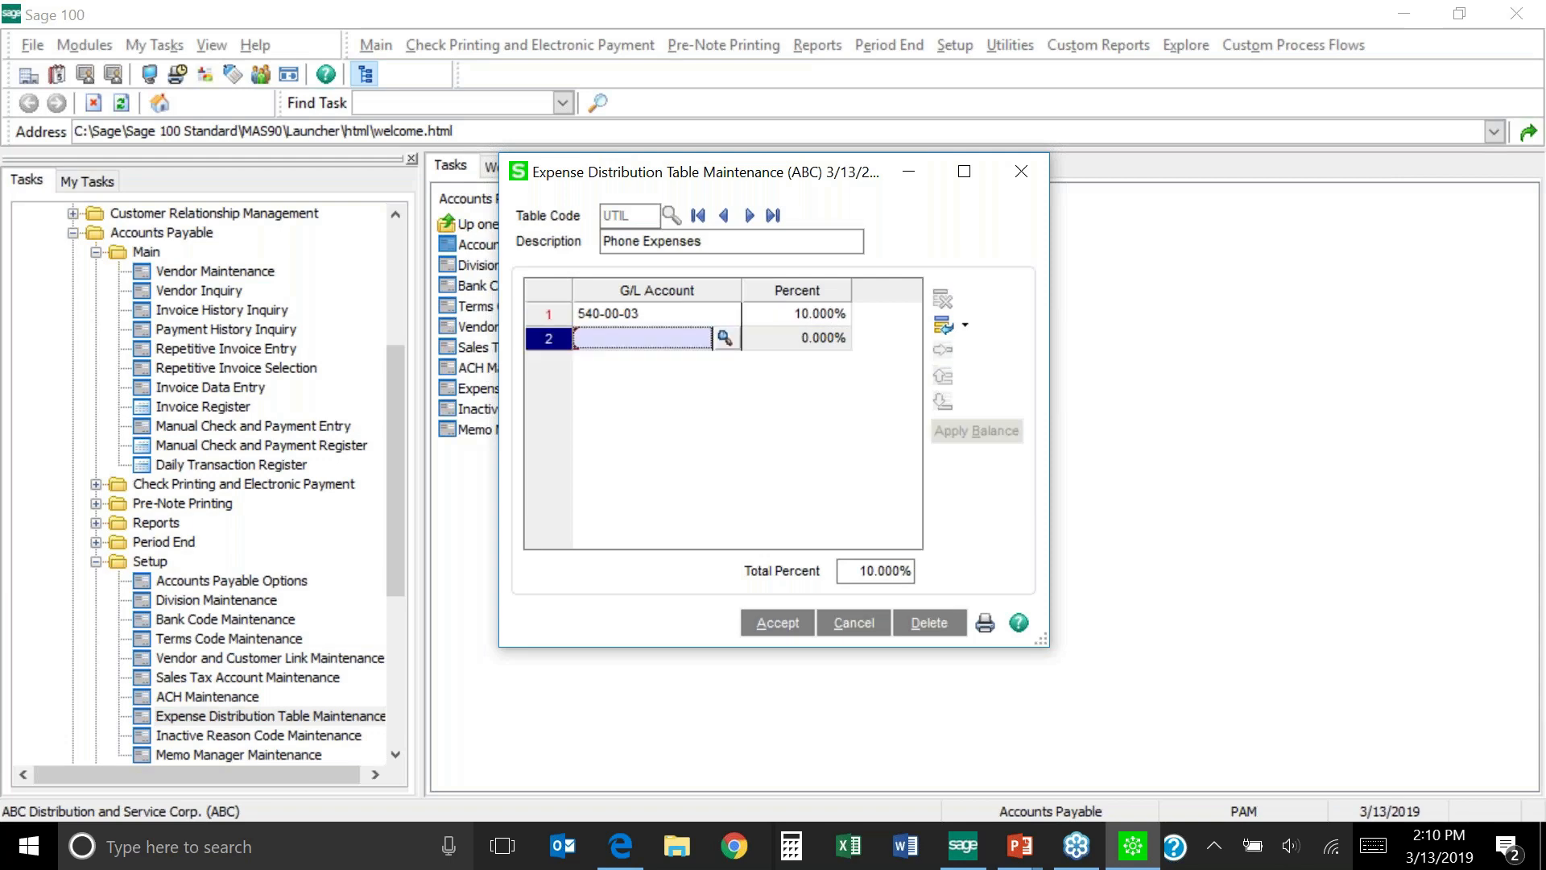
pyautogui.click(724, 338)
pyautogui.click(891, 762)
pyautogui.click(682, 762)
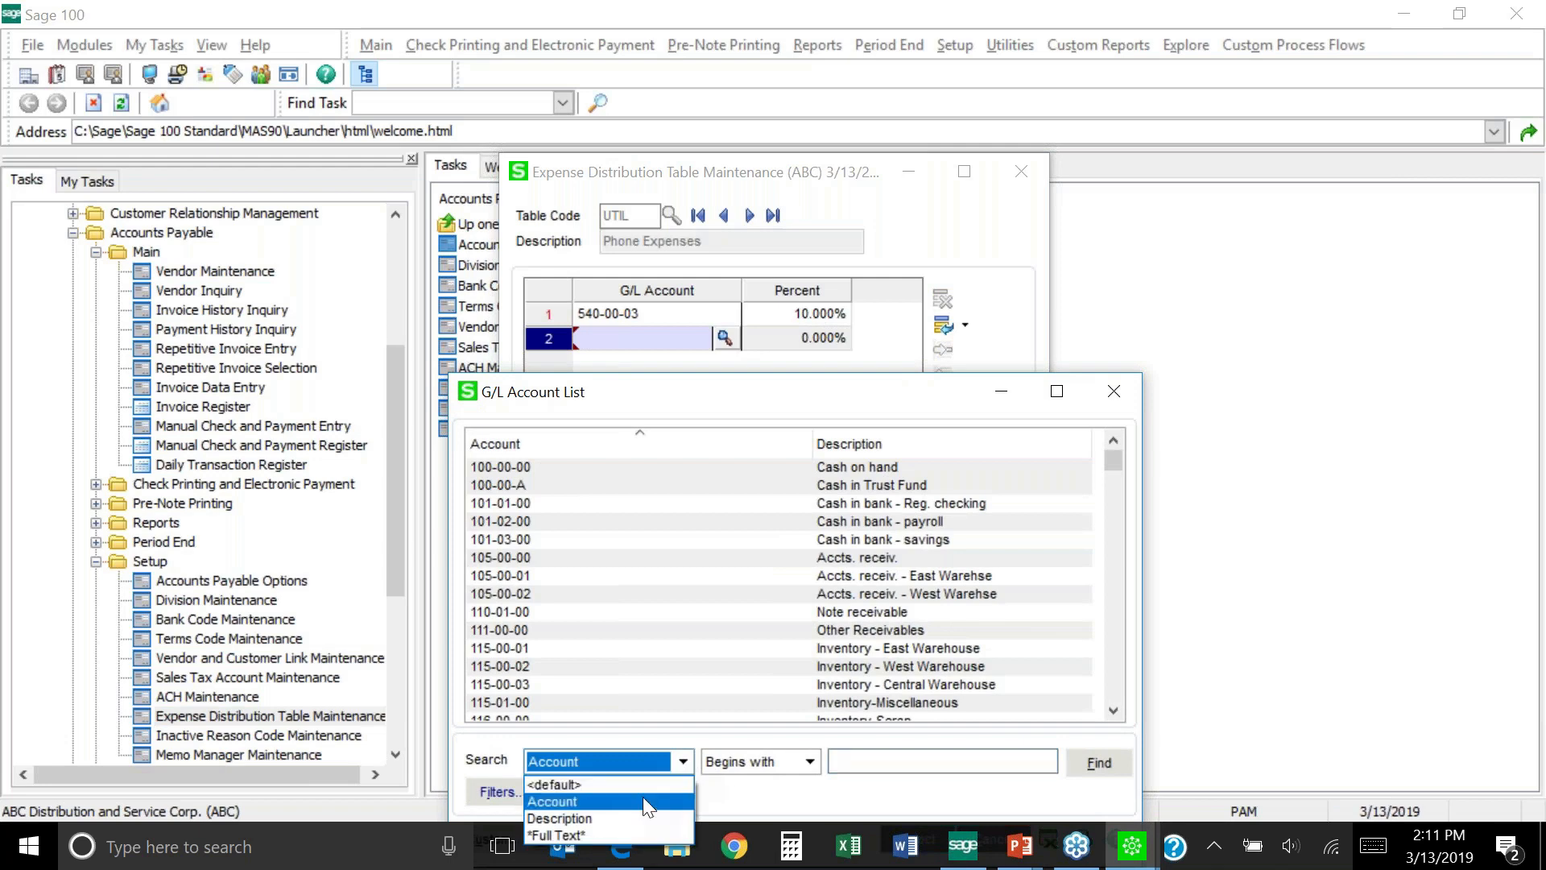
pyautogui.click(580, 819)
pyautogui.click(837, 761)
pyautogui.write('540')
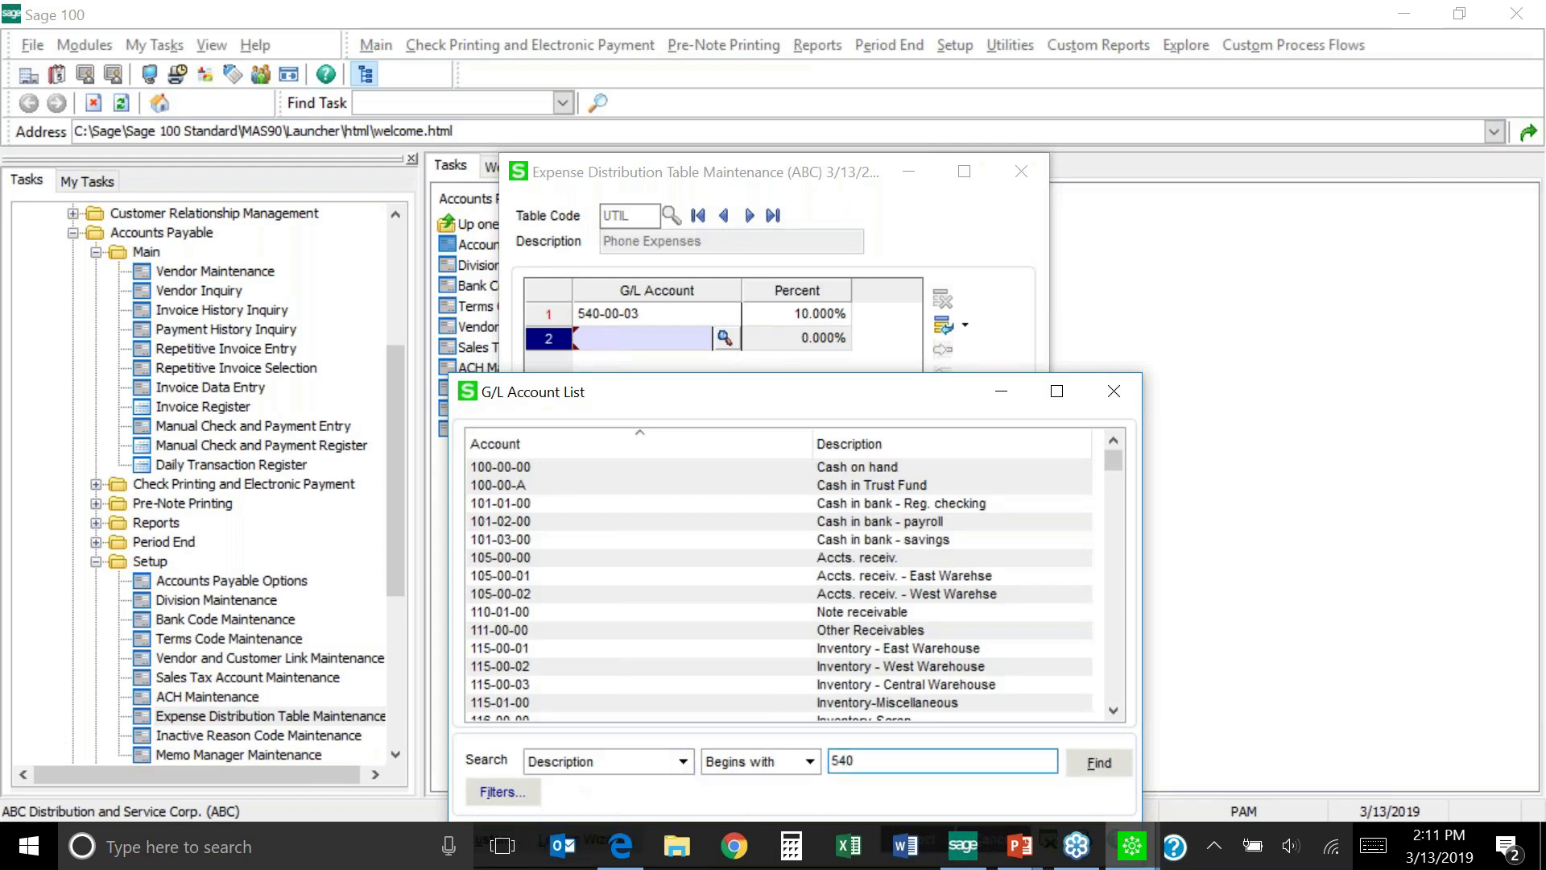
pyautogui.press('Return')
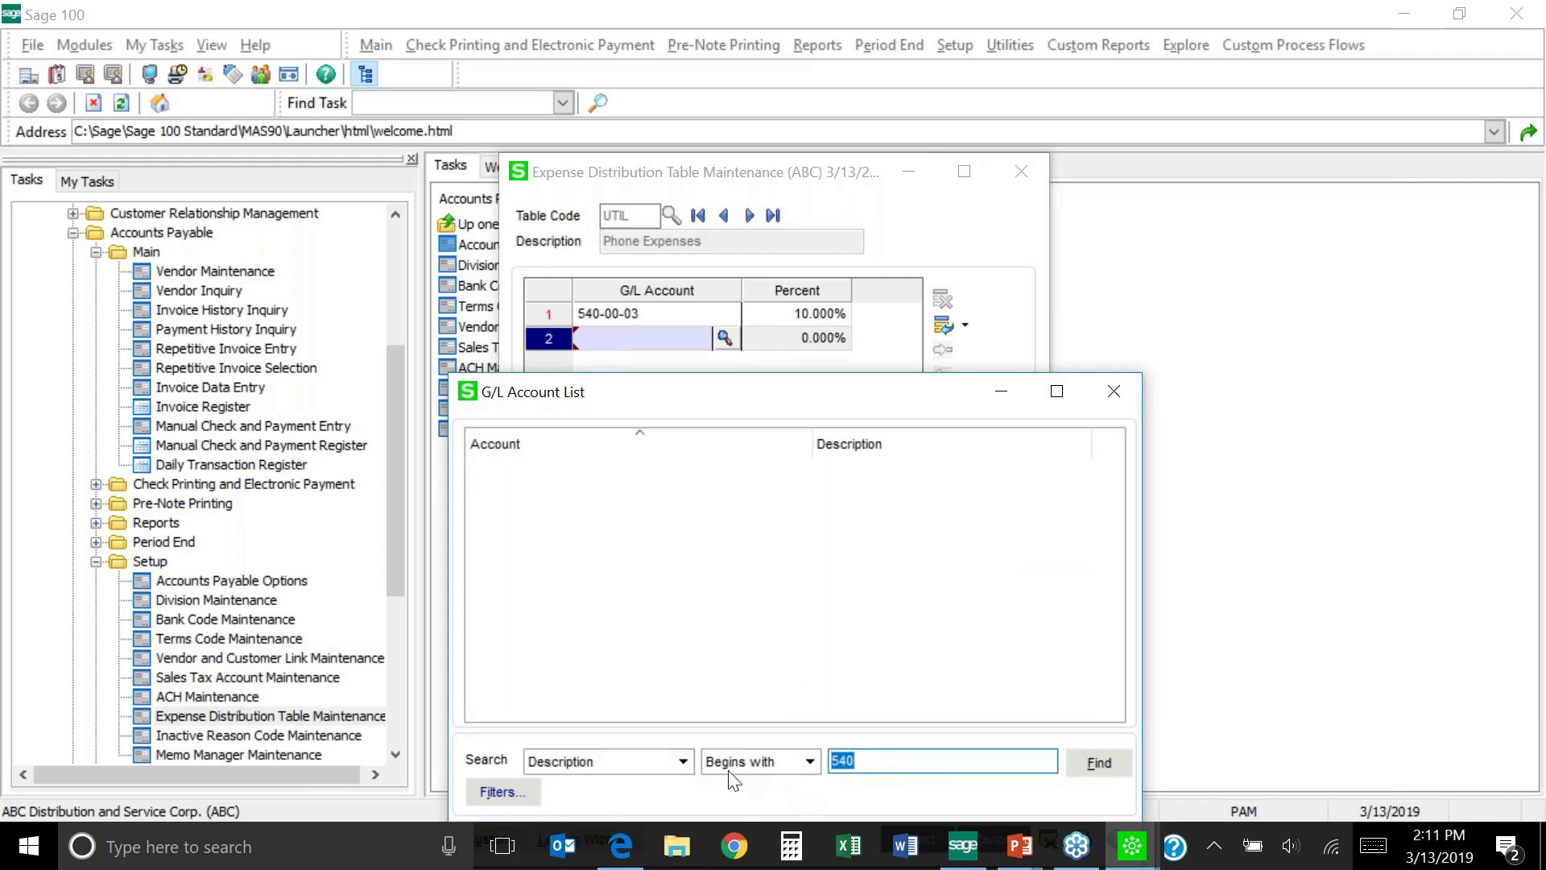
# Search by account number beginning with 540 and assign 540-10-03 to the second line at 15%
pyautogui.click(683, 761)
pyautogui.click(587, 802)
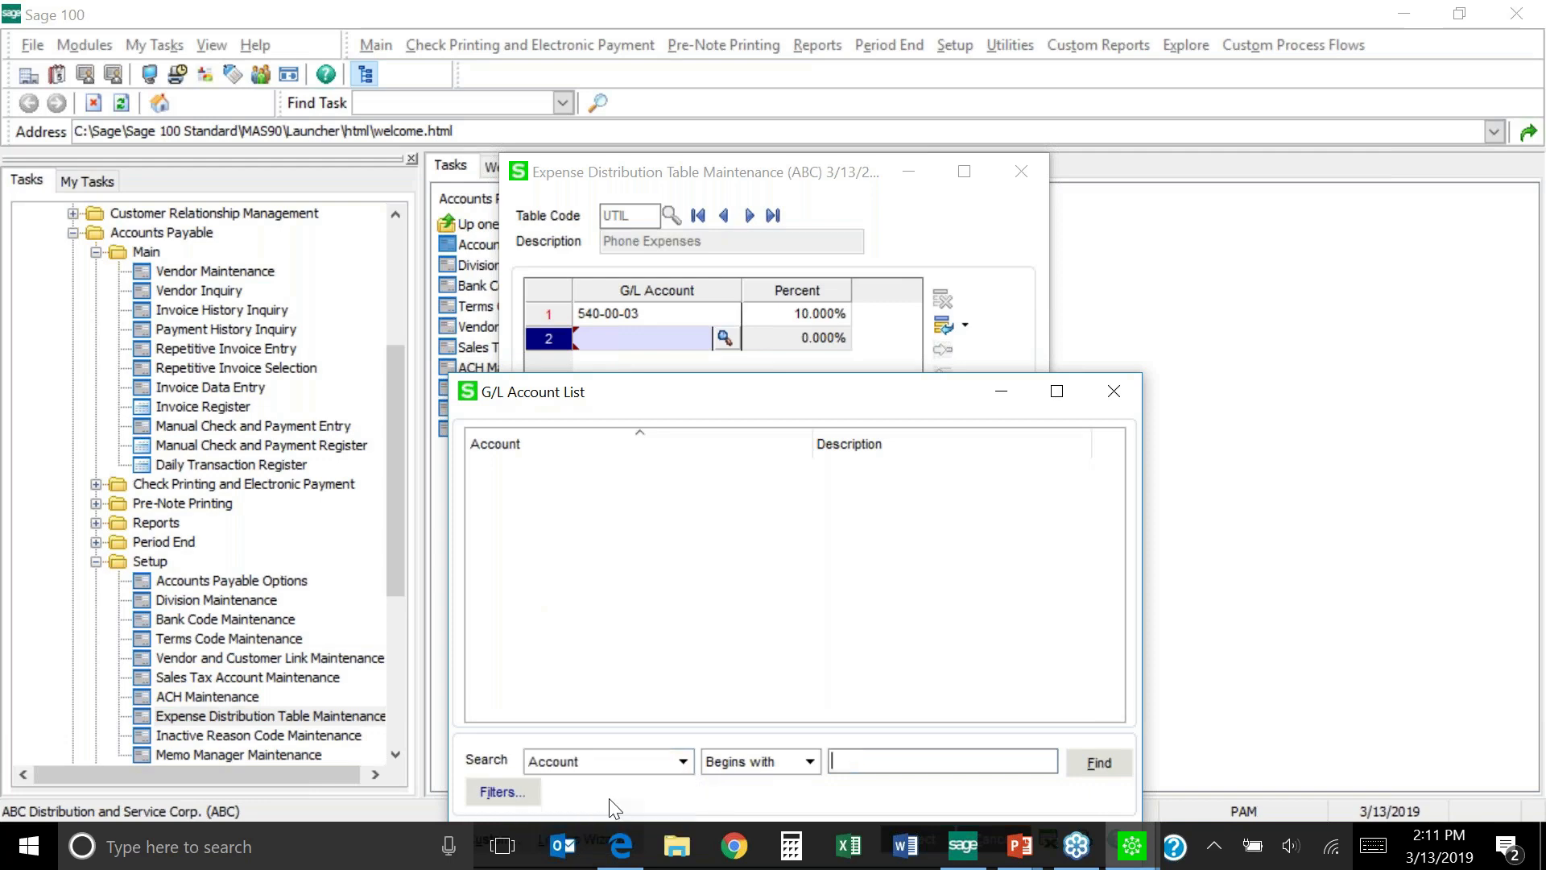
pyautogui.write('540')
pyautogui.press('Return')
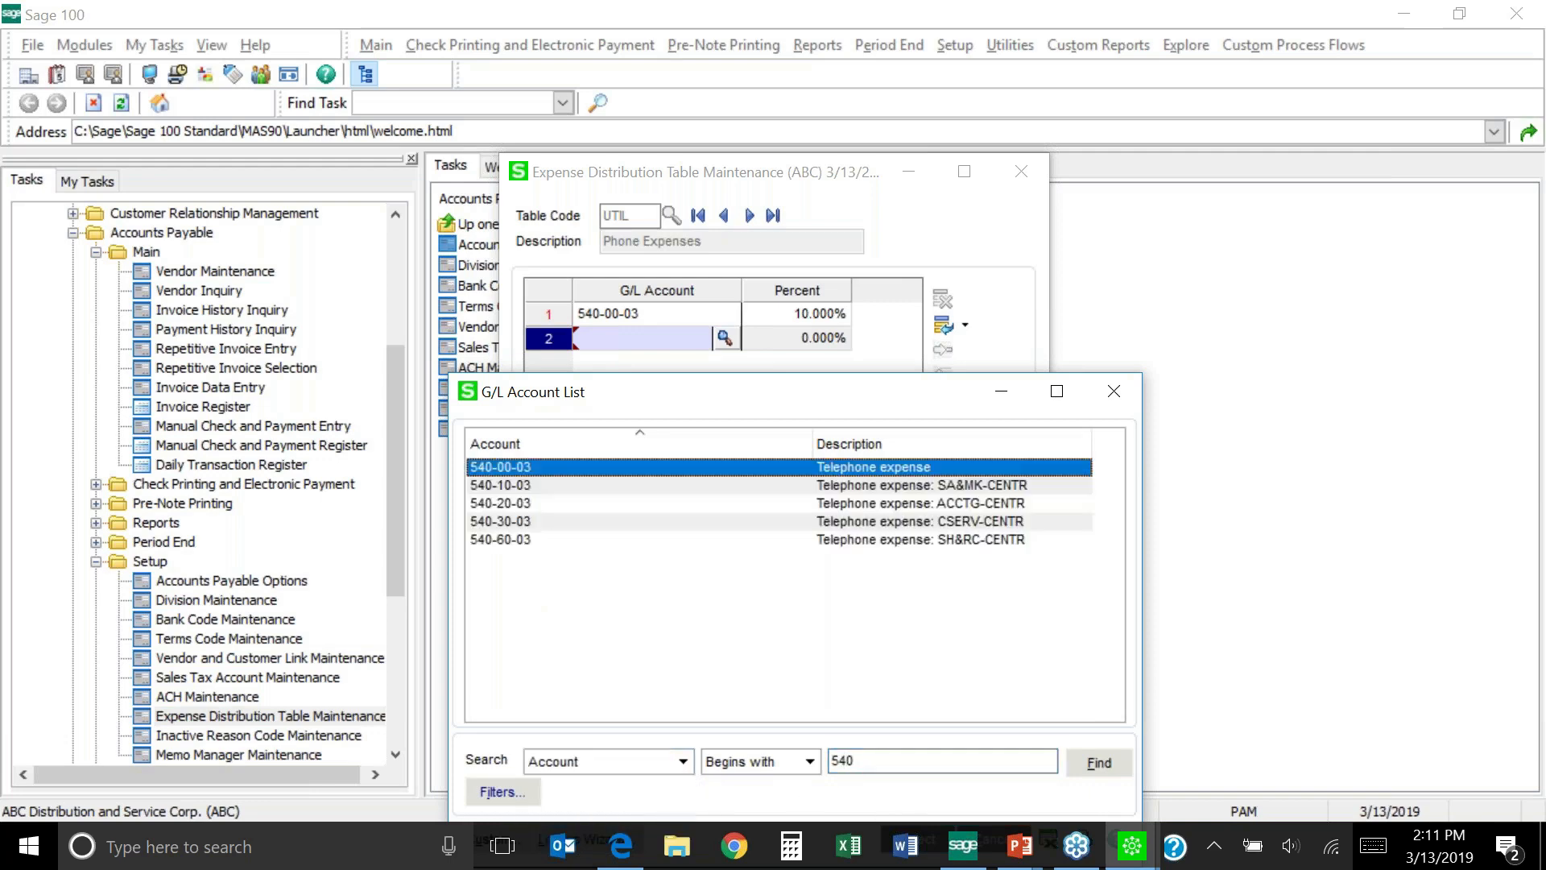
pyautogui.doubleClick(898, 486)
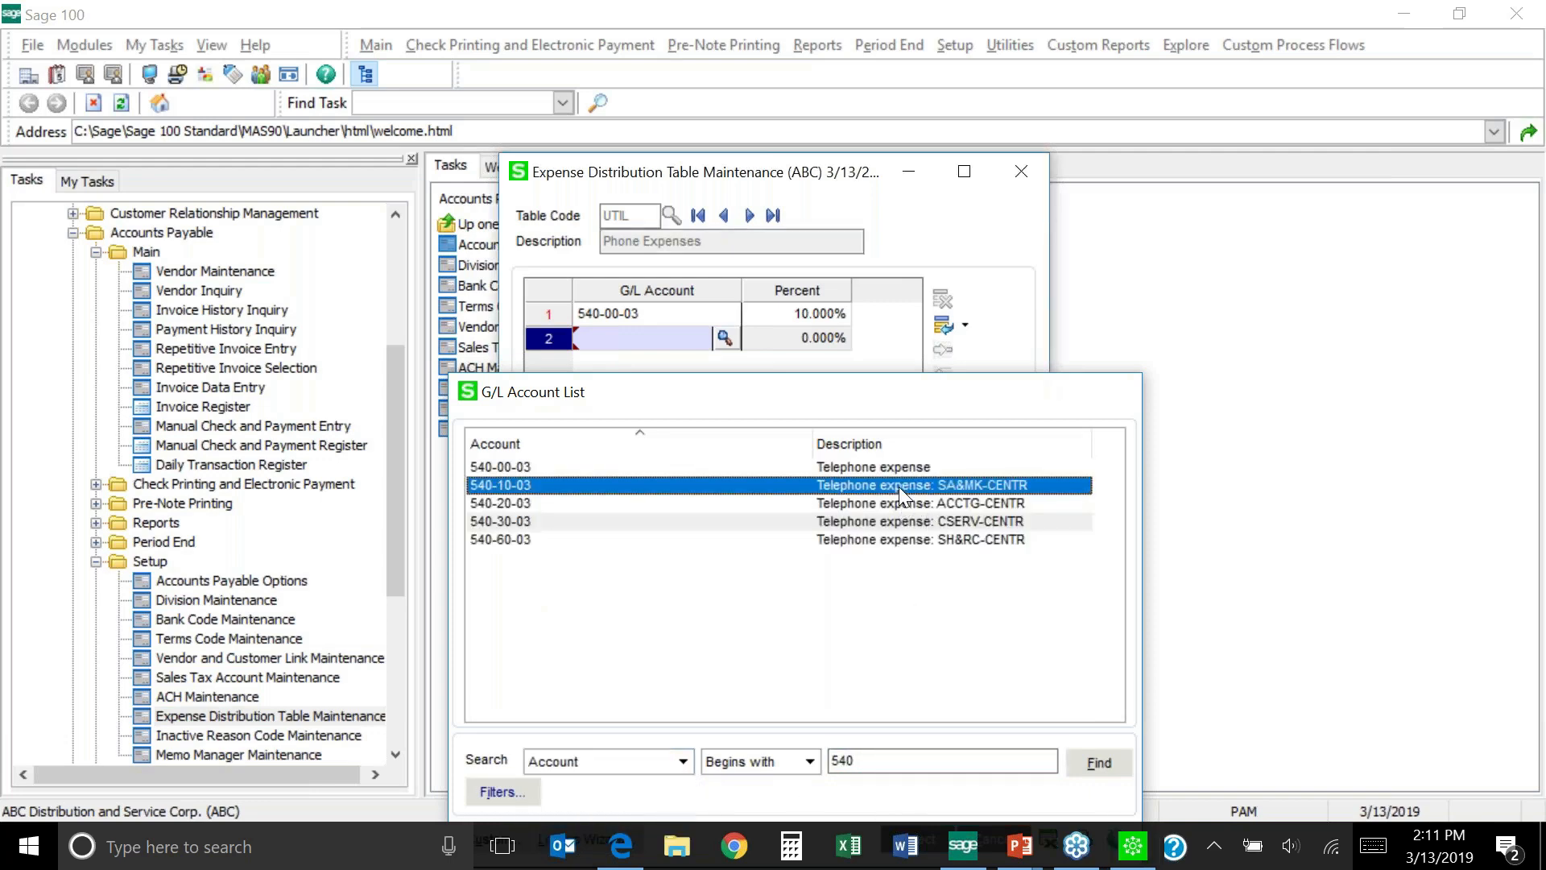
pyautogui.write('15')
pyautogui.press('Tab')
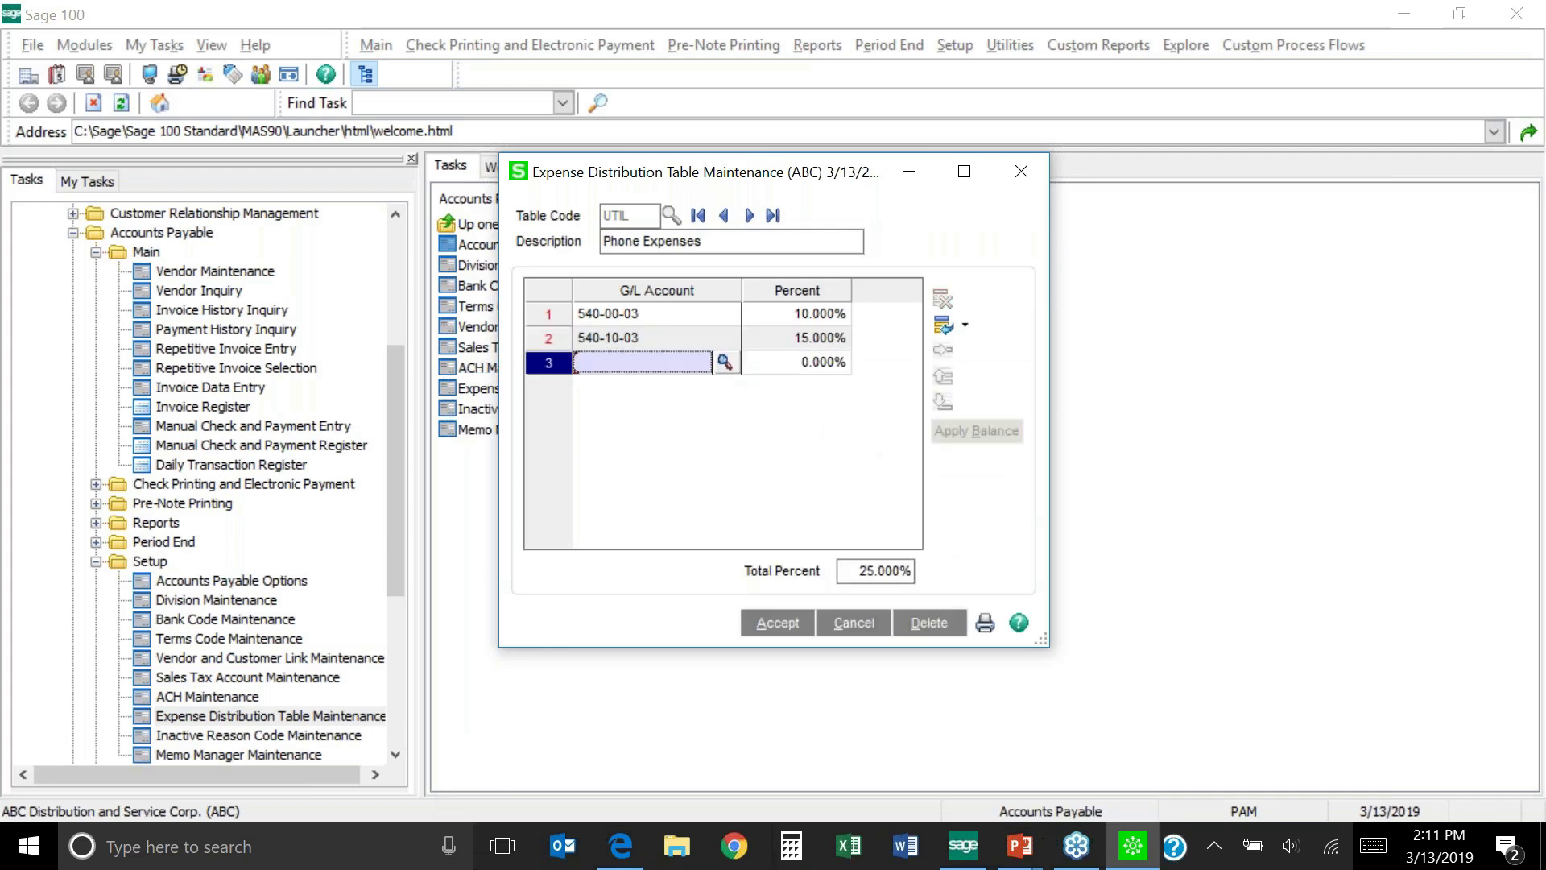
# Add account 540-20-03 as the third line of the UTIL table with 35%
pyautogui.write('540')
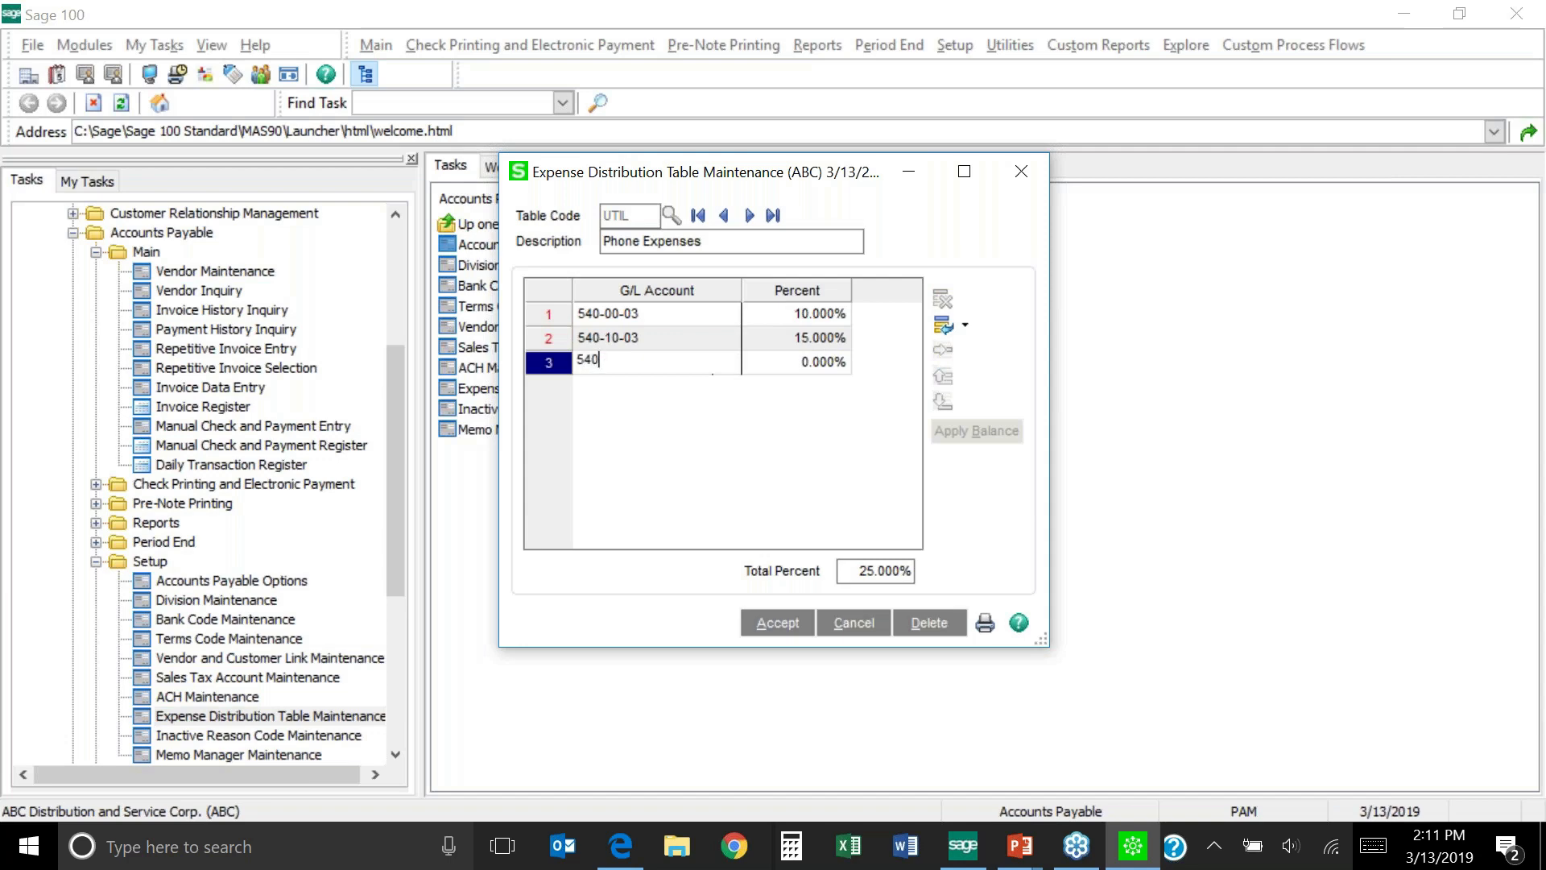
pyautogui.press('Tab')
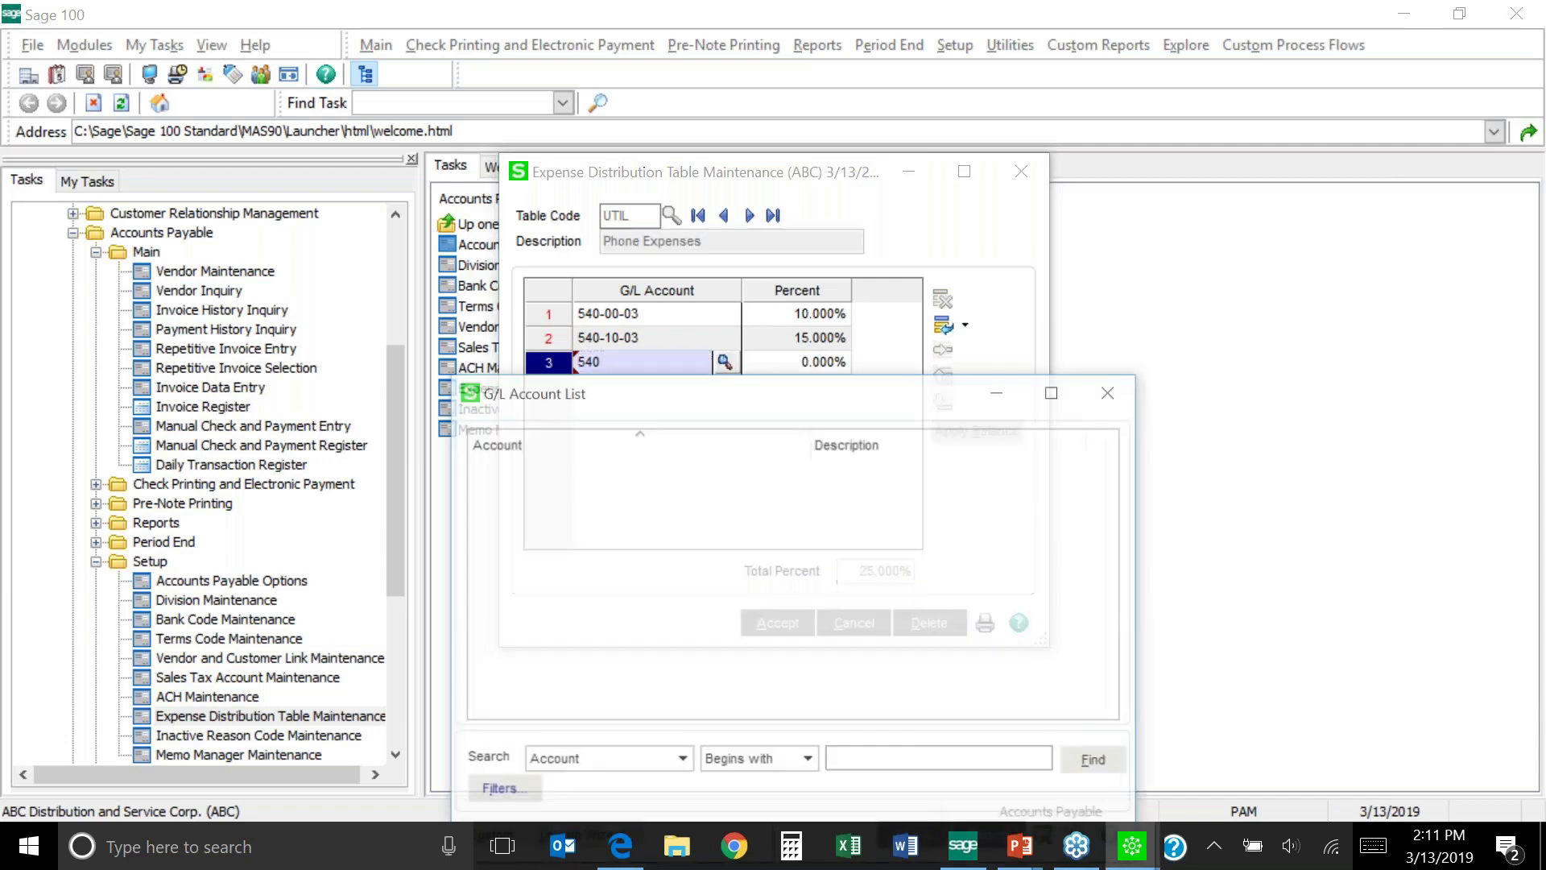
pyautogui.doubleClick(920, 504)
pyautogui.write('35')
pyautogui.press('Tab')
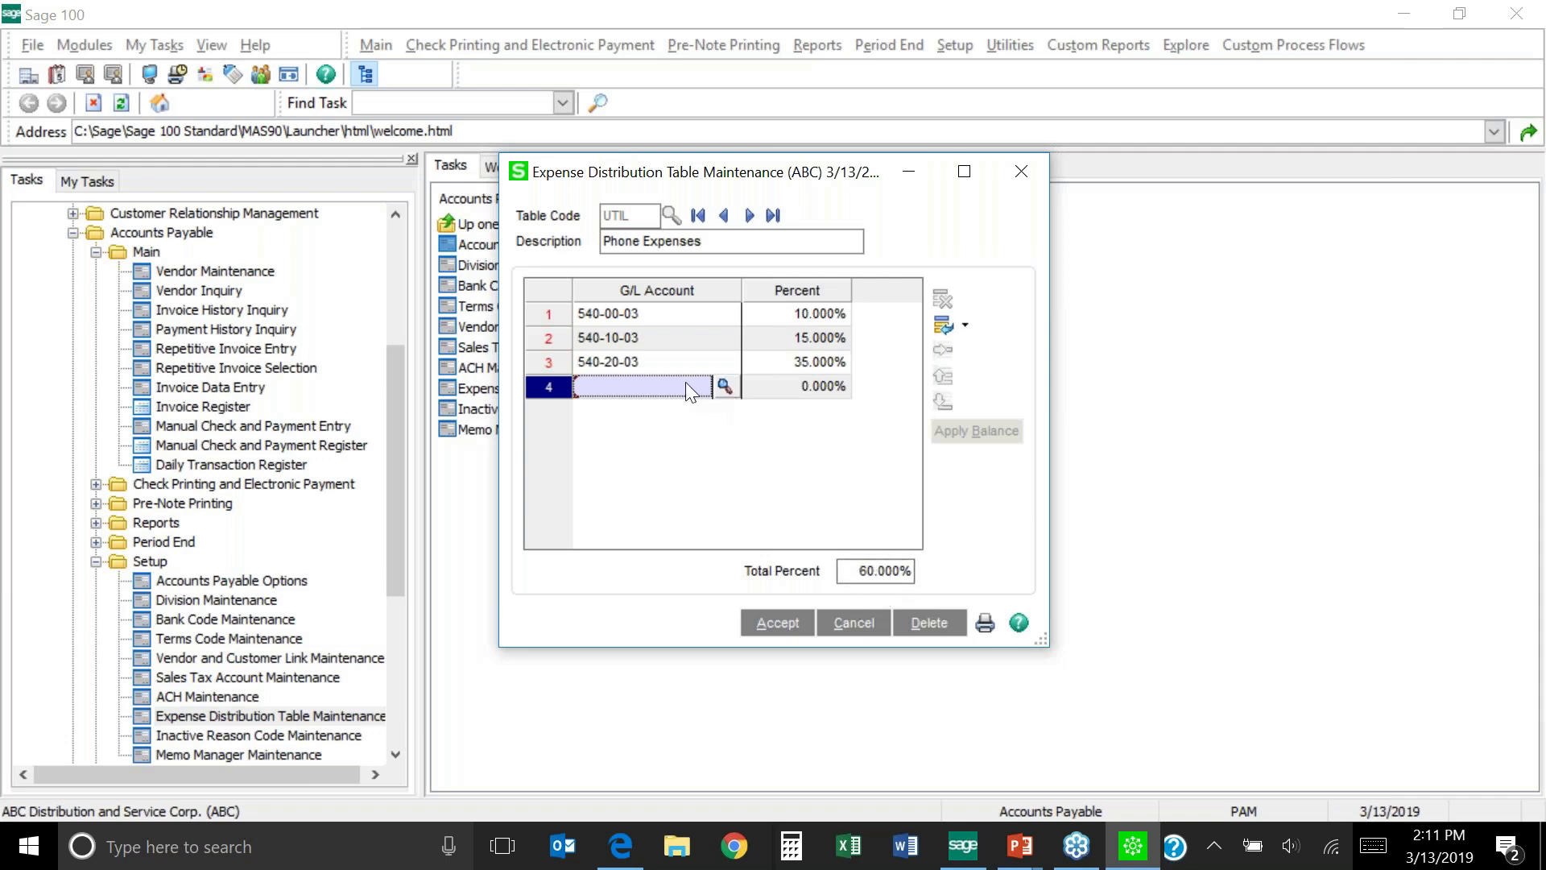
# Look up the accounts beginning with 540 and assign 540-30-03 to the fourth line
pyautogui.write('540')
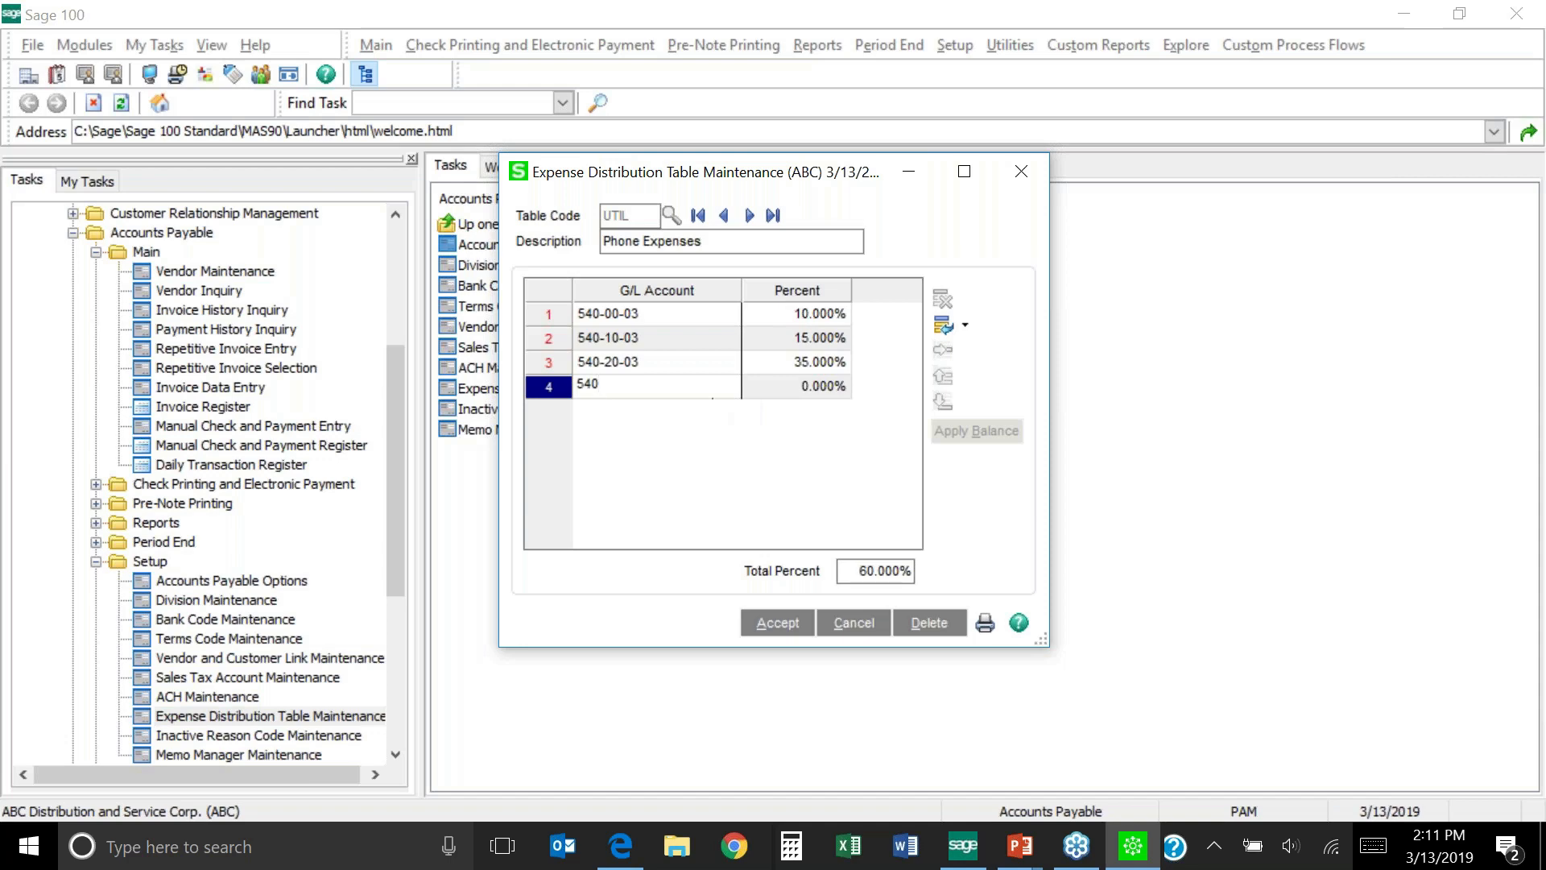
pyautogui.press('F2')
pyautogui.click(902, 519)
pyautogui.doubleClick(902, 520)
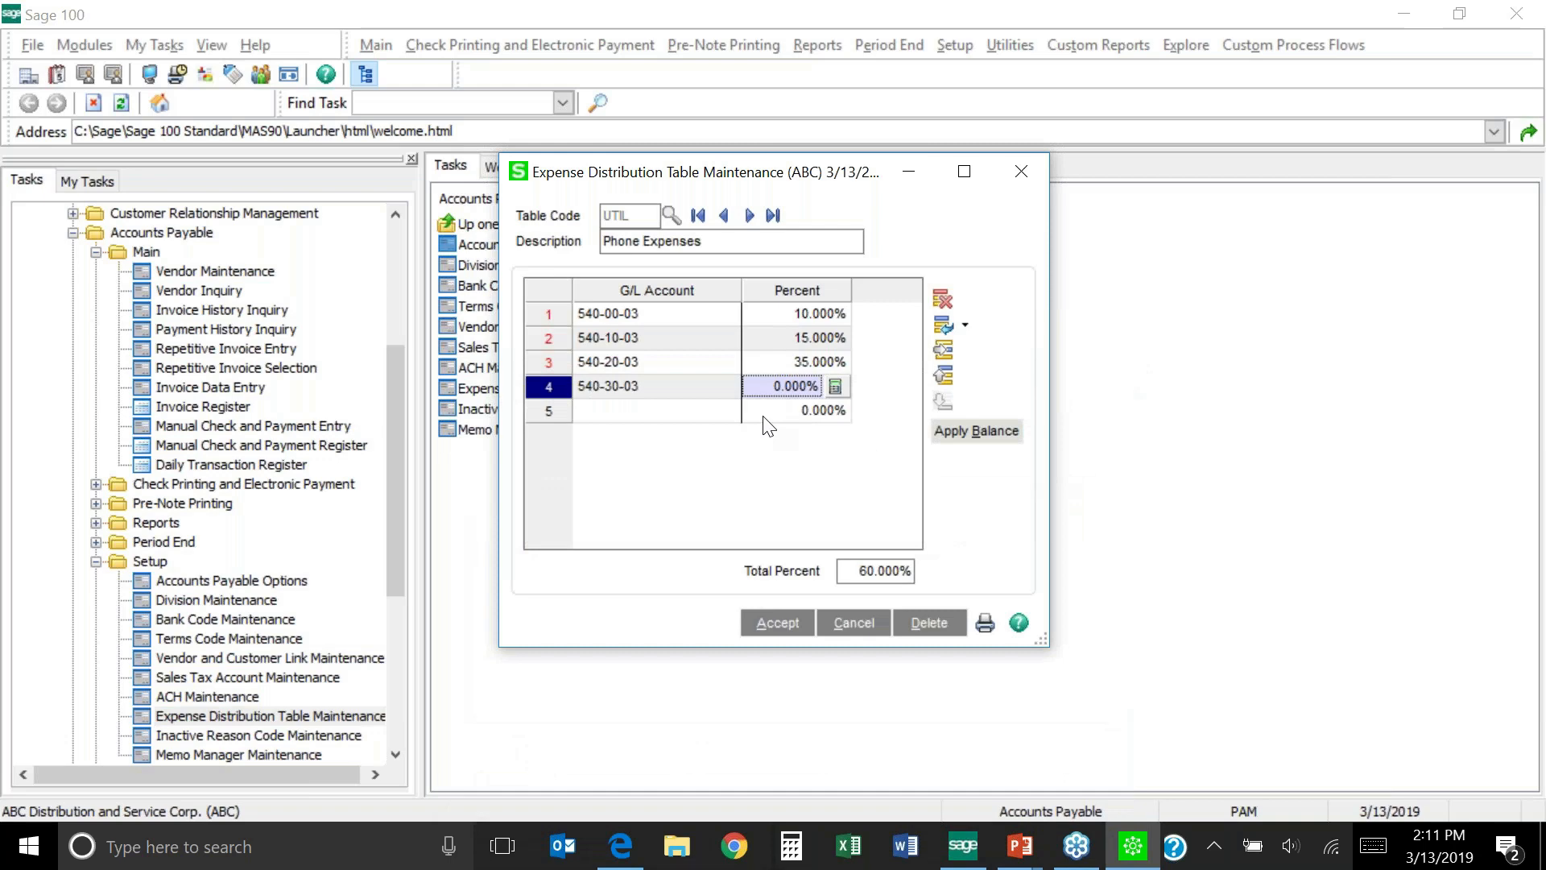
# Try 50% for account 540-30-03 and set its percentage to 30% instead
pyautogui.write('50')
pyautogui.press('Tab')
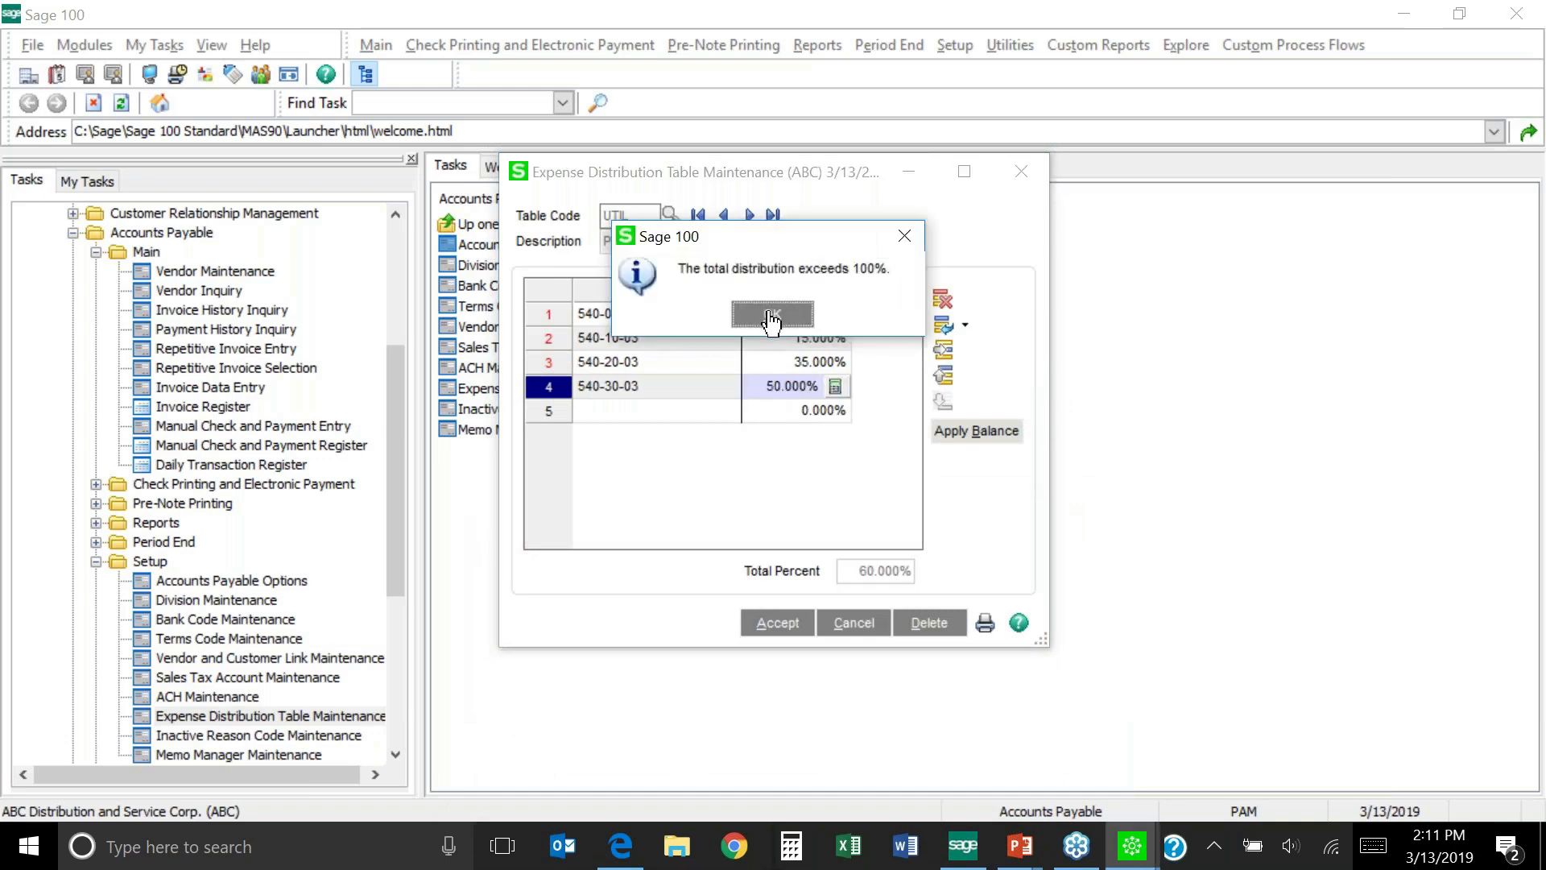
pyautogui.click(771, 315)
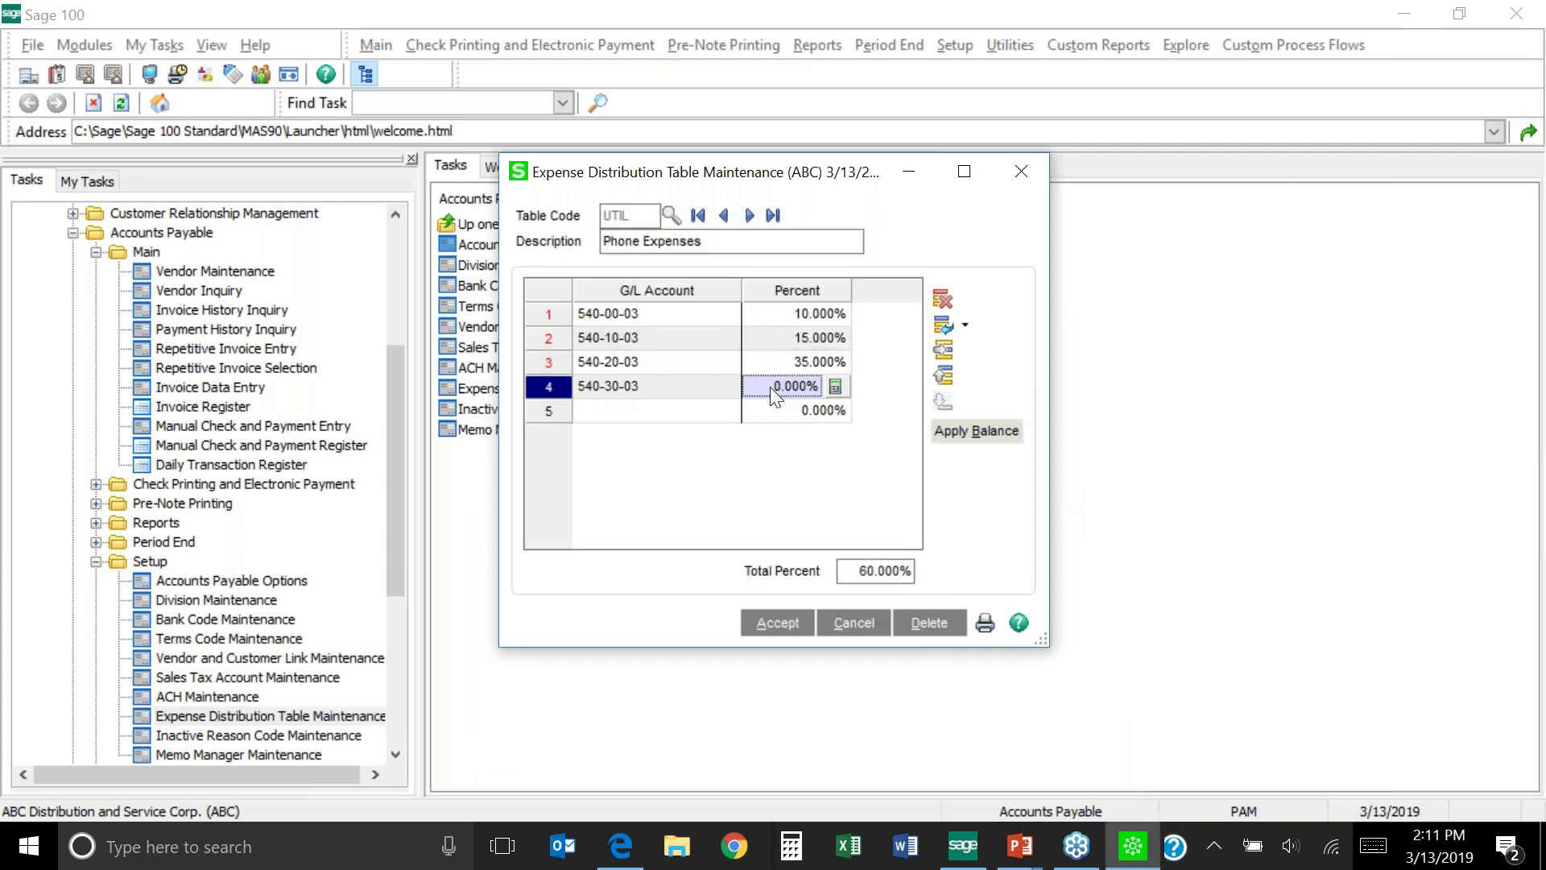
pyautogui.write('30')
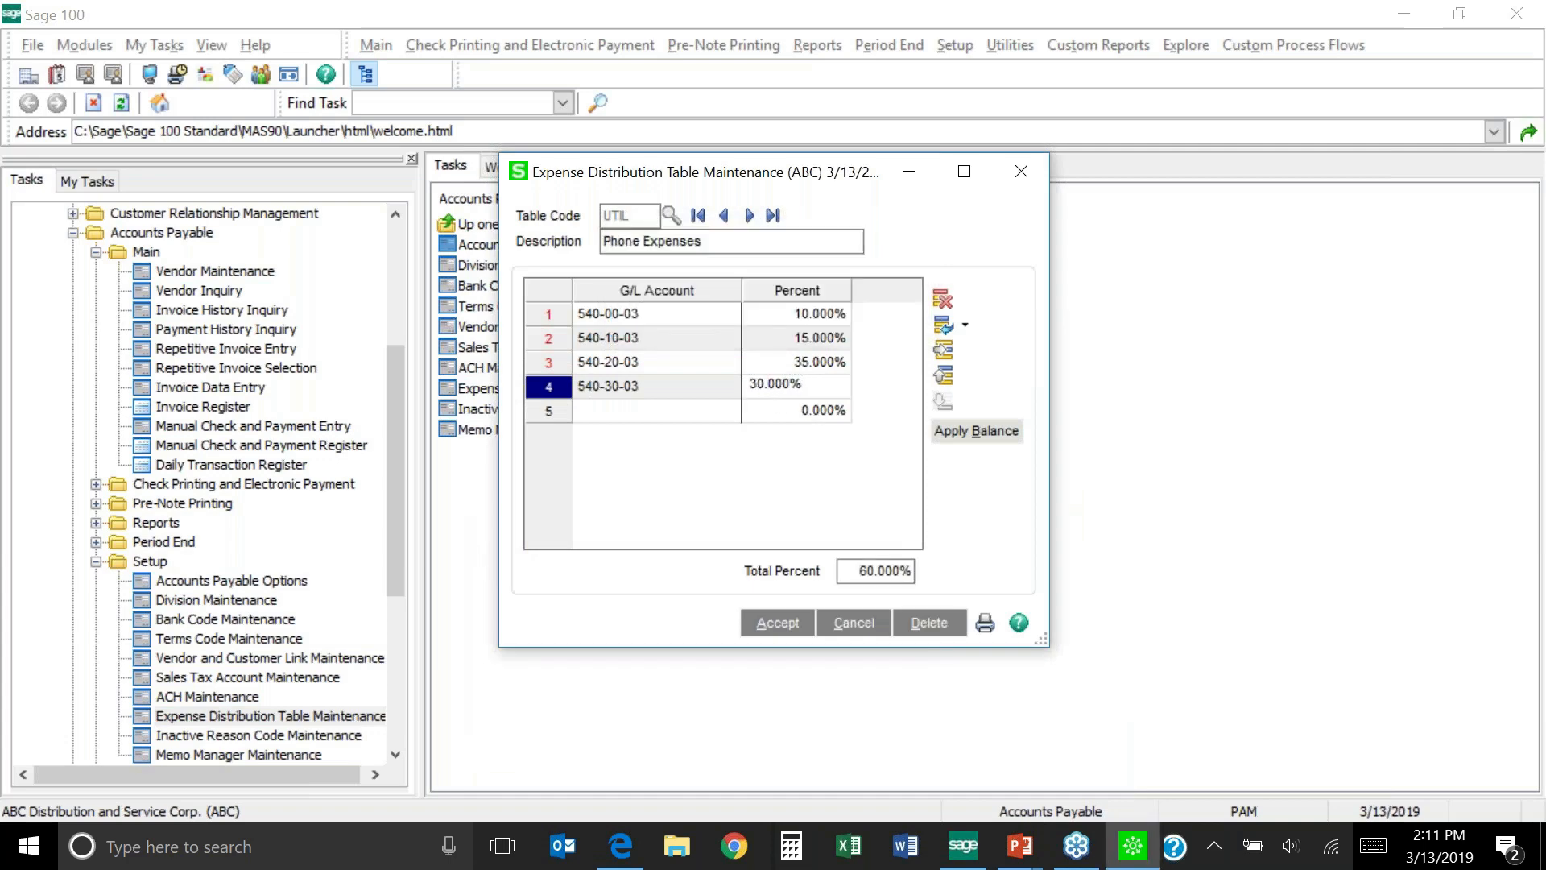
pyautogui.press('Tab')
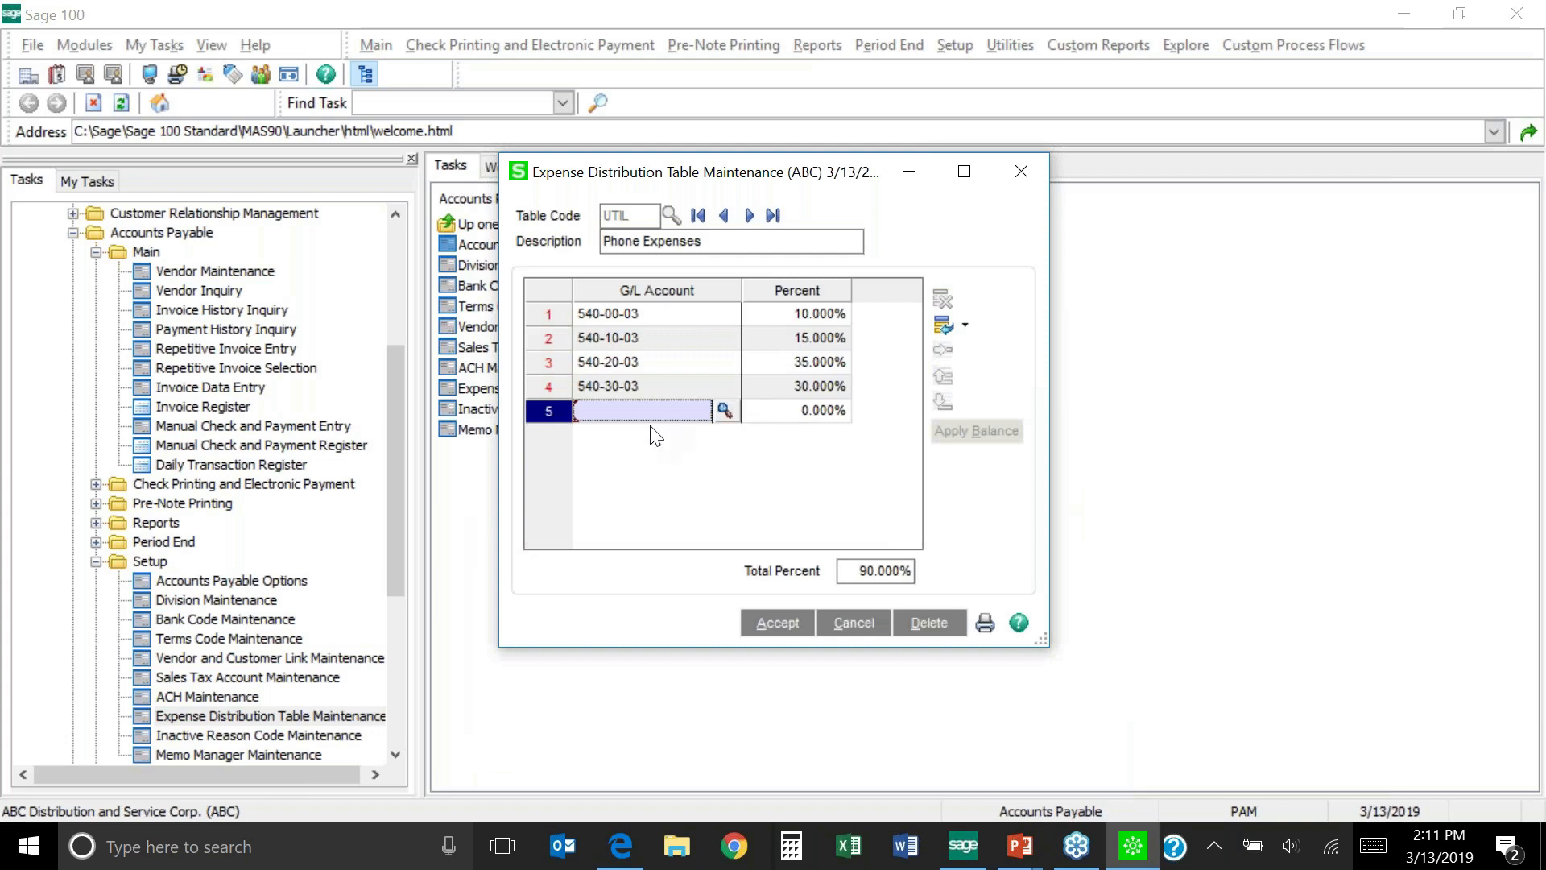
# Add account 540-60-03 as the fifth line with 10%, and save the UTIL table
pyautogui.write('540')
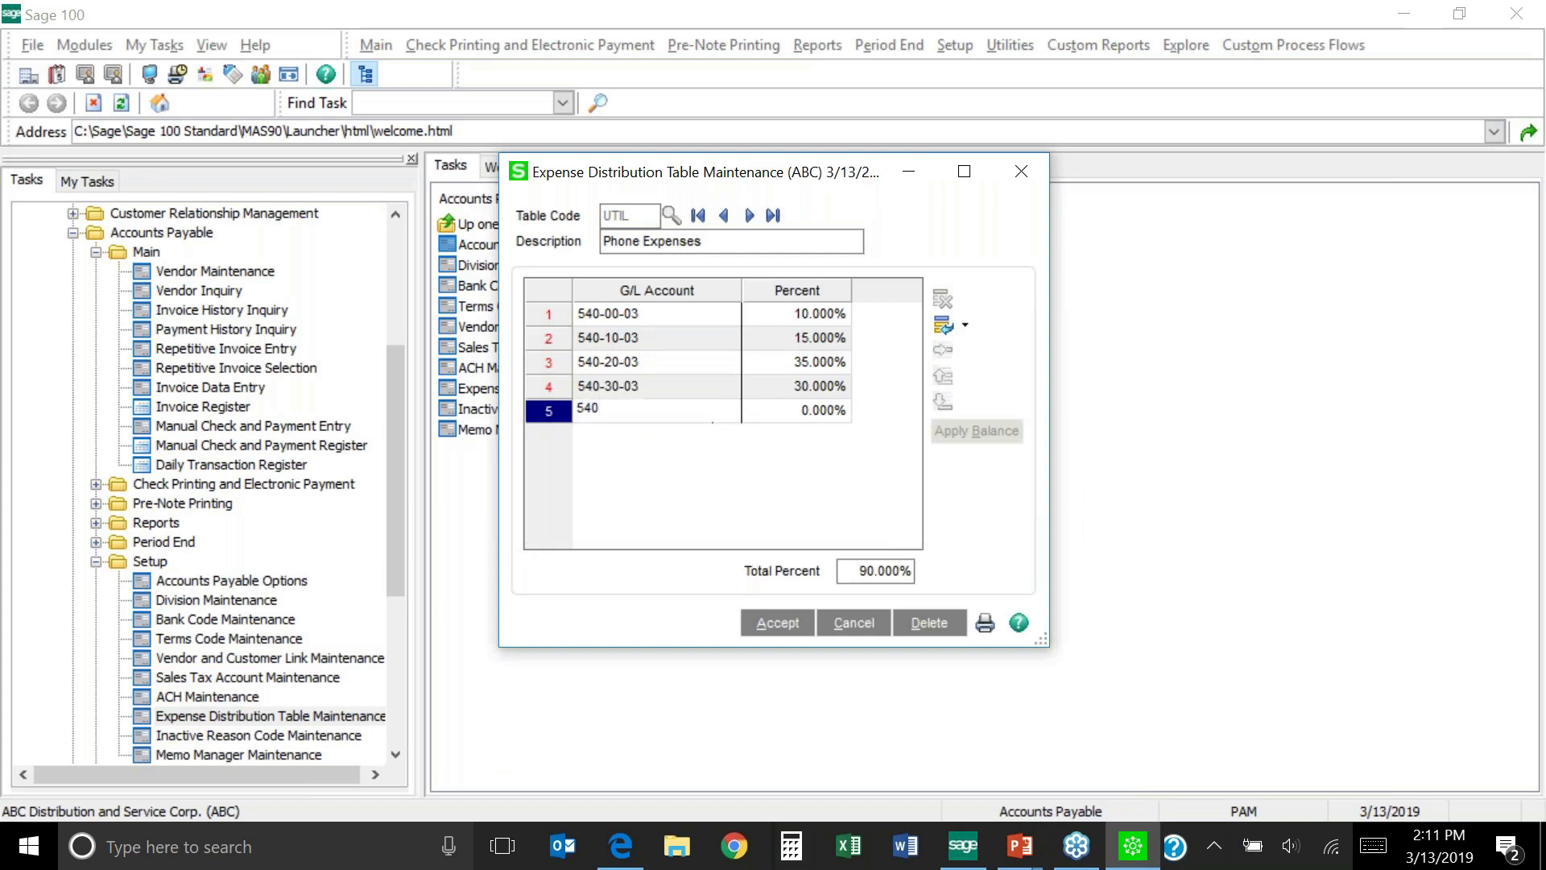
pyautogui.click(716, 409)
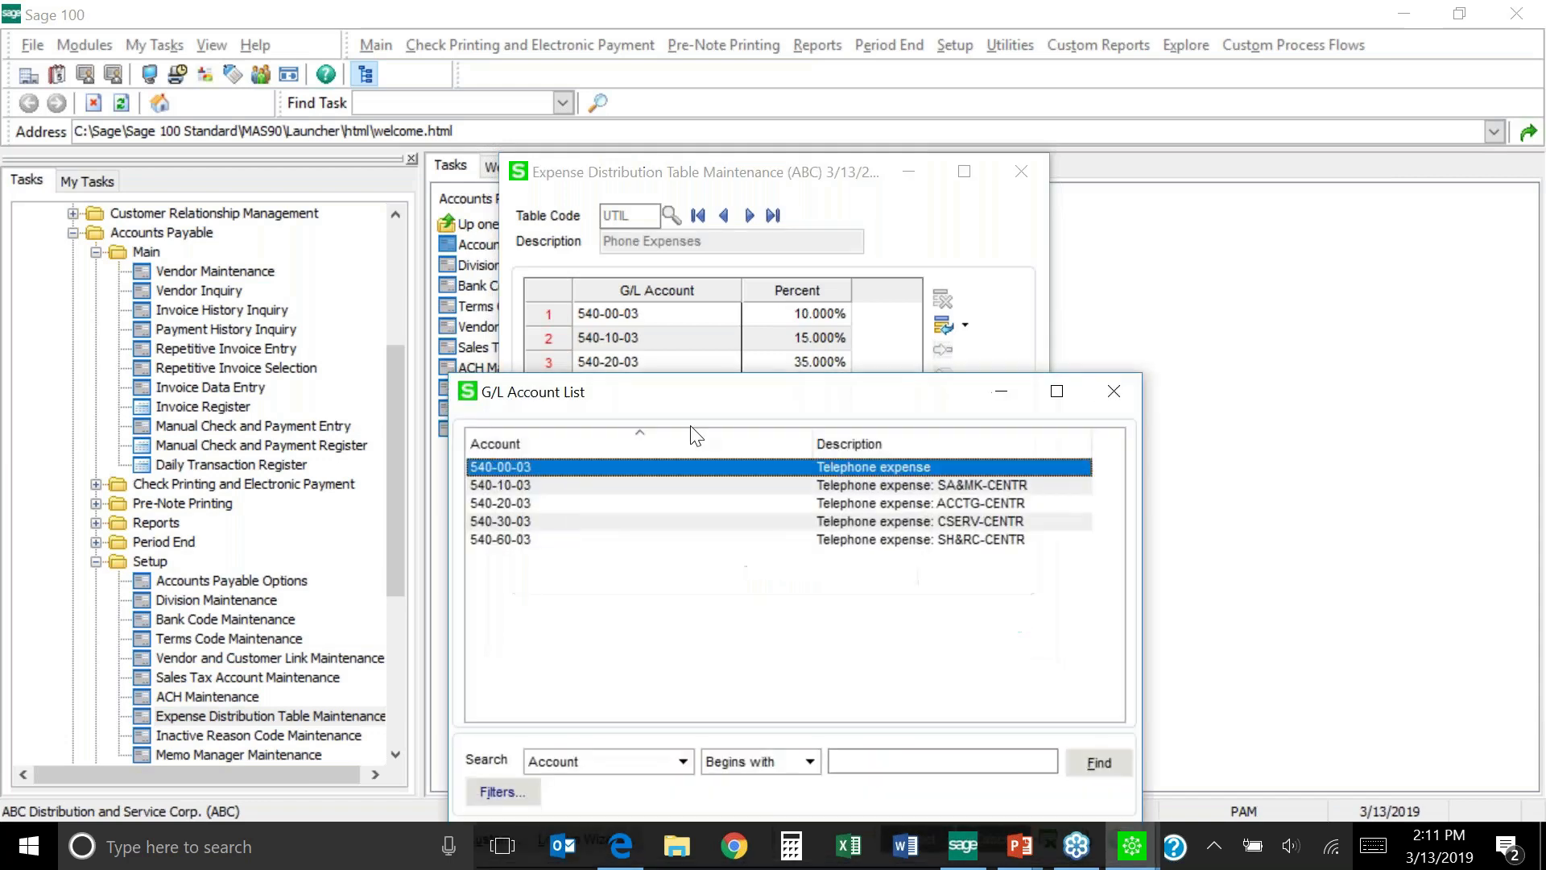
pyautogui.doubleClick(870, 538)
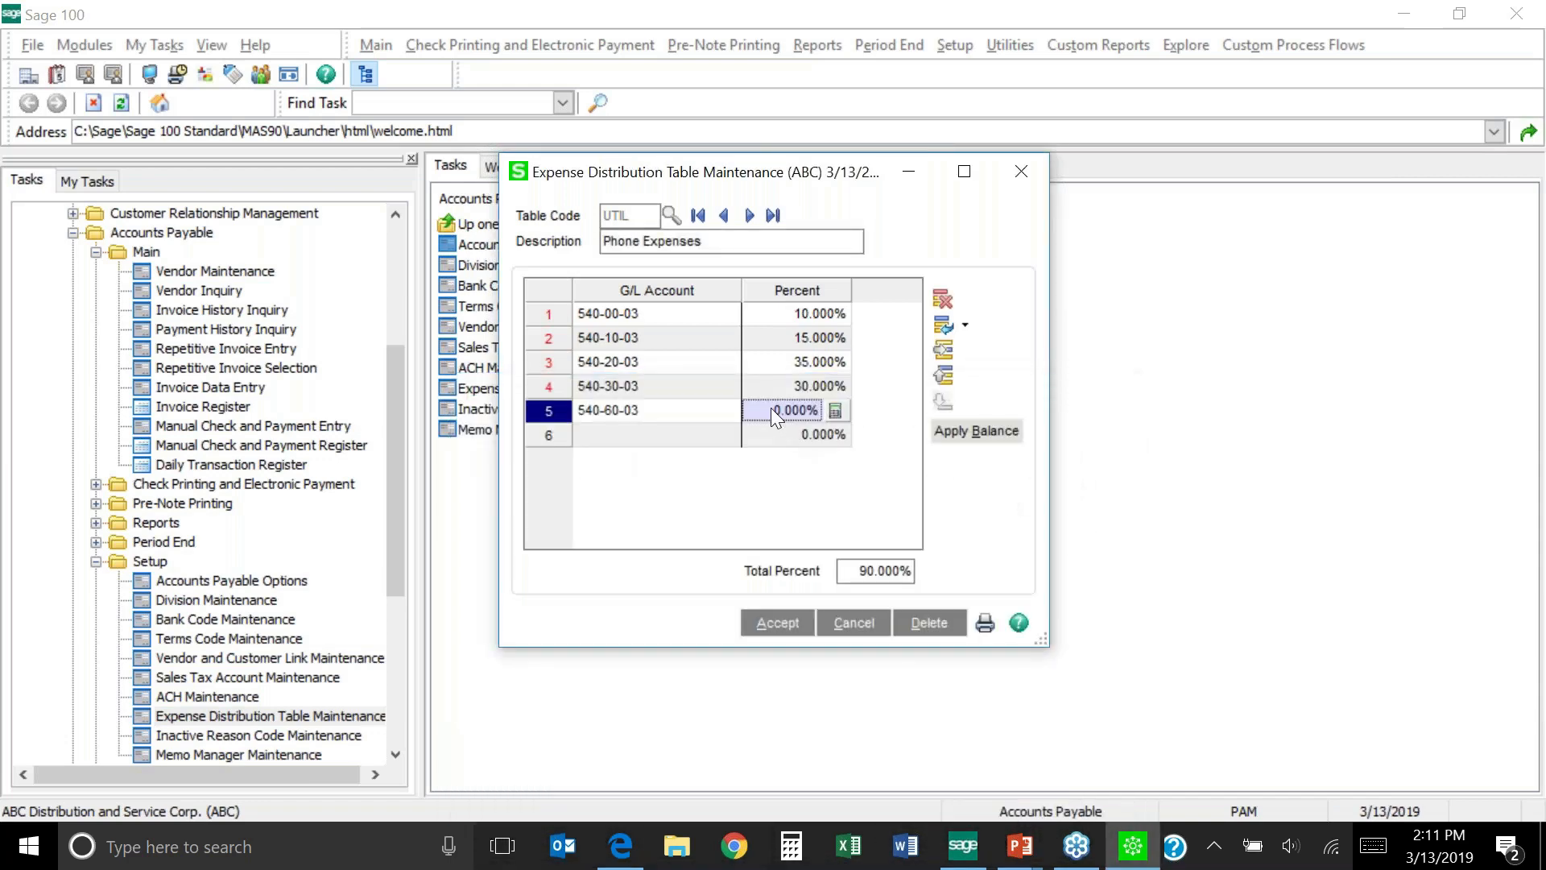
pyautogui.write('10')
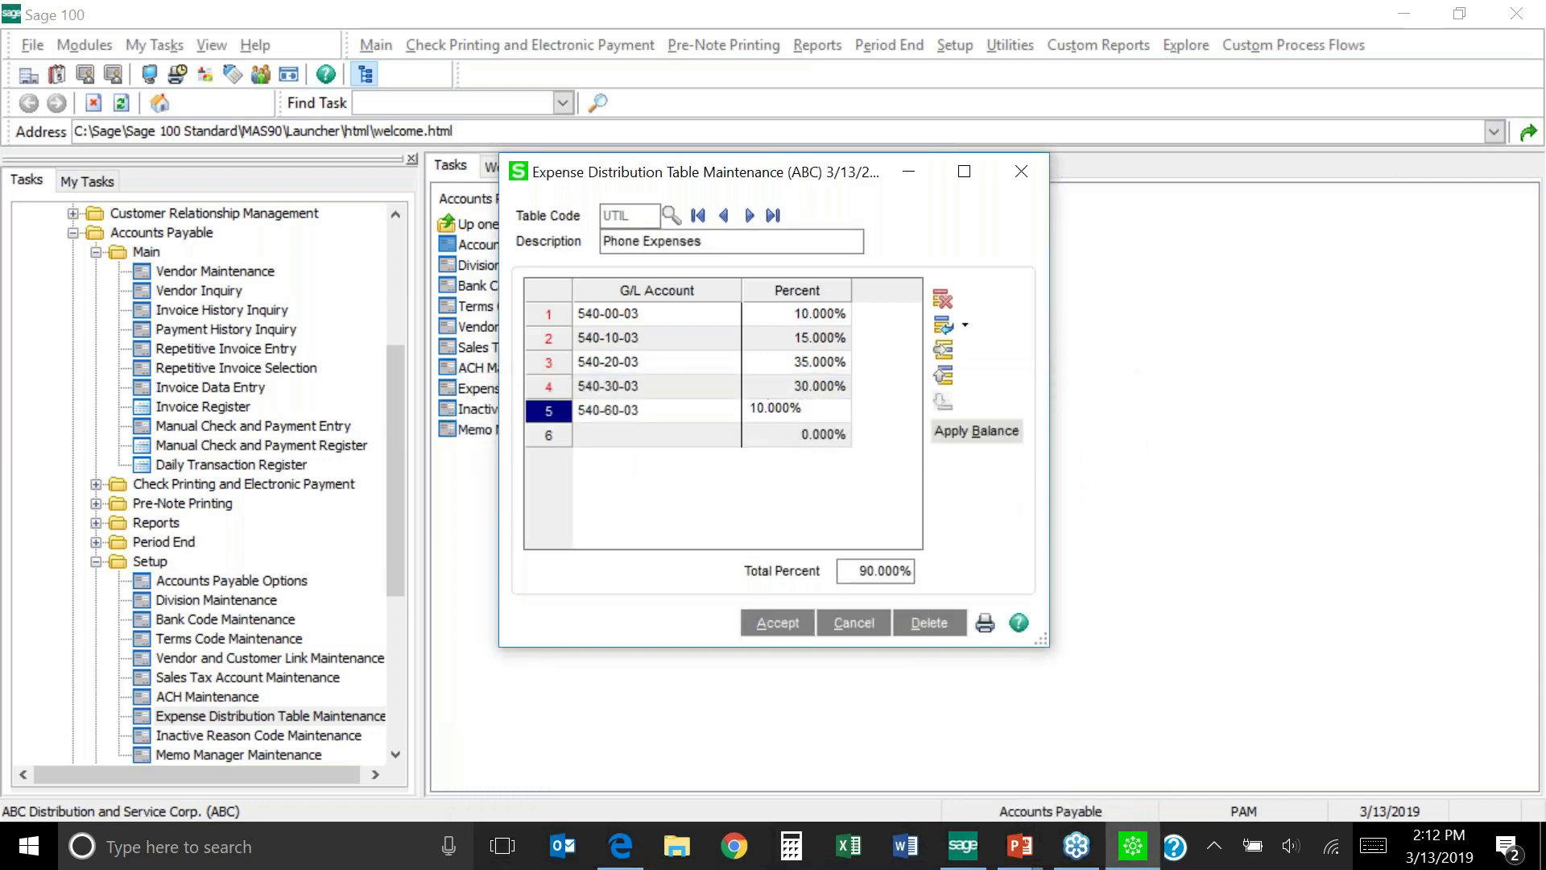
pyautogui.press('Tab')
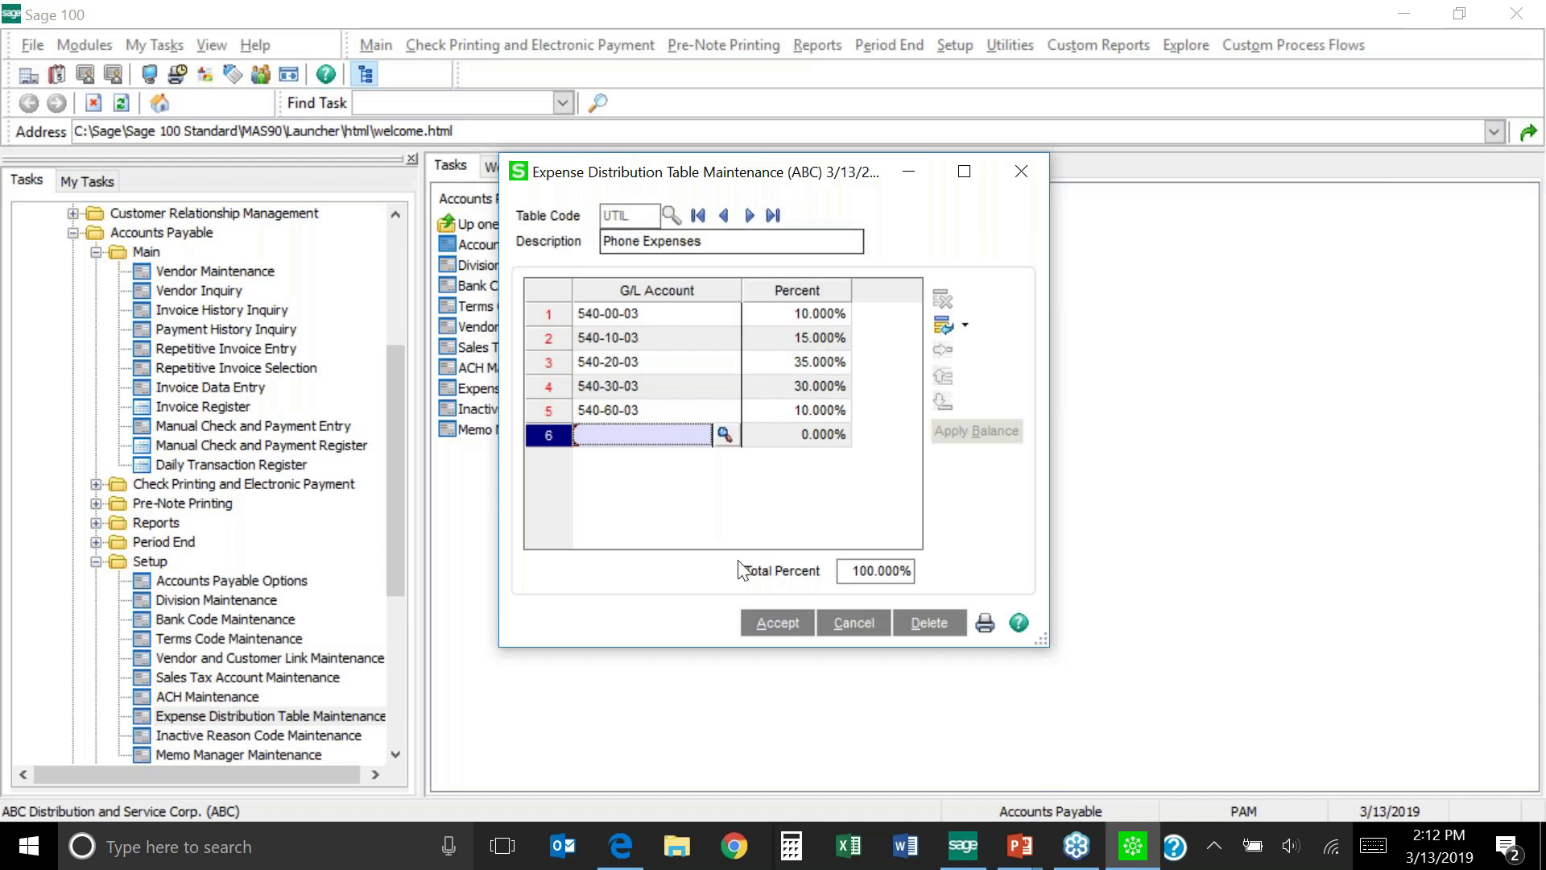
pyautogui.click(776, 630)
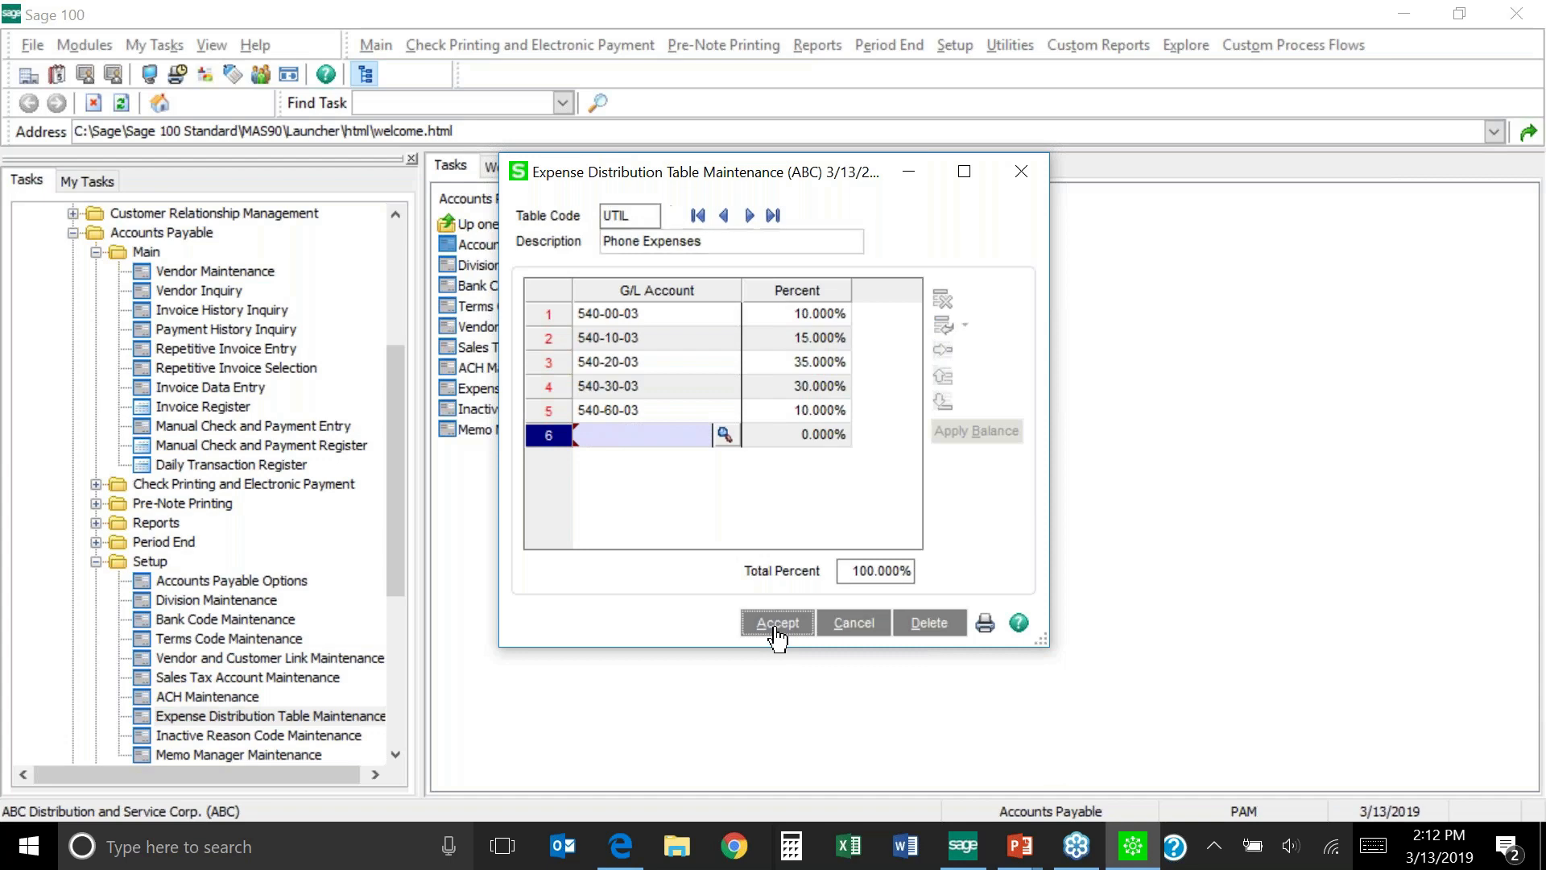
# Reopen the saved UTIL distribution table to review its account percentages, and close the maintenance window
pyautogui.click(671, 217)
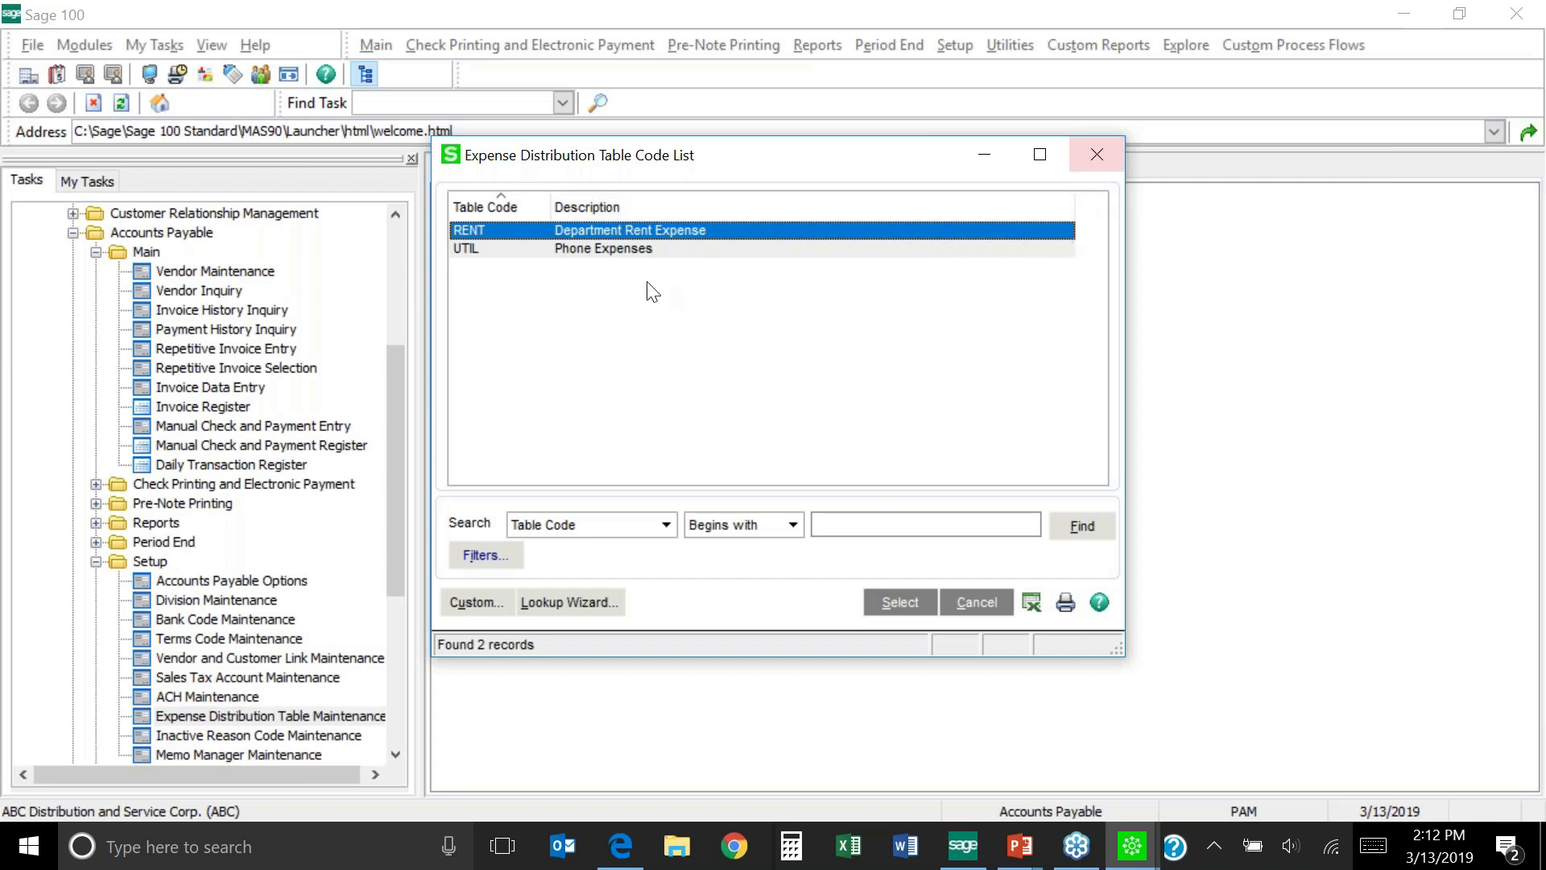
pyautogui.doubleClick(612, 250)
pyautogui.click(797, 338)
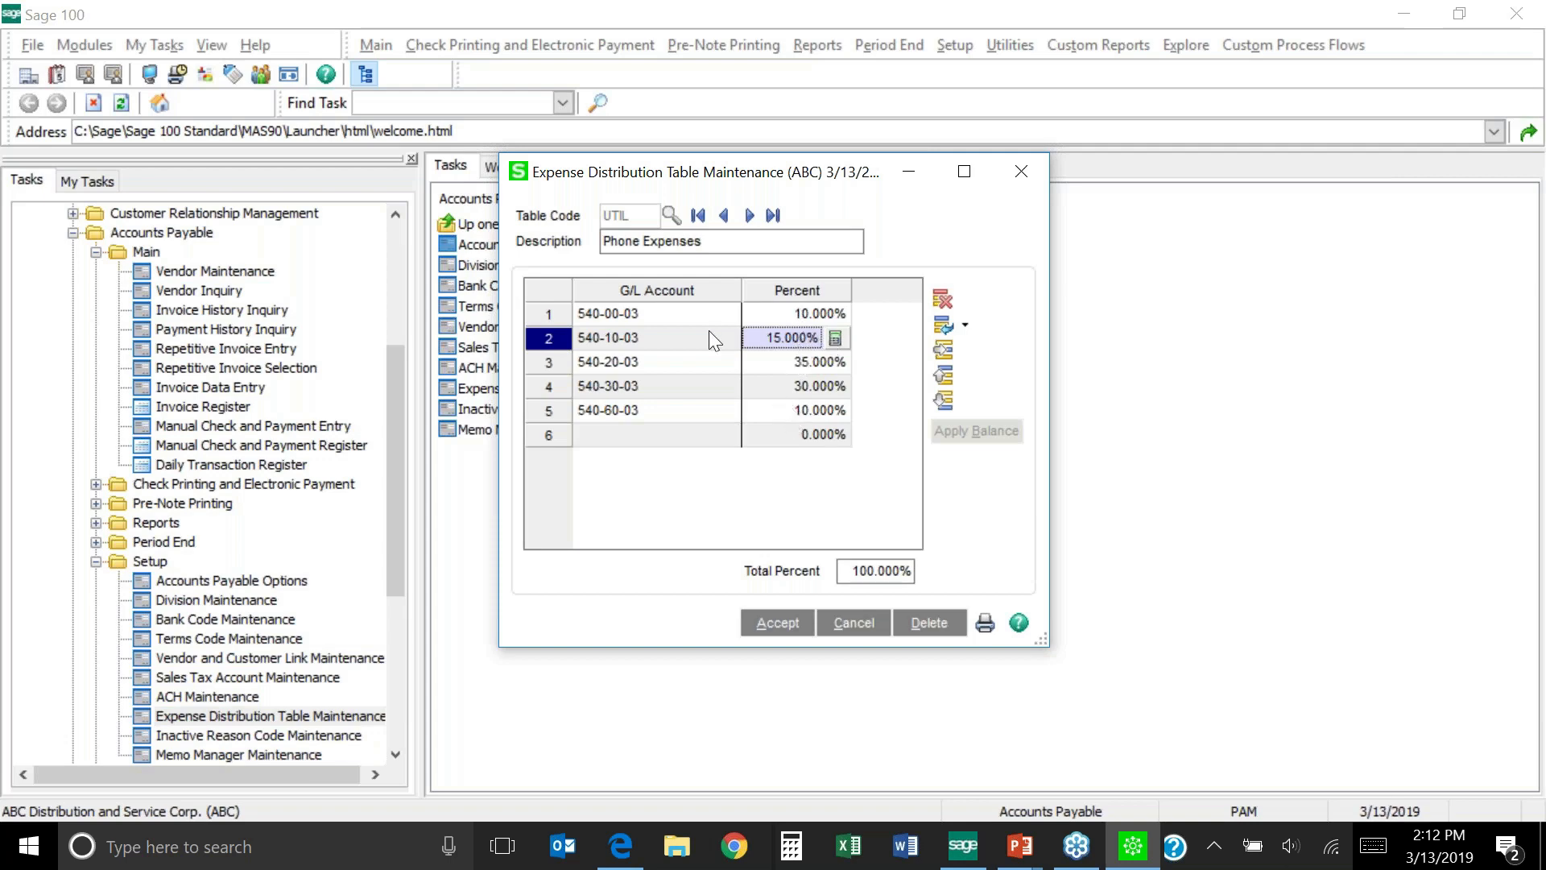
pyautogui.click(1023, 172)
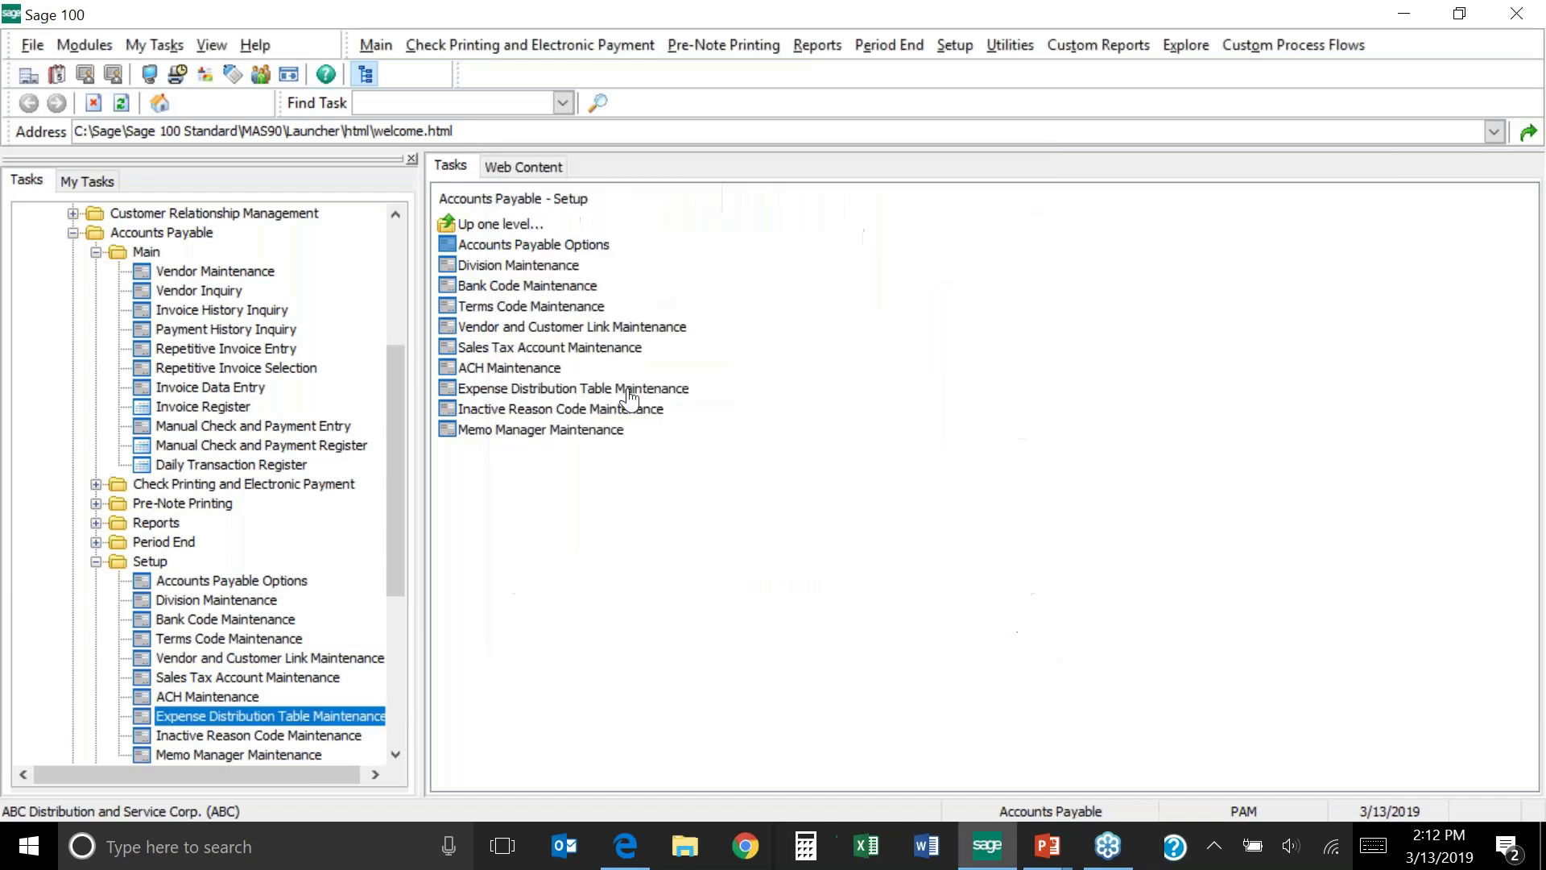
# Open Accounts Payable Invoice Data Entry and create a batch with the user's first name as its batch number
pyautogui.moveTo(399, 573); pyautogui.dragTo(398, 660)
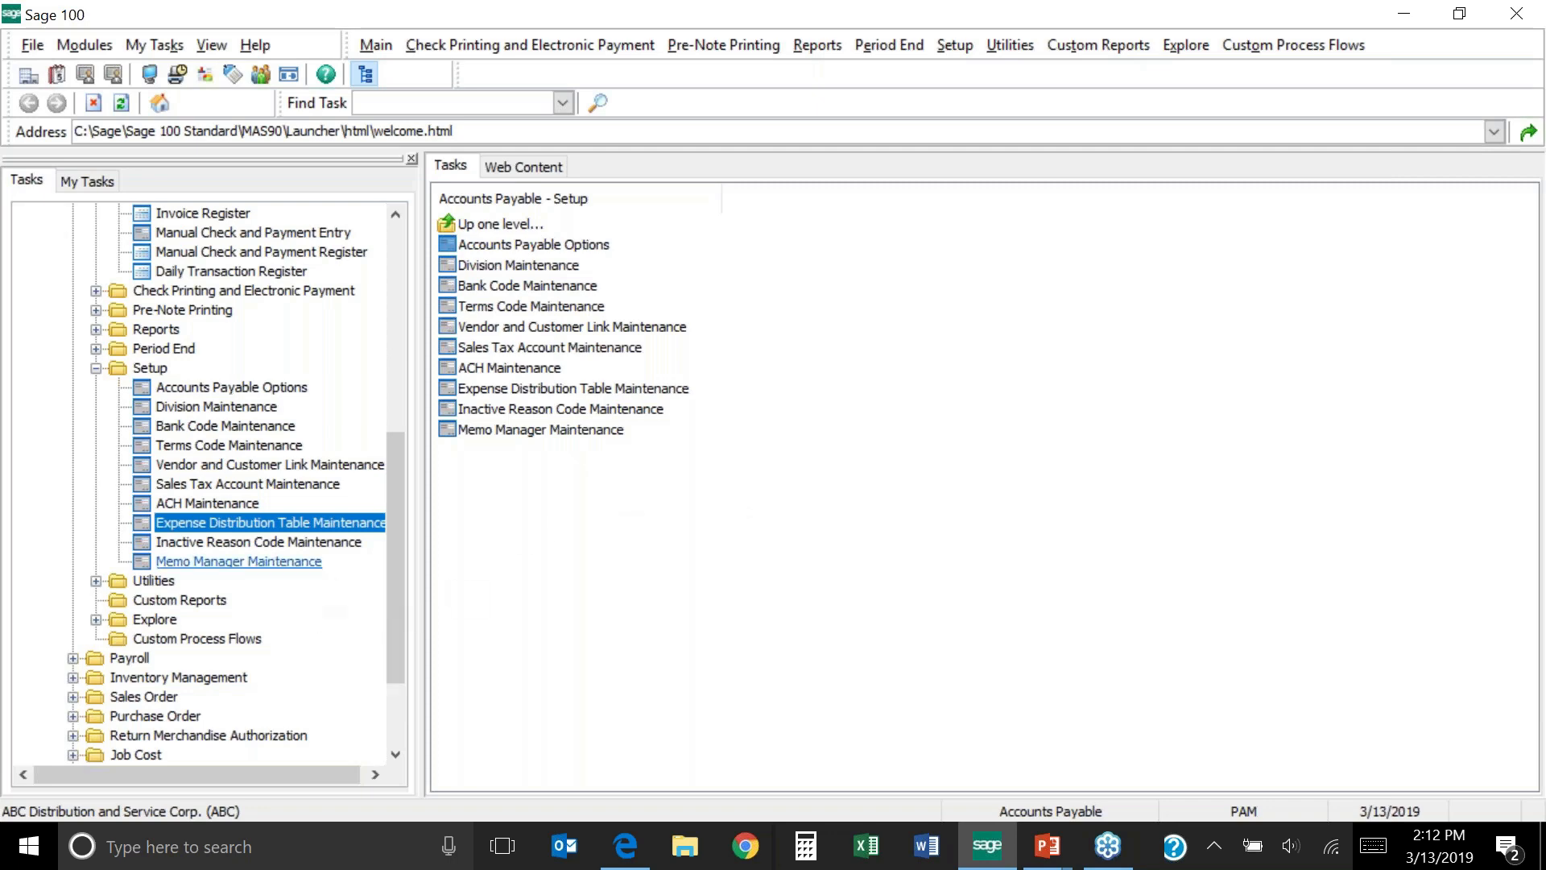
pyautogui.scroll(3, 394, 464)
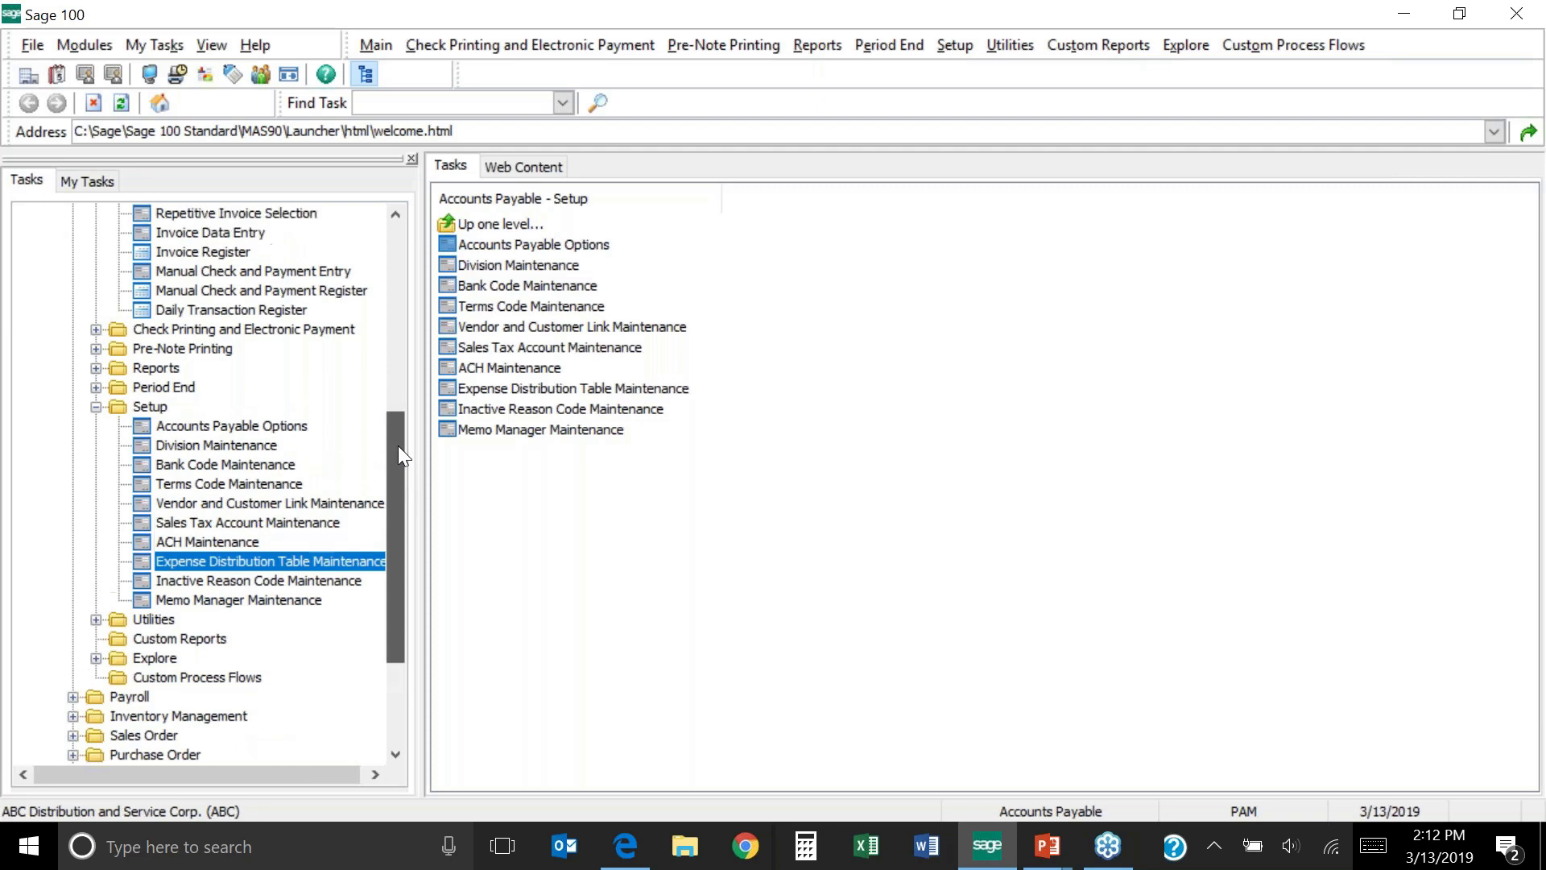
pyautogui.click(220, 355)
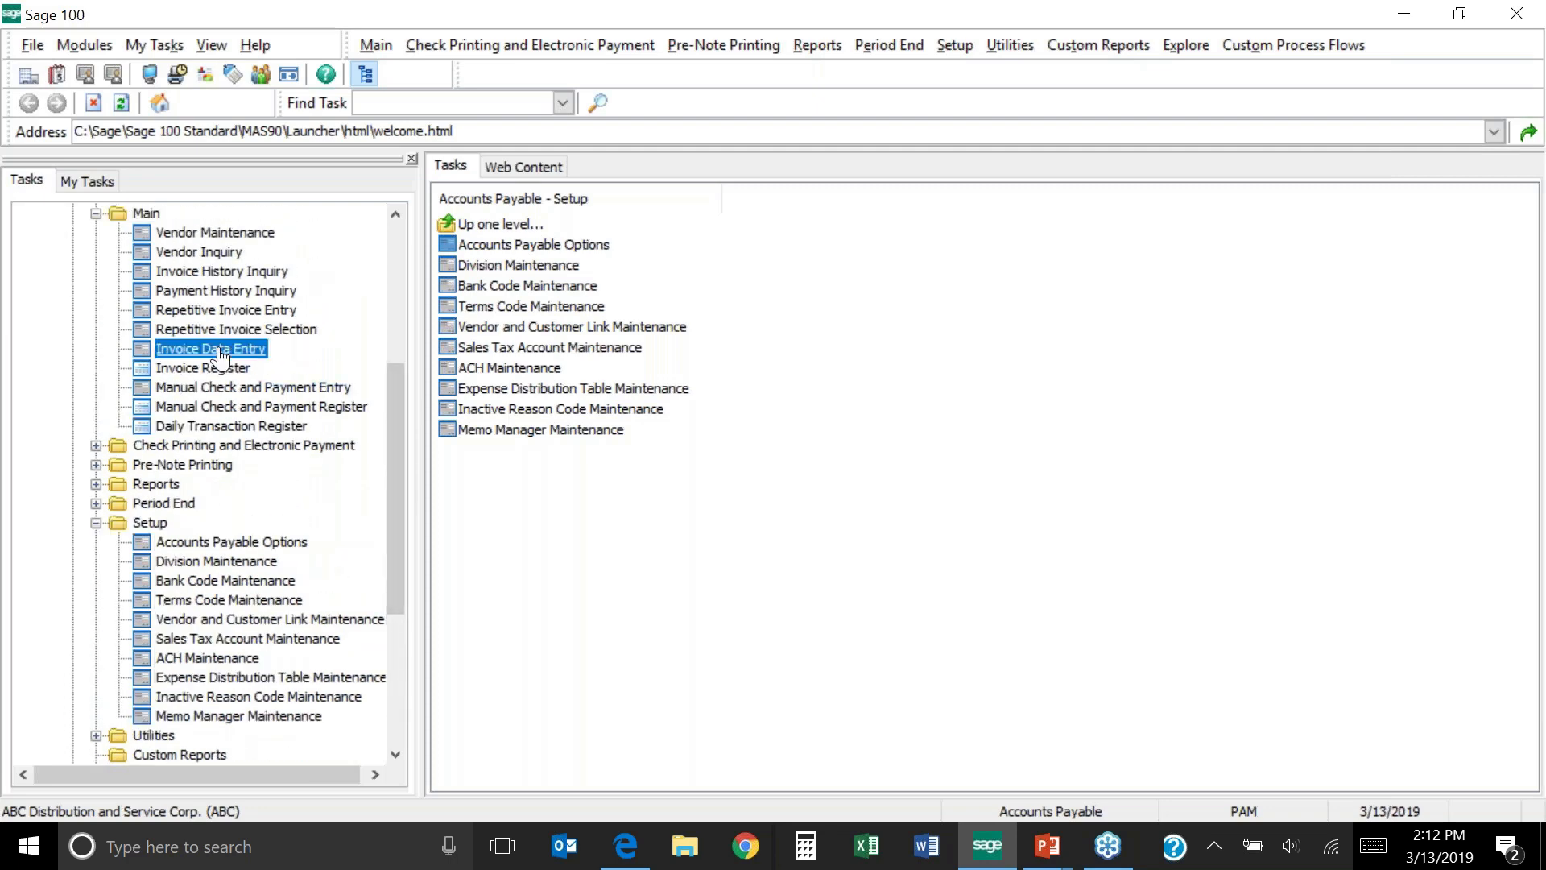
pyautogui.doubleClick(220, 354)
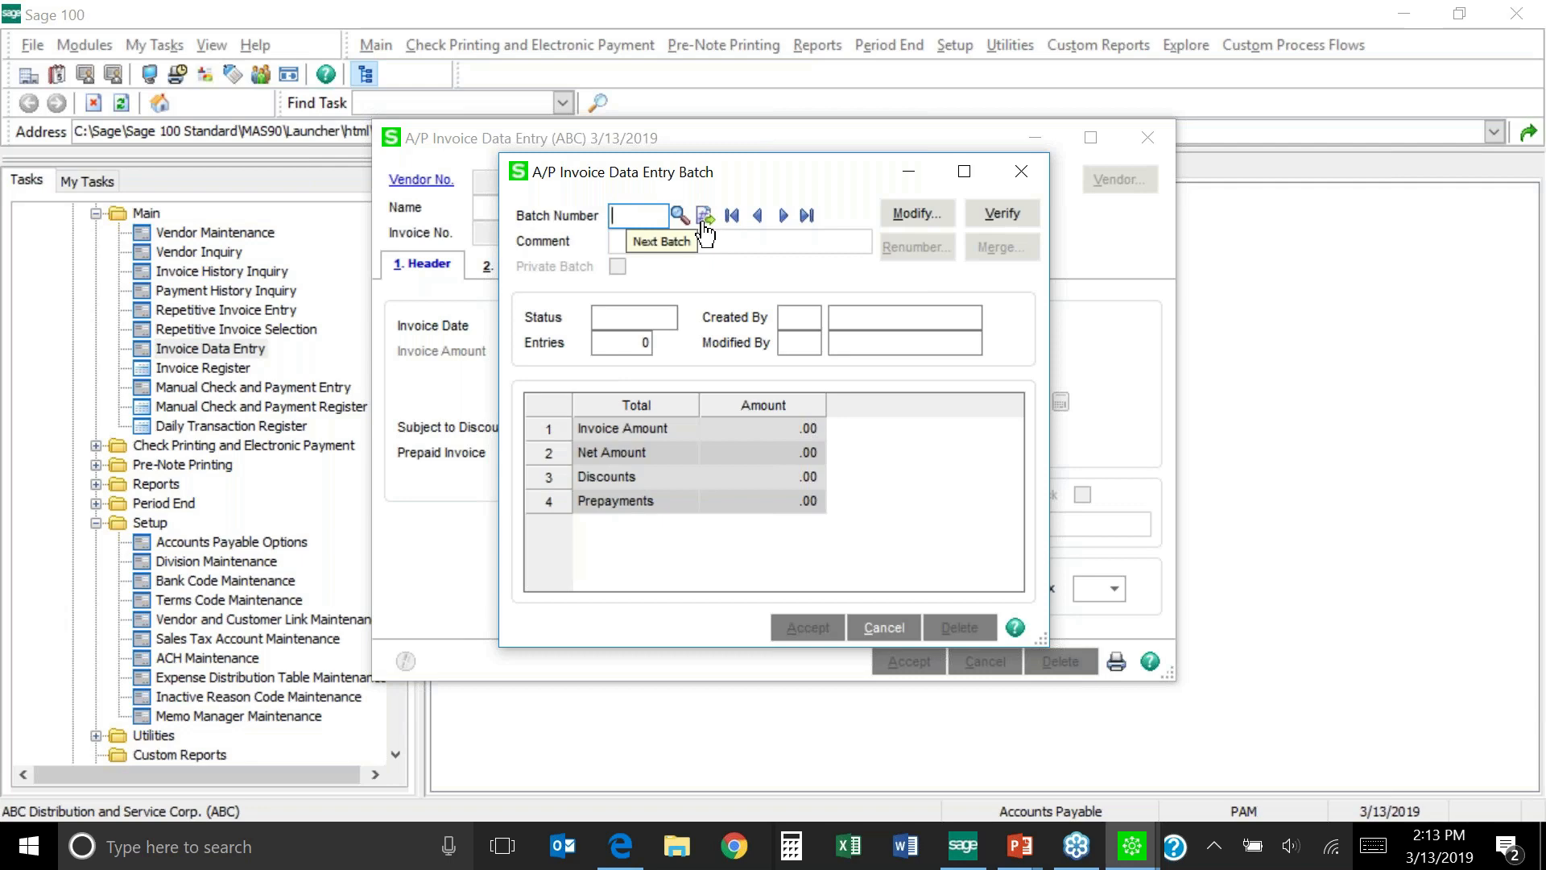
pyautogui.write('PAM')
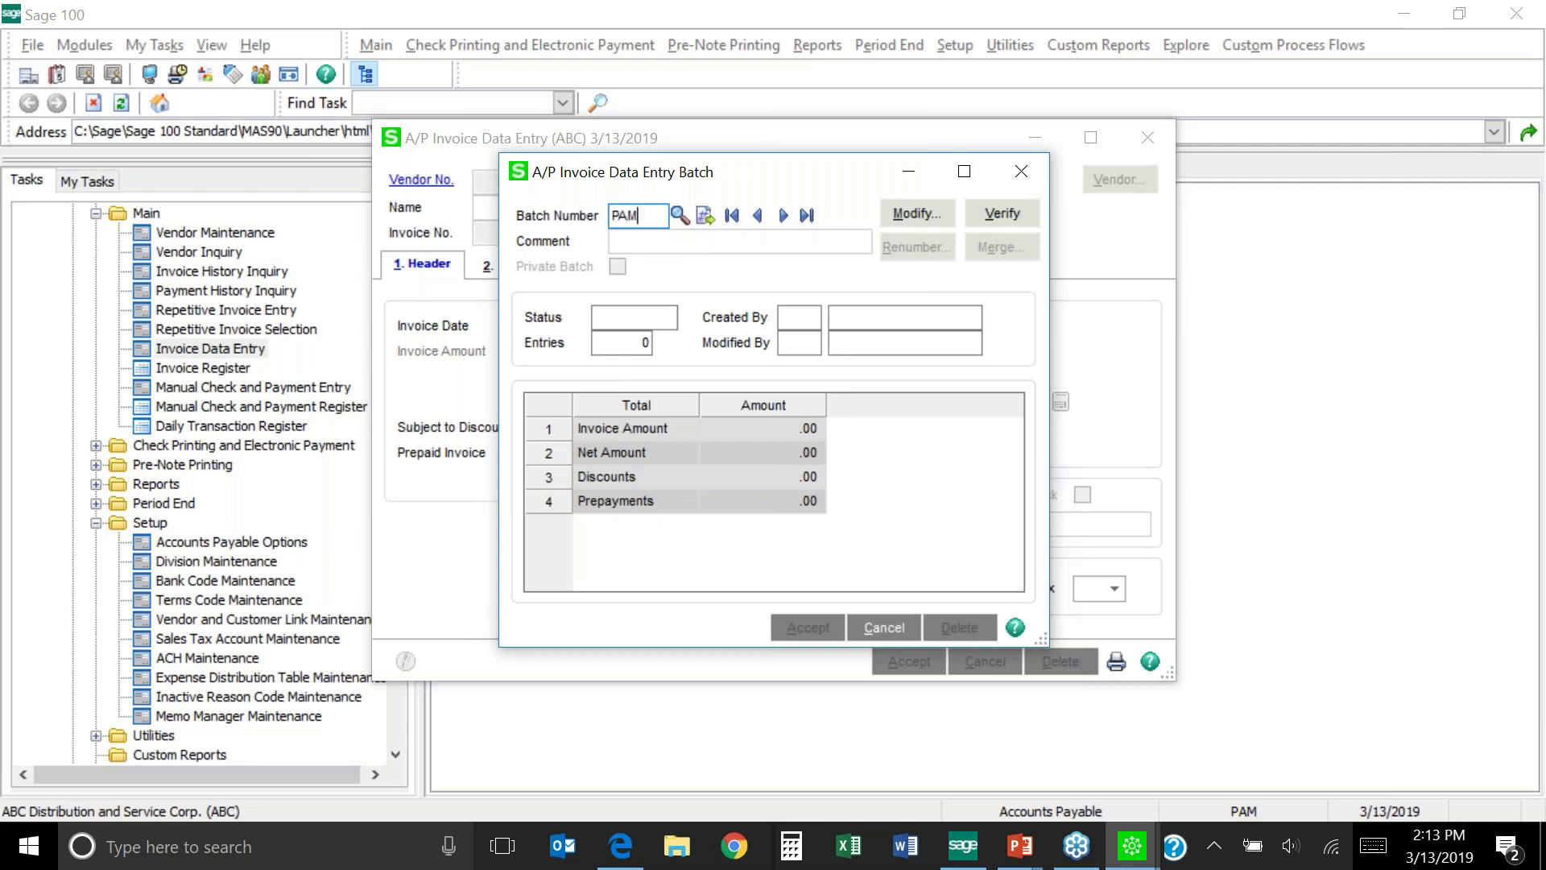
pyautogui.press('Tab')
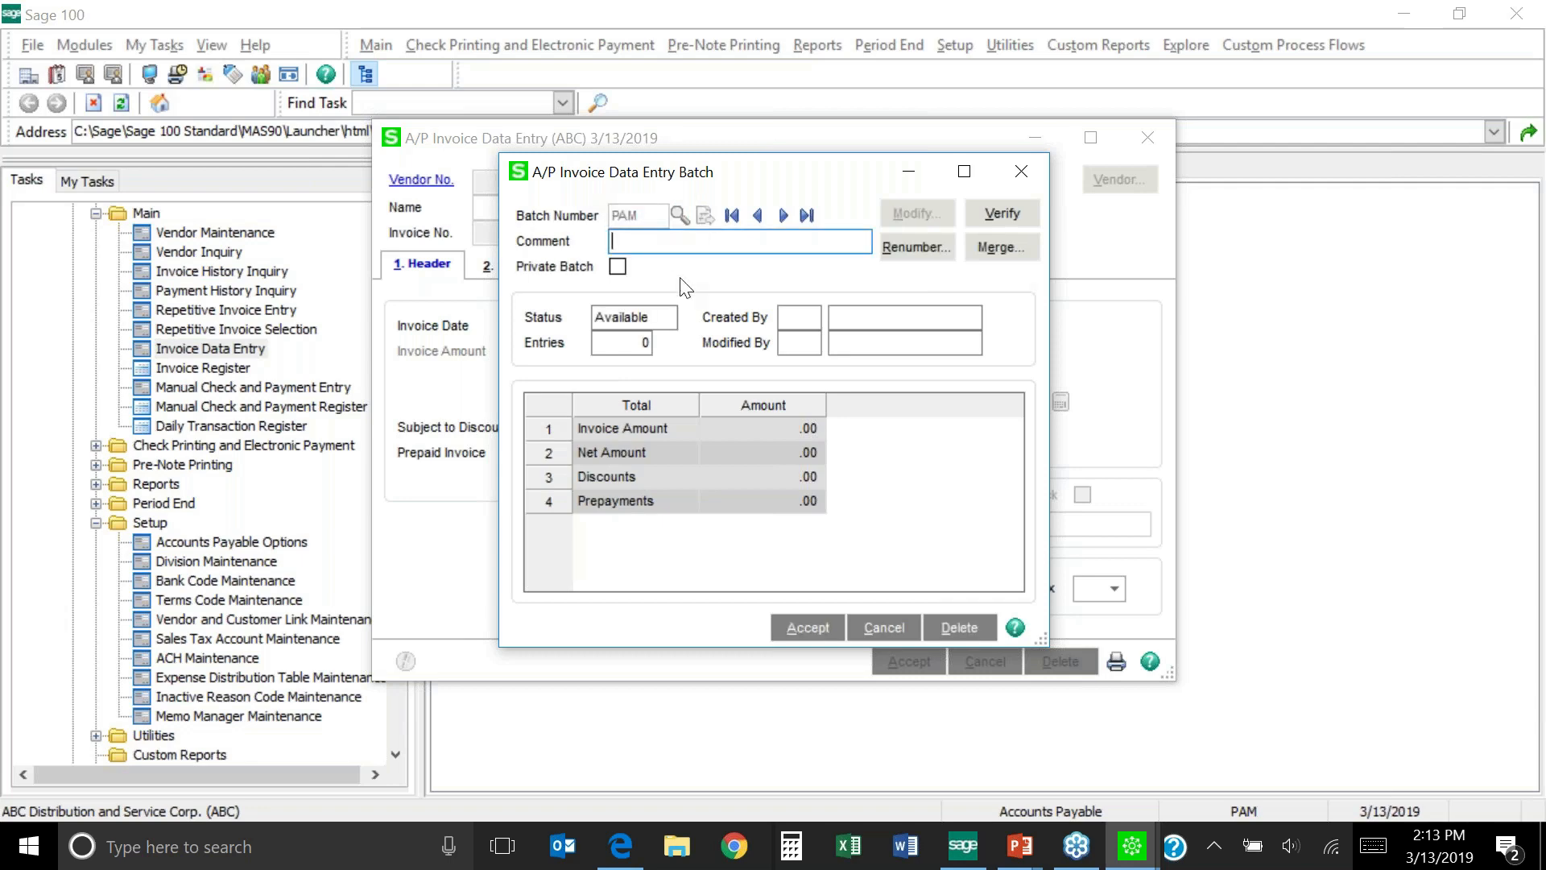
pyautogui.click(808, 629)
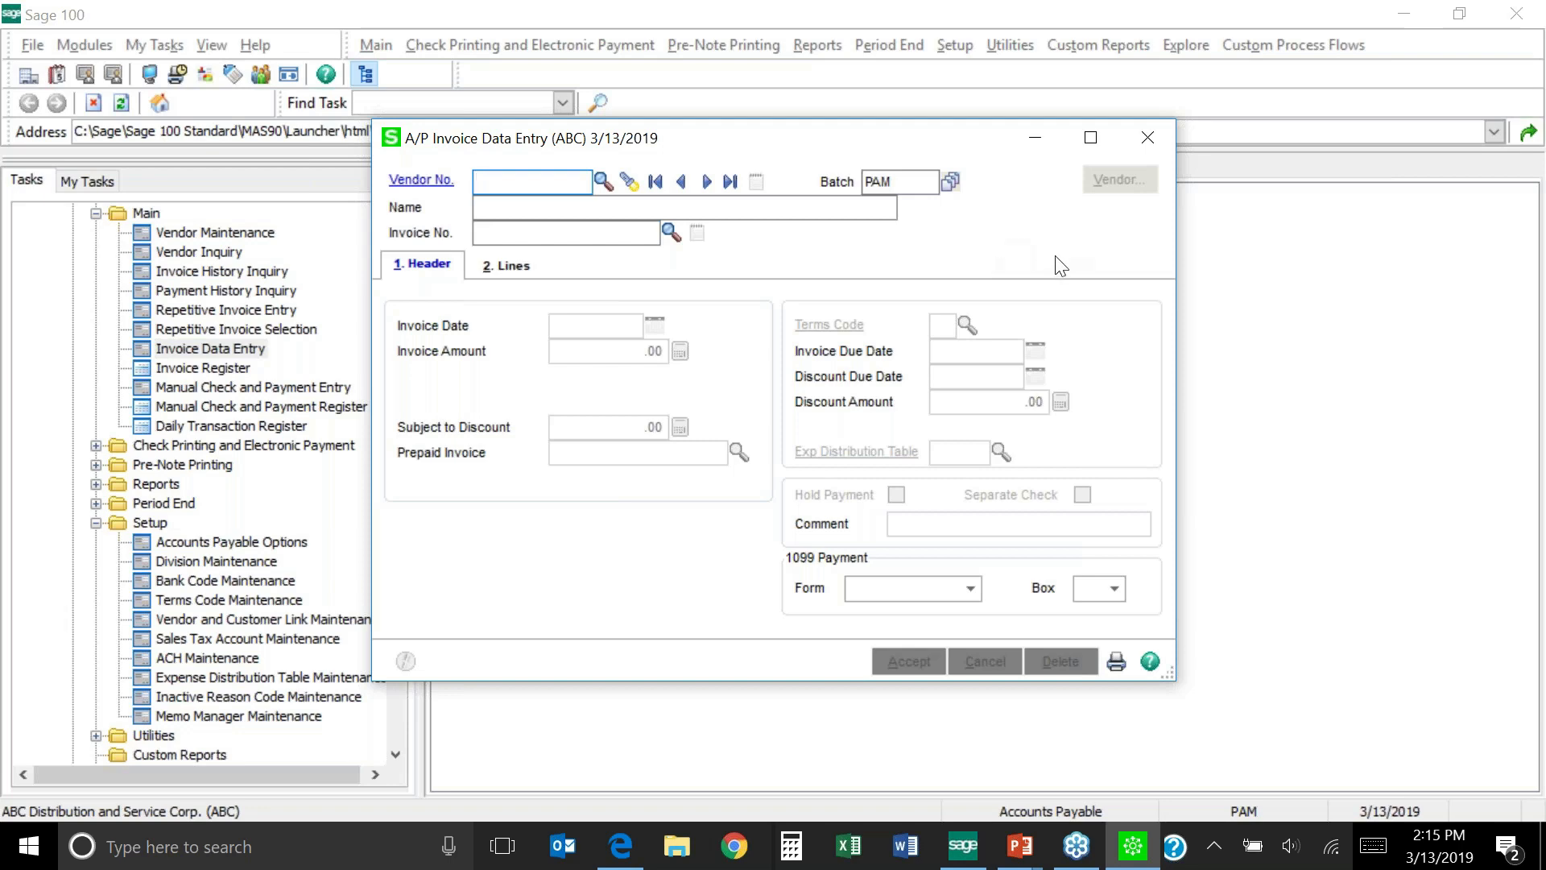
# Select the vendor Anders Auto Repair from the vendor list for the new invoice
pyautogui.click(602, 185)
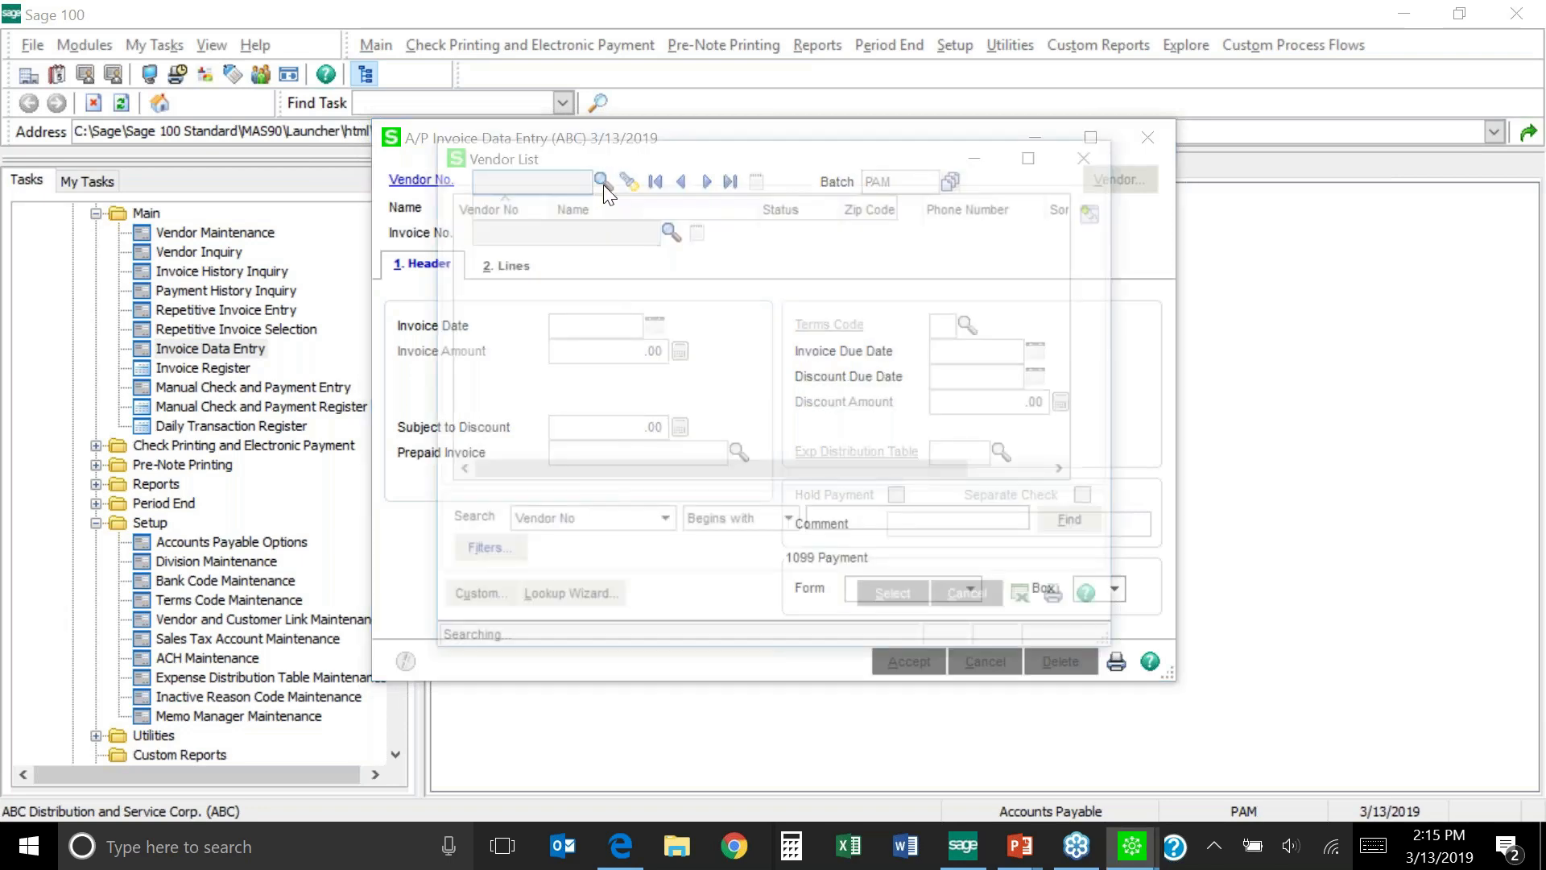
pyautogui.doubleClick(583, 283)
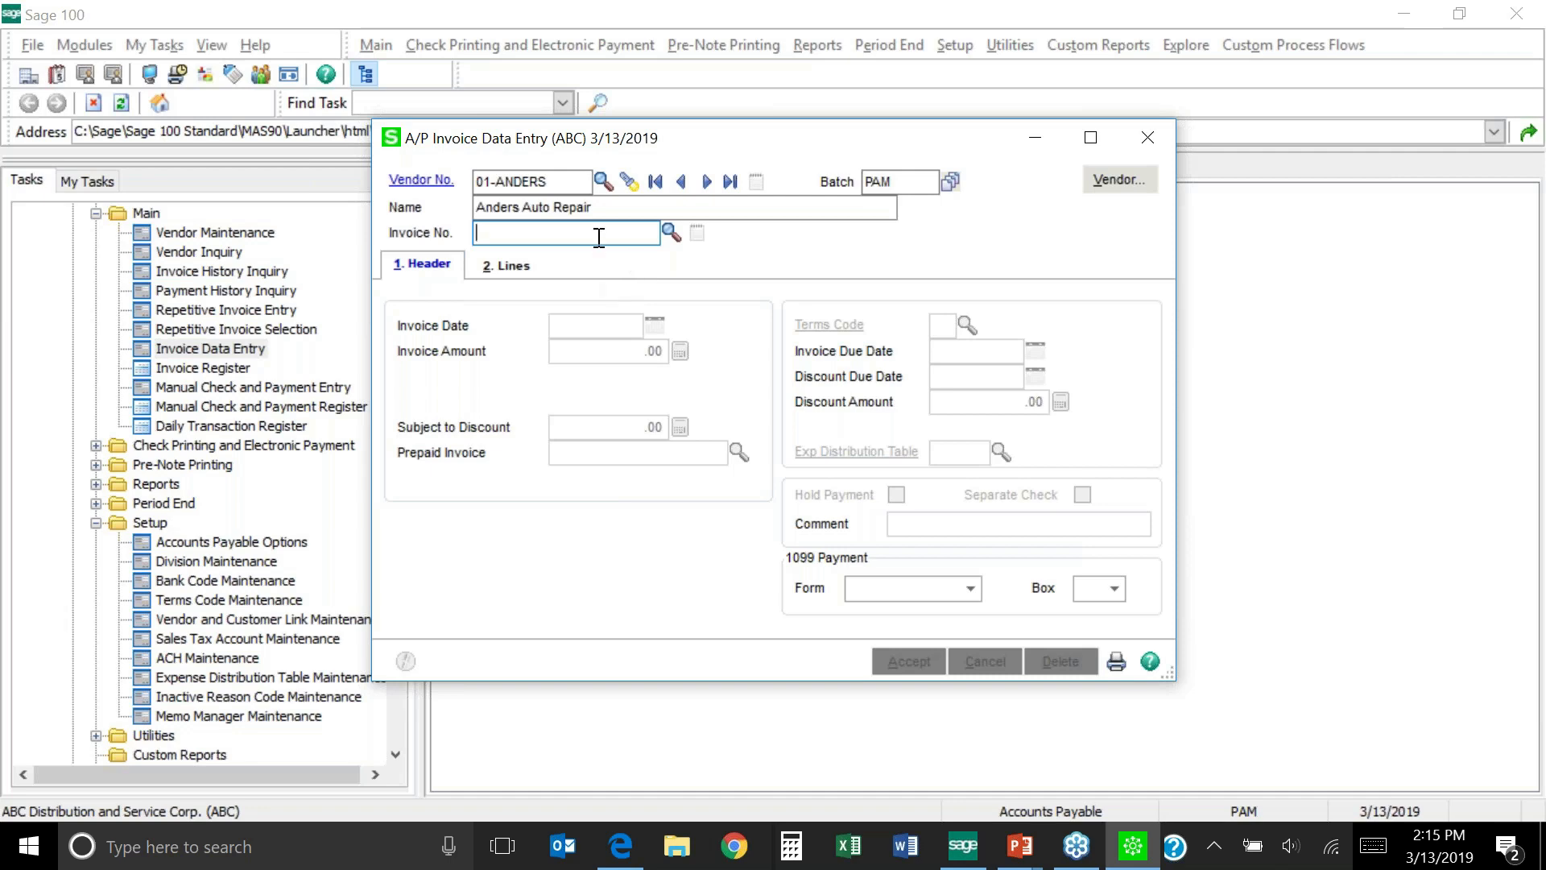
# Start invoice 031318 for Anders Auto Repair and set its invoice amount to 1,000.00
pyautogui.write('031318')
pyautogui.press('Tab')
pyautogui.click(620, 354)
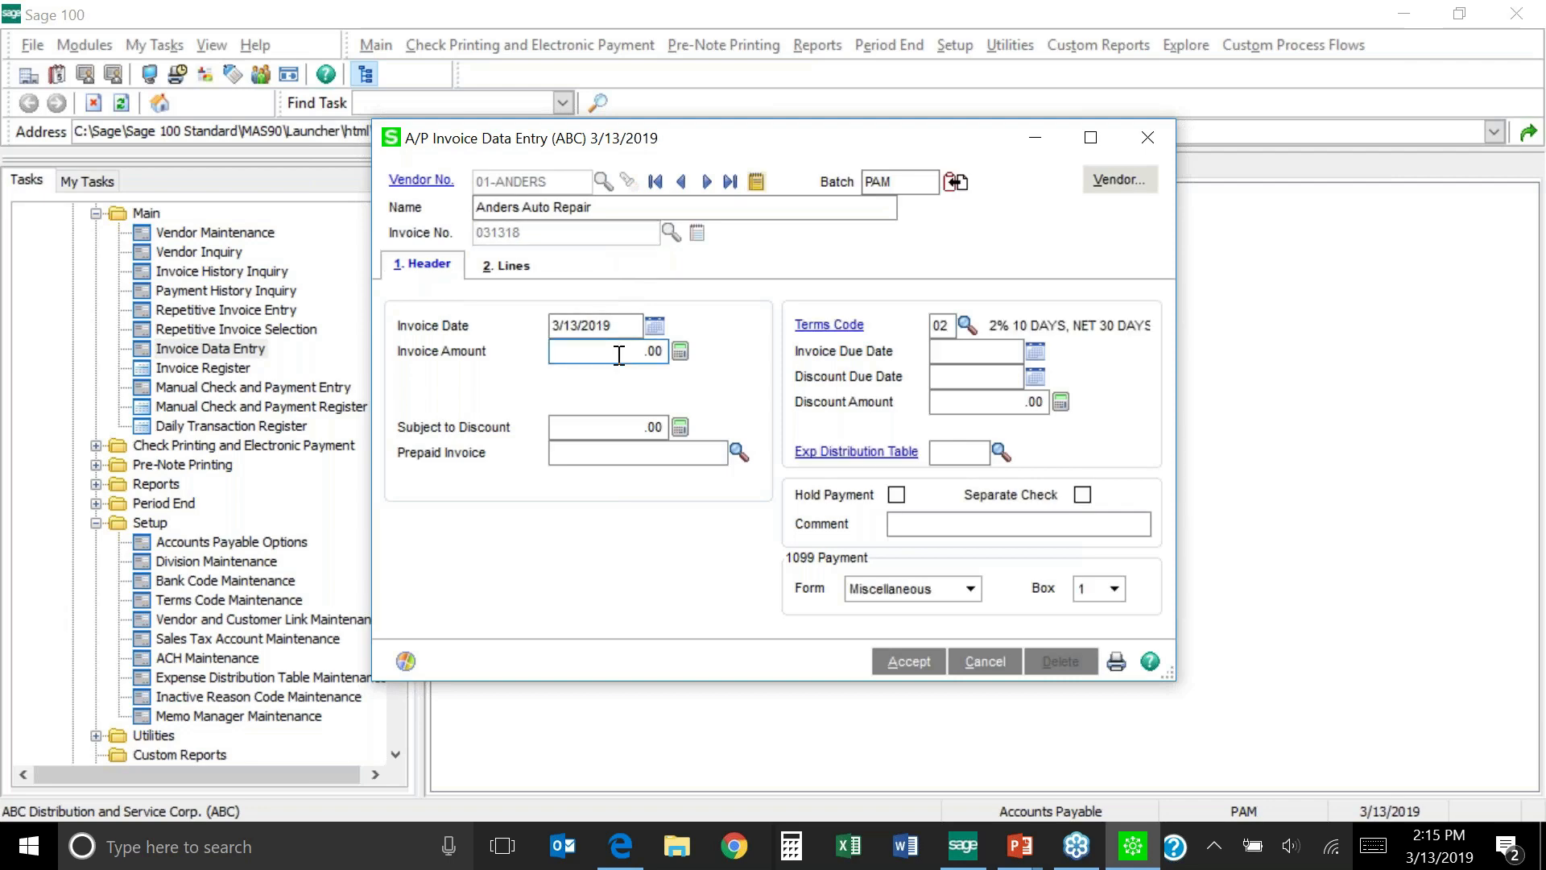
pyautogui.write('1000')
# Apply the UTIL Phone Expenses distribution table to the invoice and display its distributed lines
pyautogui.click(1003, 457)
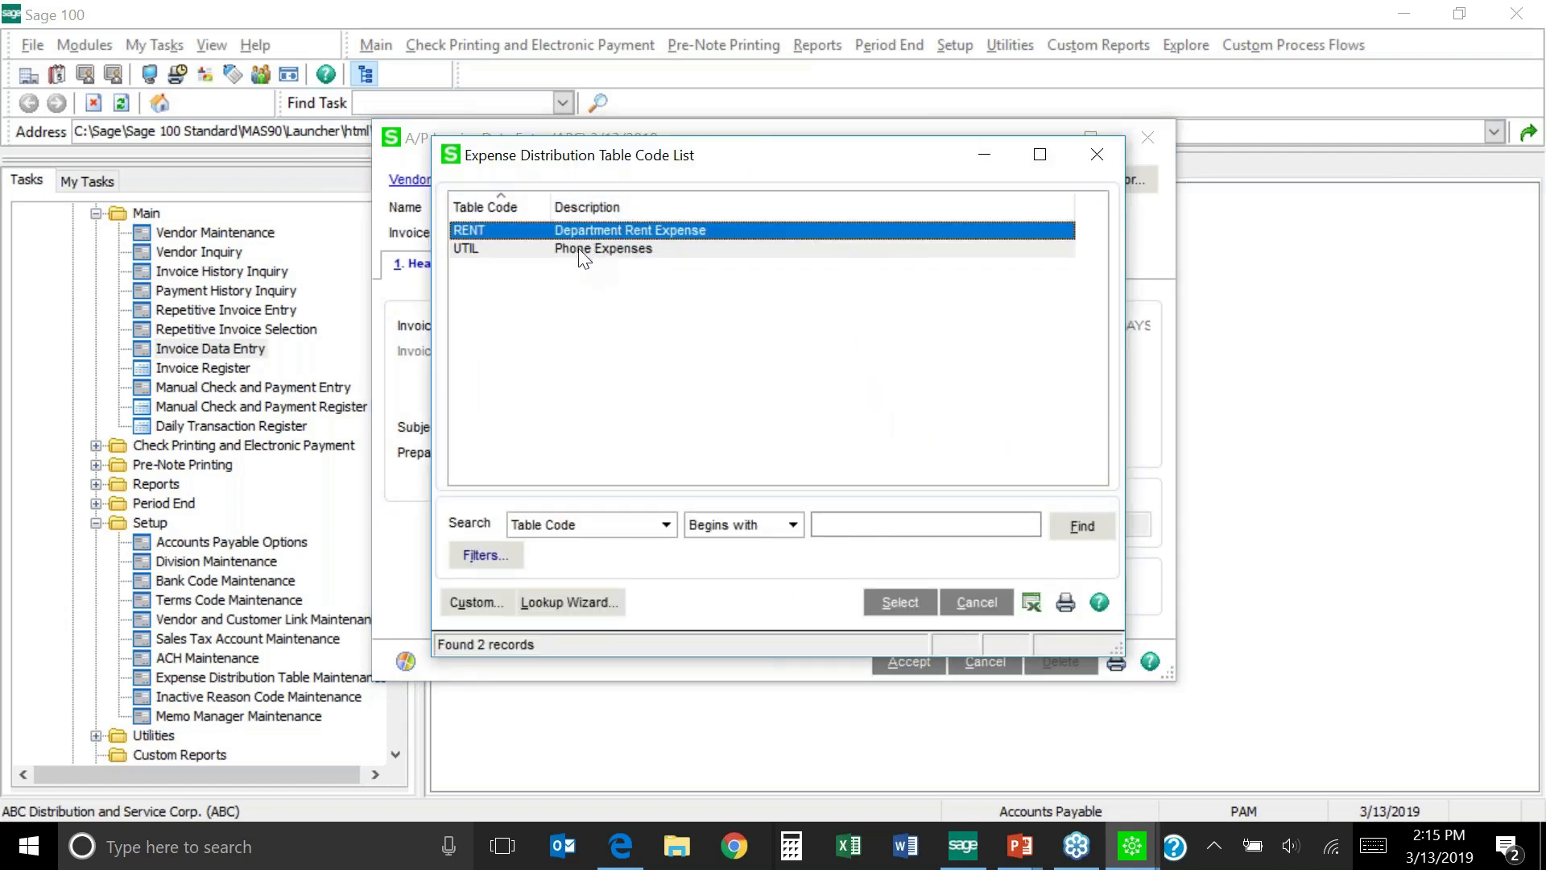
pyautogui.click(581, 249)
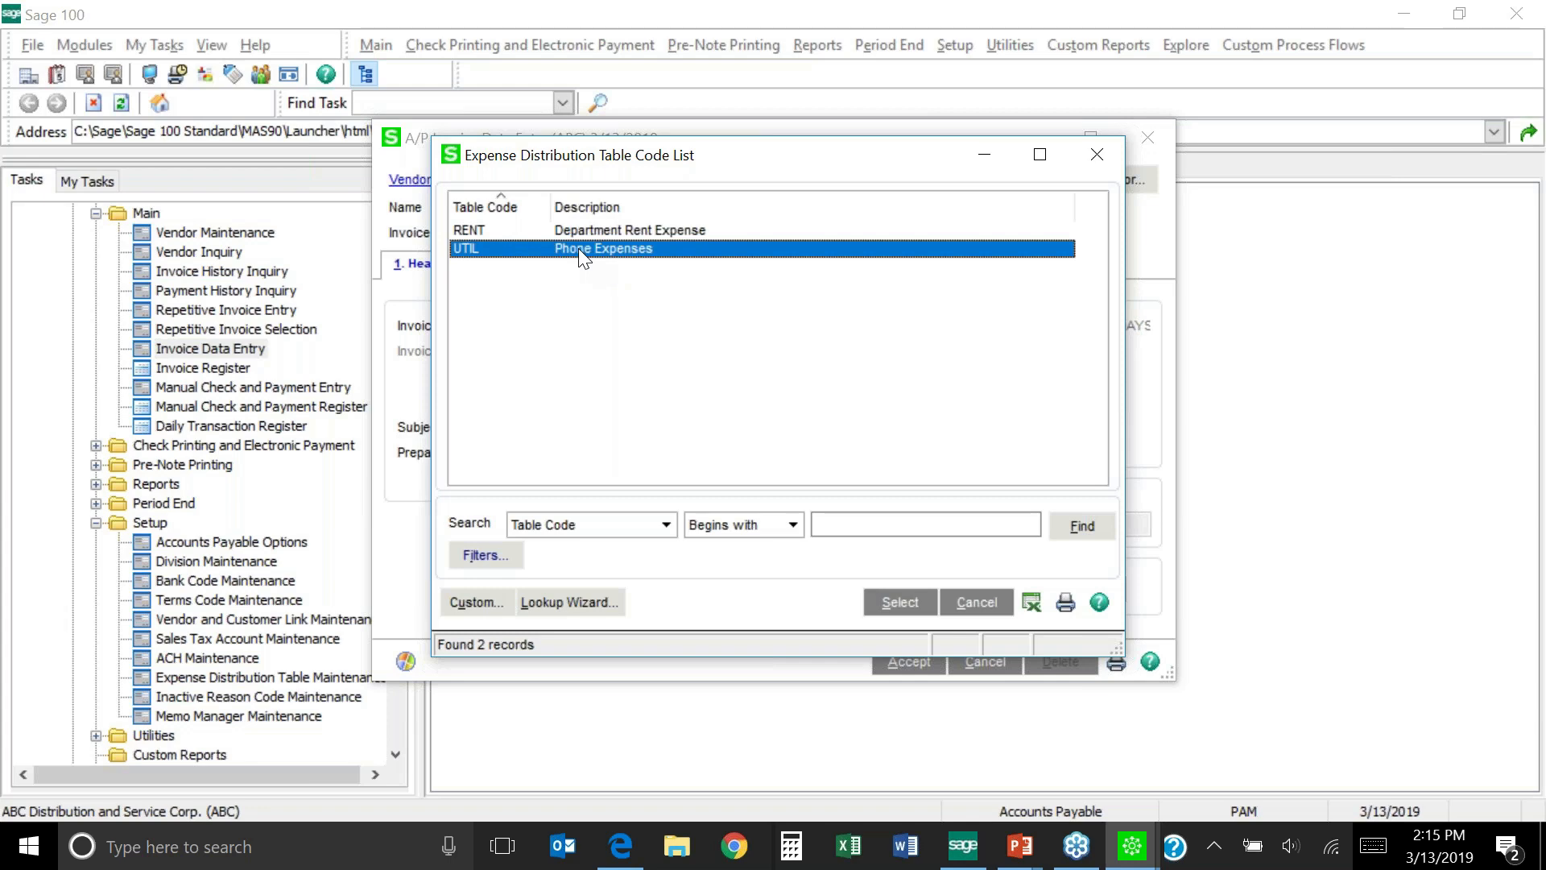
pyautogui.doubleClick(578, 248)
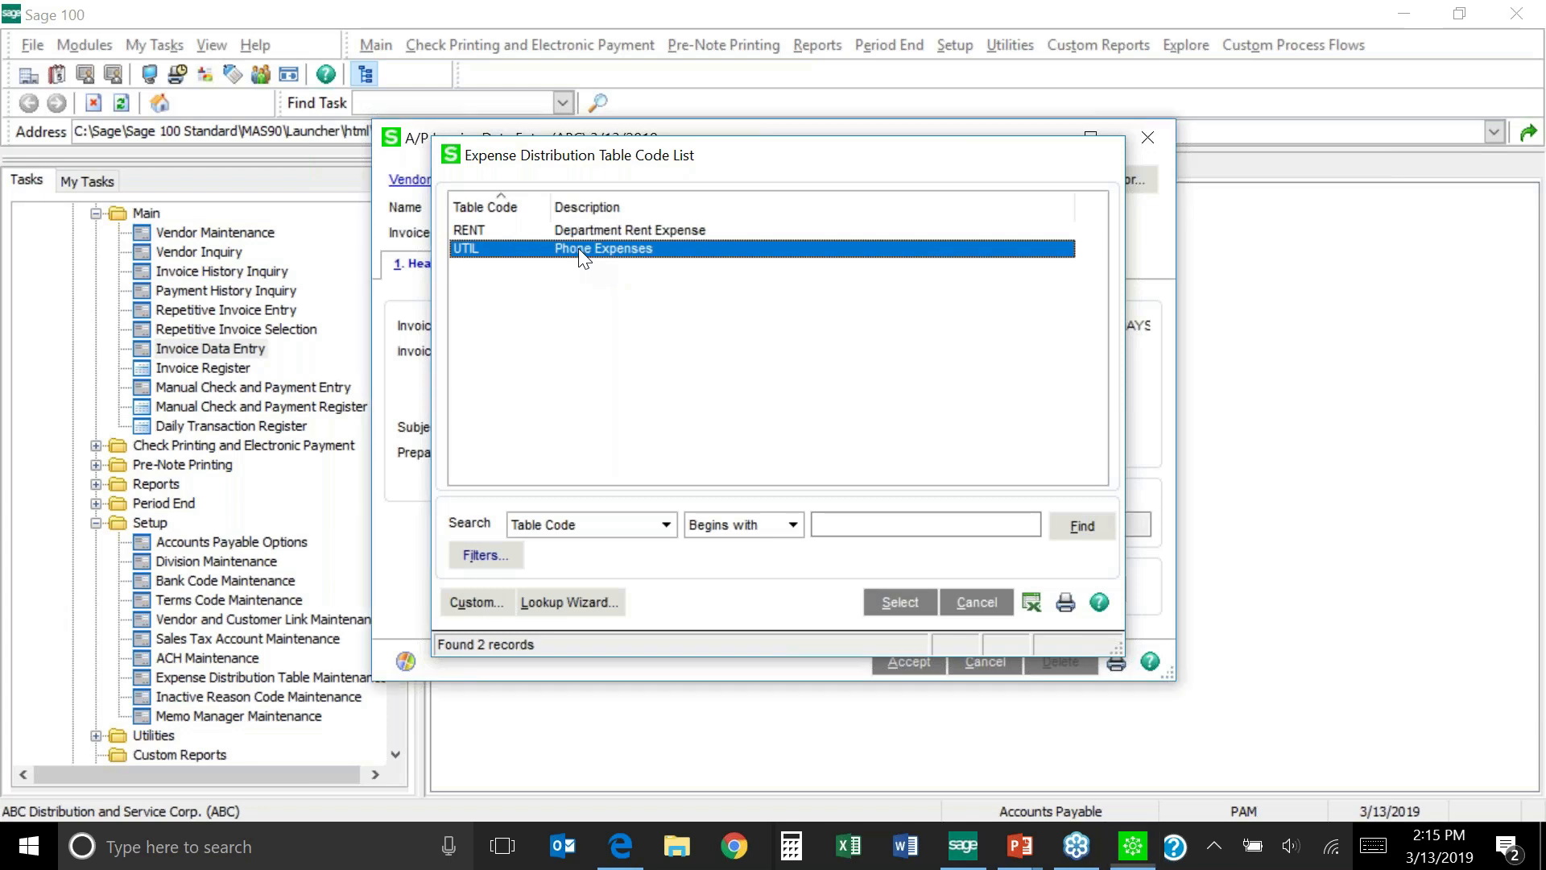
pyautogui.click(514, 270)
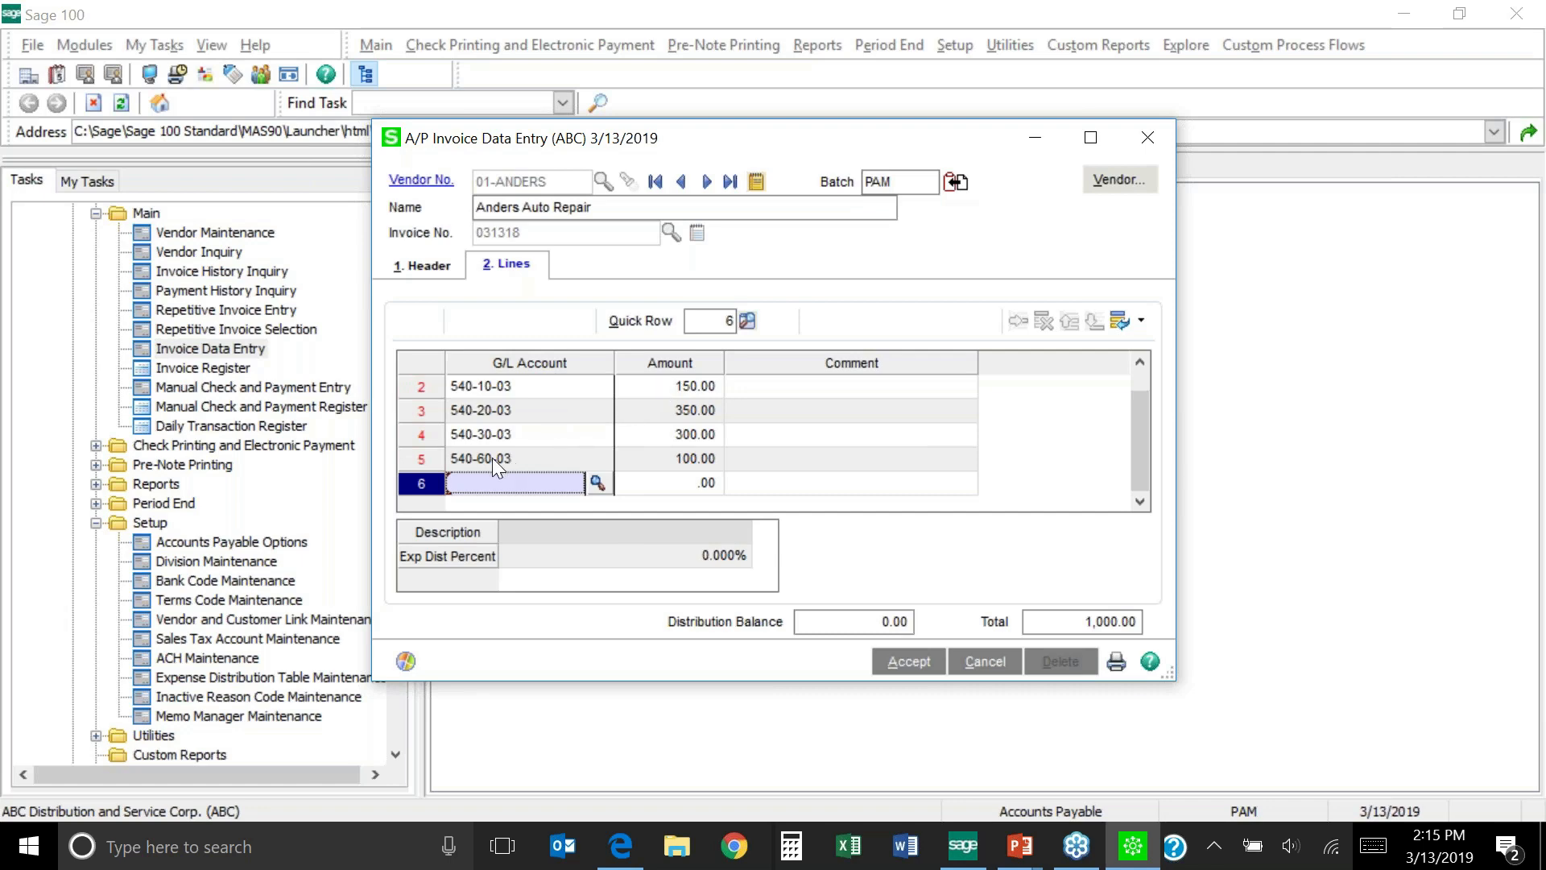
# Delete the 540-60-03 distribution line, set the 540-00-03 amount to 200.00, and save the invoice before closing the entry window
pyautogui.click(413, 459)
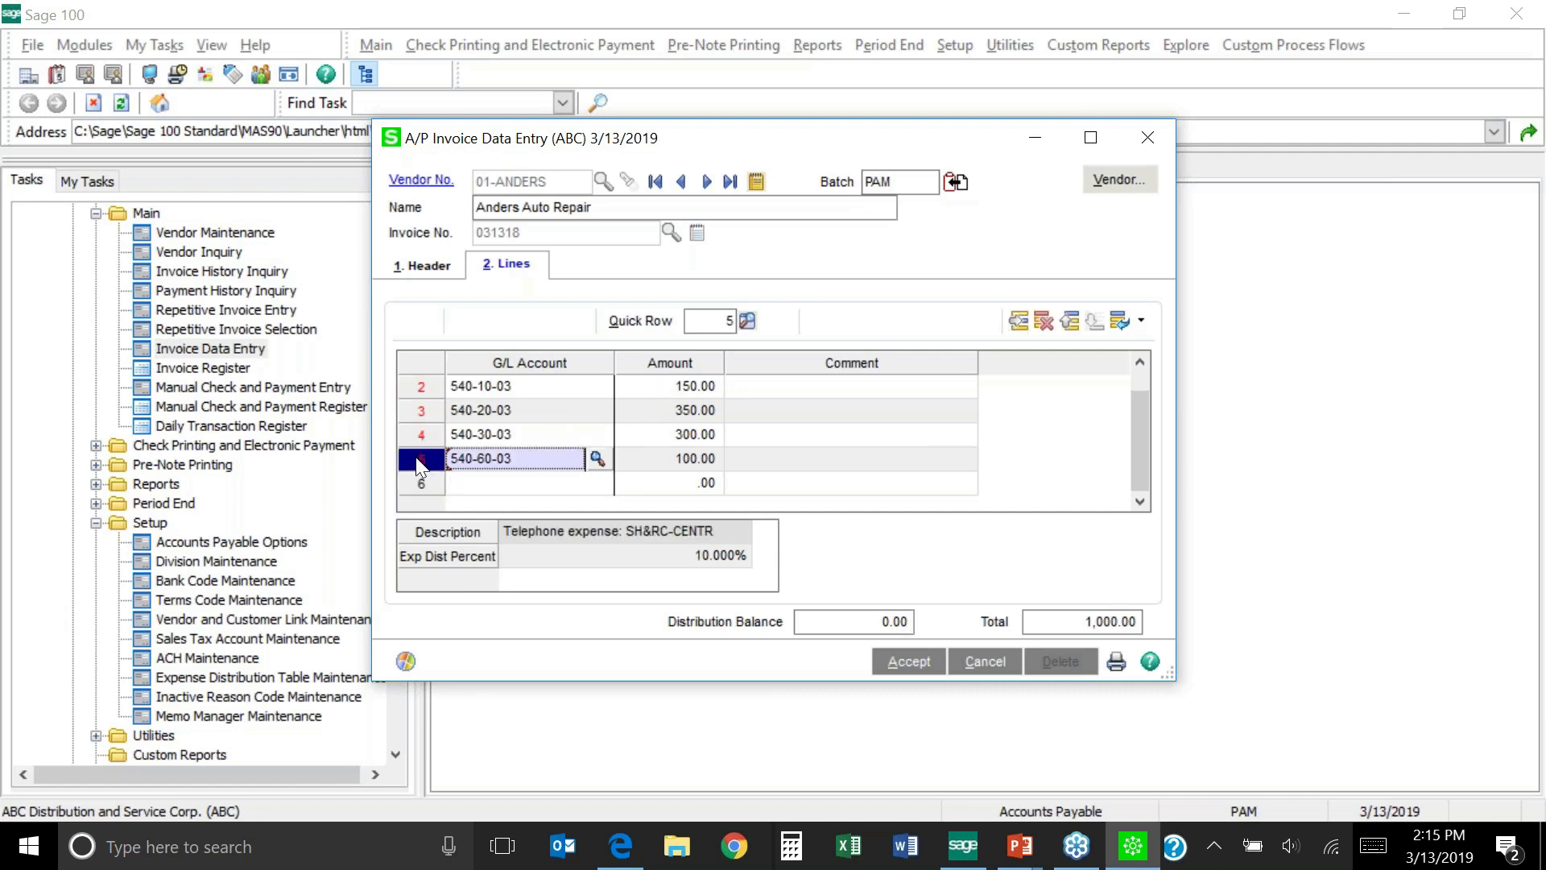
pyautogui.click(1045, 323)
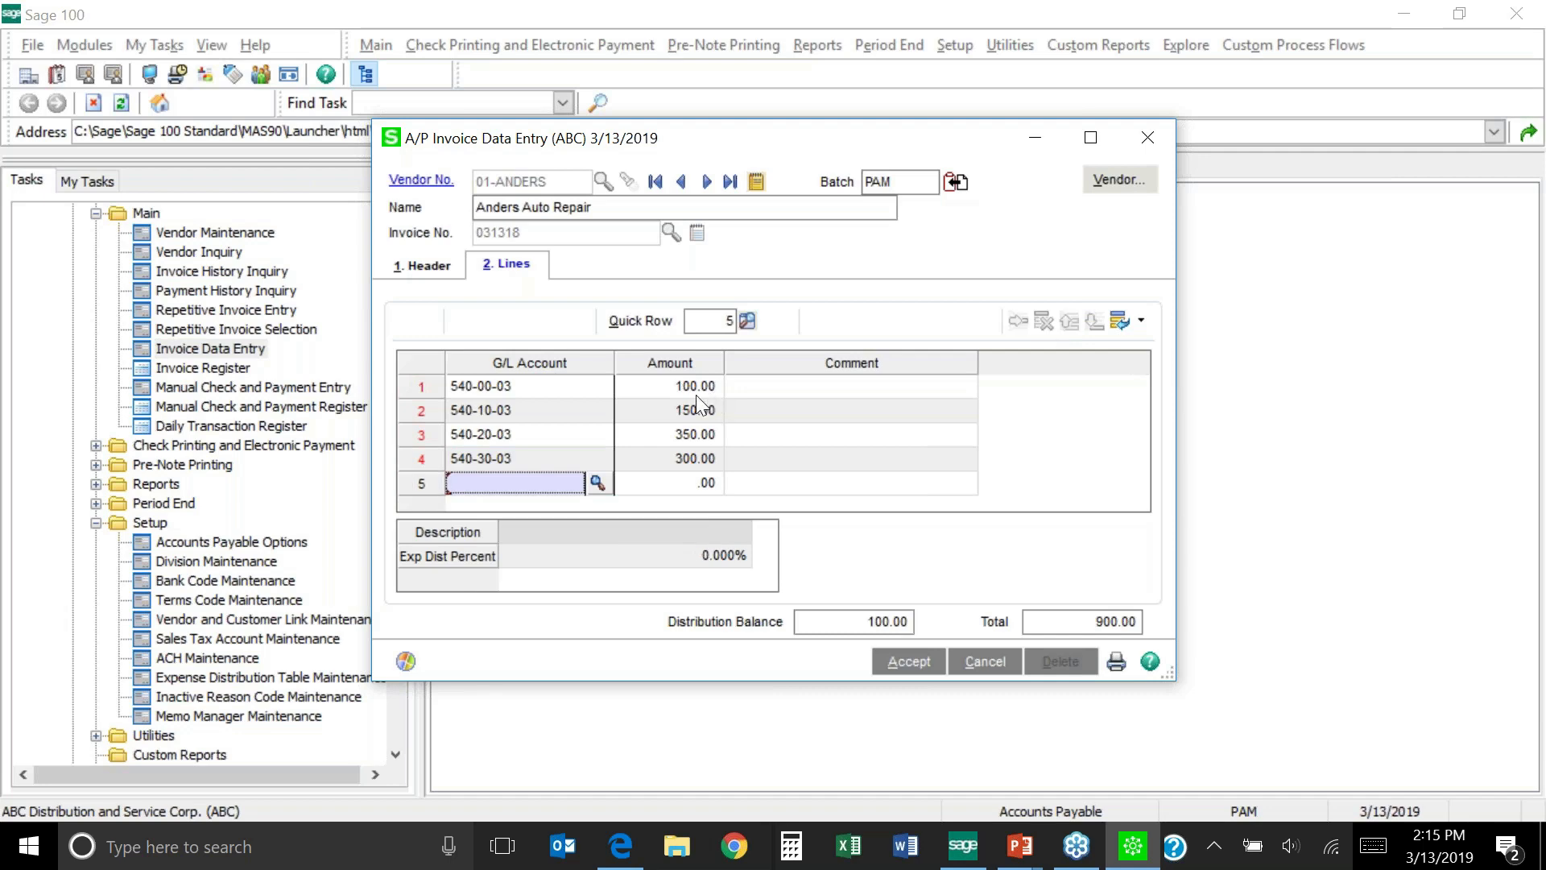
pyautogui.click(467, 385)
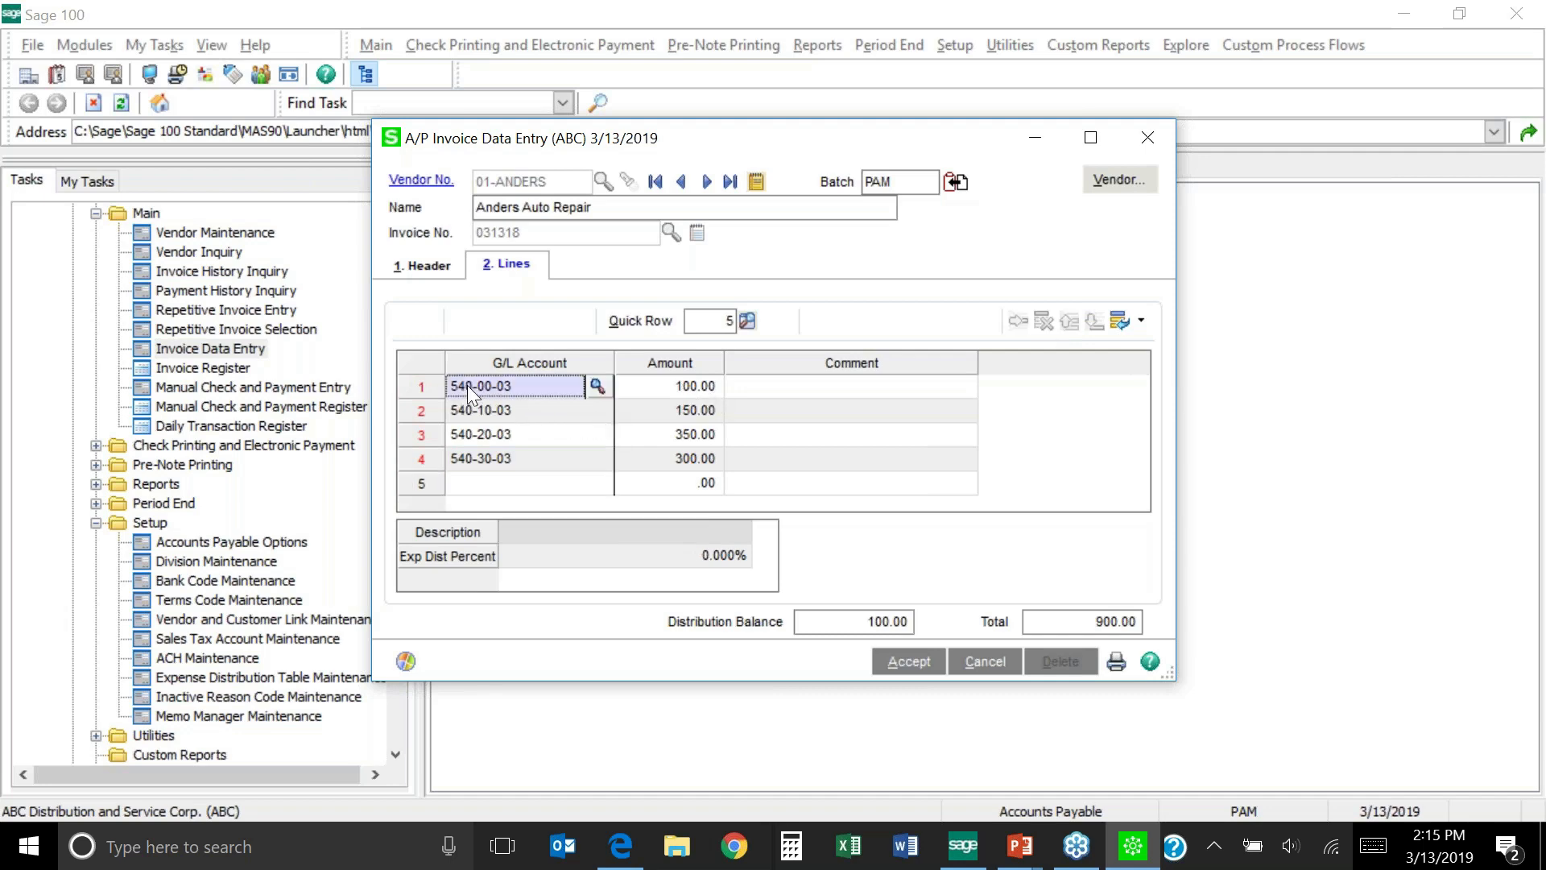
pyautogui.click(666, 384)
pyautogui.write('200.00')
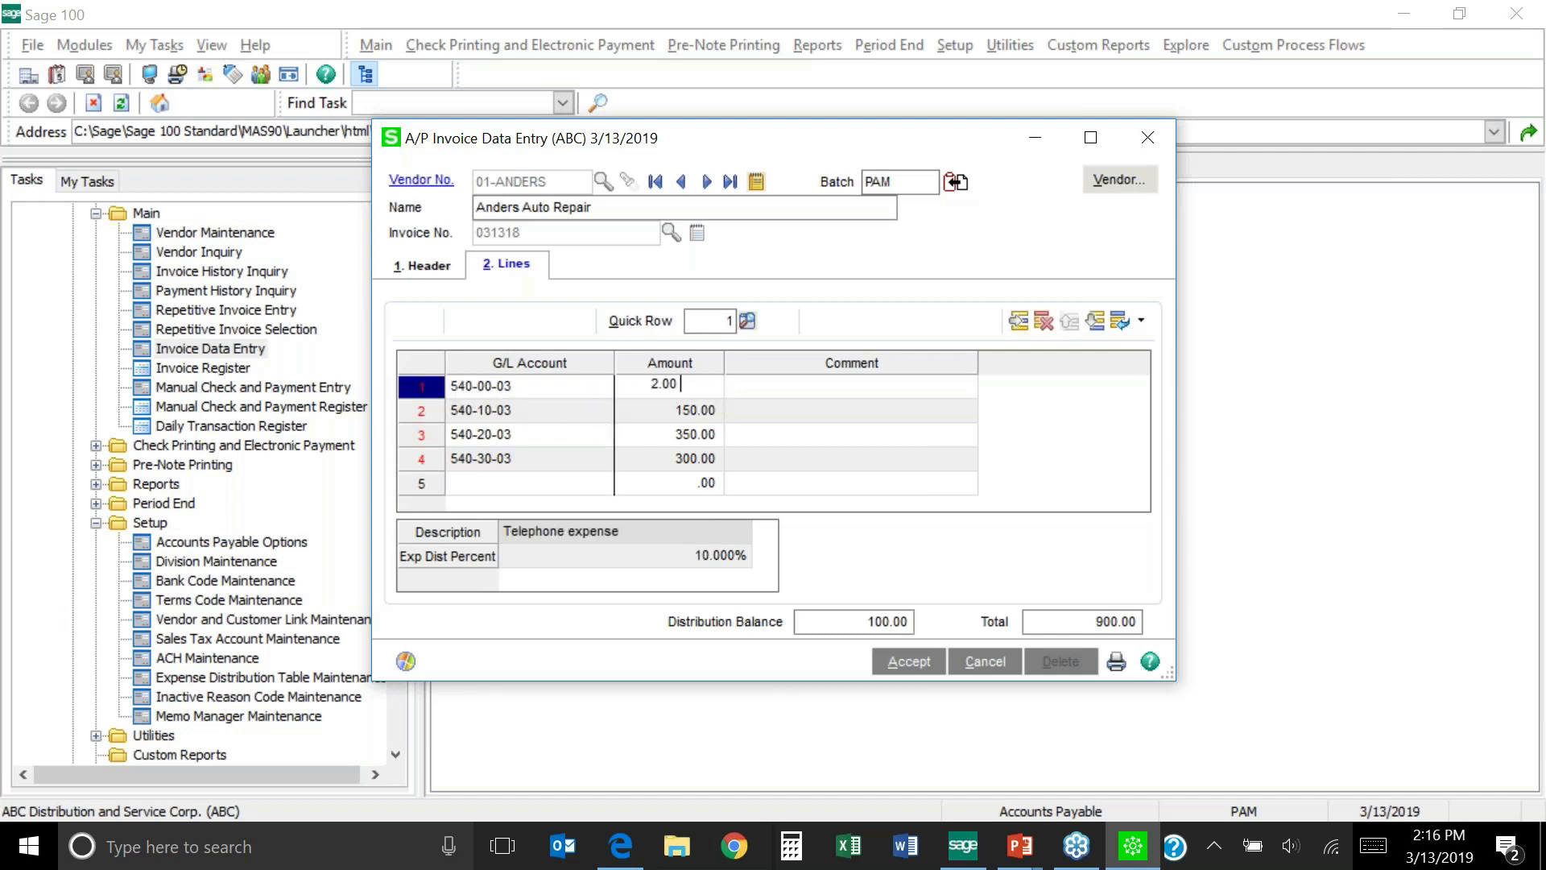
pyautogui.press('Tab')
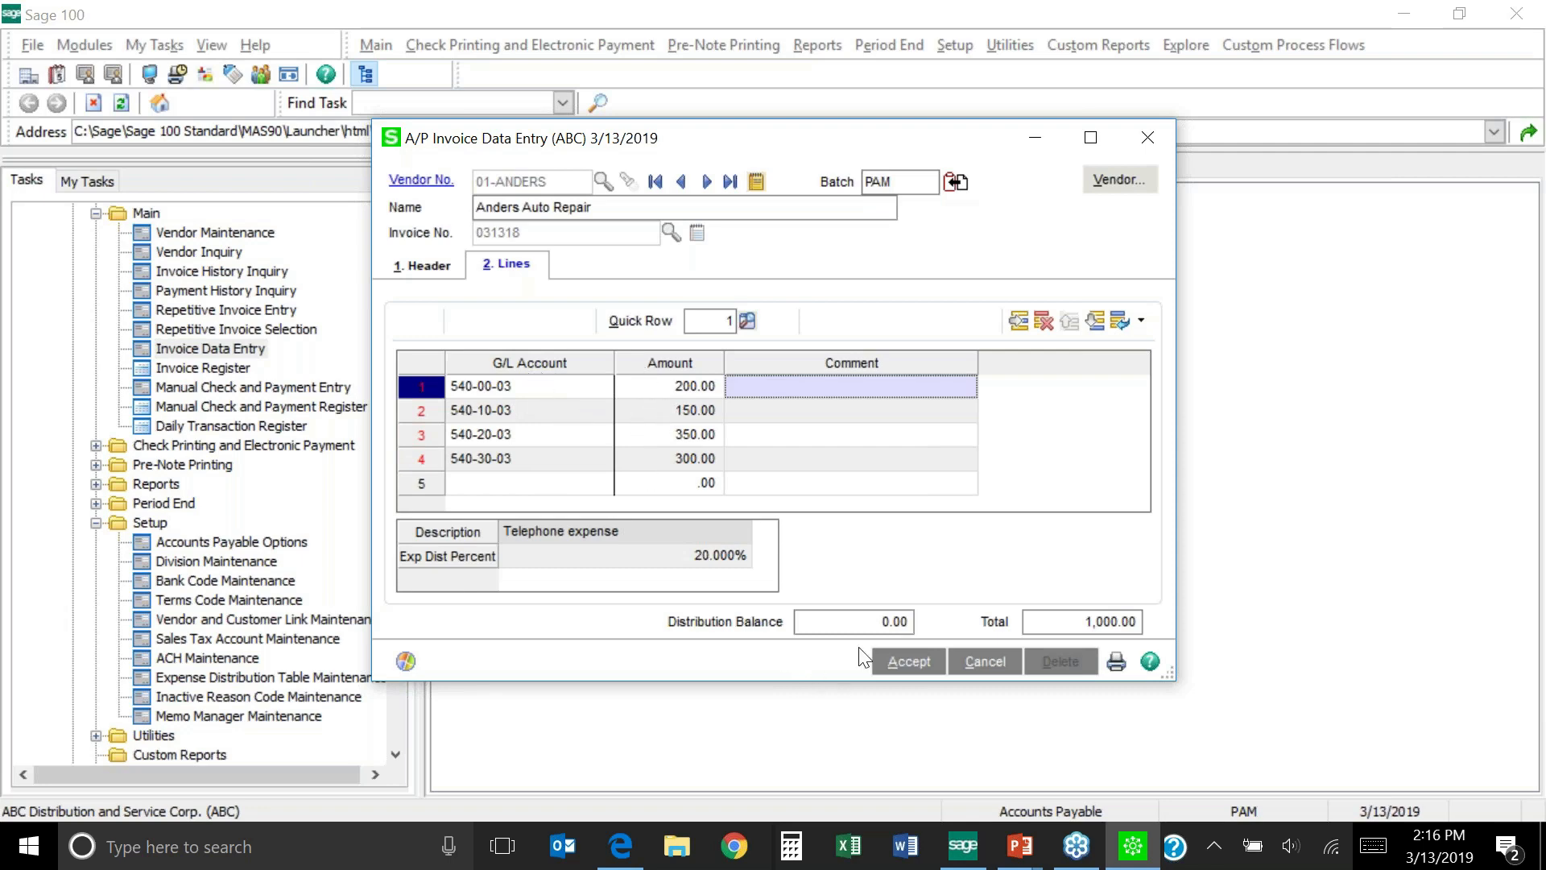
pyautogui.click(910, 661)
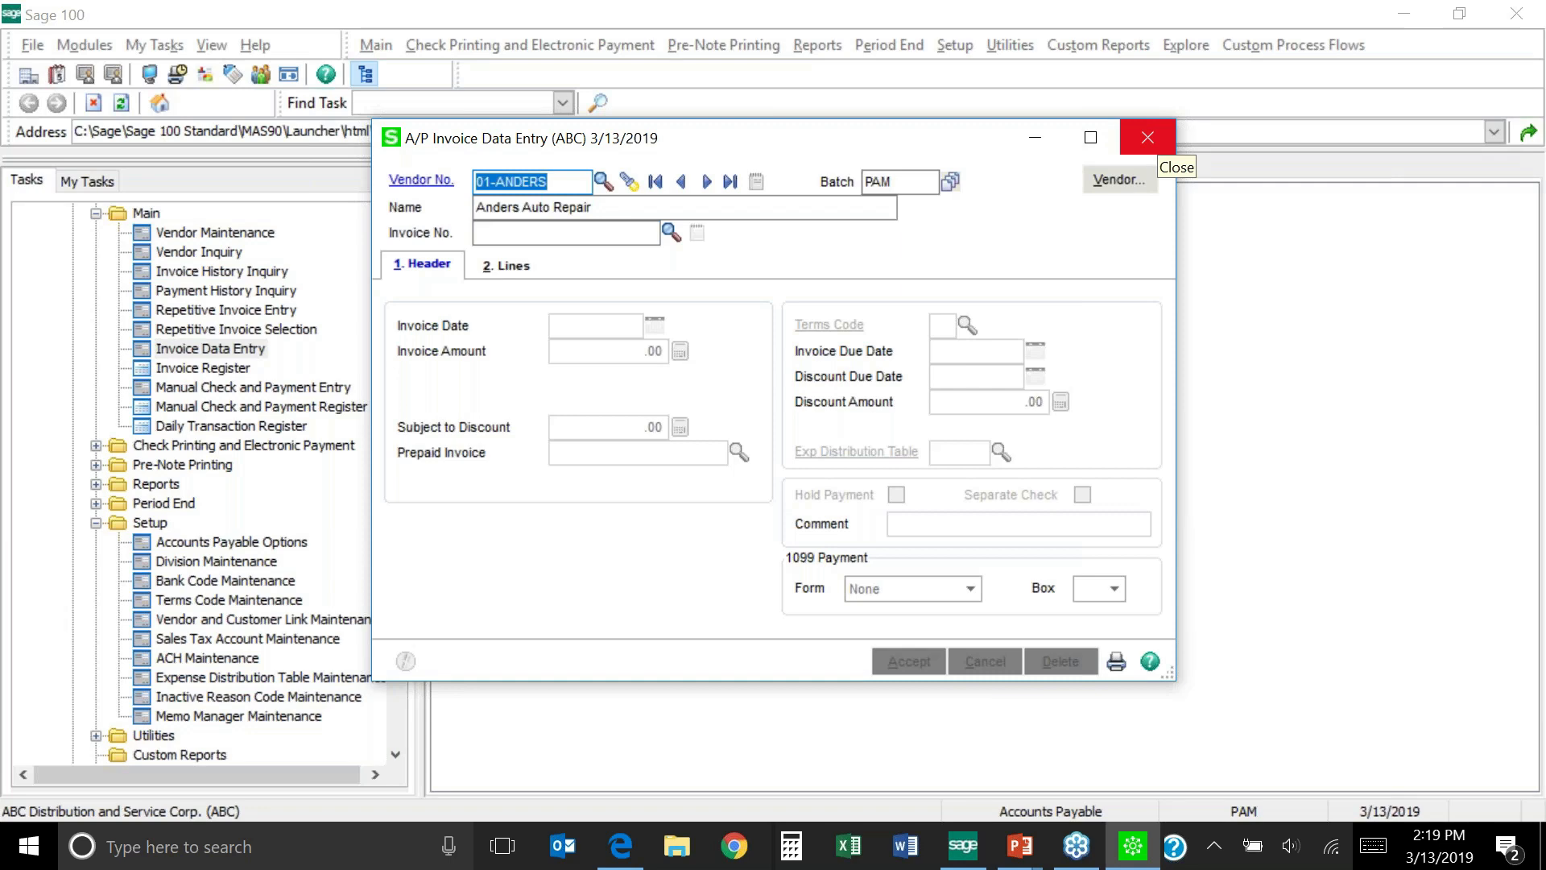
pyautogui.click(1147, 137)
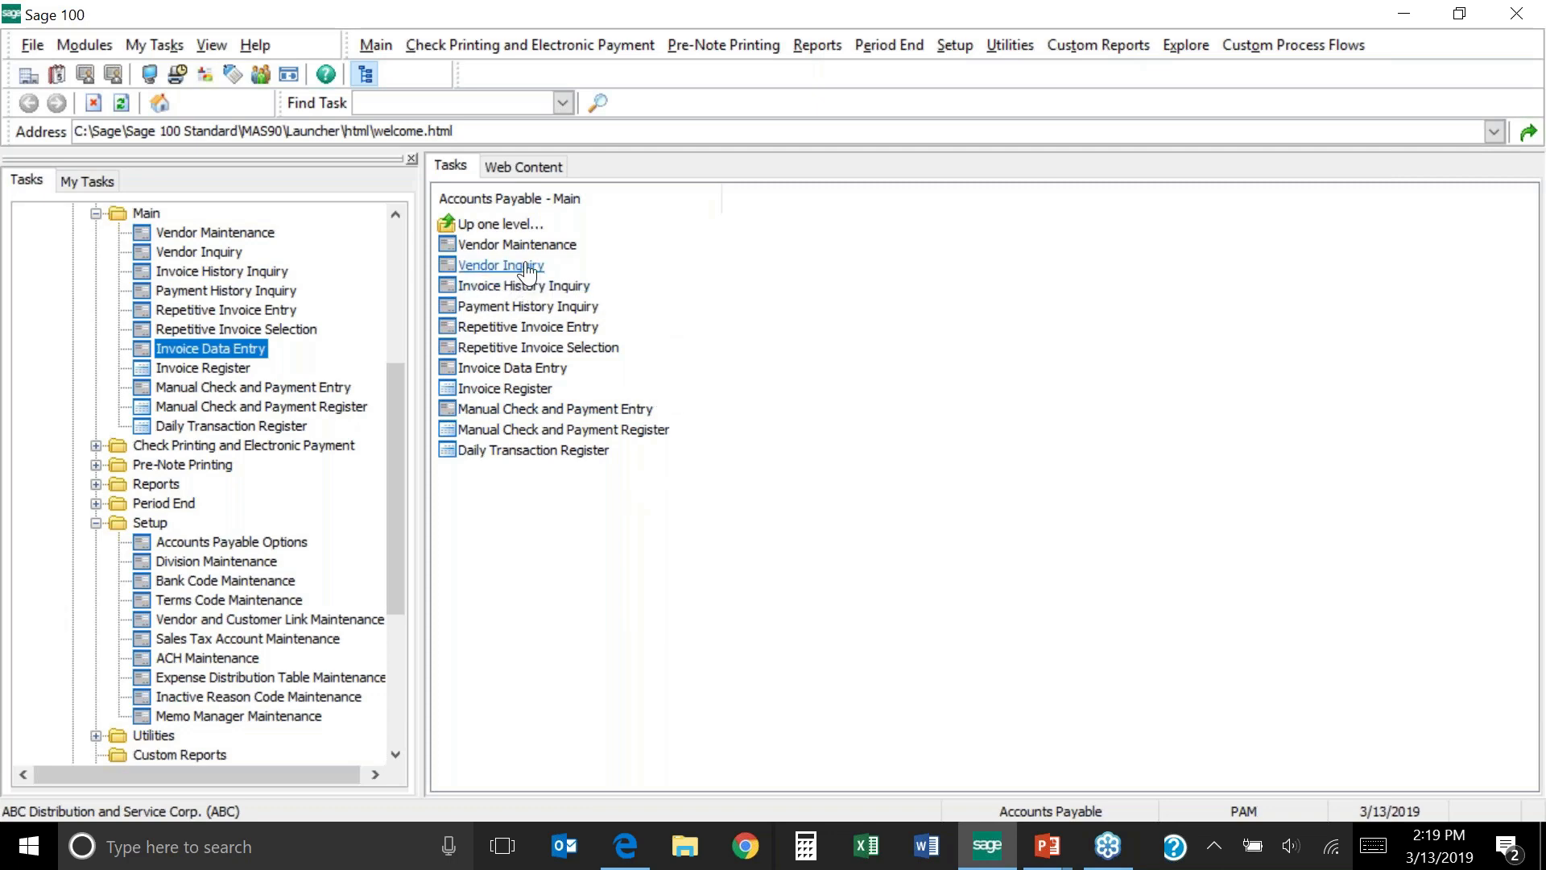
# Reopen Accounts Payable Invoice Data Entry using the existing invoice batch
pyautogui.click(515, 369)
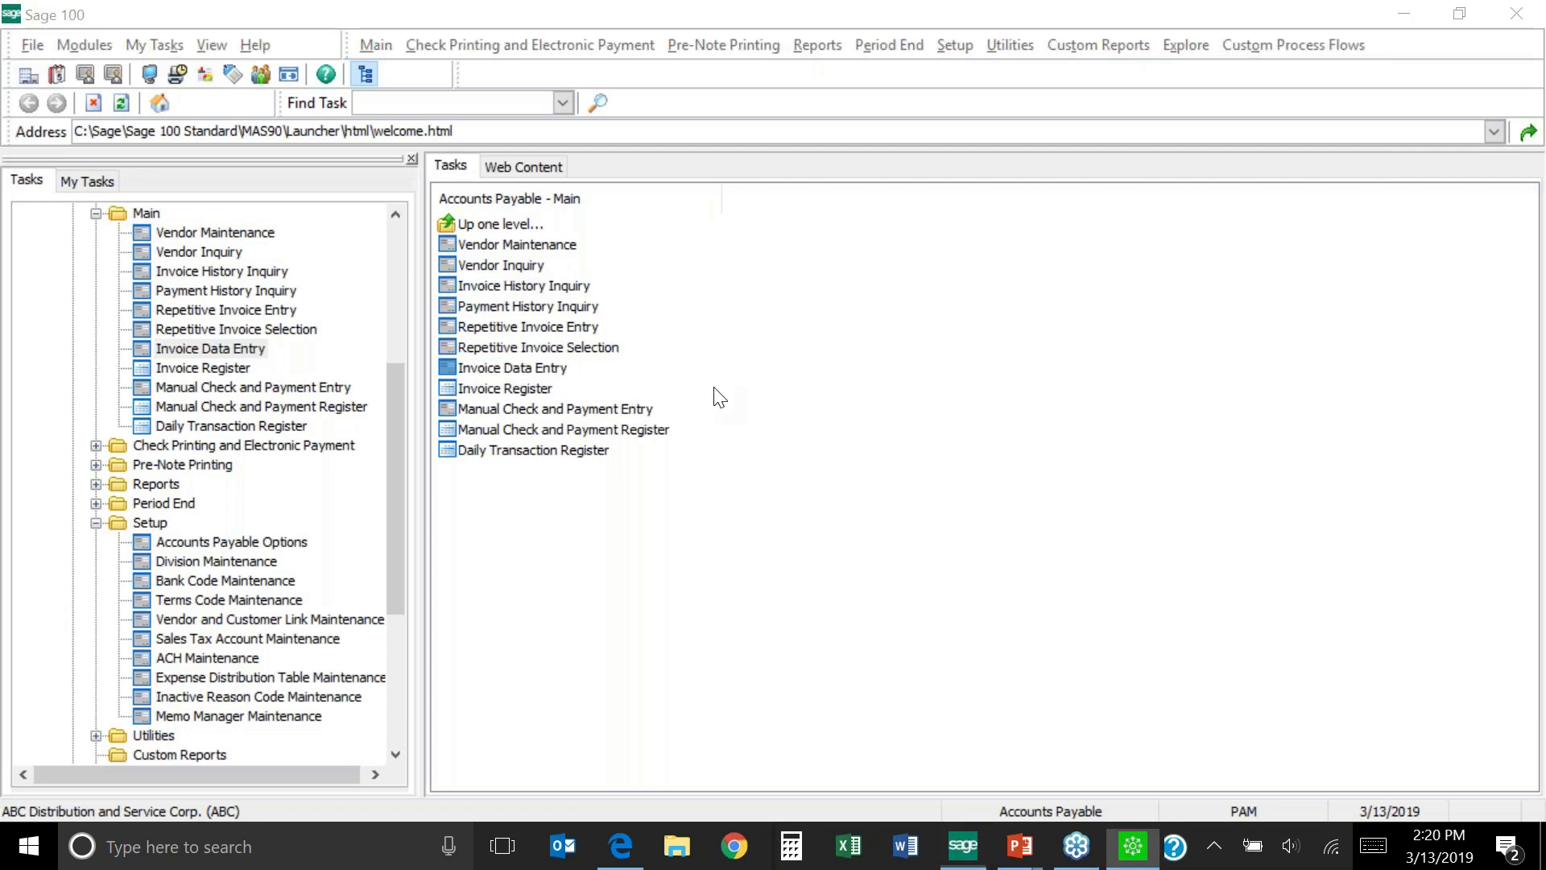
pyautogui.click(678, 212)
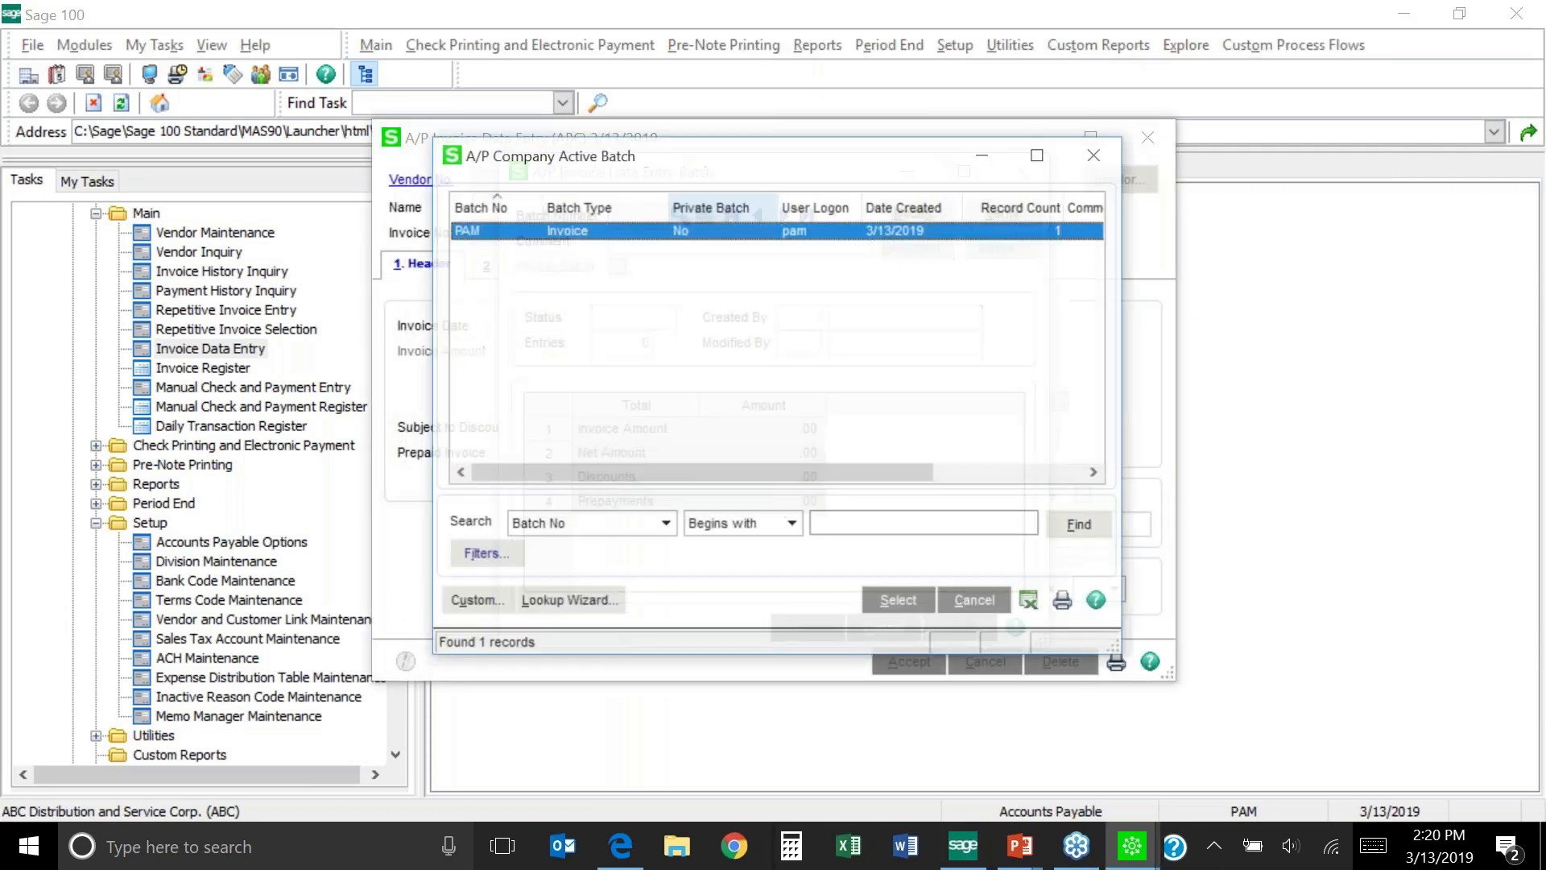
pyautogui.doubleClick(600, 232)
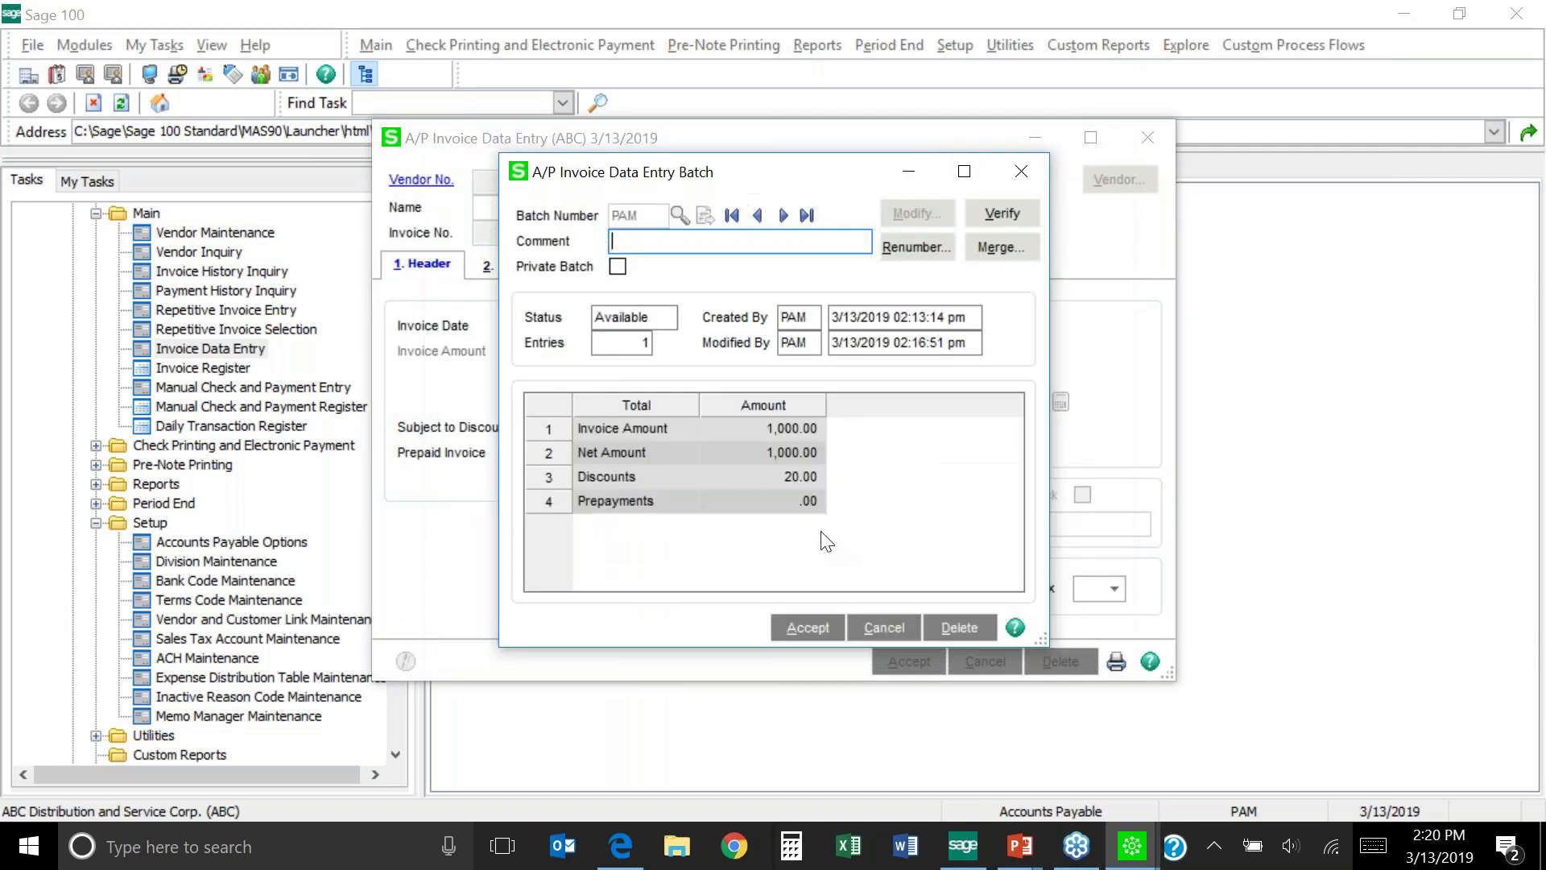
pyautogui.click(807, 626)
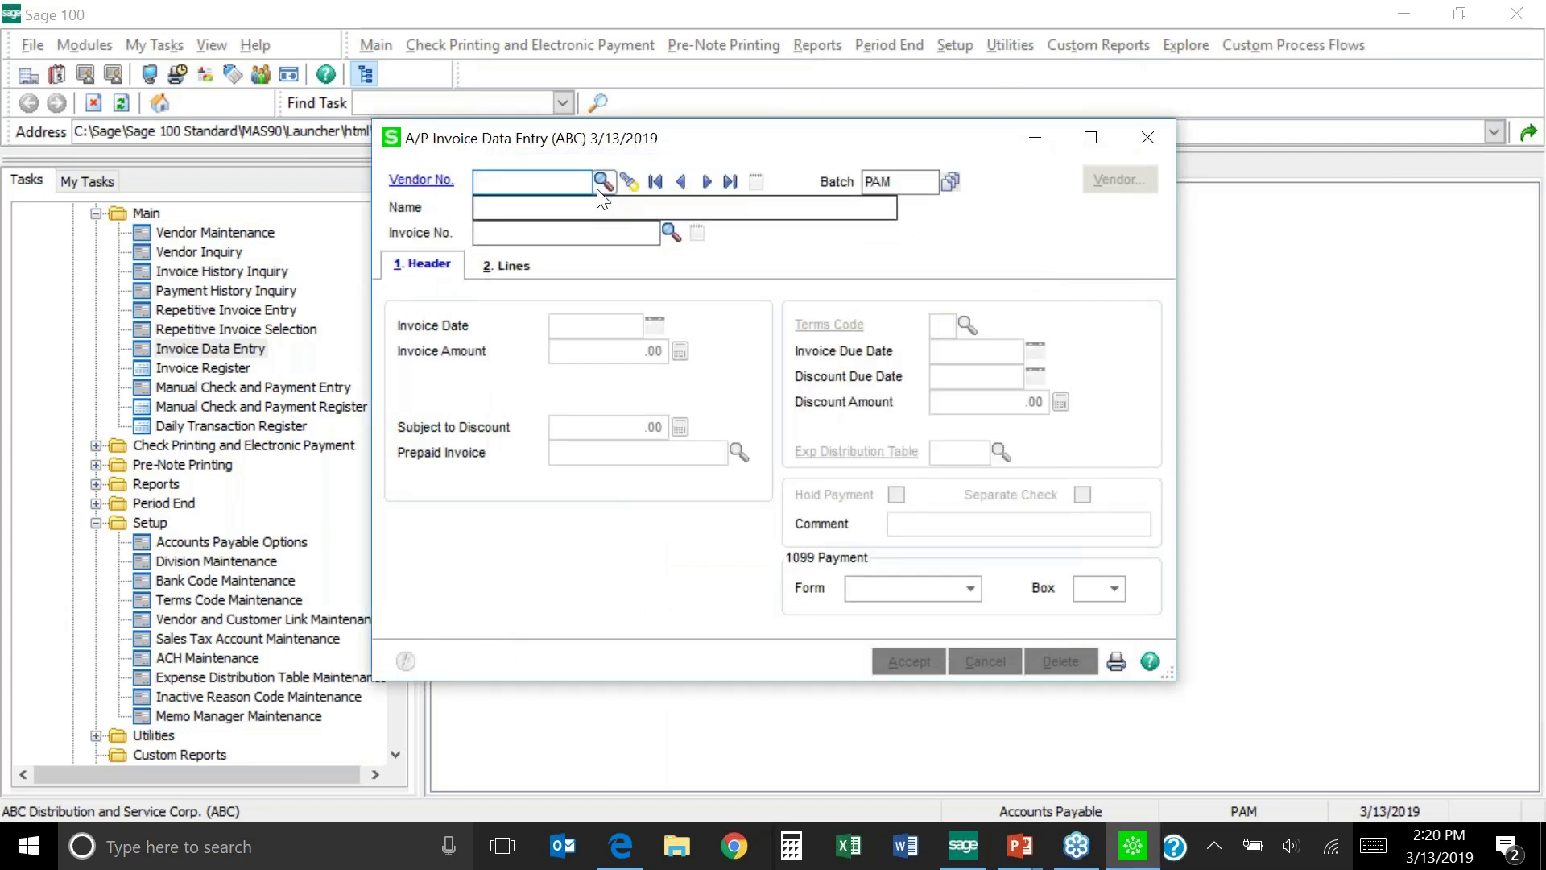
# Enter invoice 015896 for vendor Compaq Computer Corporation with an invoice amount of 15,000.00
pyautogui.click(603, 182)
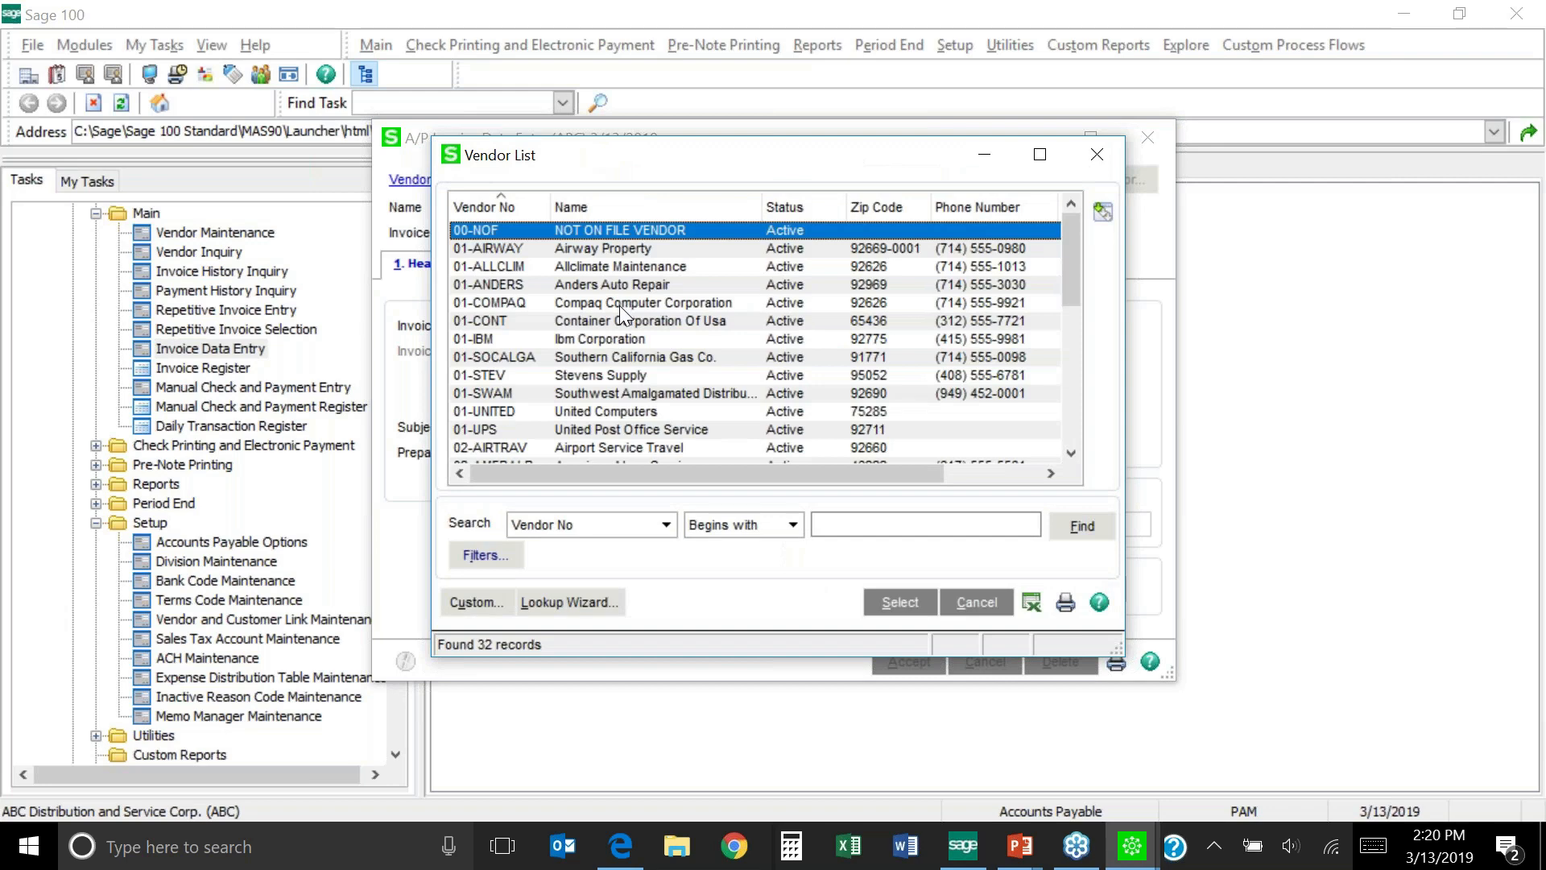
pyautogui.doubleClick(621, 304)
pyautogui.write('015')
pyautogui.write('896')
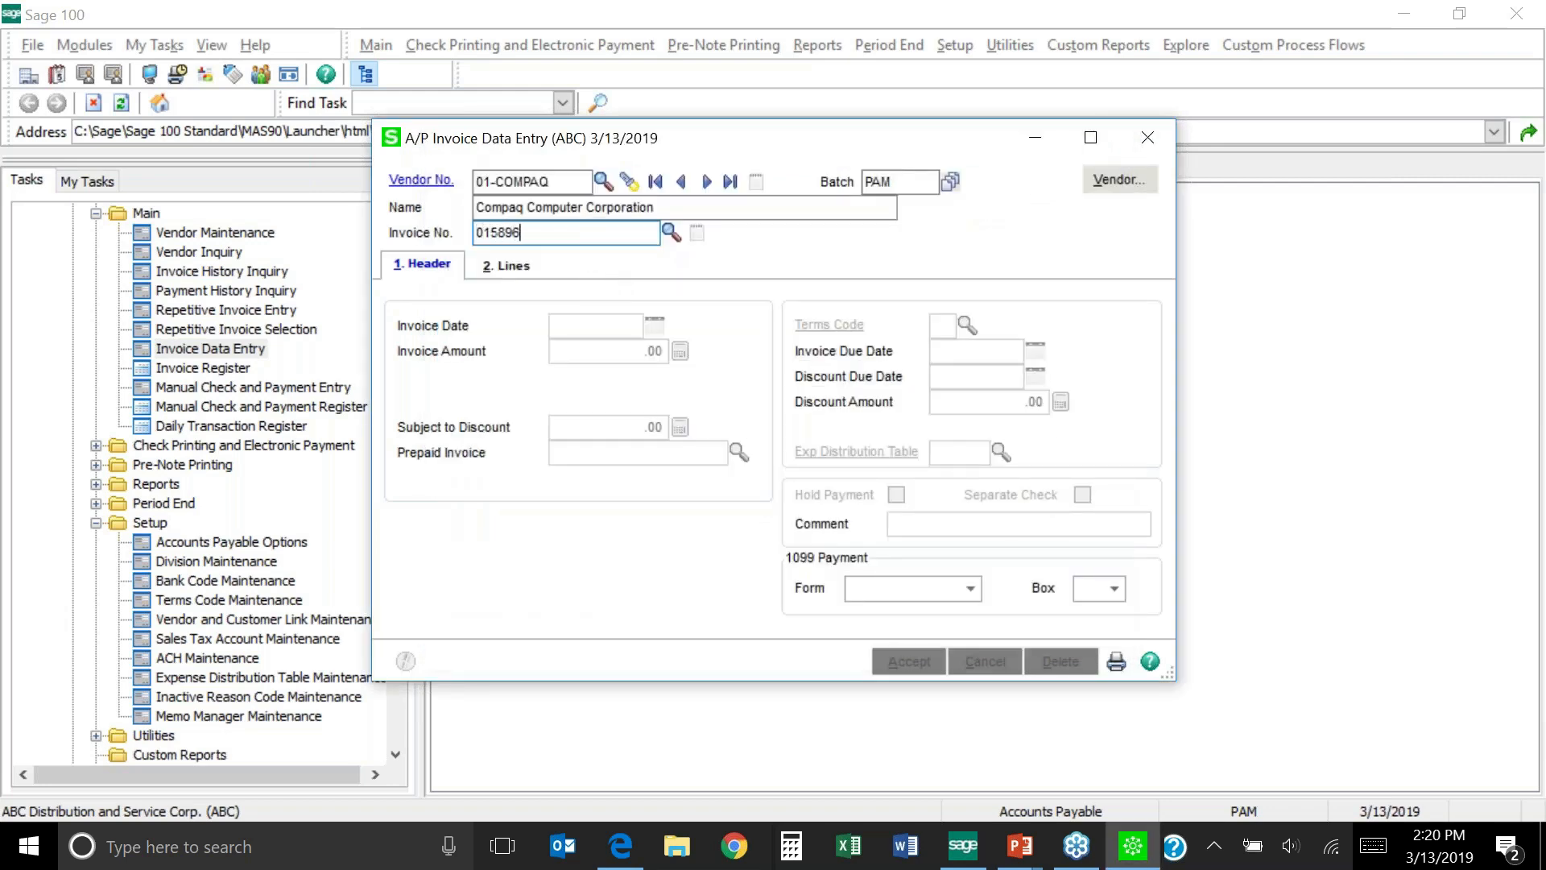
pyautogui.press('Tab')
pyautogui.click(603, 351)
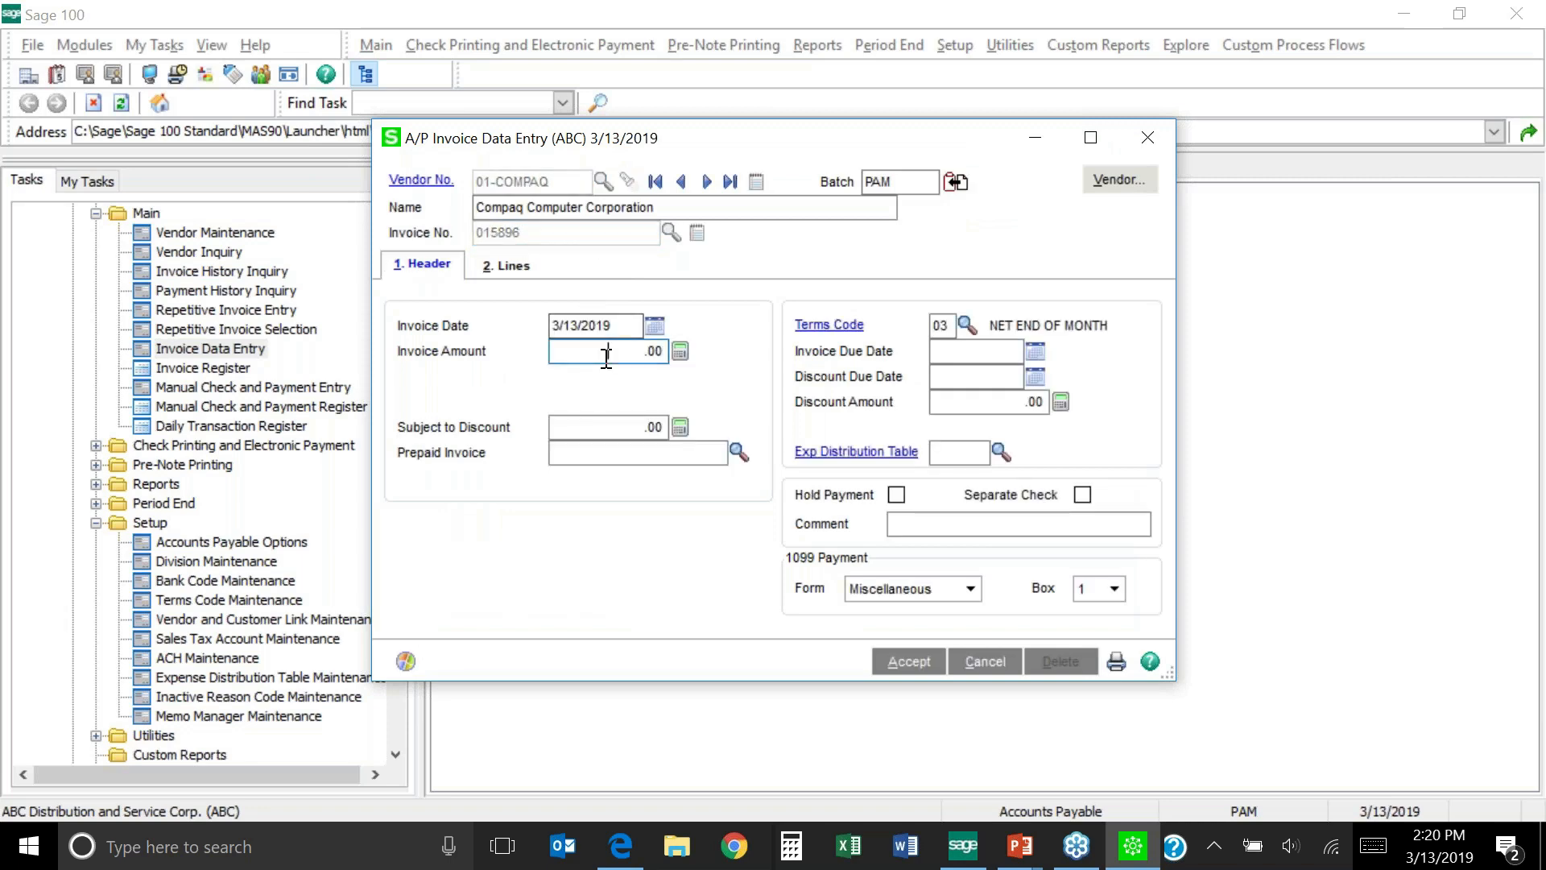
pyautogui.write('150000')
# Apply the RENT Department Rent Expense distribution table, save the Compaq invoice, and close the entry window
pyautogui.click(999, 454)
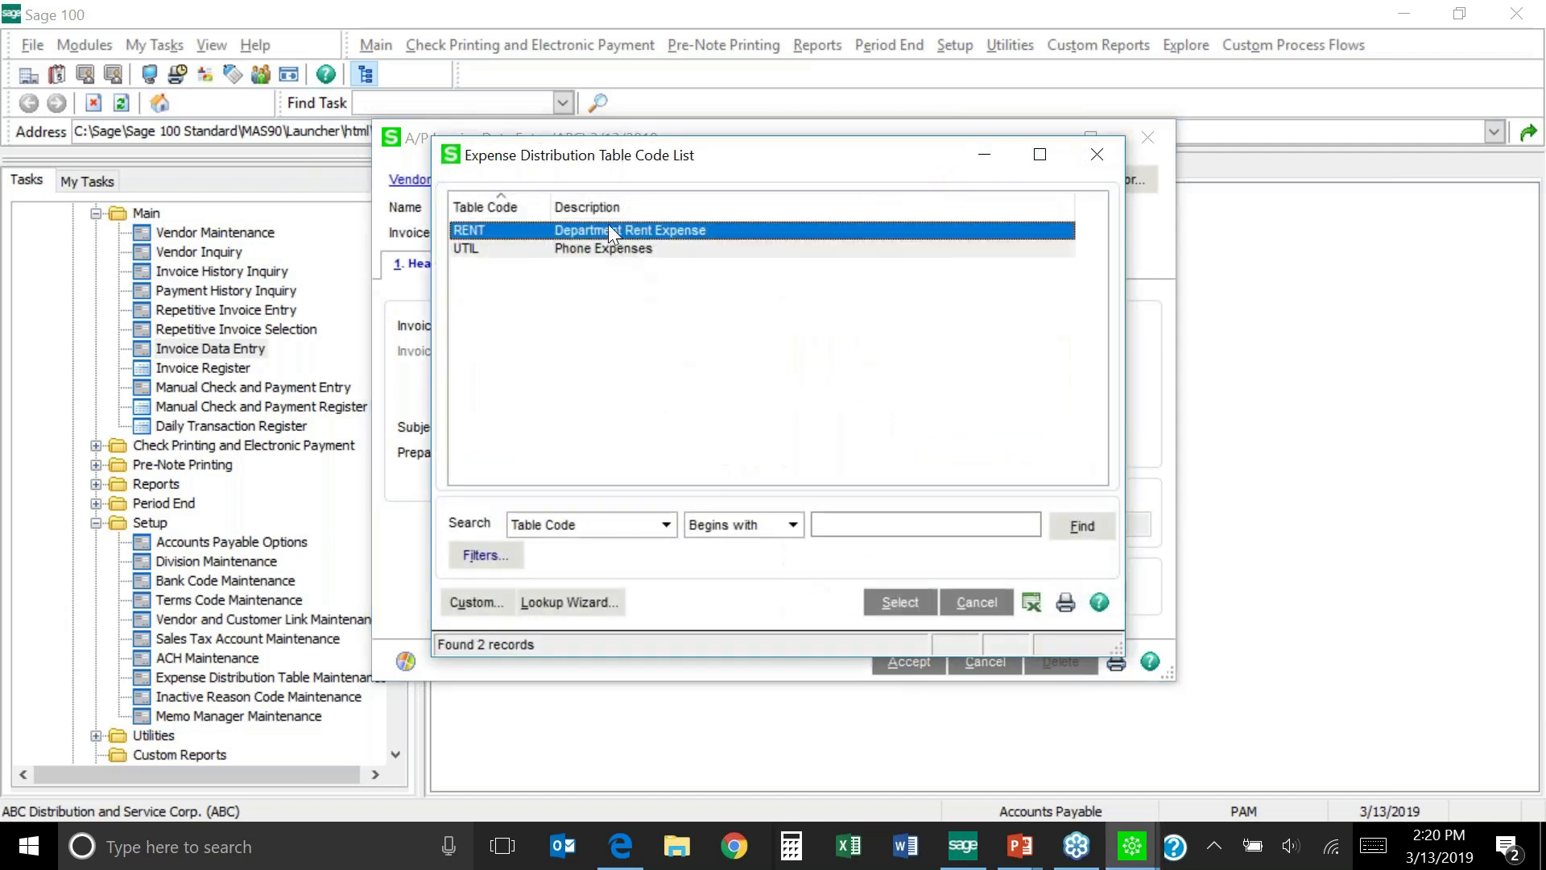
pyautogui.doubleClick(608, 229)
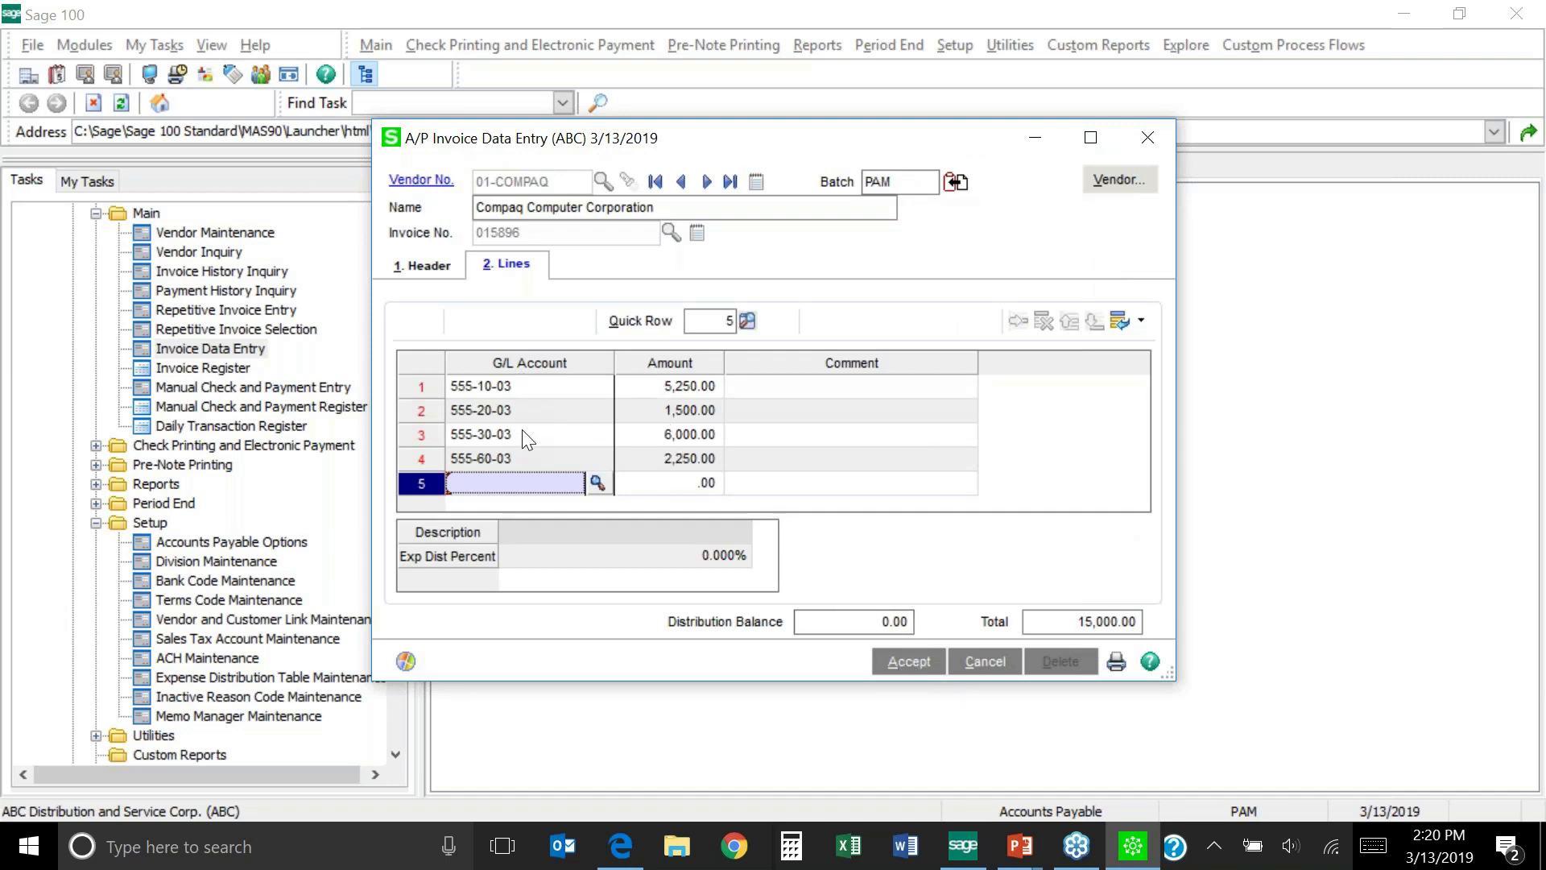
pyautogui.click(909, 664)
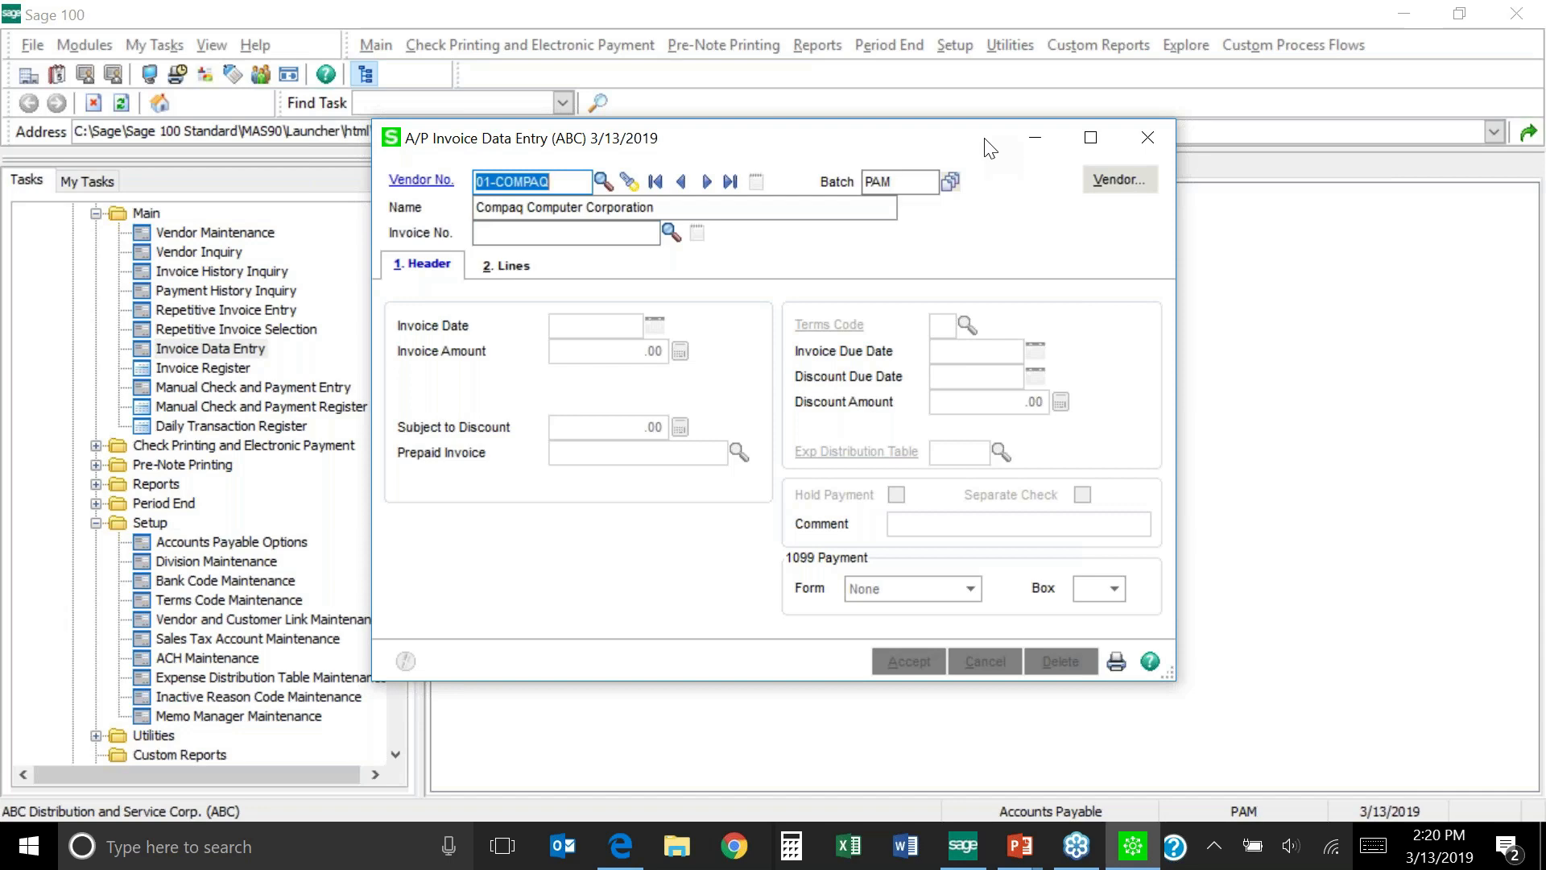
pyautogui.click(1153, 137)
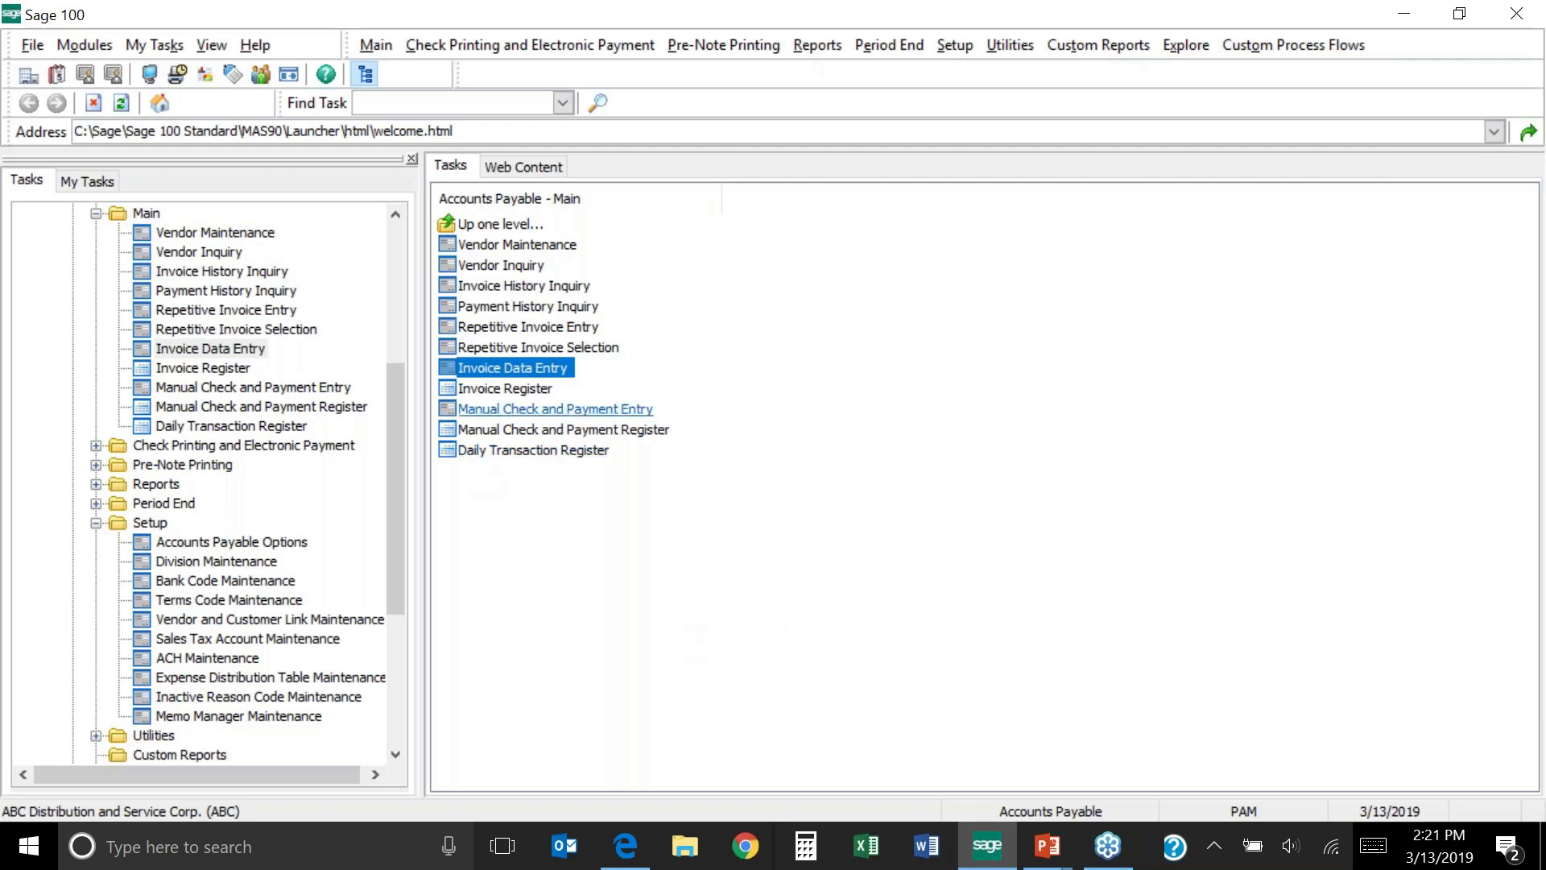
# Open Repetitive Invoice Entry and select Ibm Corporation as the vendor
pyautogui.moveTo(395, 396); pyautogui.dragTo(398, 325)
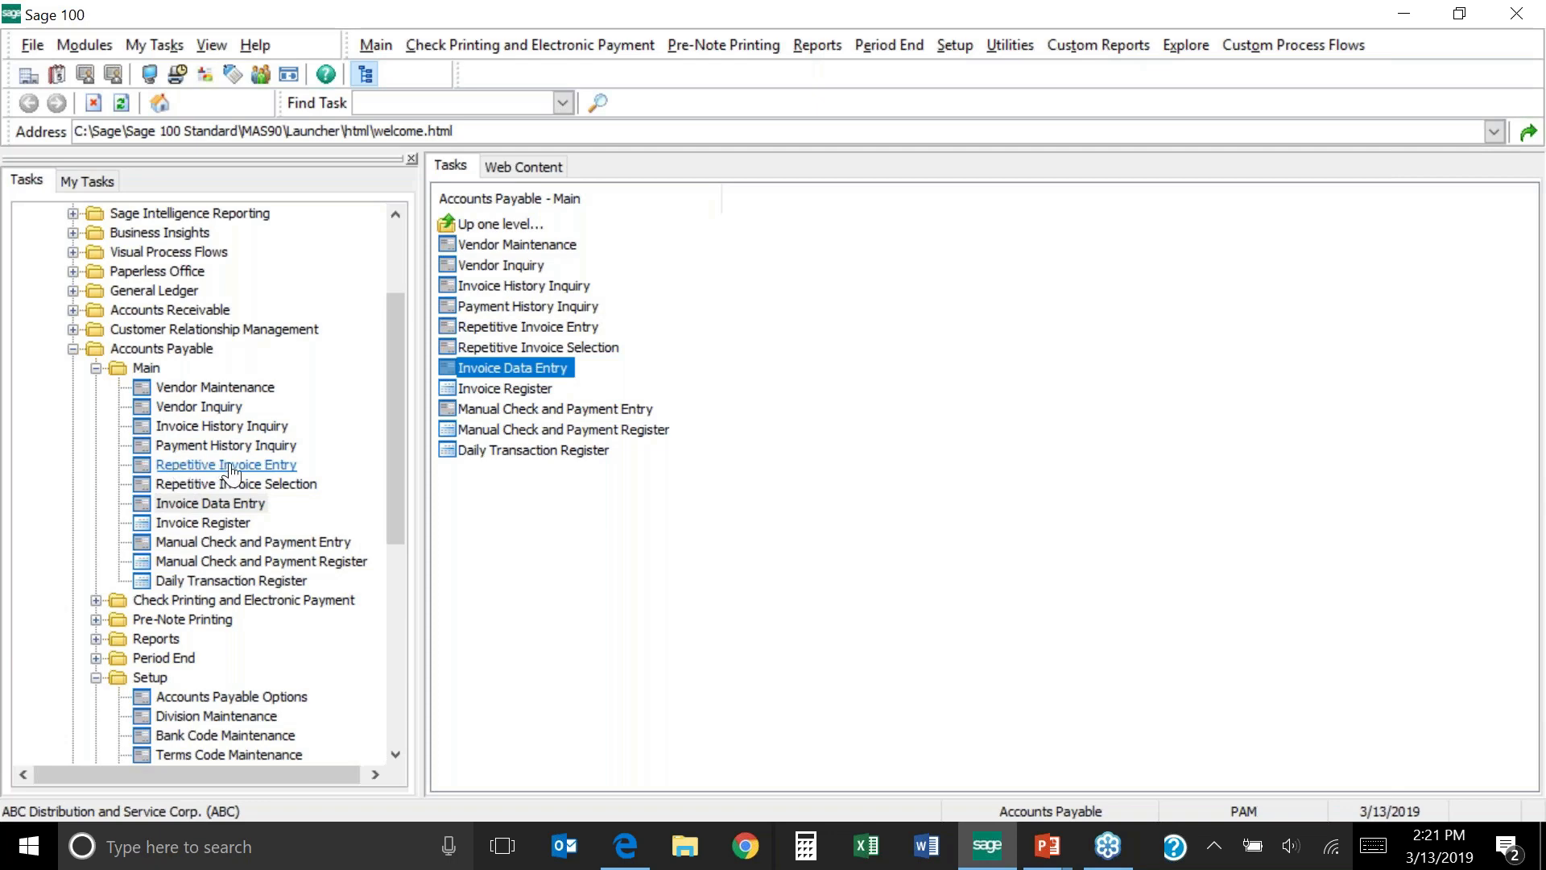
pyautogui.click(294, 474)
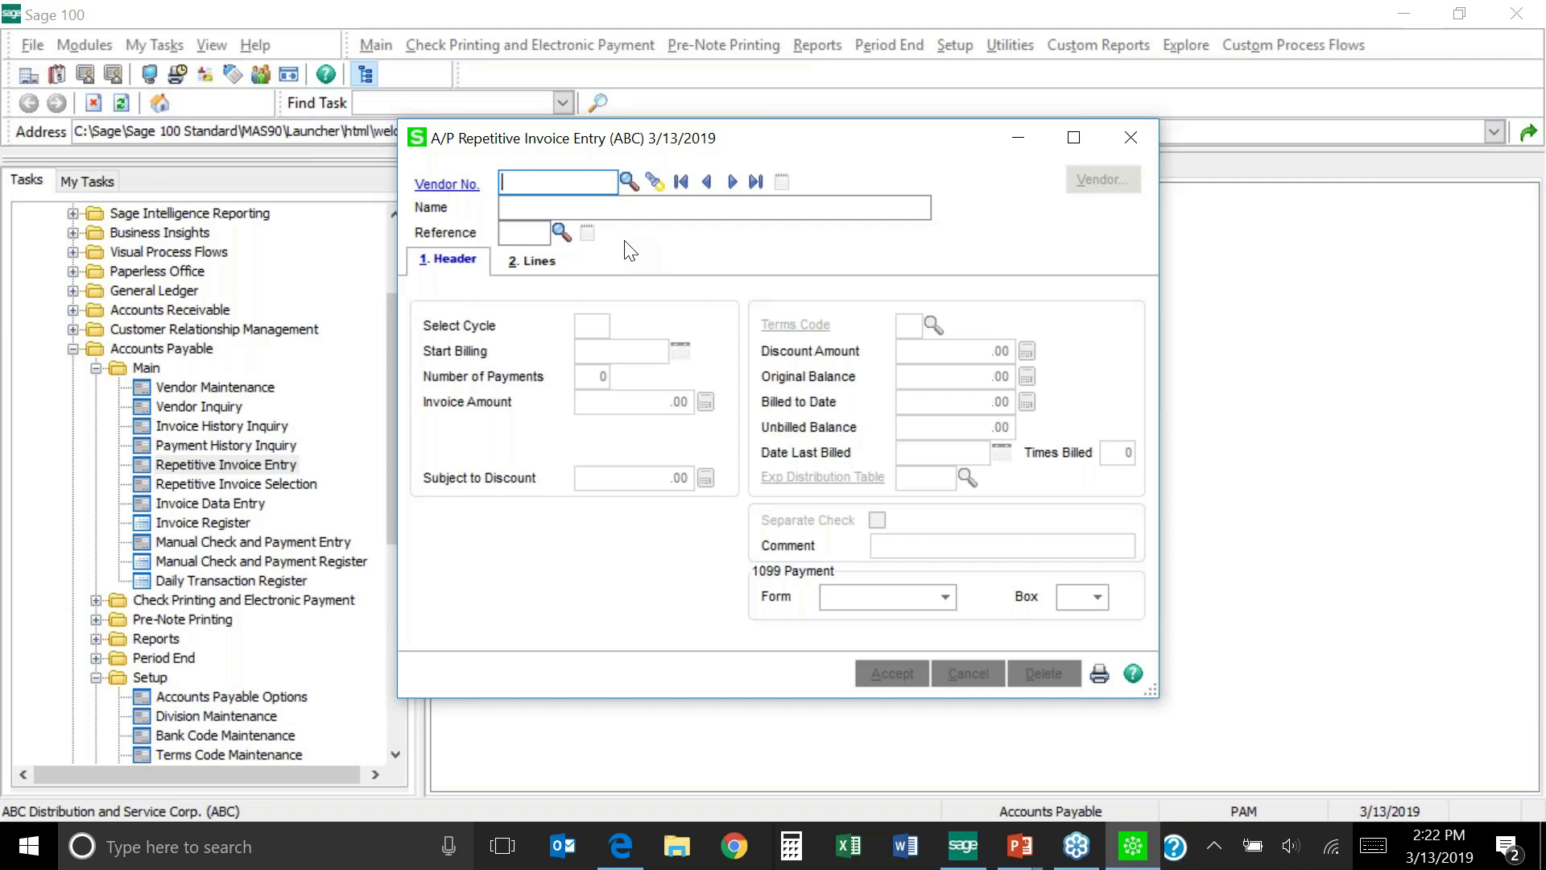
pyautogui.click(625, 182)
pyautogui.click(633, 340)
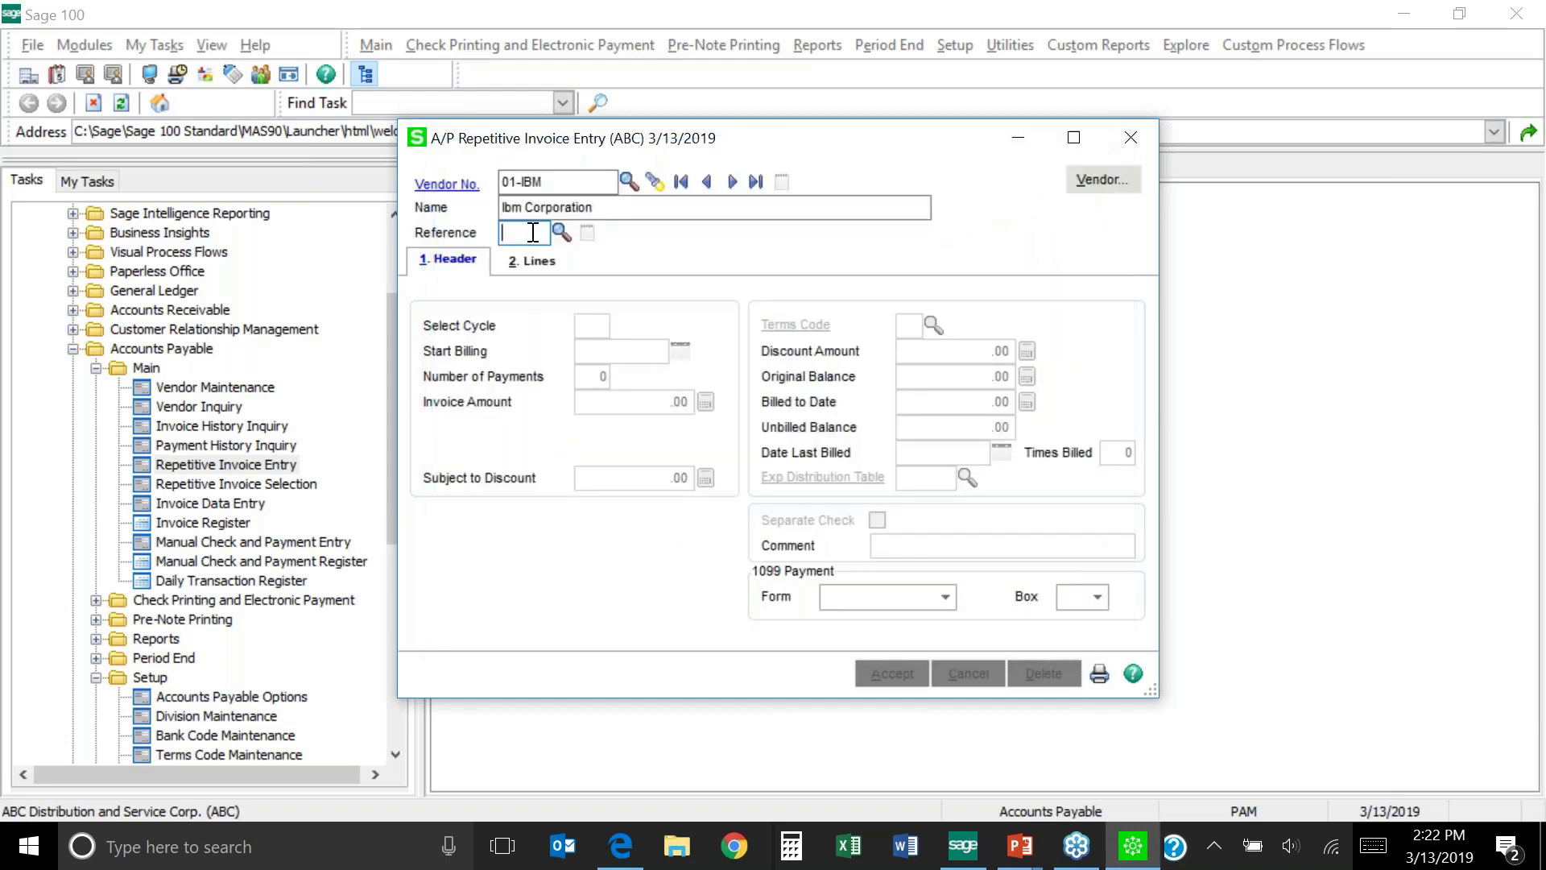
# Try 1111, MTG and RENT as the reference for the repetitive invoice
pyautogui.write('1111')
pyautogui.moveTo(531, 231); pyautogui.dragTo(489, 233)
pyautogui.write('MTR')
pyautogui.press('BackSpace')
pyautogui.write('G')
pyautogui.moveTo(533, 234); pyautogui.dragTo(496, 233)
pyautogui.write('RENT')
# Set the repetitive invoice's reference to T100 and its select cycle to M
pyautogui.moveTo(543, 232); pyautogui.dragTo(496, 234)
pyautogui.write('T100')
pyautogui.press('Tab')
pyautogui.click(593, 327)
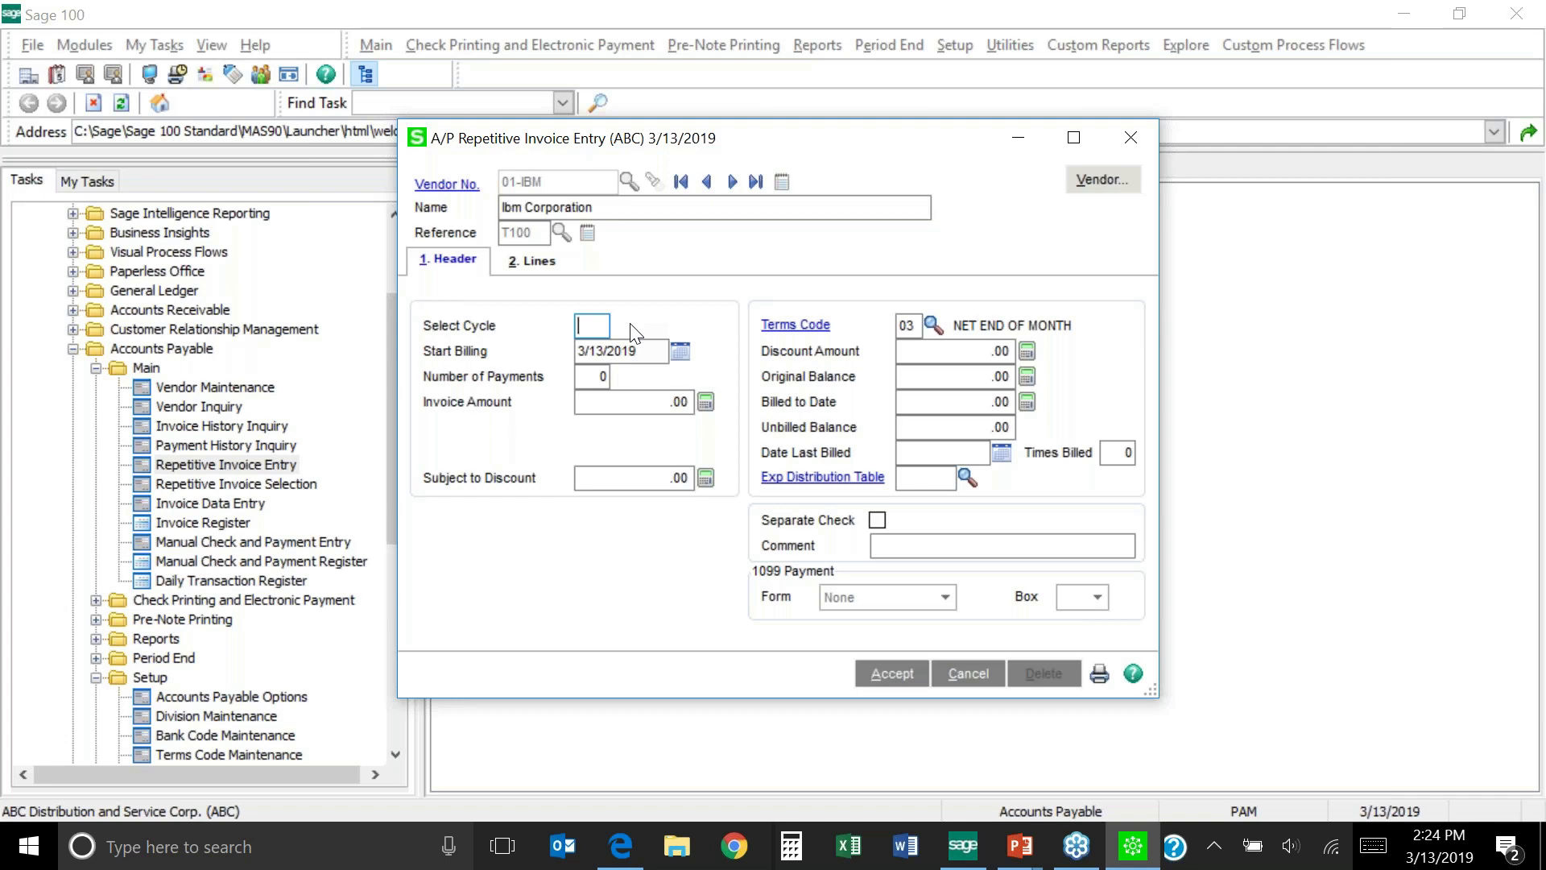
pyautogui.write('M')
# Try a start billing date of 5/1/2019 for the repetitive invoice
pyautogui.click(649, 350)
pyautogui.moveTo(654, 354); pyautogui.dragTo(576, 354)
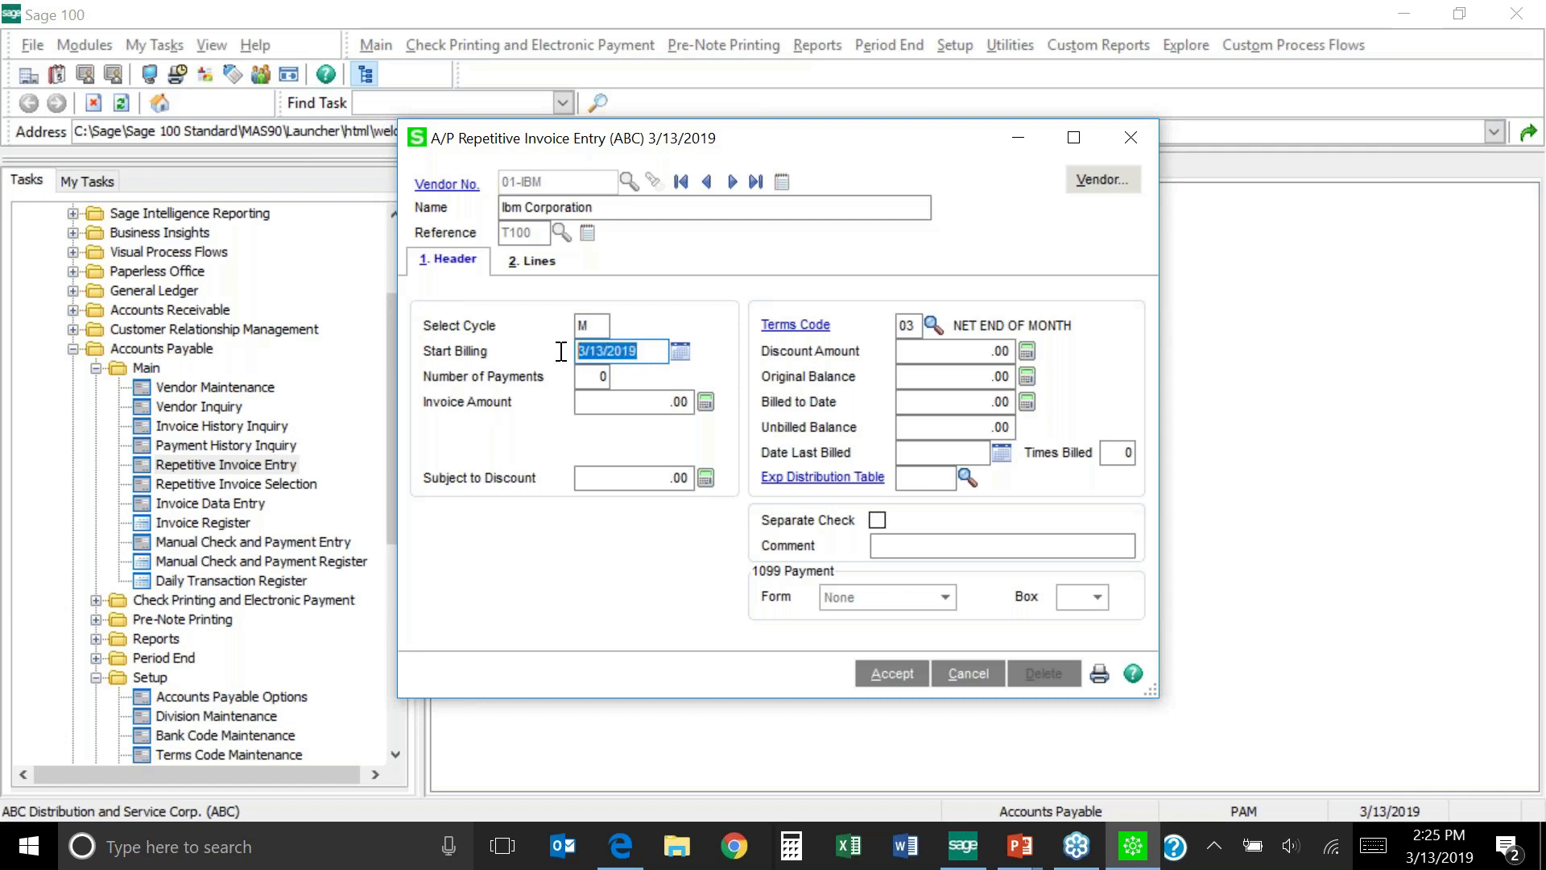
pyautogui.write('050119')
pyautogui.press('Tab')
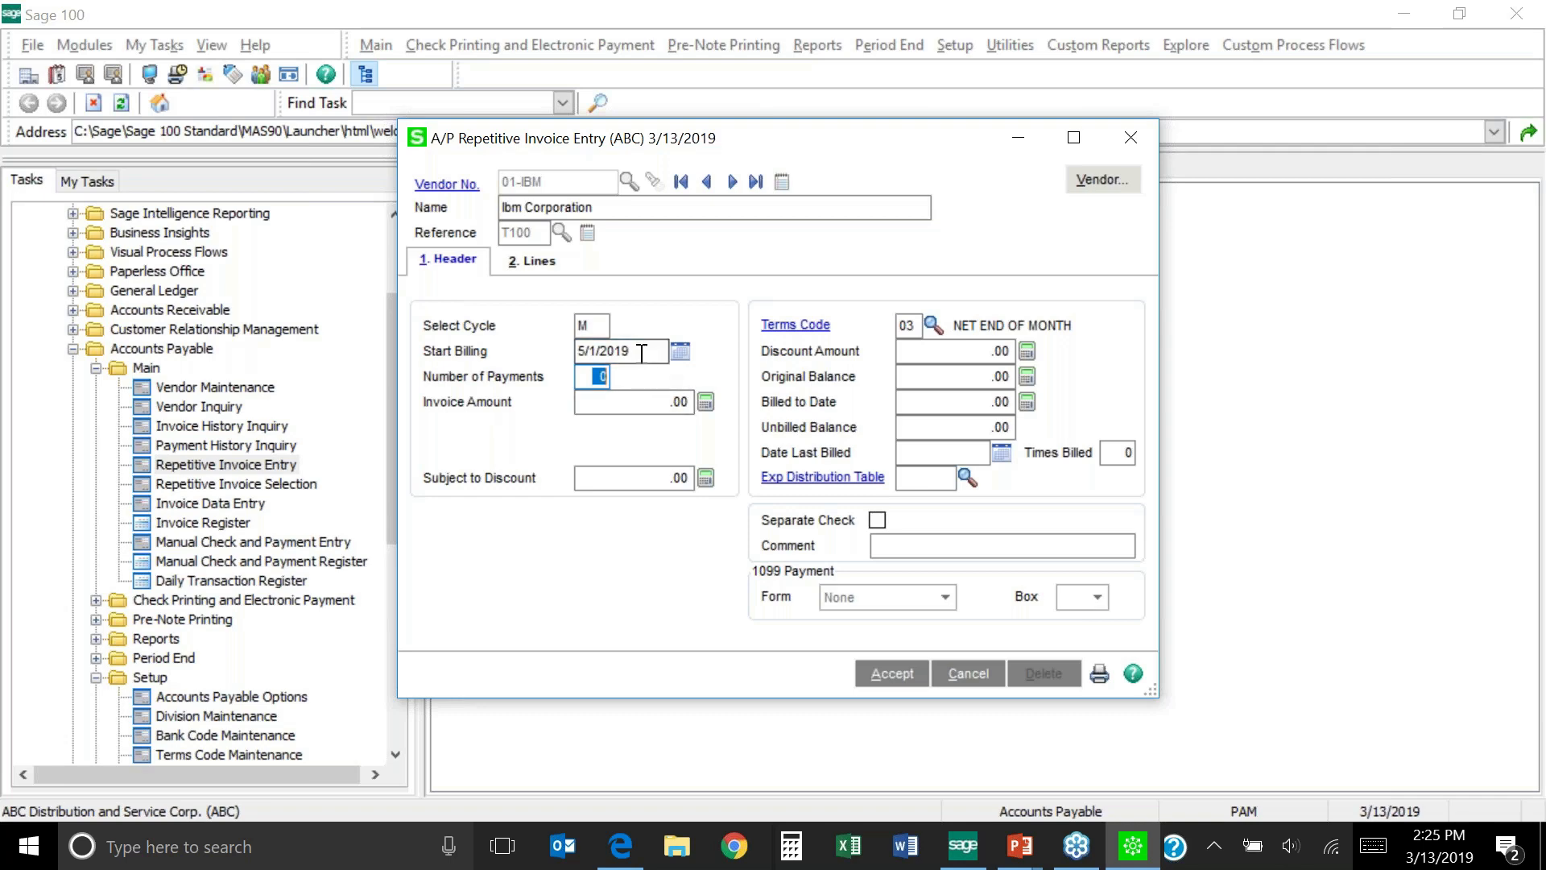
# Set start billing to 3/13/2019, with 24 payments and an invoice amount of 500.00
pyautogui.moveTo(642, 351); pyautogui.dragTo(546, 348)
pyautogui.write('03/13/2019')
pyautogui.press('Tab')
pyautogui.write('24')
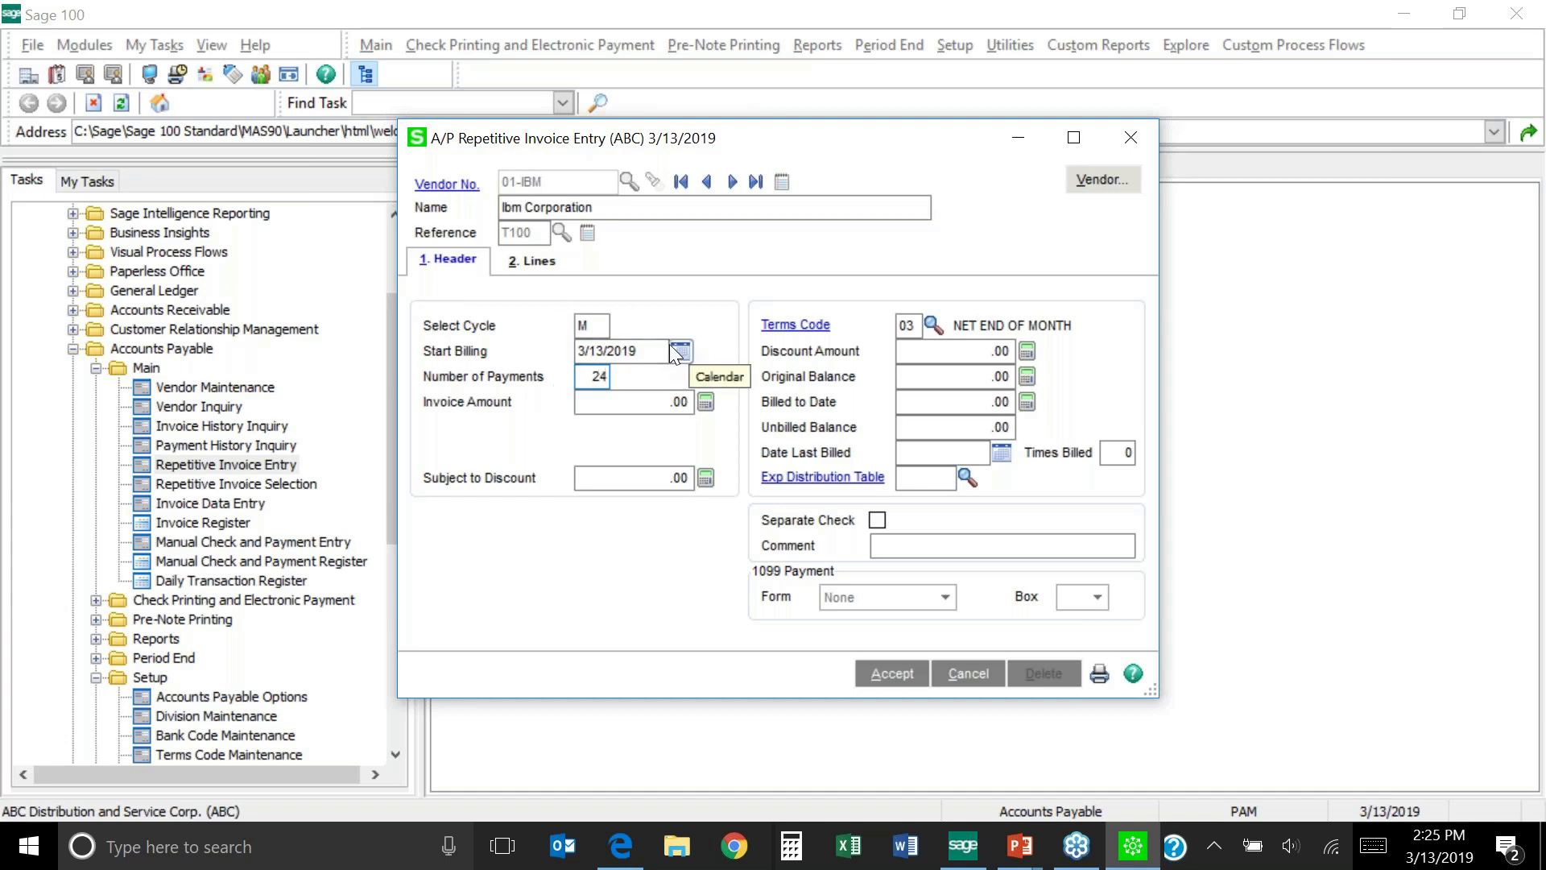
pyautogui.press('Tab')
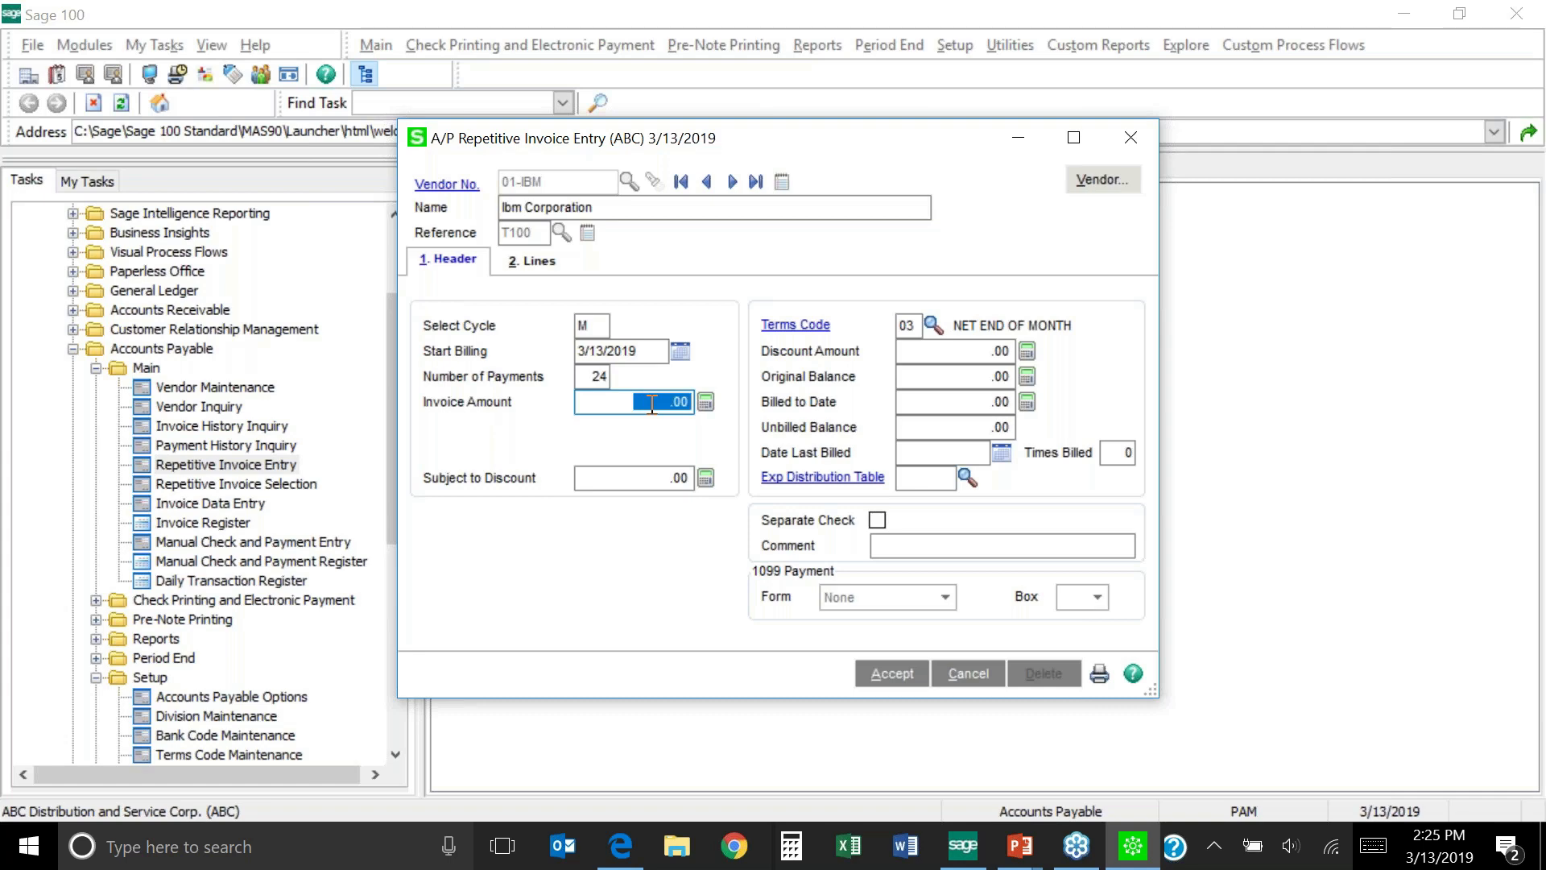
pyautogui.write('500')
# Set the terms code to 00 NO TERMS and the original balance to 12,000.00, and display the repetitive invoice's lines
pyautogui.click(934, 324)
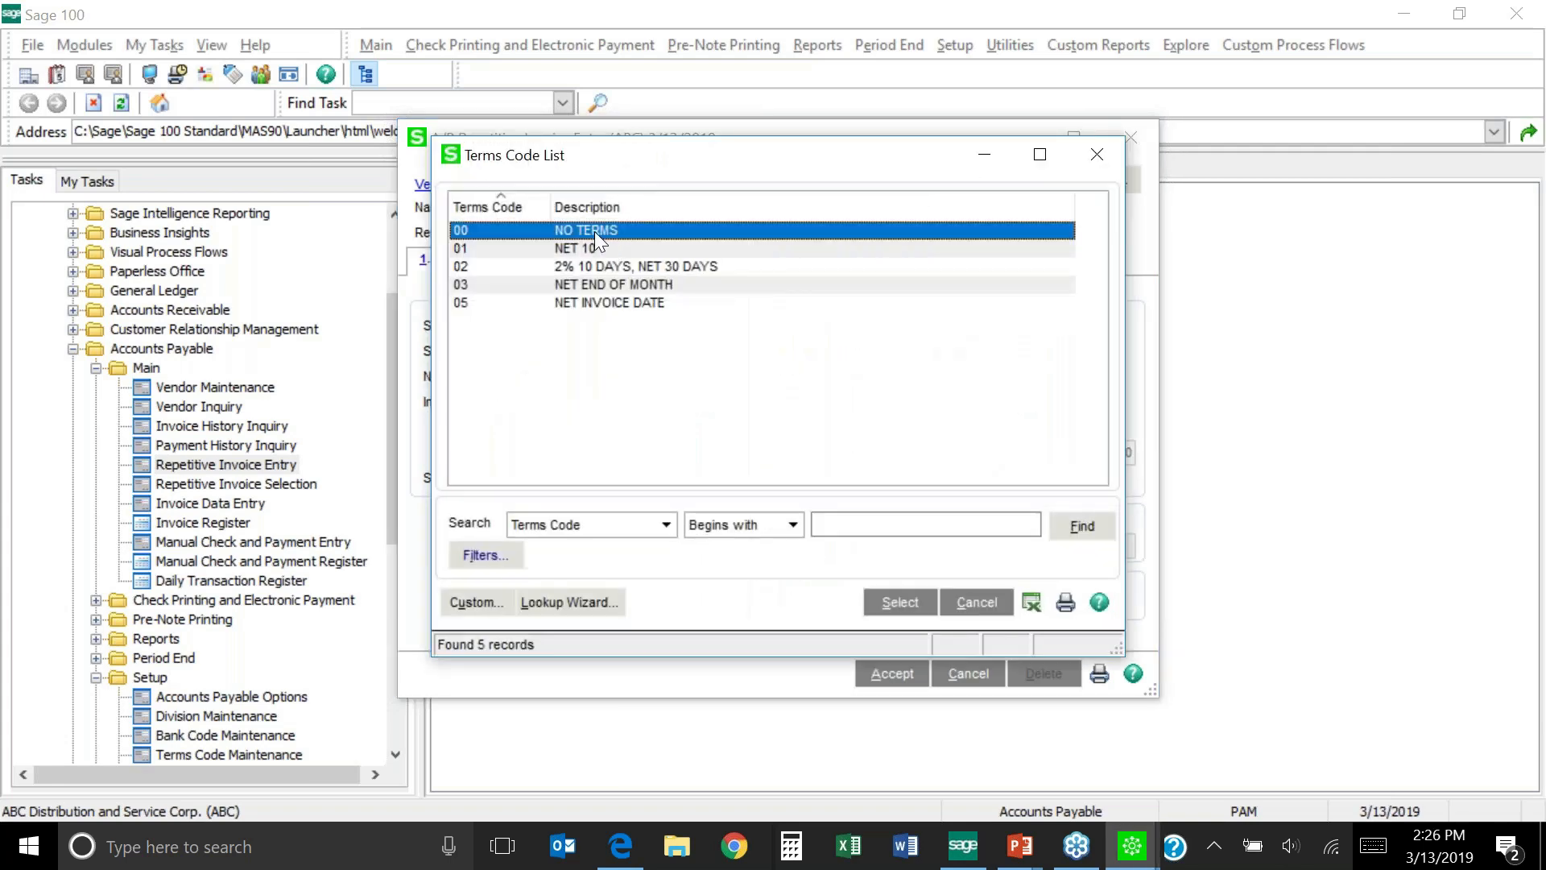
pyautogui.doubleClick(598, 227)
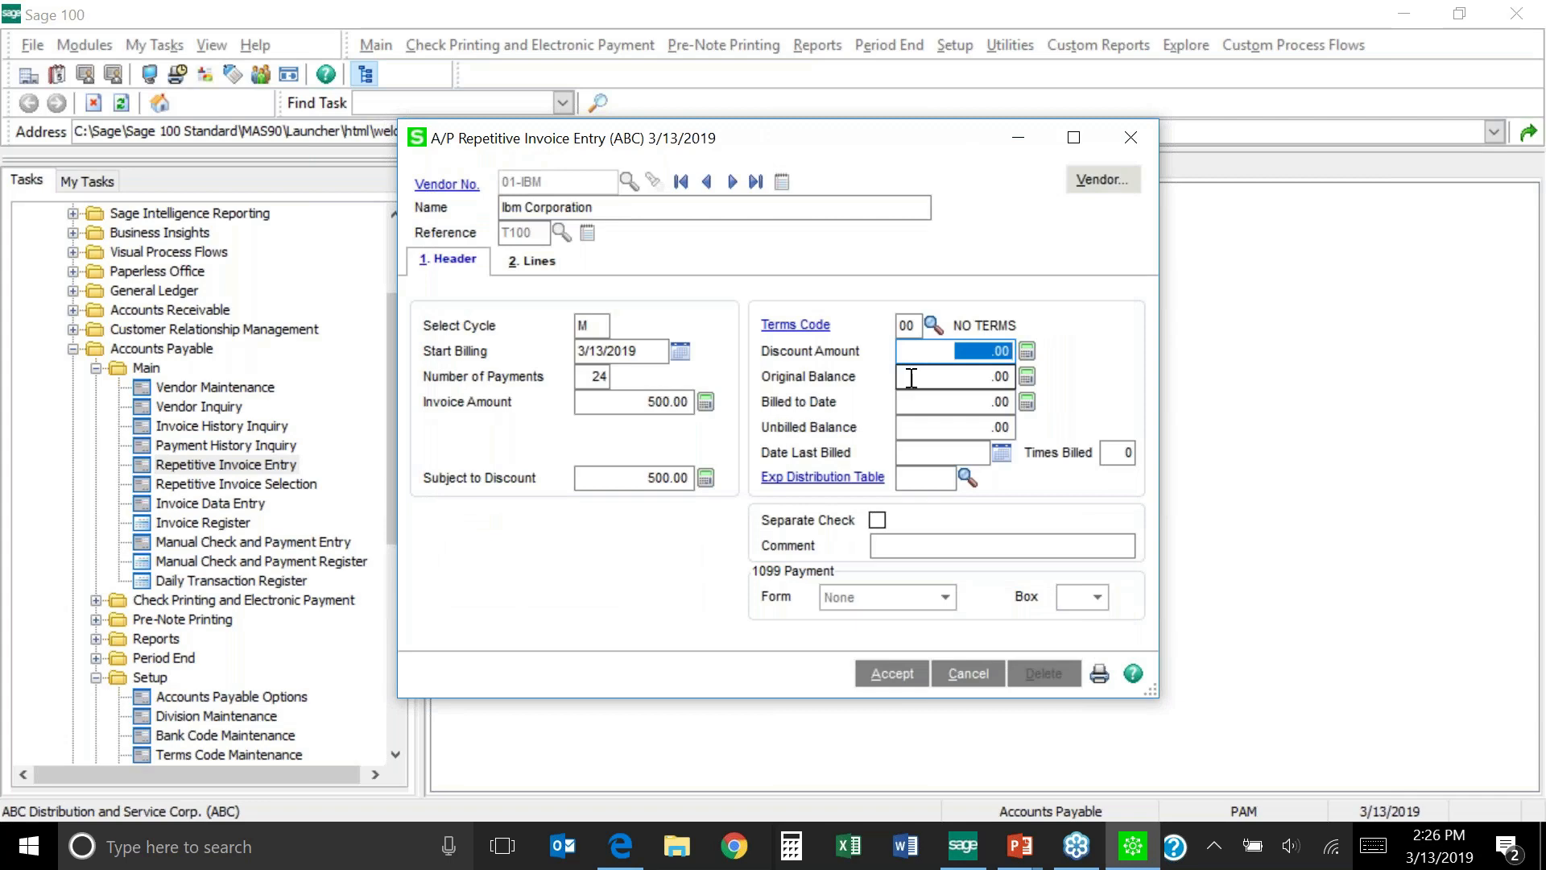
pyautogui.click(954, 378)
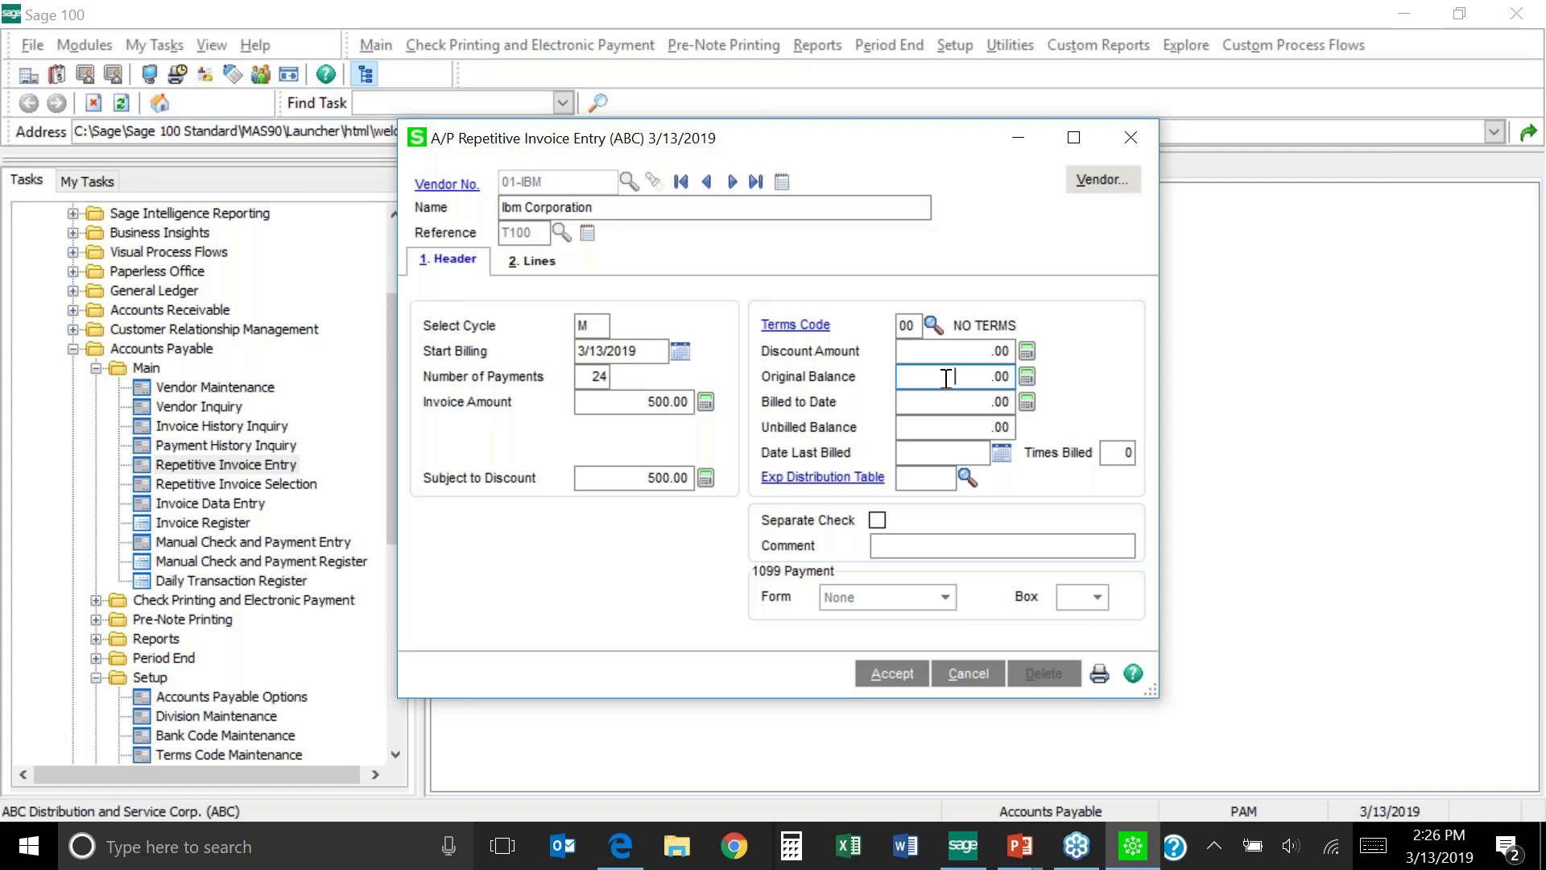
pyautogui.write('120000')
pyautogui.click(531, 263)
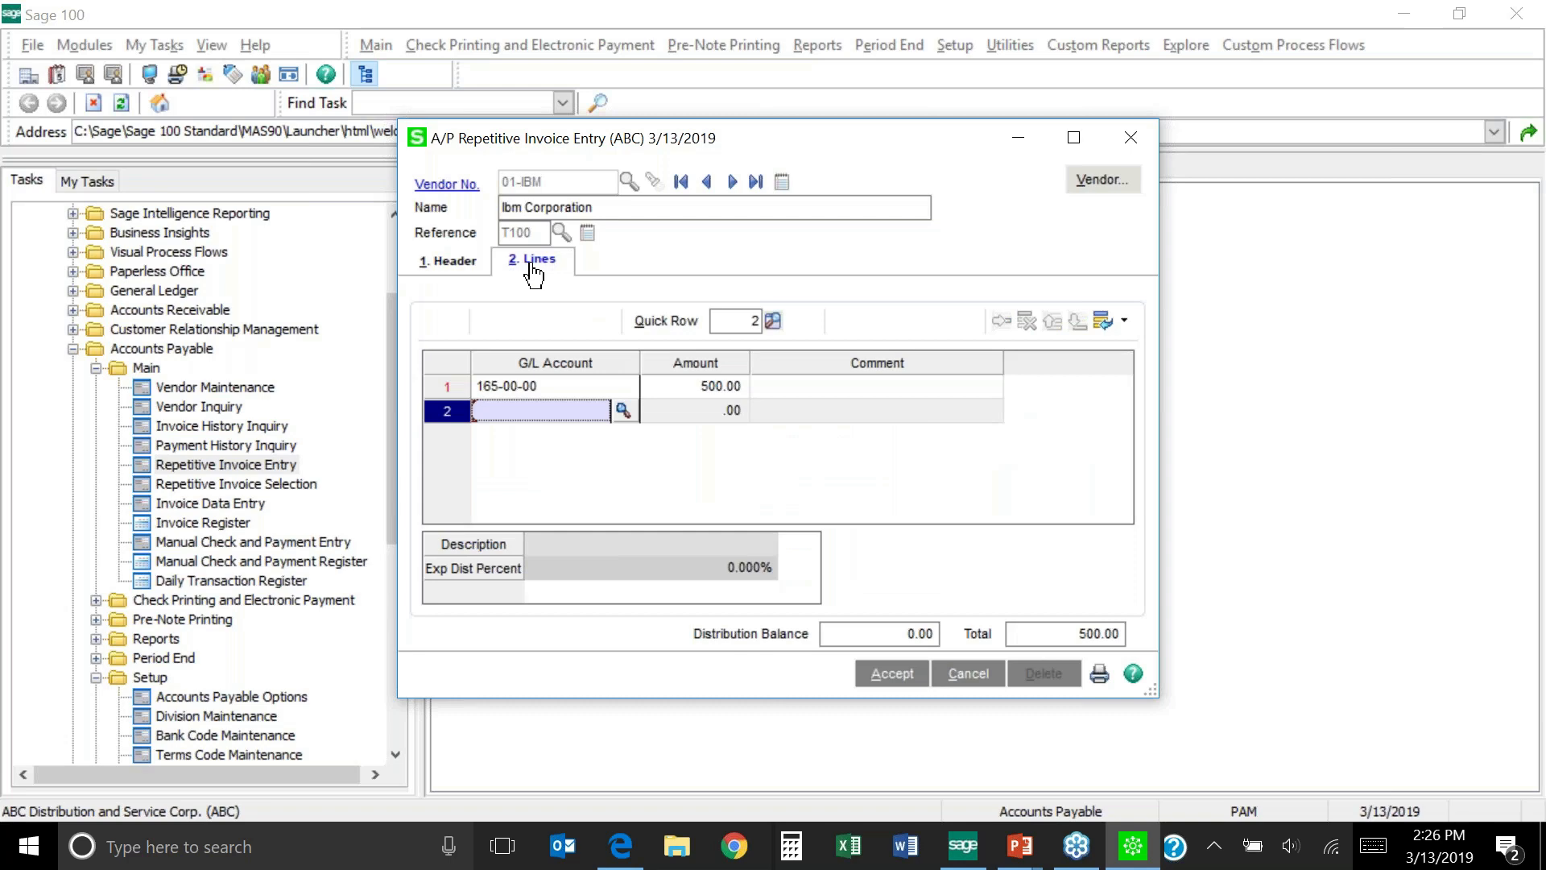
# Delete the 165-00-00 distribution line and choose G/L account 560-10-02, Truck expenses: SA&MK-WEST, for a new line
pyautogui.click(527, 387)
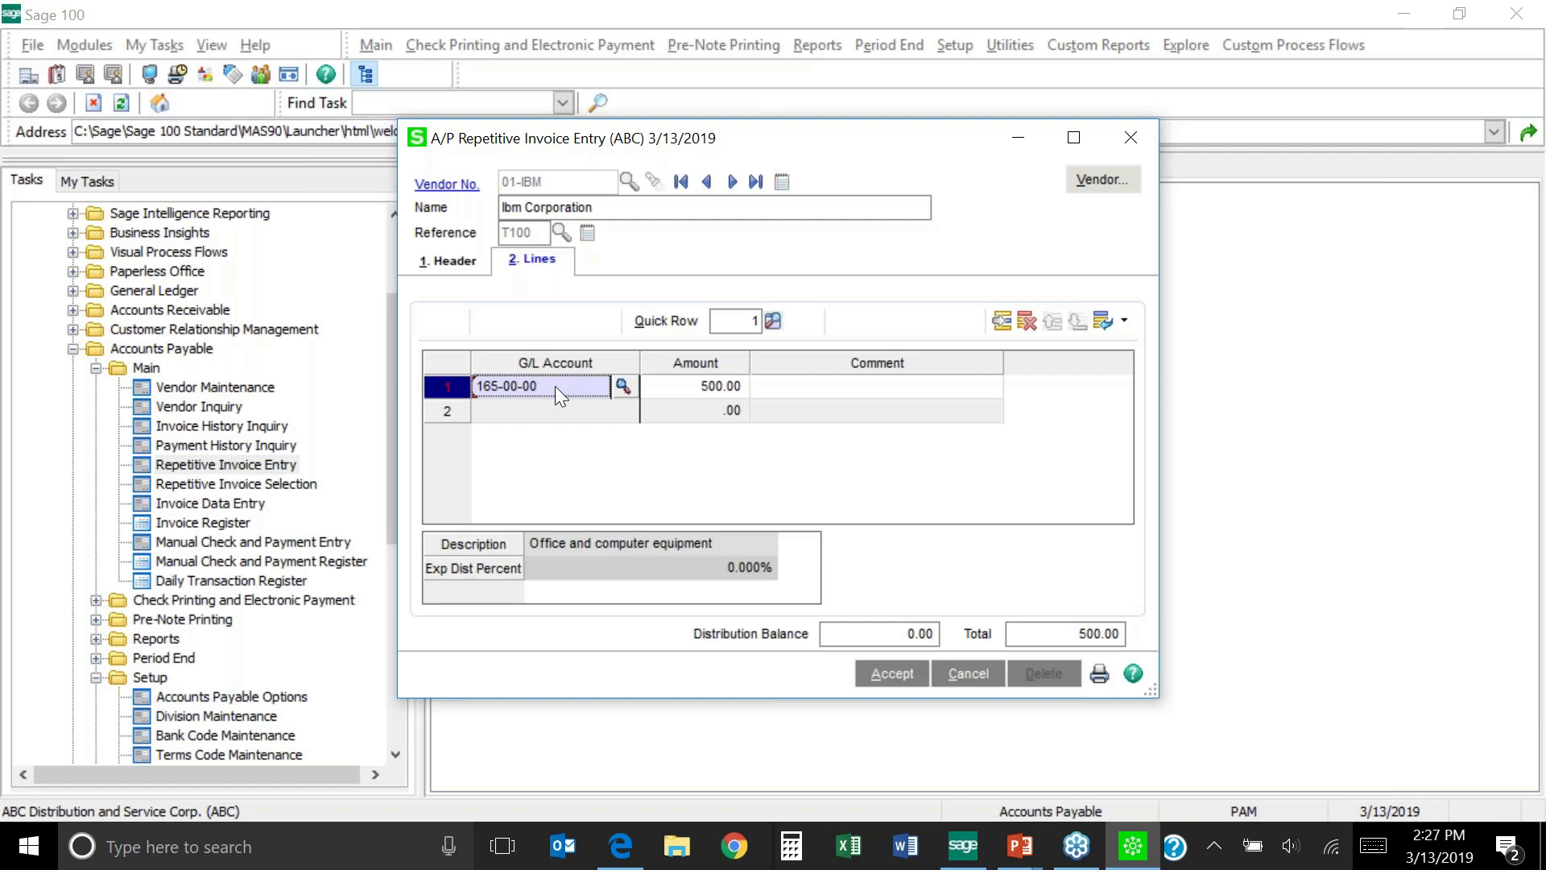
pyautogui.click(1025, 320)
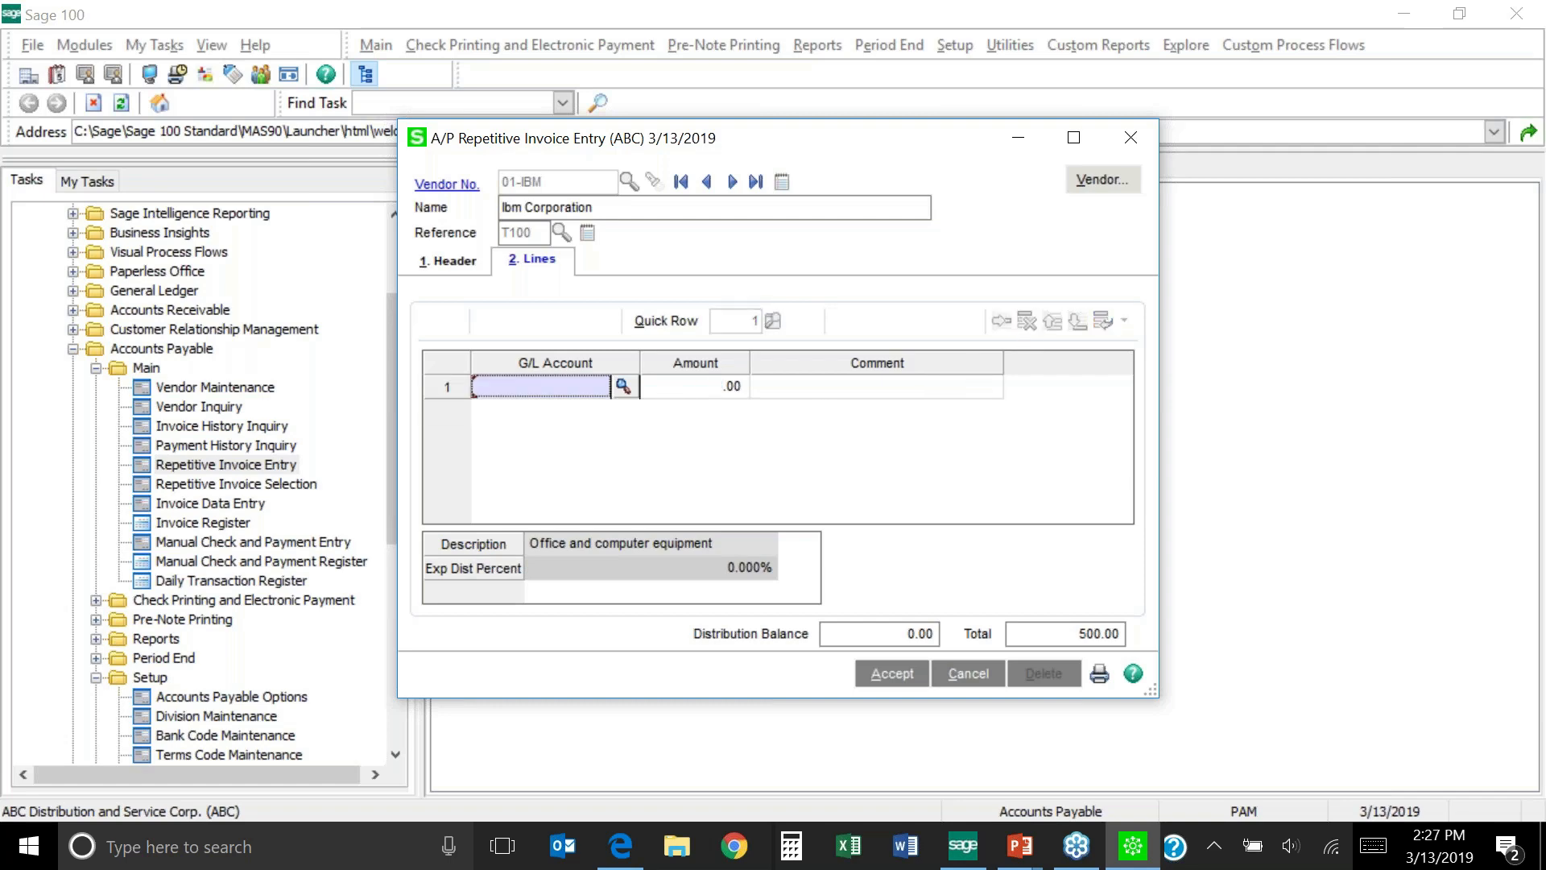
pyautogui.click(622, 385)
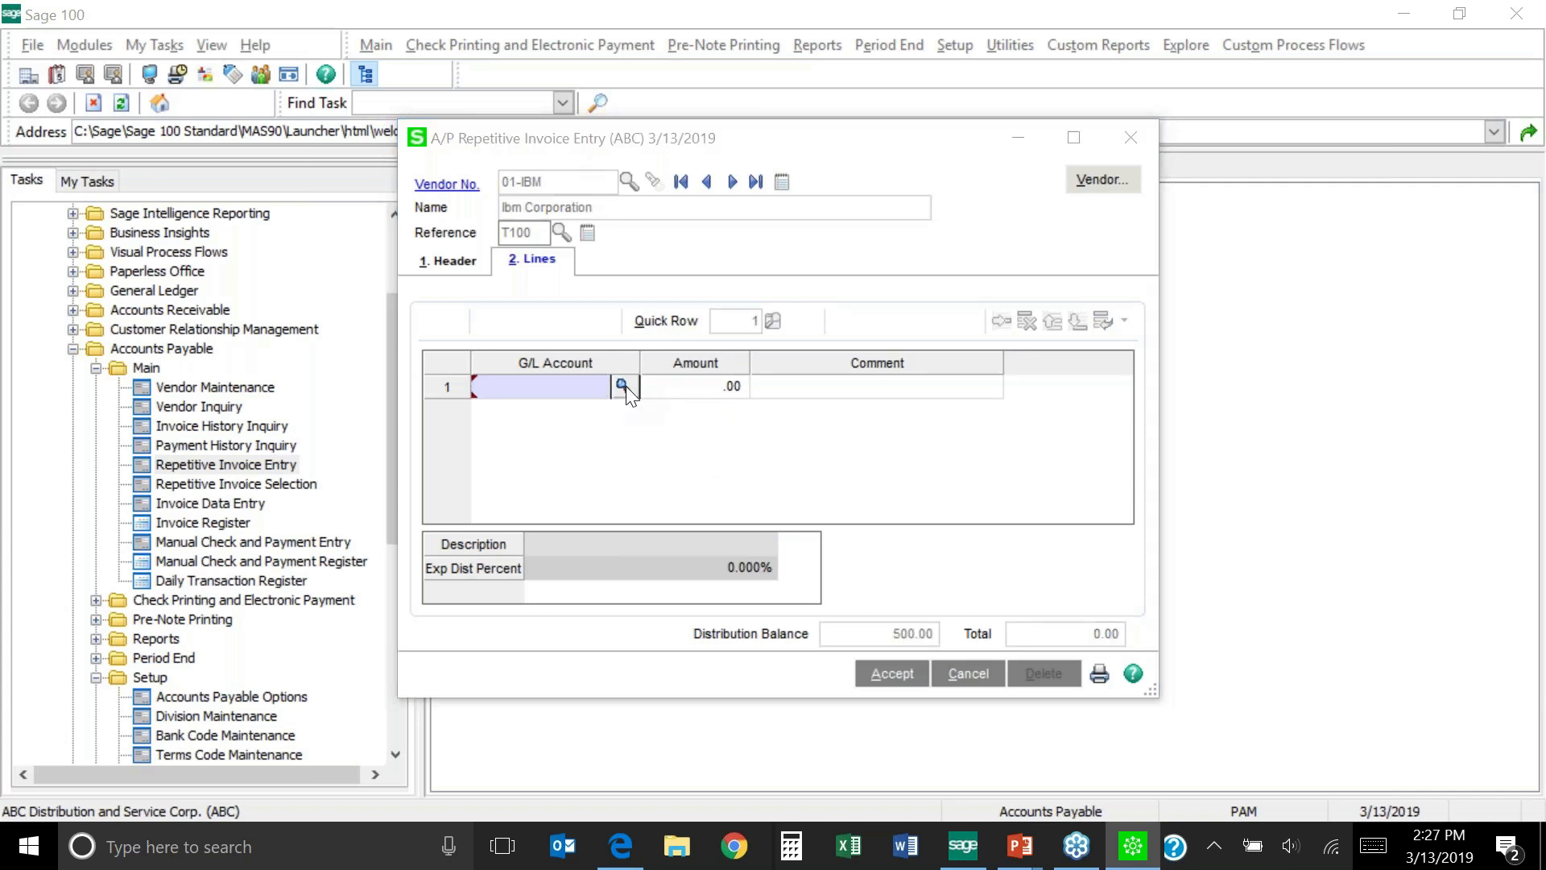
pyautogui.scroll(-20, 708, 603)
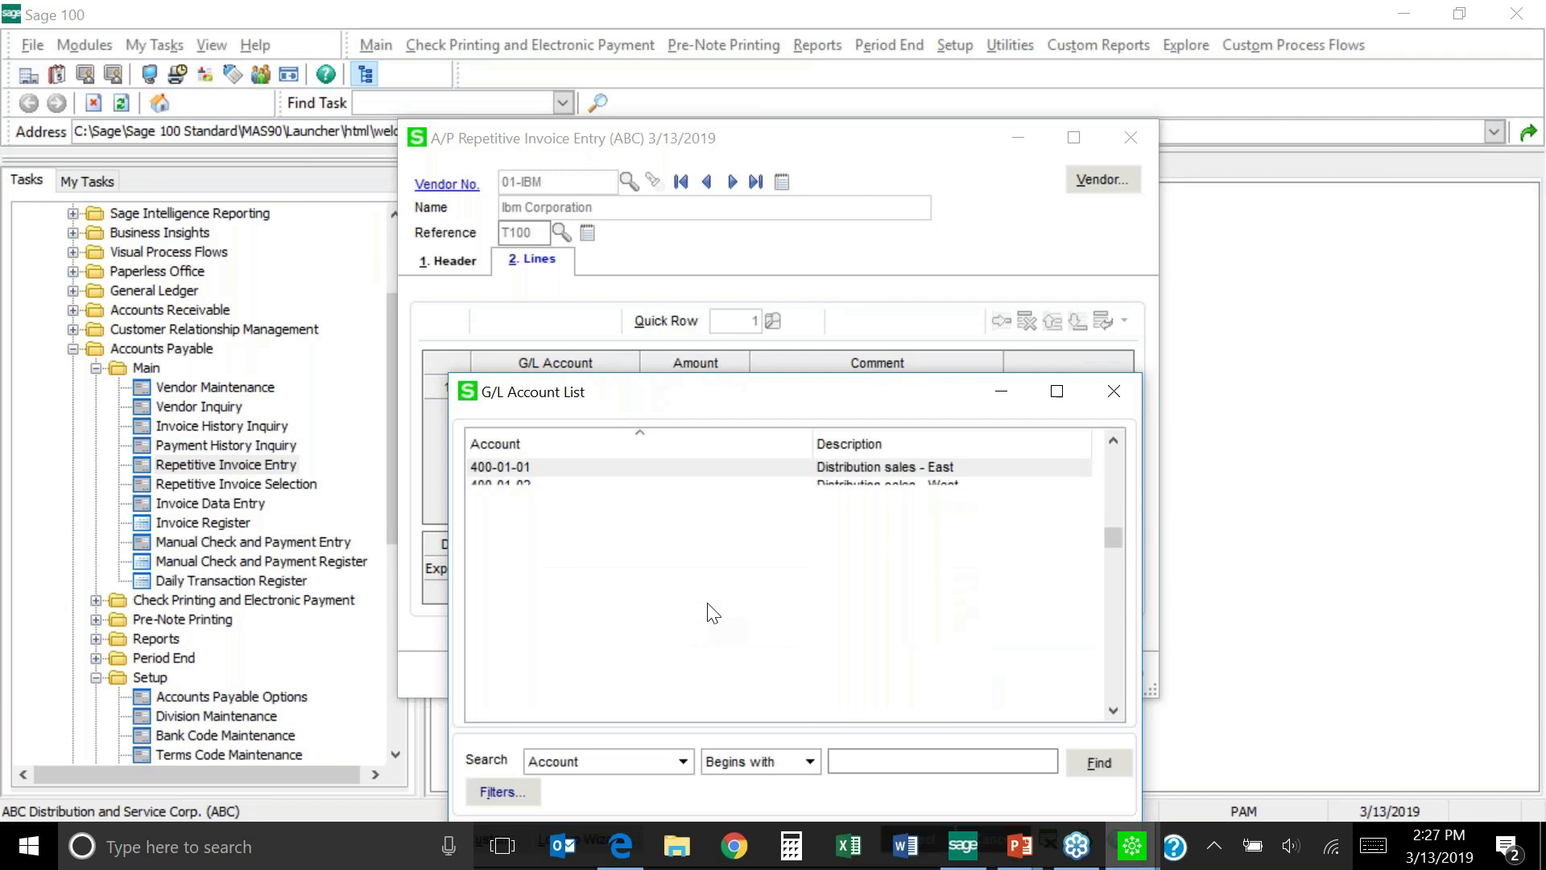
pyautogui.scroll(-10, 799, 568)
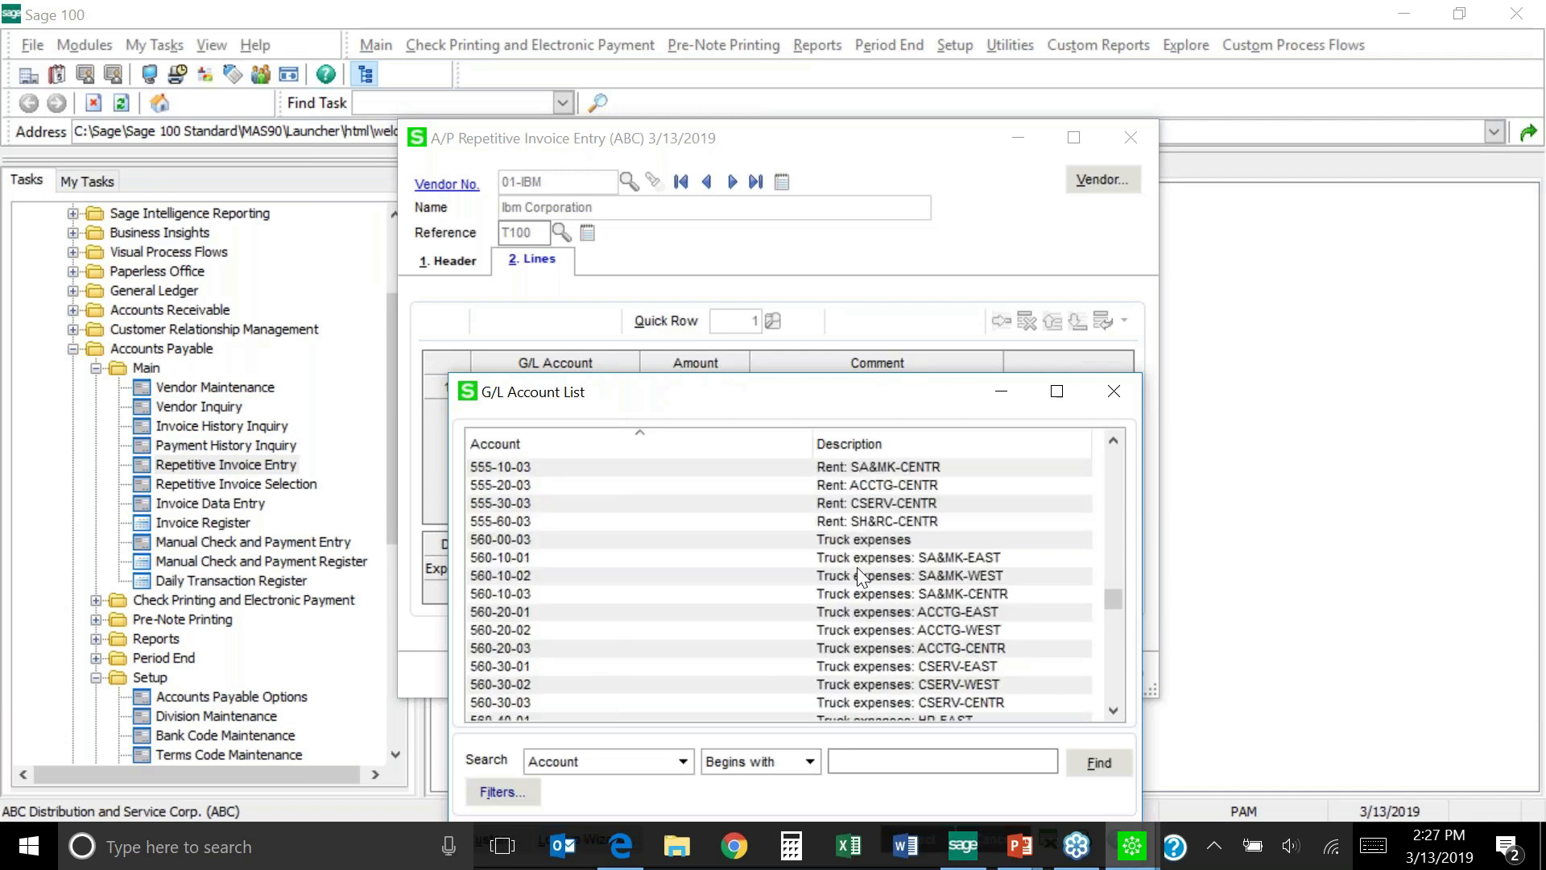
pyautogui.click(858, 572)
pyautogui.doubleClick(857, 567)
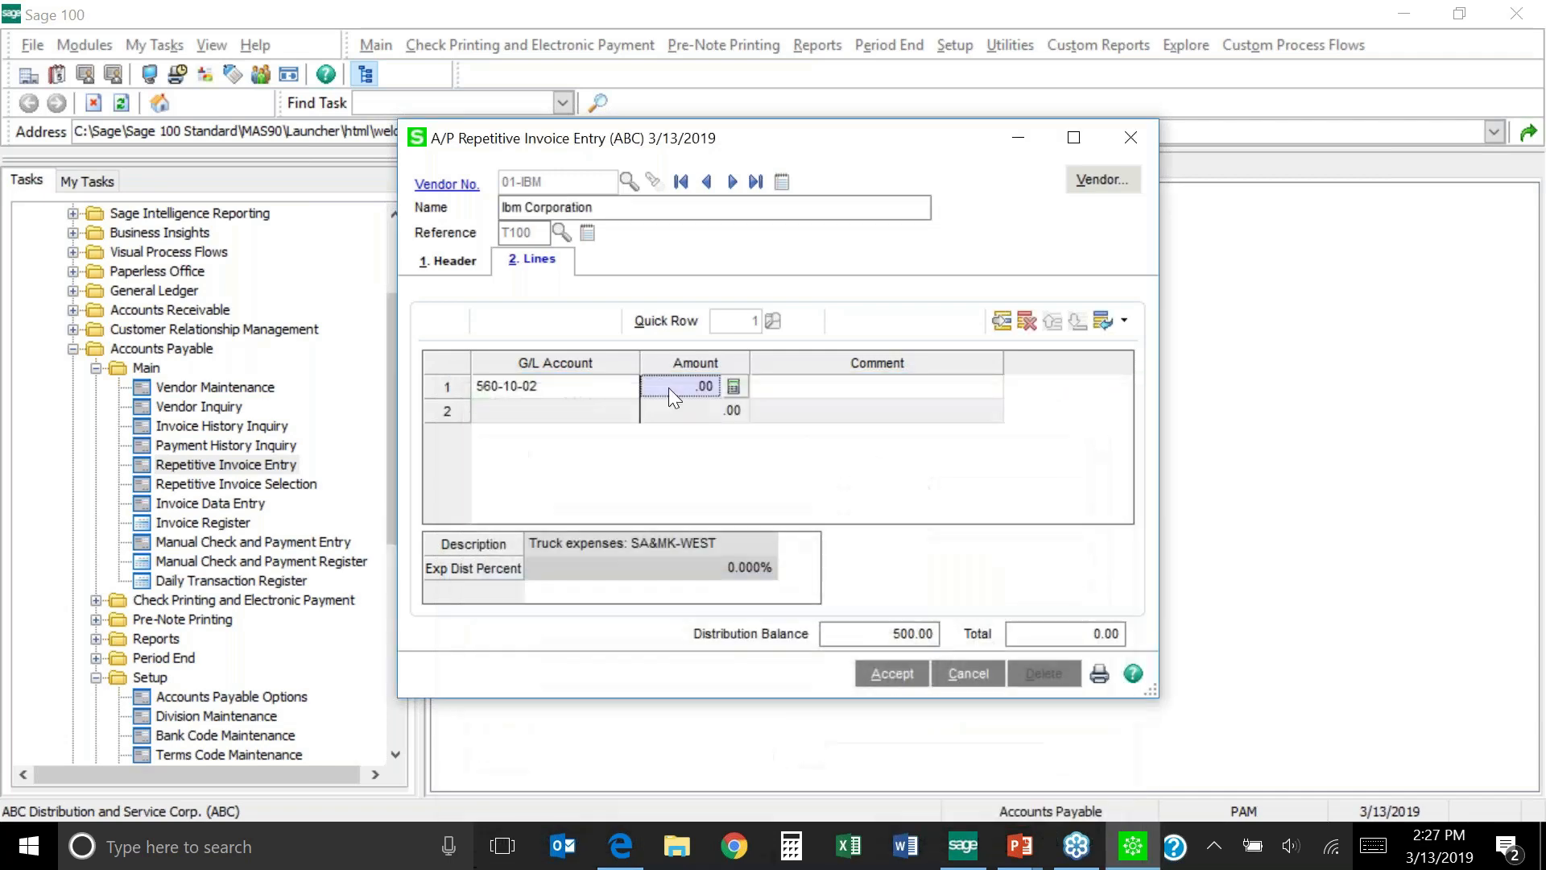
# Enter an amount of 500.00 on the truck expense line and save the repetitive invoice
pyautogui.write('500.00')
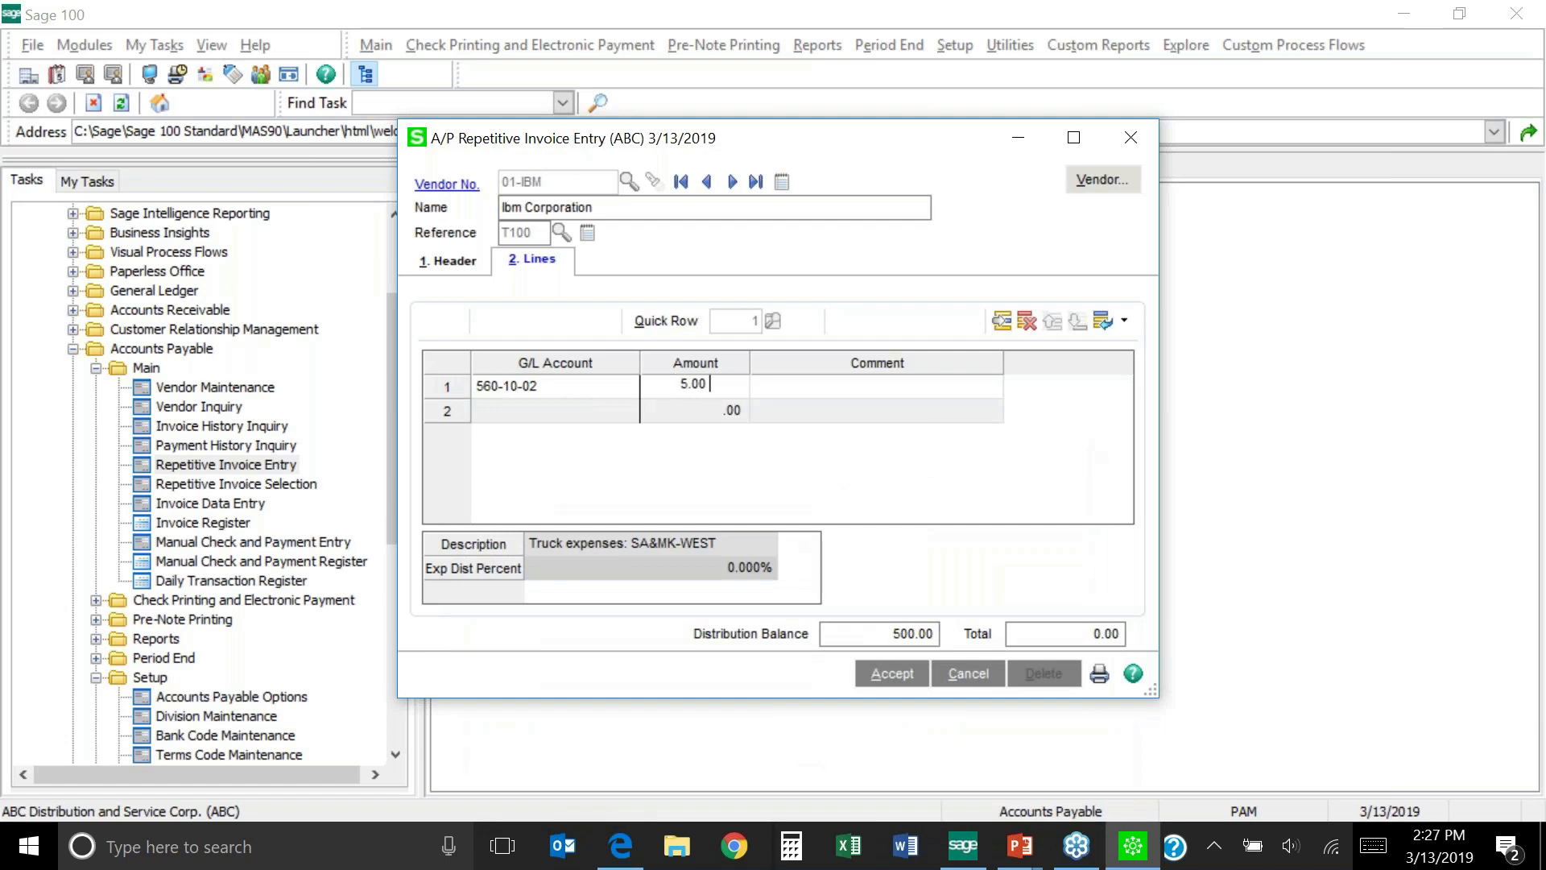
pyautogui.press('Tab')
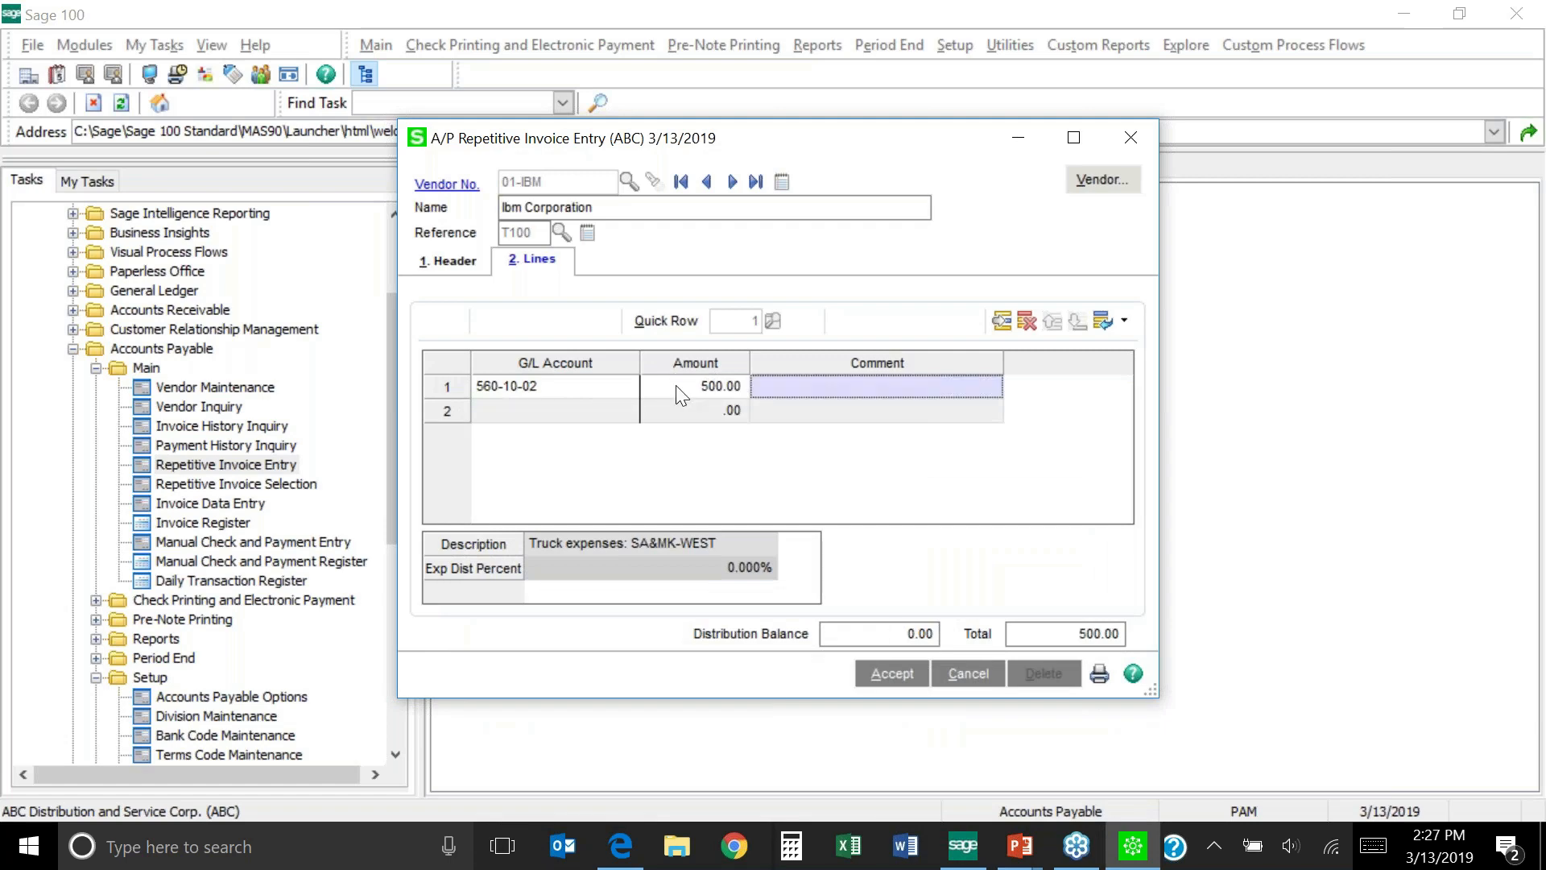
pyautogui.click(892, 678)
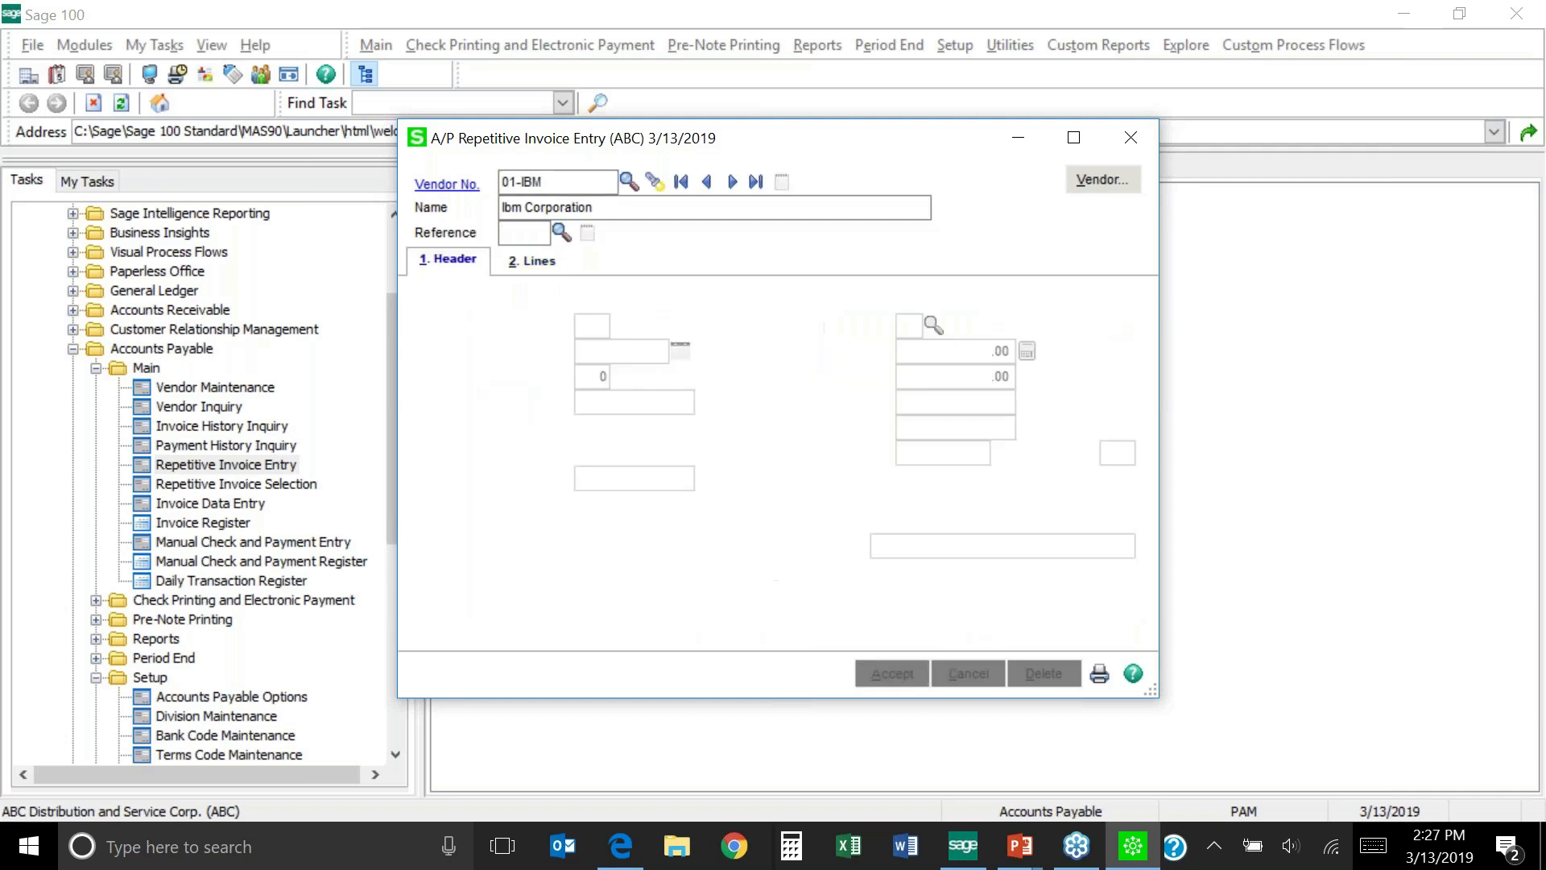
# Review the list of existing repetitive invoices, and close the list and Repetitive Invoice Entry
pyautogui.click(655, 184)
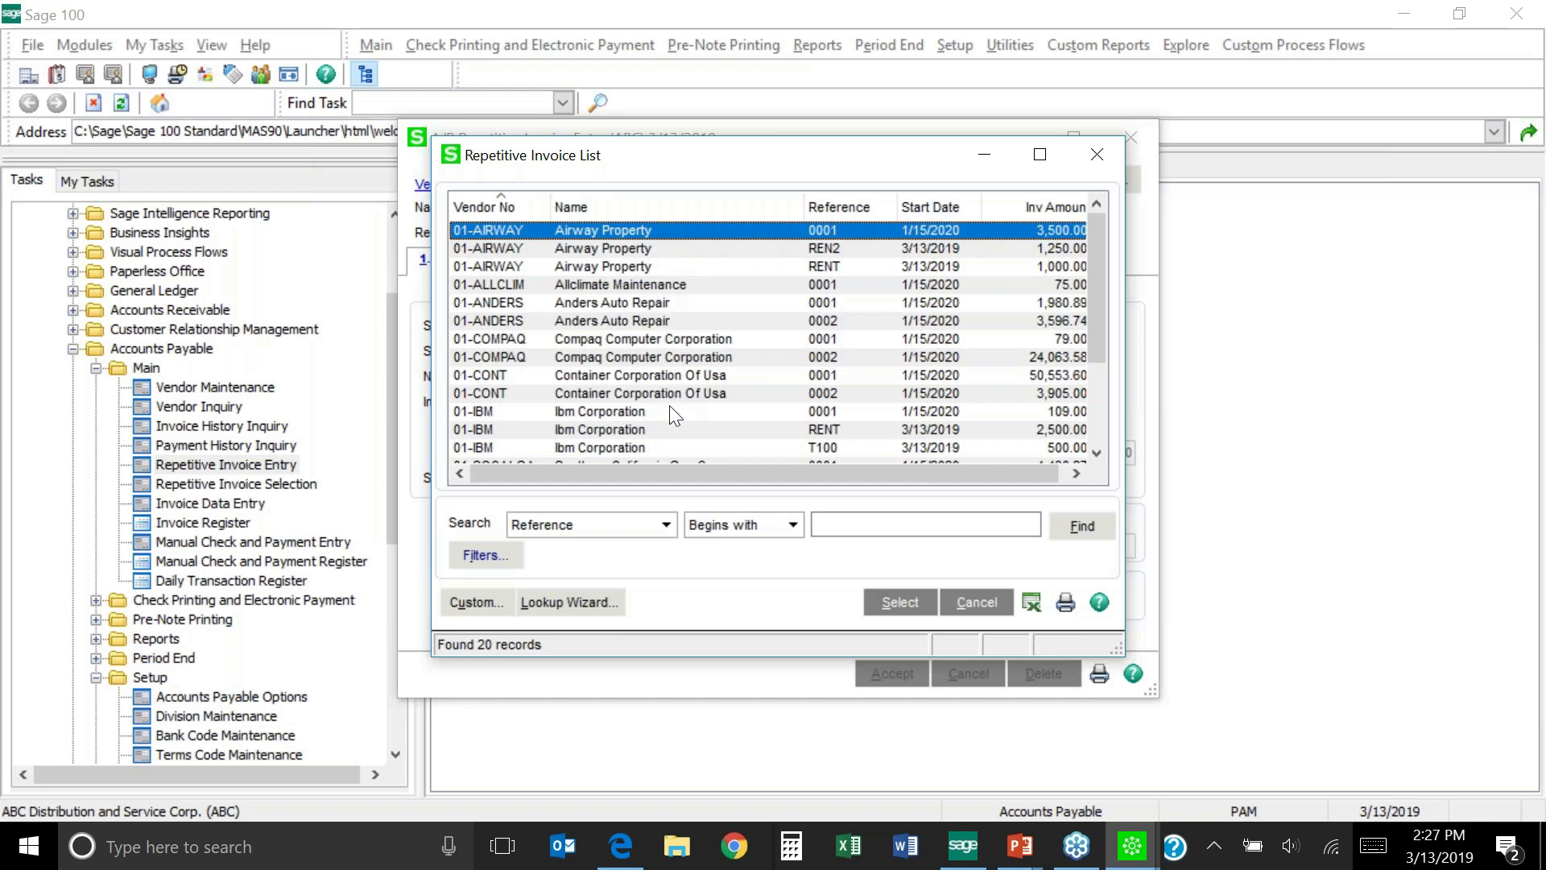
pyautogui.moveTo(1094, 311); pyautogui.dragTo(1095, 267)
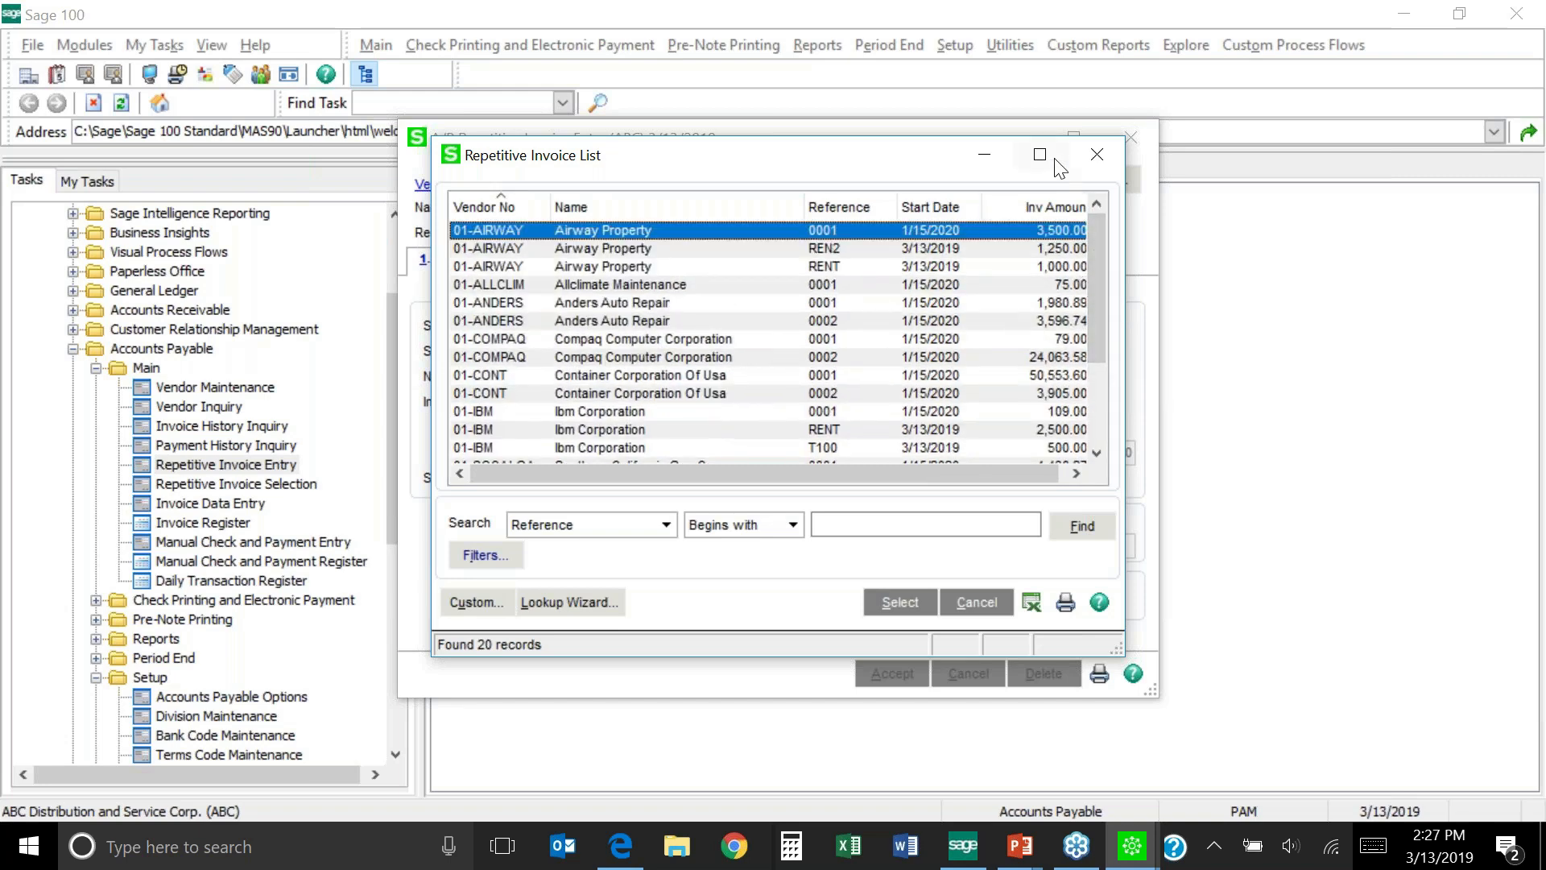
pyautogui.click(1109, 153)
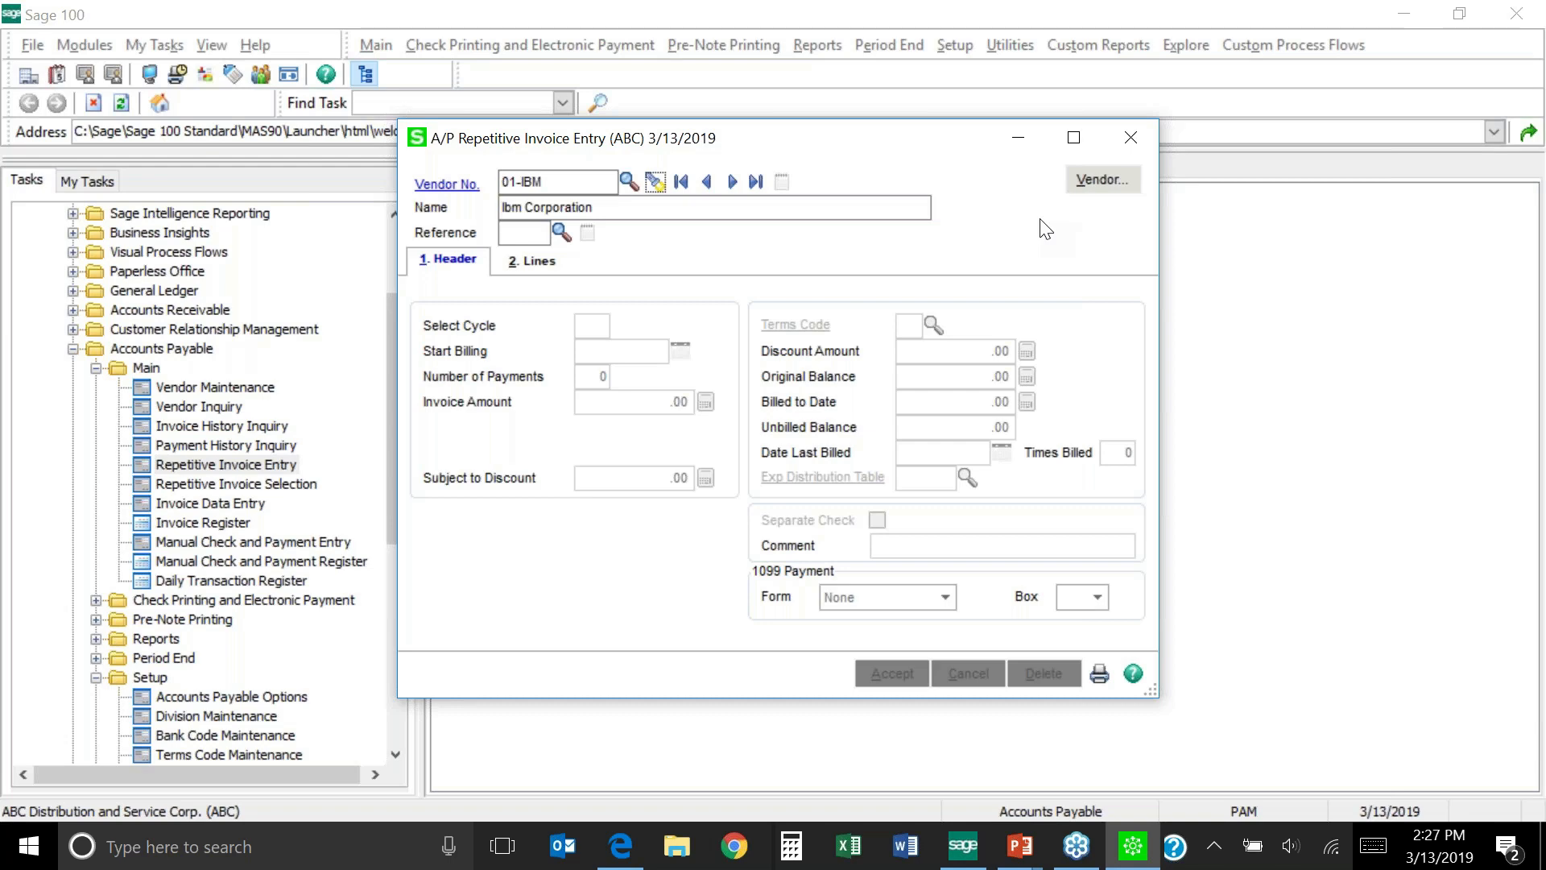
pyautogui.click(1129, 139)
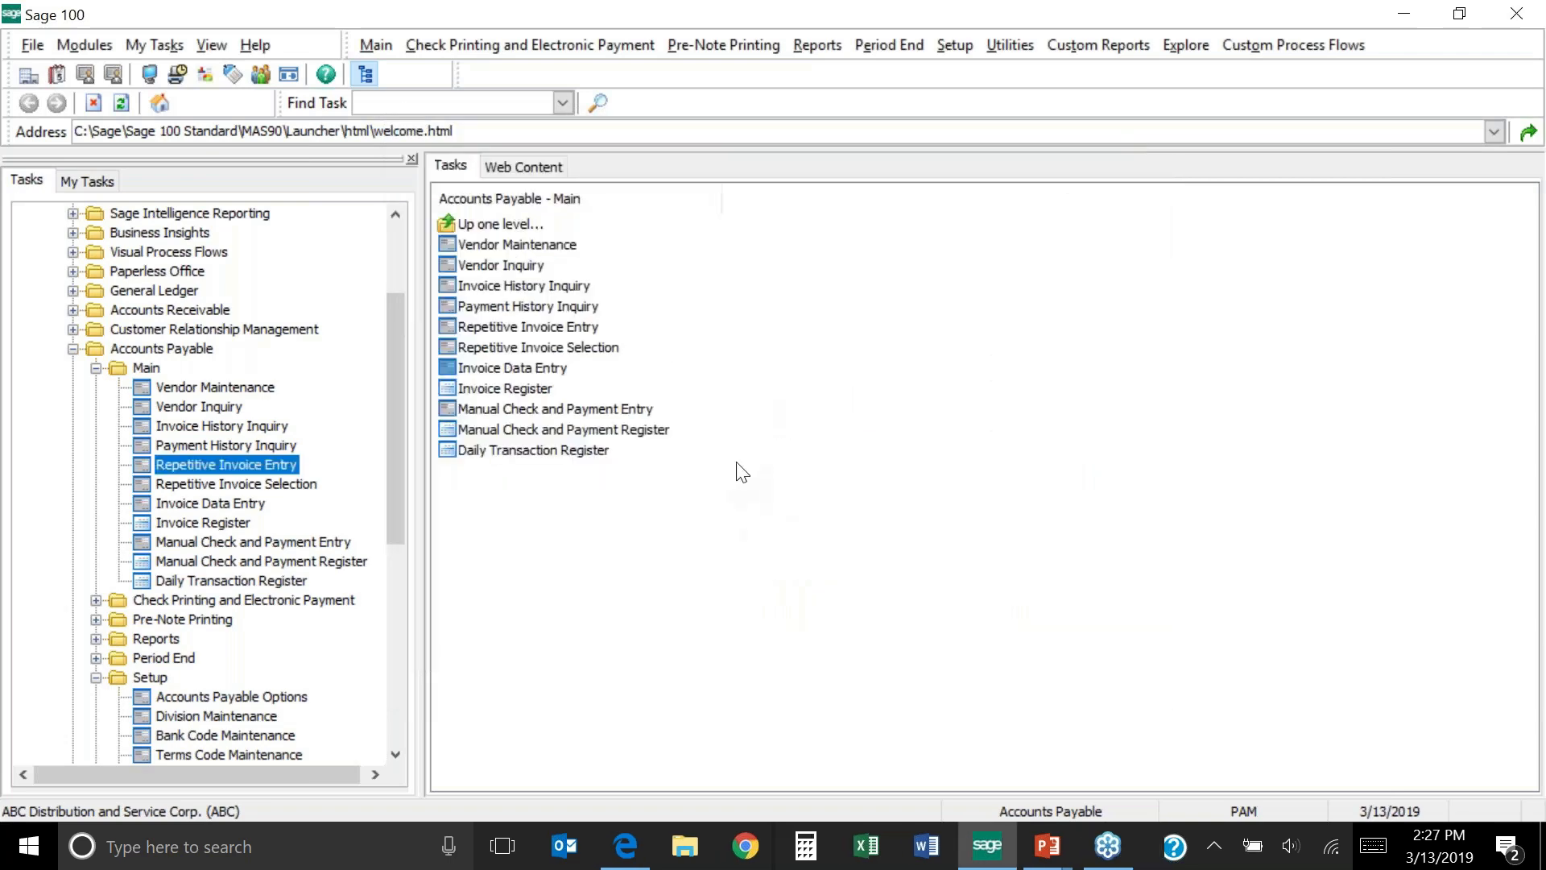
# Start Repetitive Invoice Selection and assign it to the existing invoice batch
pyautogui.click(516, 352)
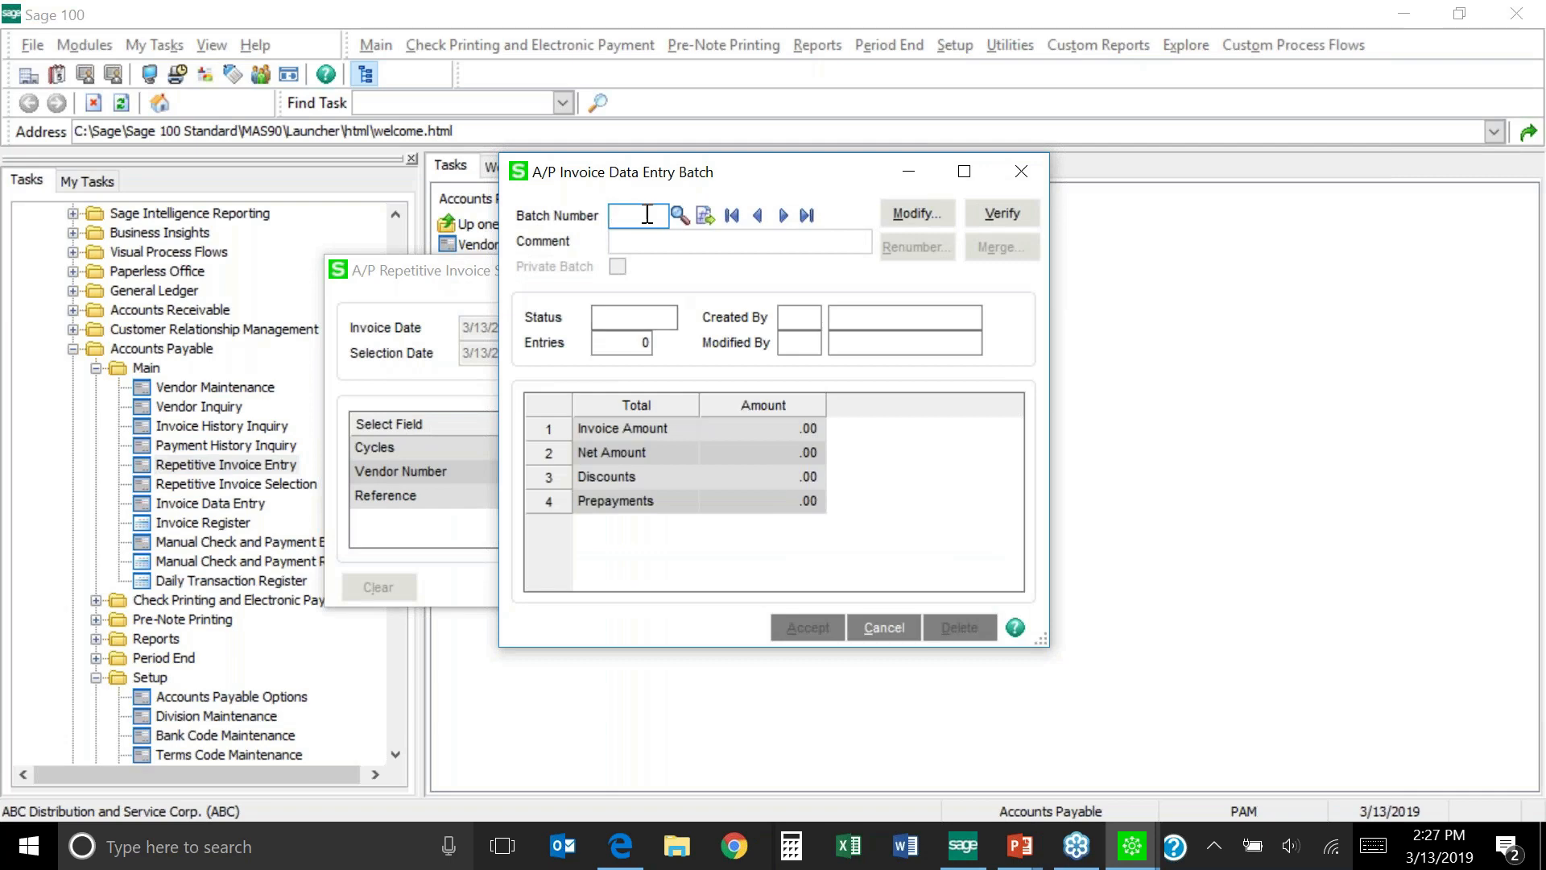
pyautogui.click(680, 215)
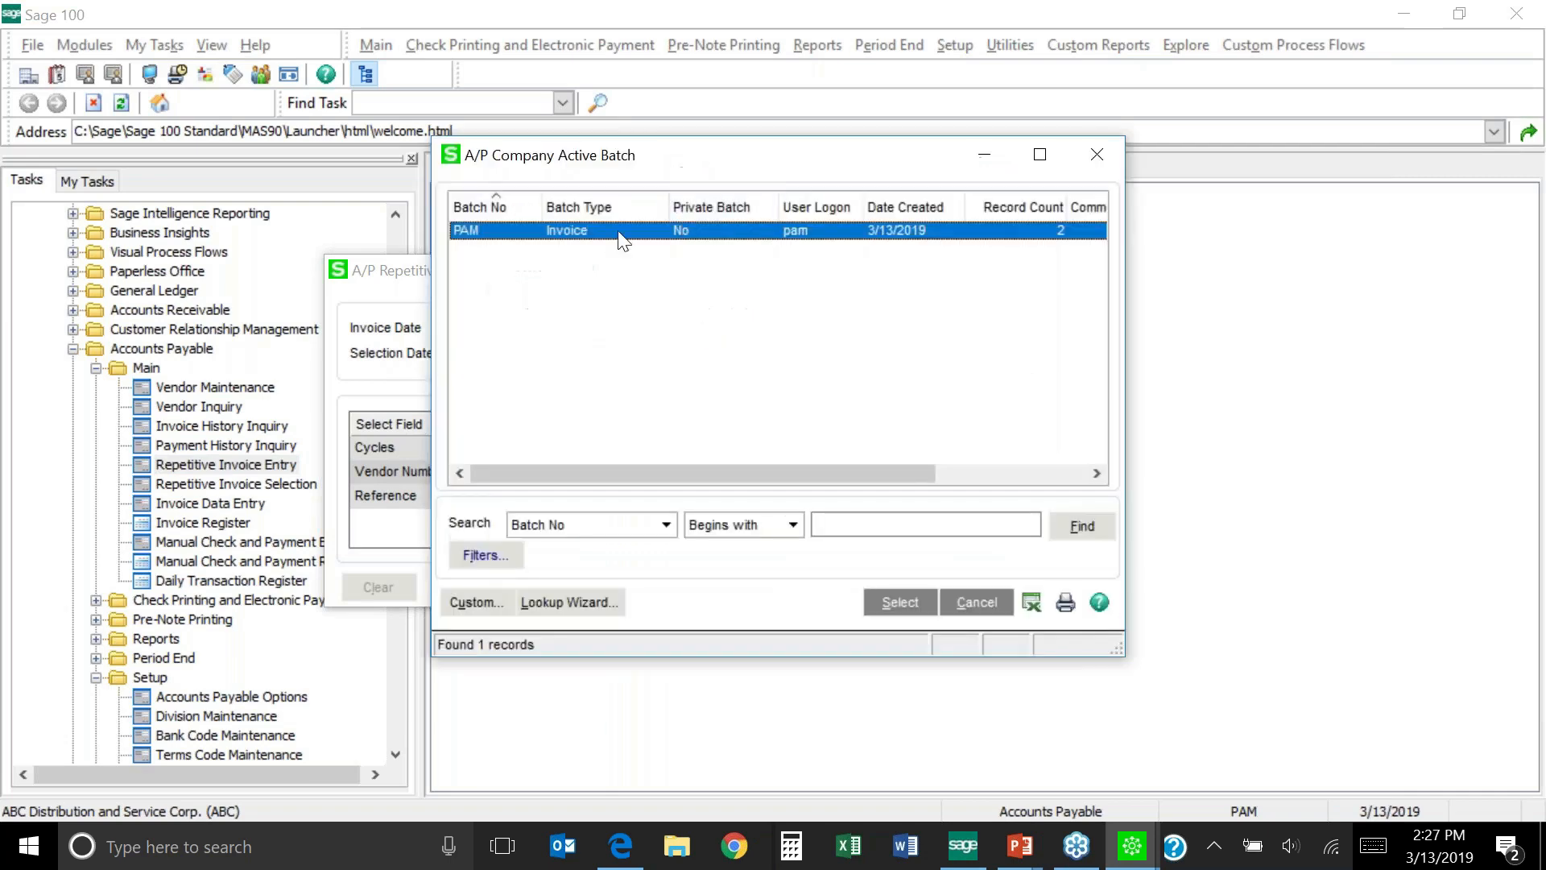
pyautogui.doubleClick(620, 234)
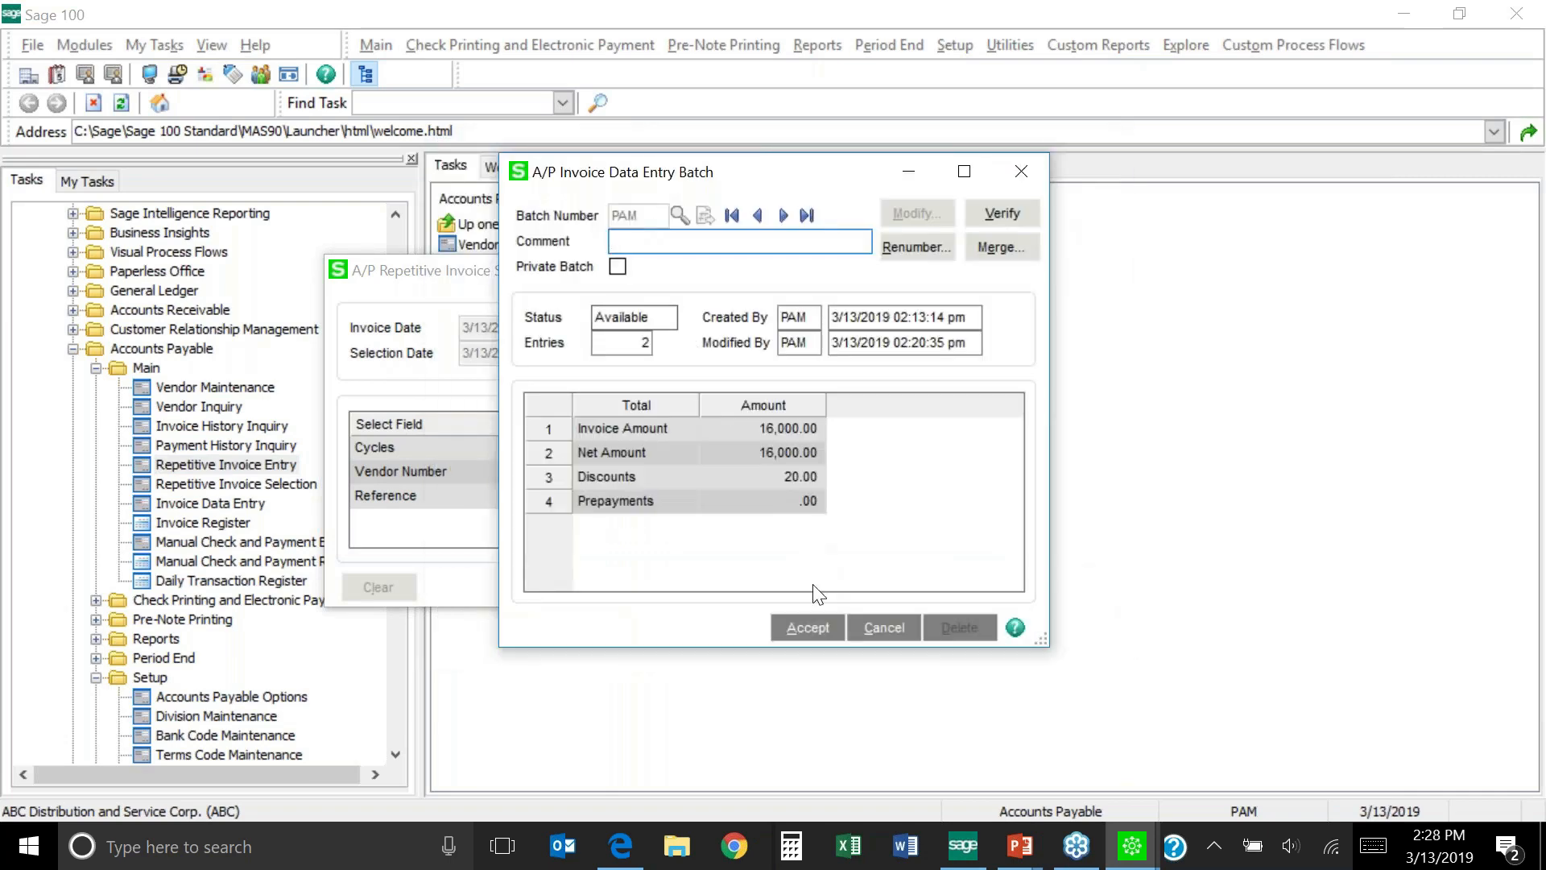
pyautogui.click(806, 633)
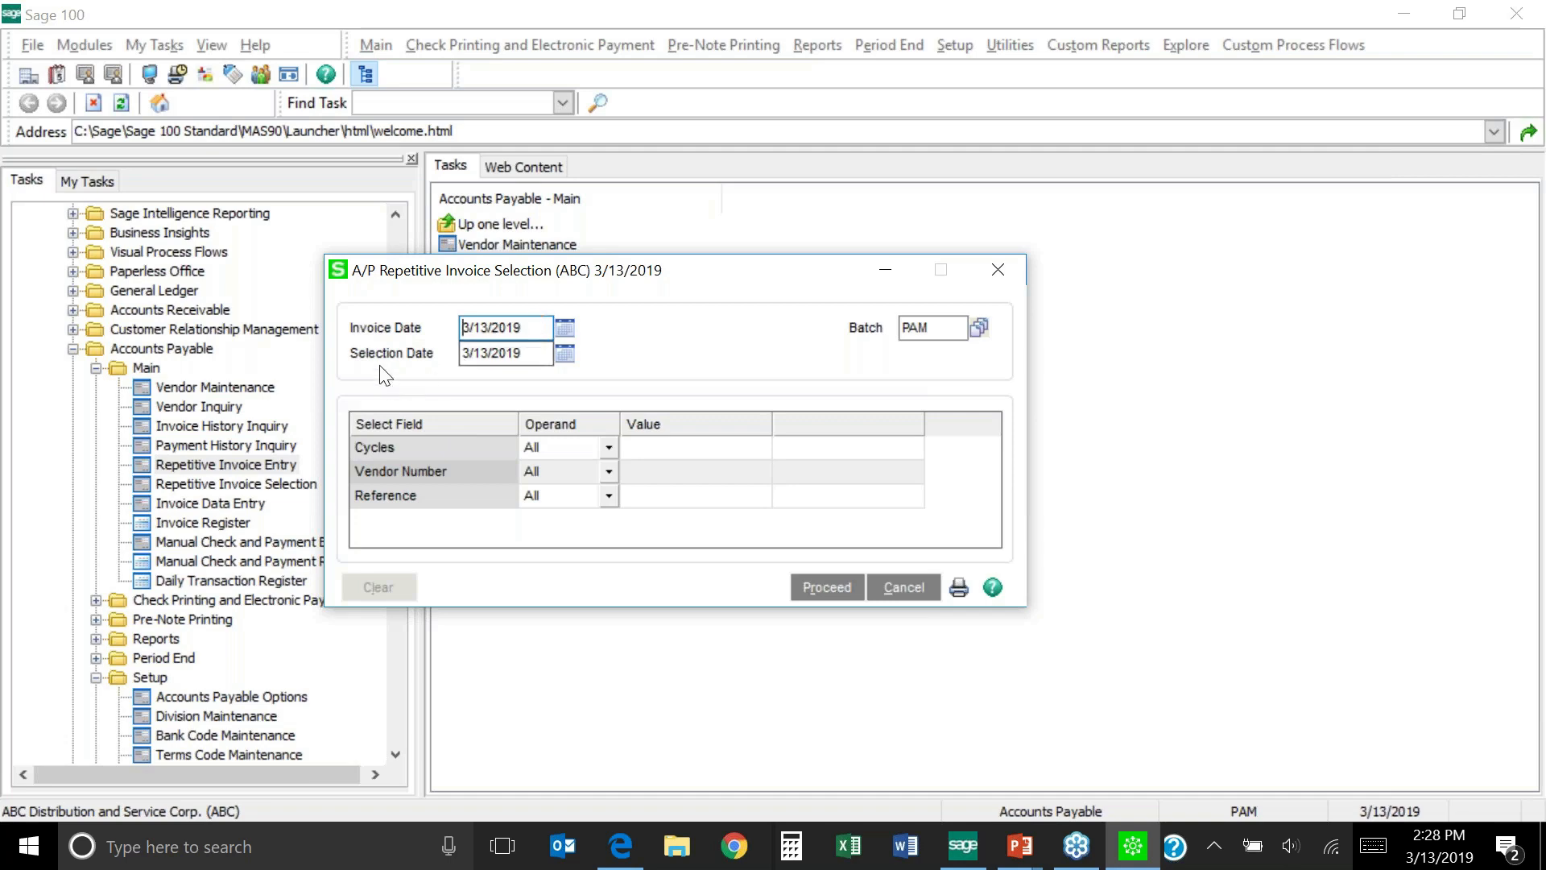
# Limit the repetitive invoice selection to cycles equal to M and run it
pyautogui.click(535, 353)
pyautogui.click(609, 447)
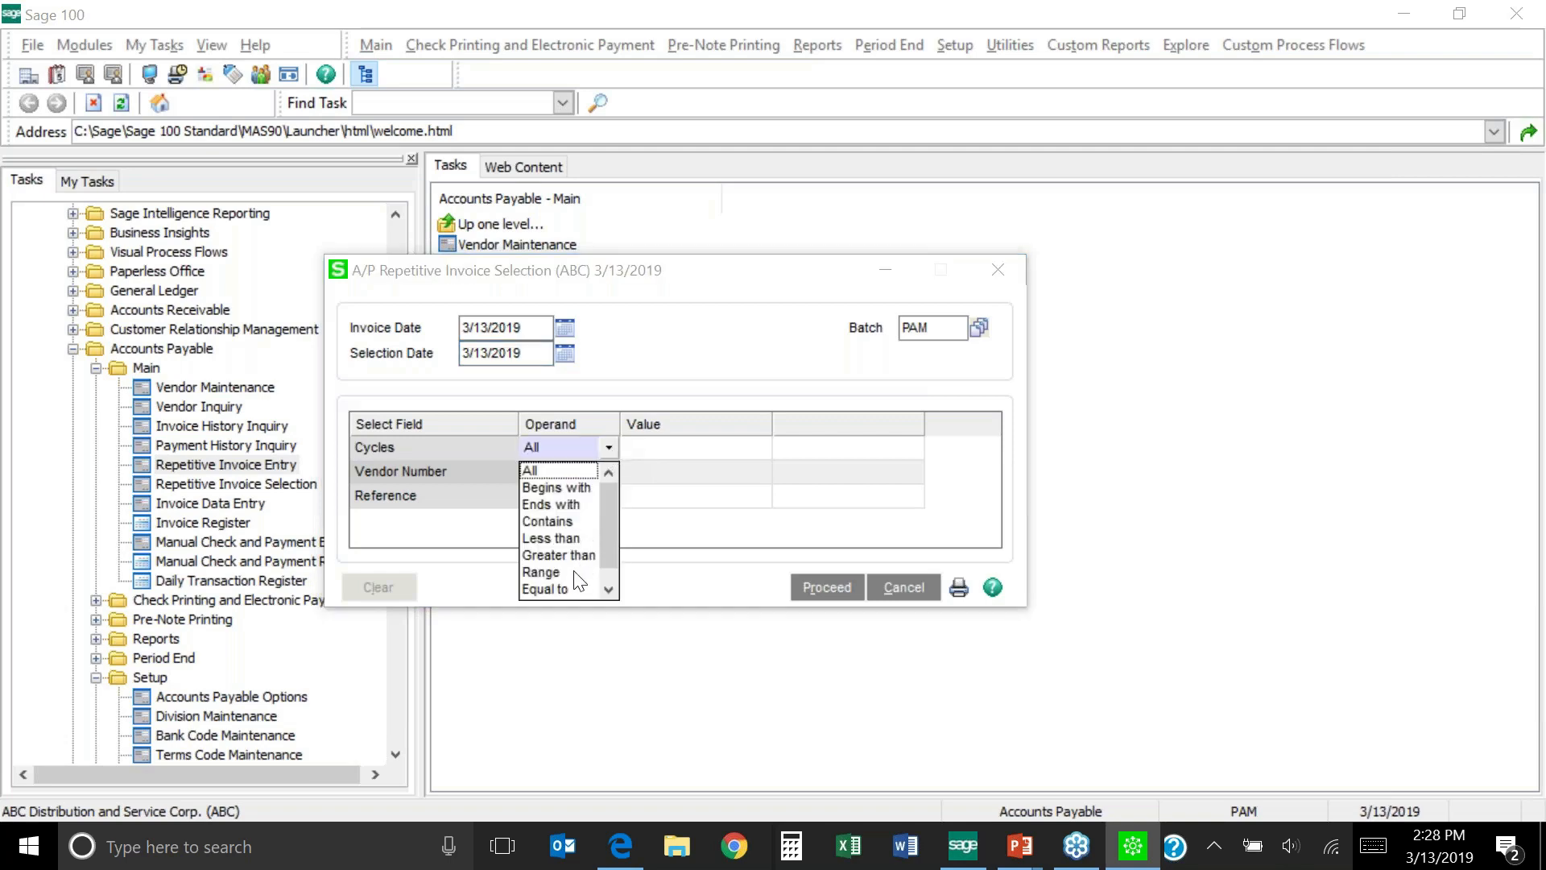
pyautogui.click(573, 592)
pyautogui.click(698, 447)
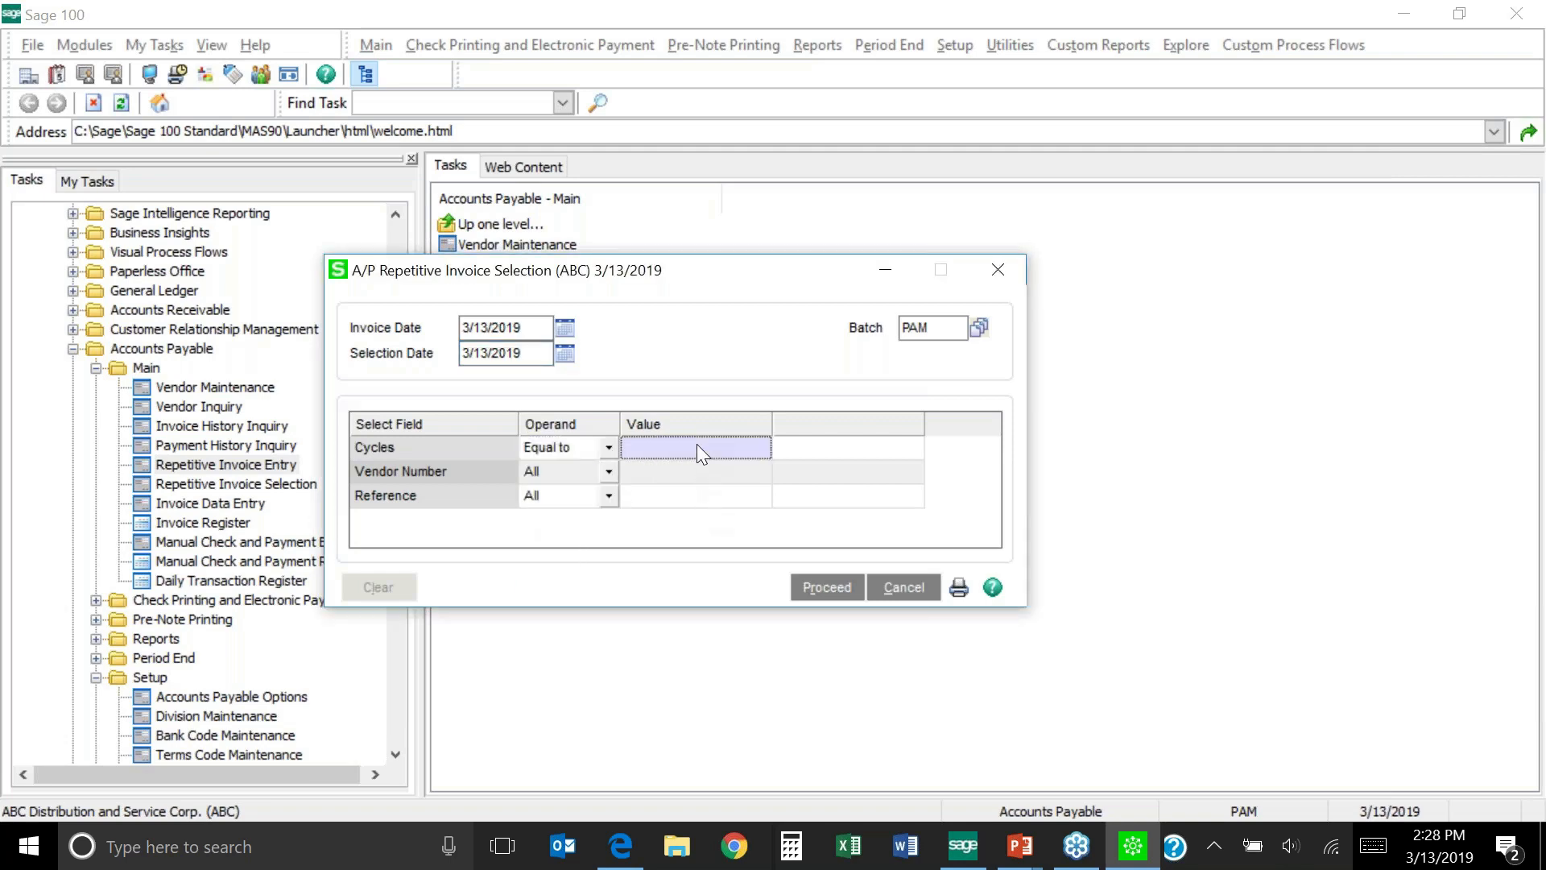
pyautogui.write('M')
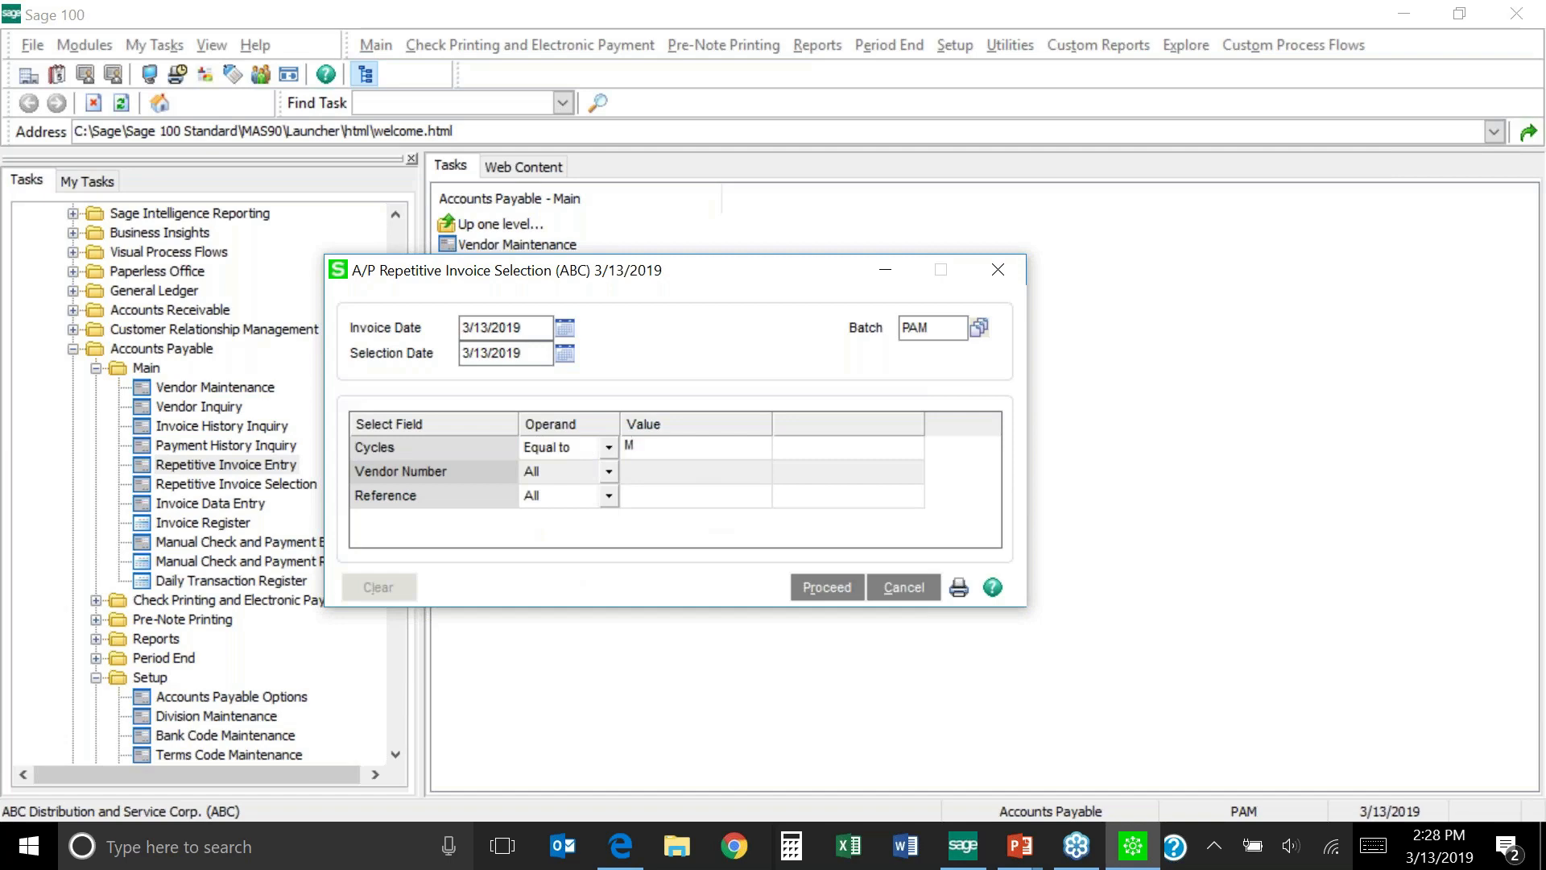
pyautogui.press('Tab')
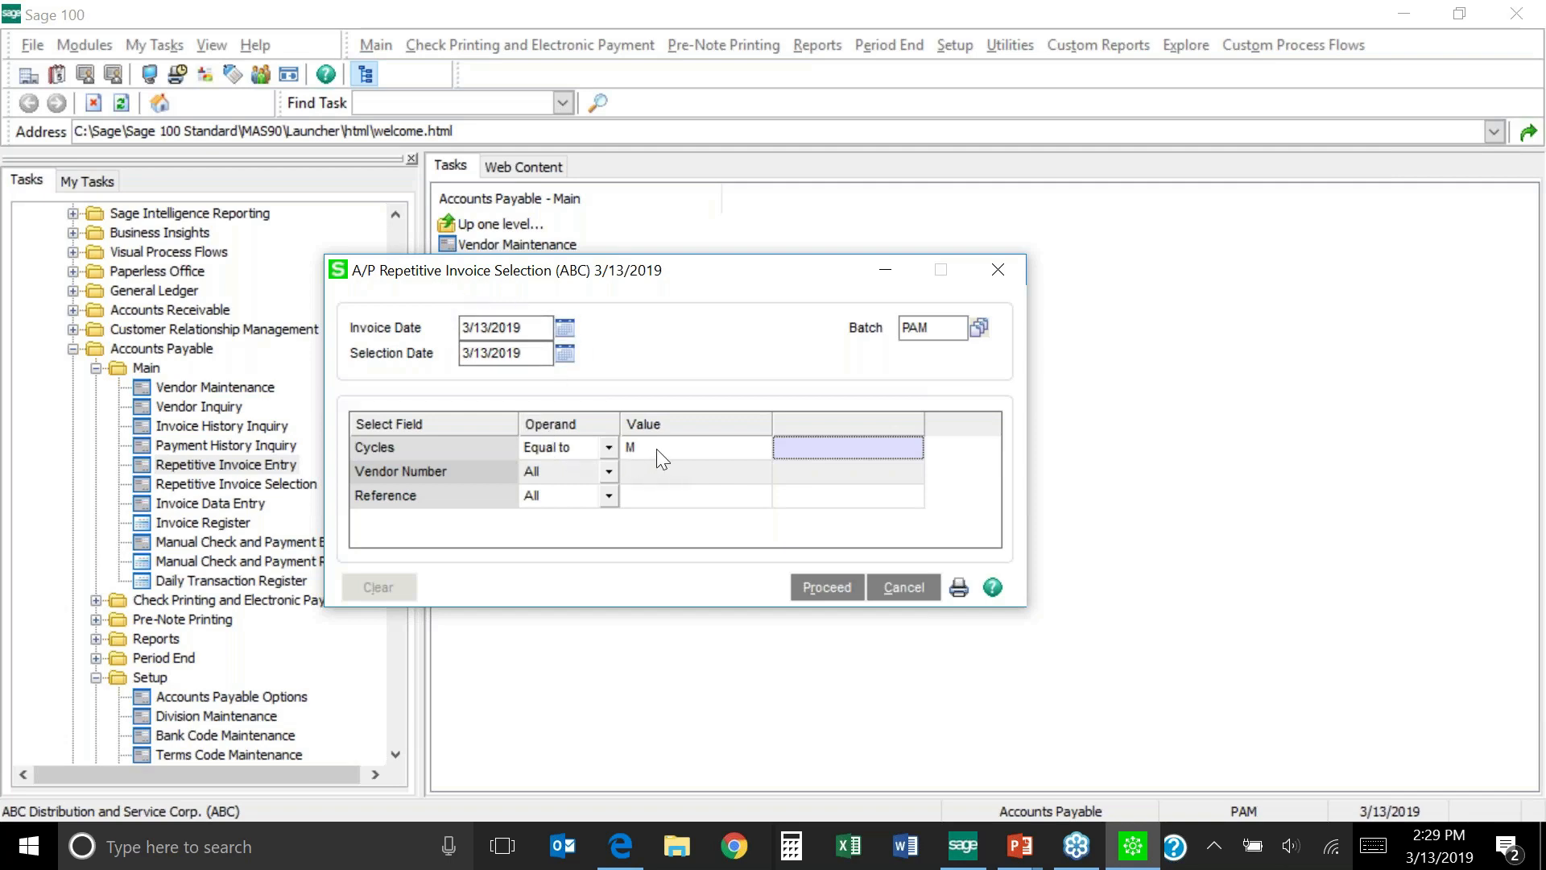
pyautogui.click(827, 588)
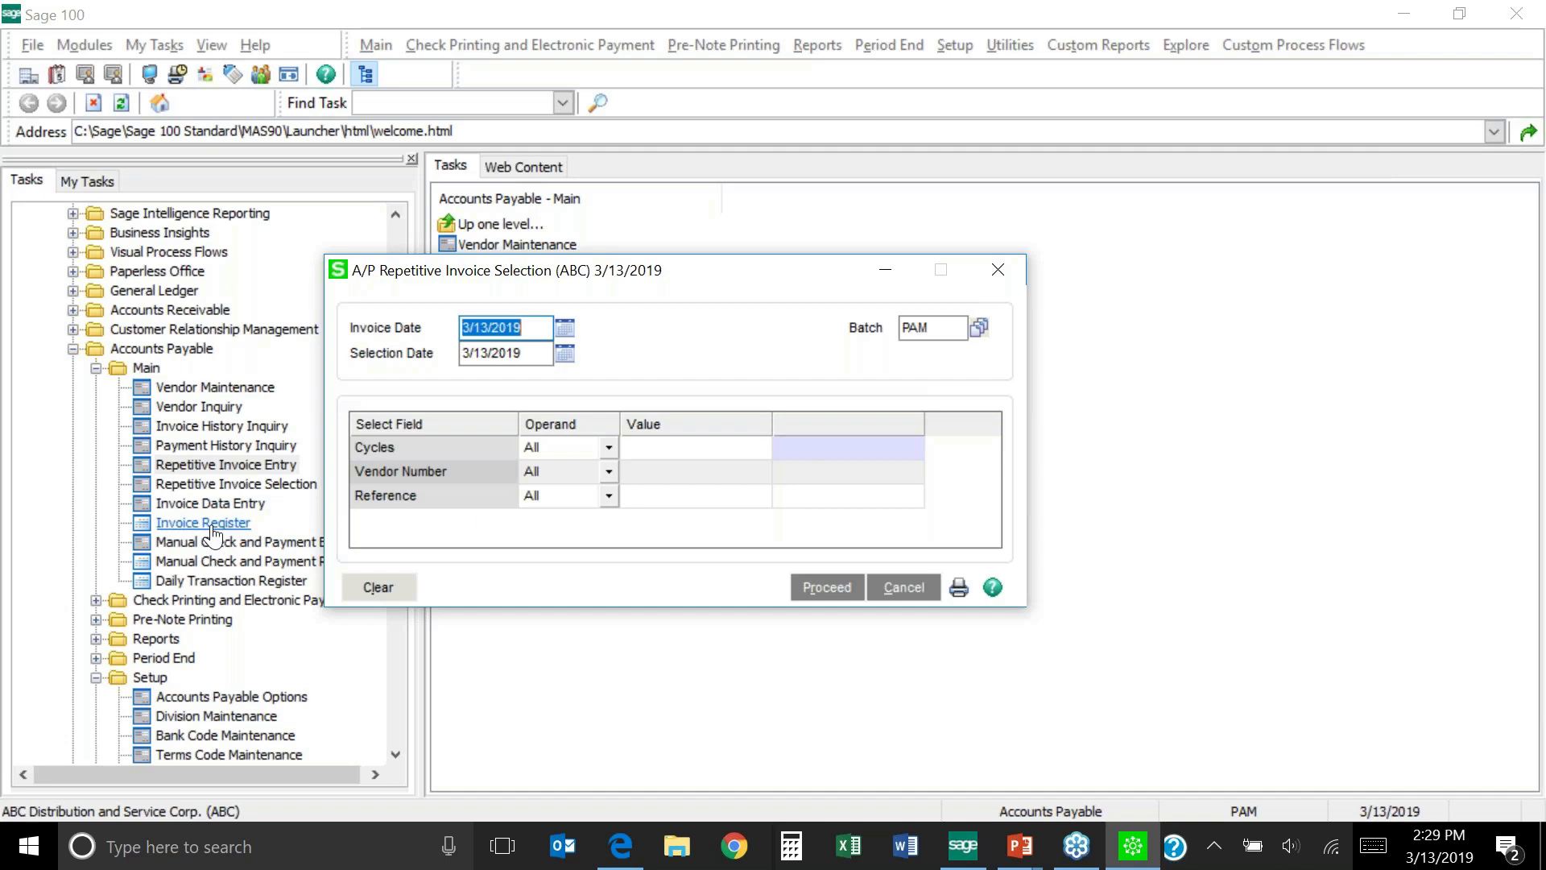
# Select the invoice data entry batch for printing and proceed to the Accounts Payable Invoice Register
pyautogui.click(959, 590)
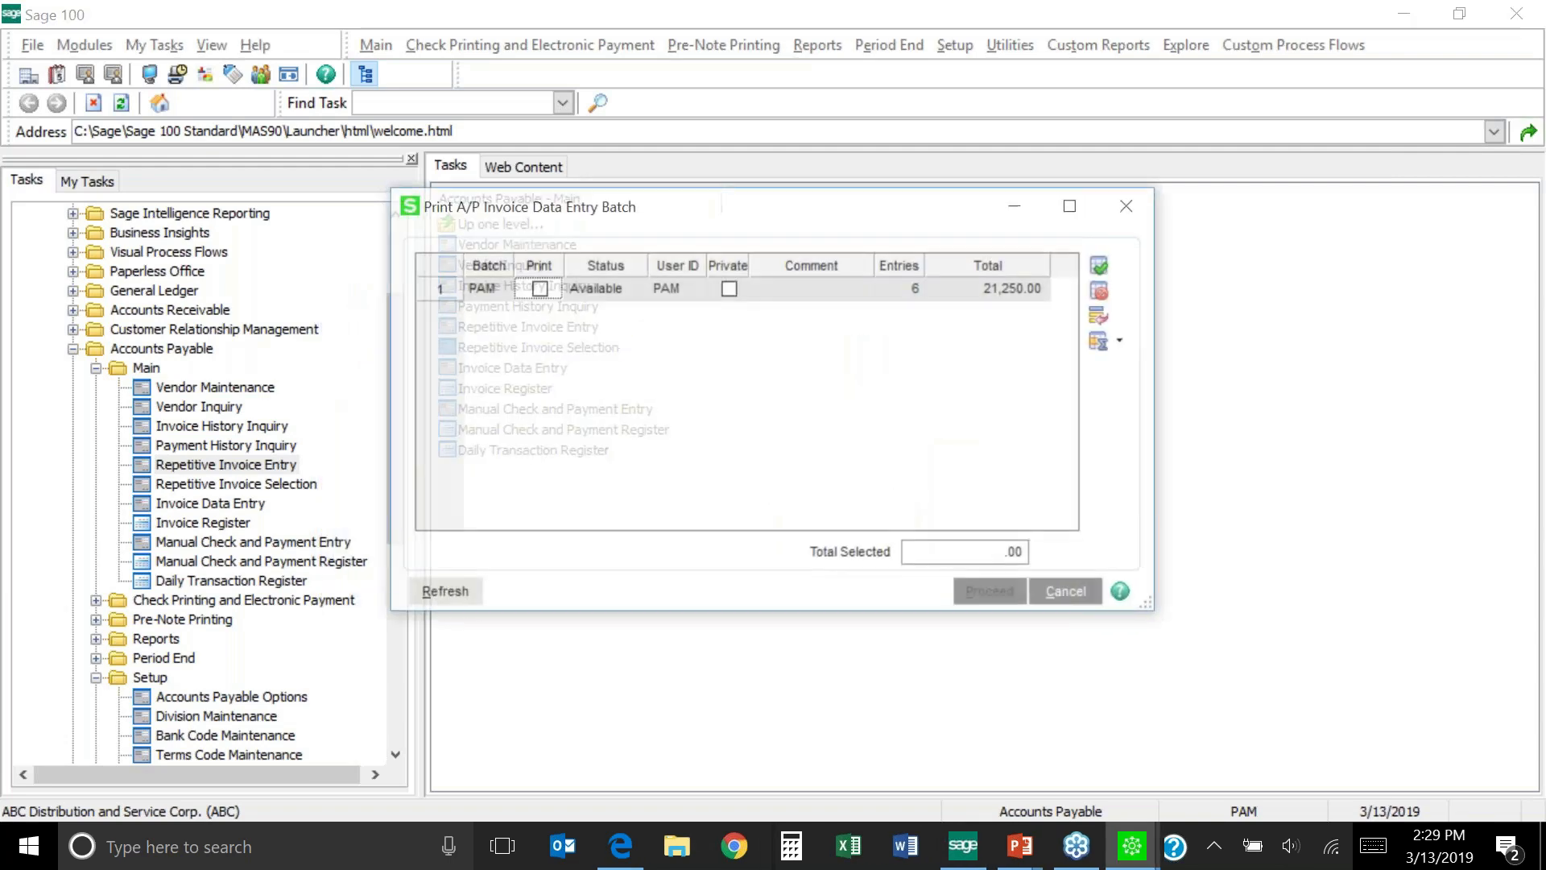
pyautogui.click(540, 288)
pyautogui.click(995, 601)
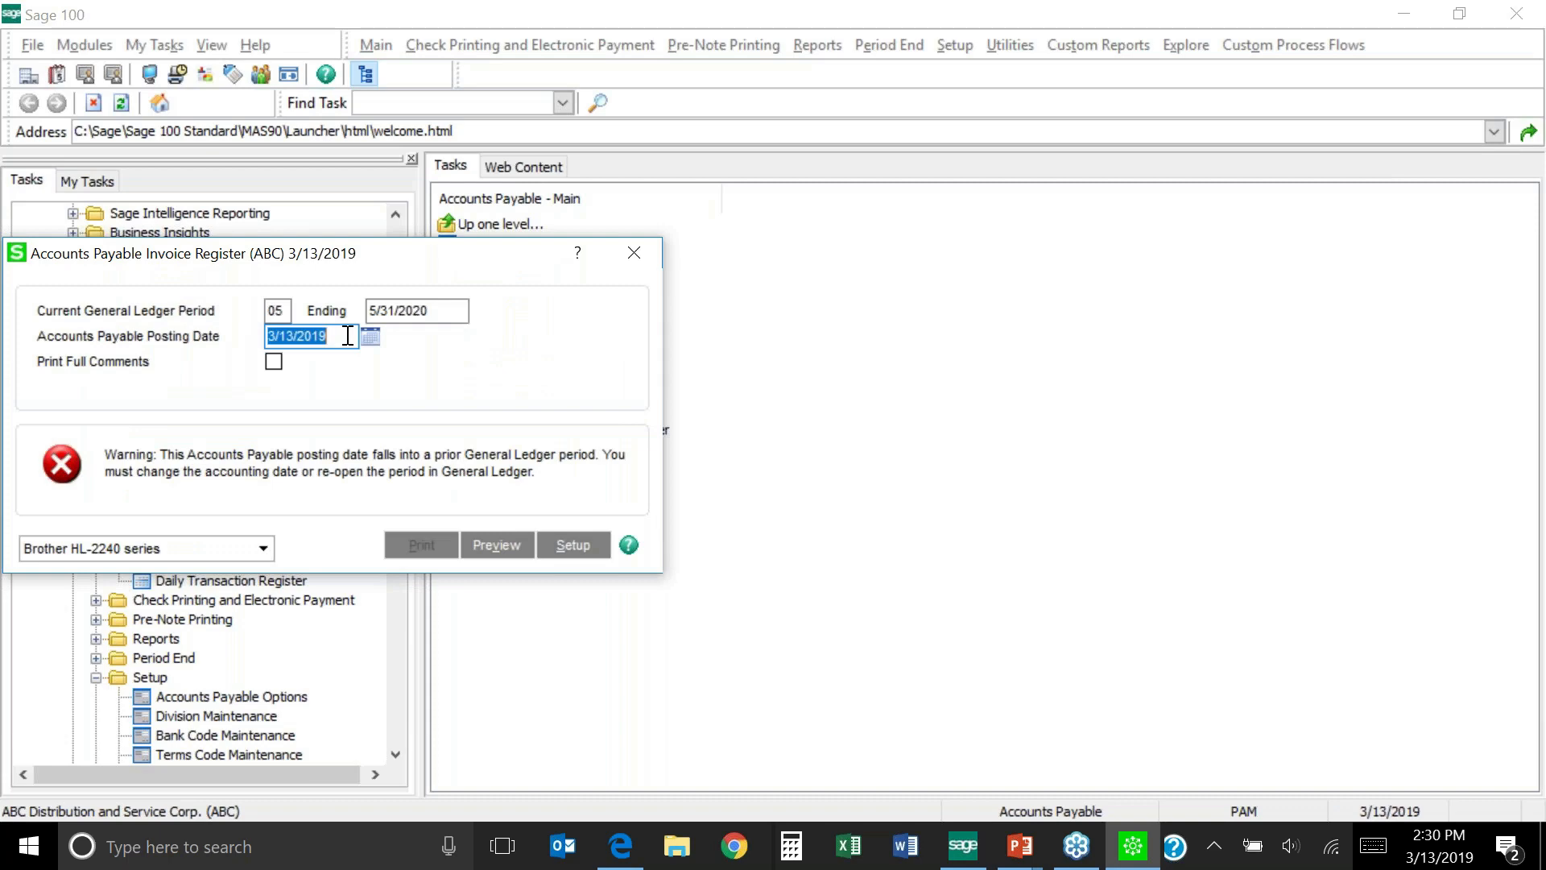
# Set the Accounts Payable posting date to 5/31/2020, enable full comments, and preview the Invoice Register
pyautogui.write('0531')
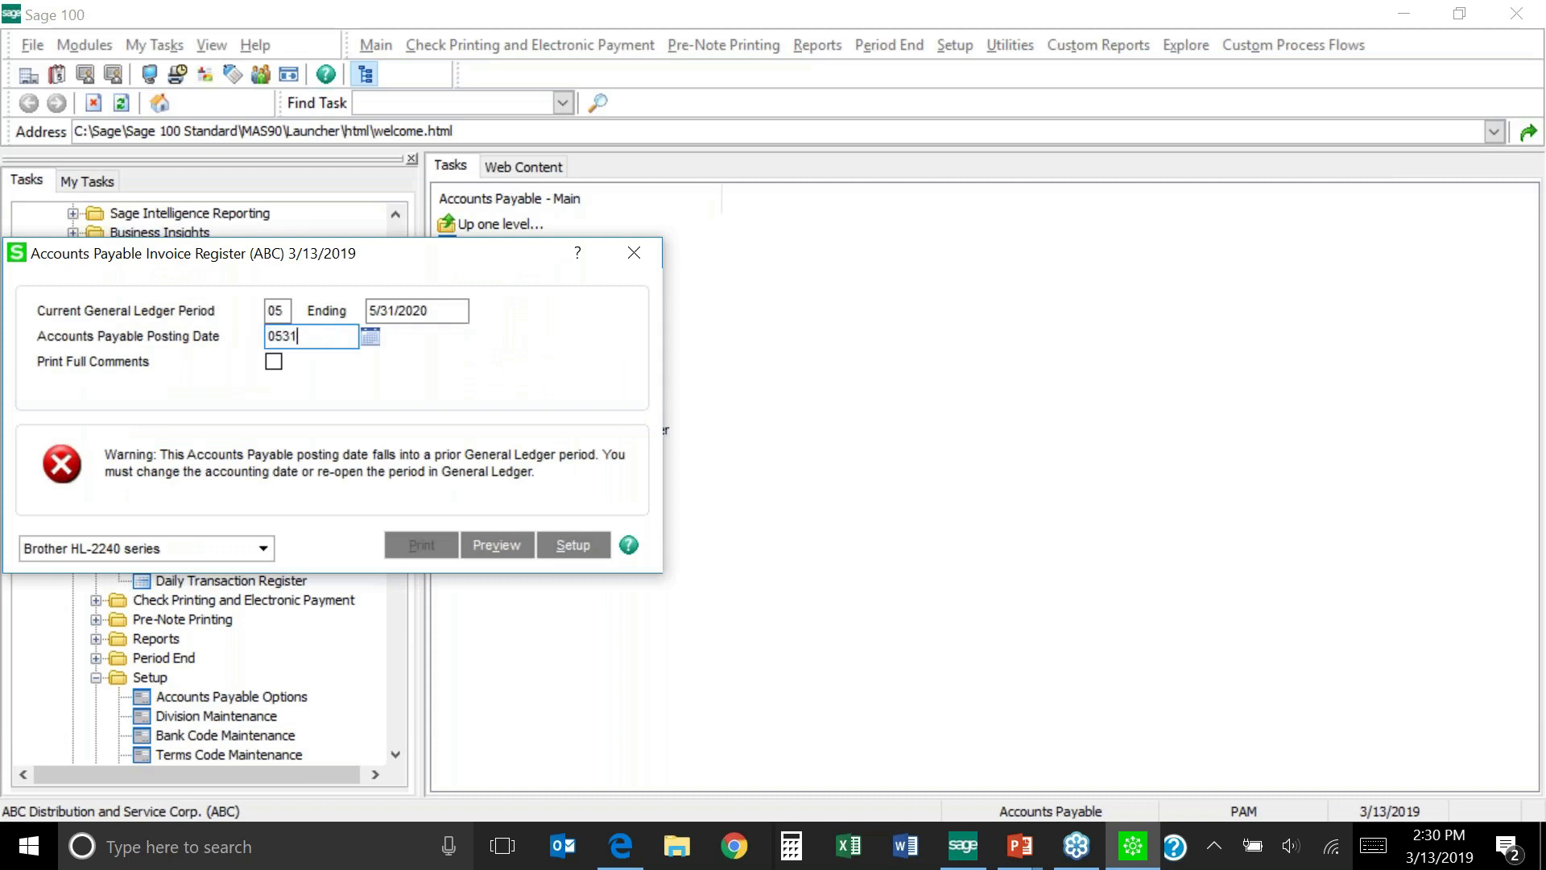
pyautogui.write('2020')
pyautogui.press('Tab')
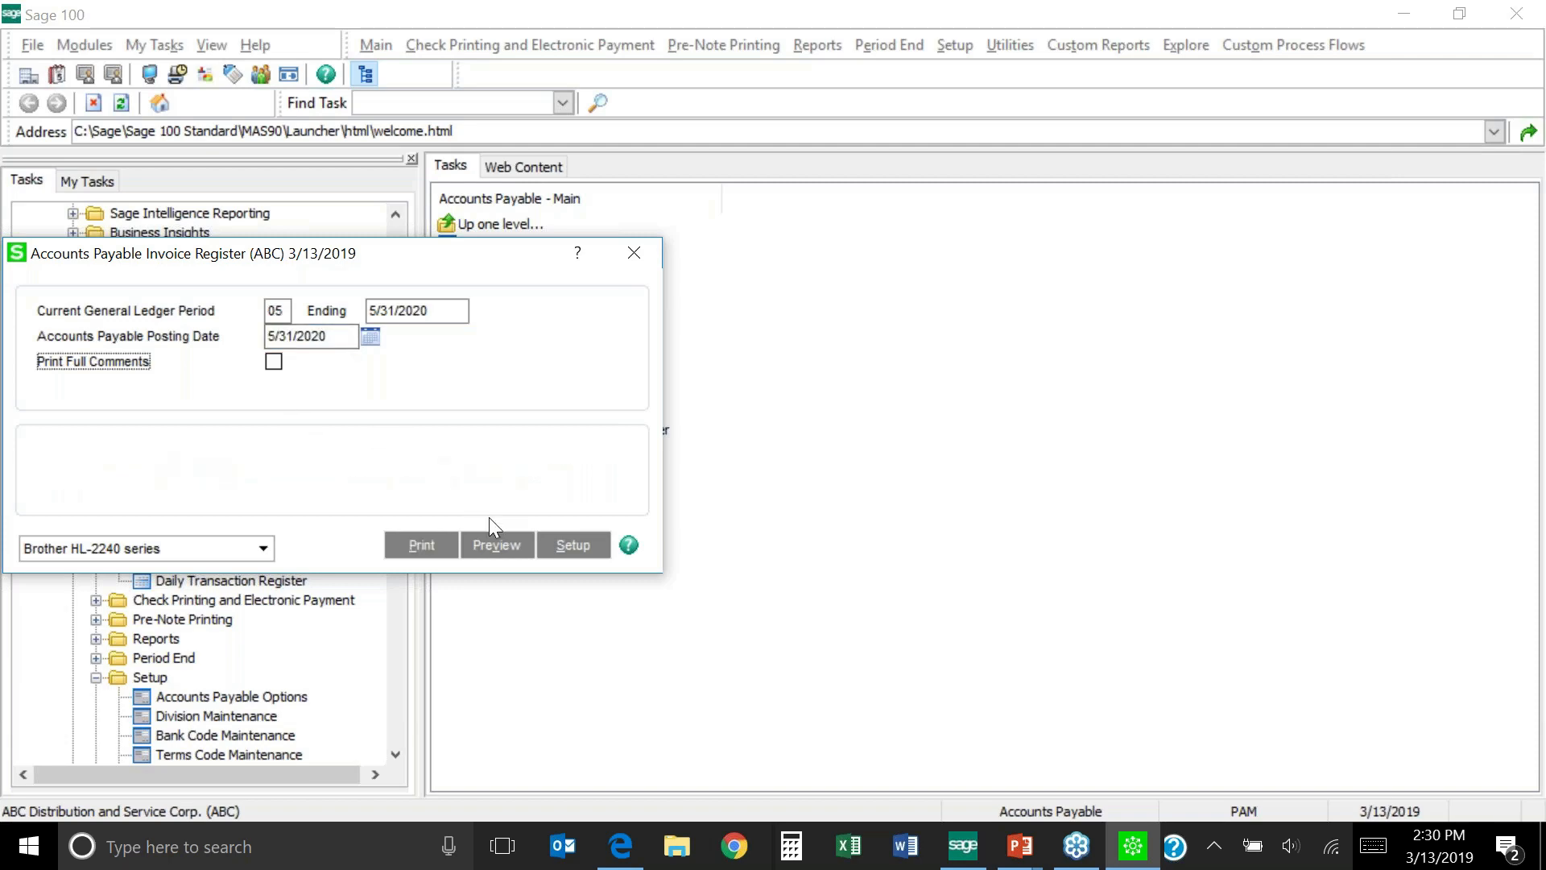
pyautogui.click(274, 363)
pyautogui.click(495, 548)
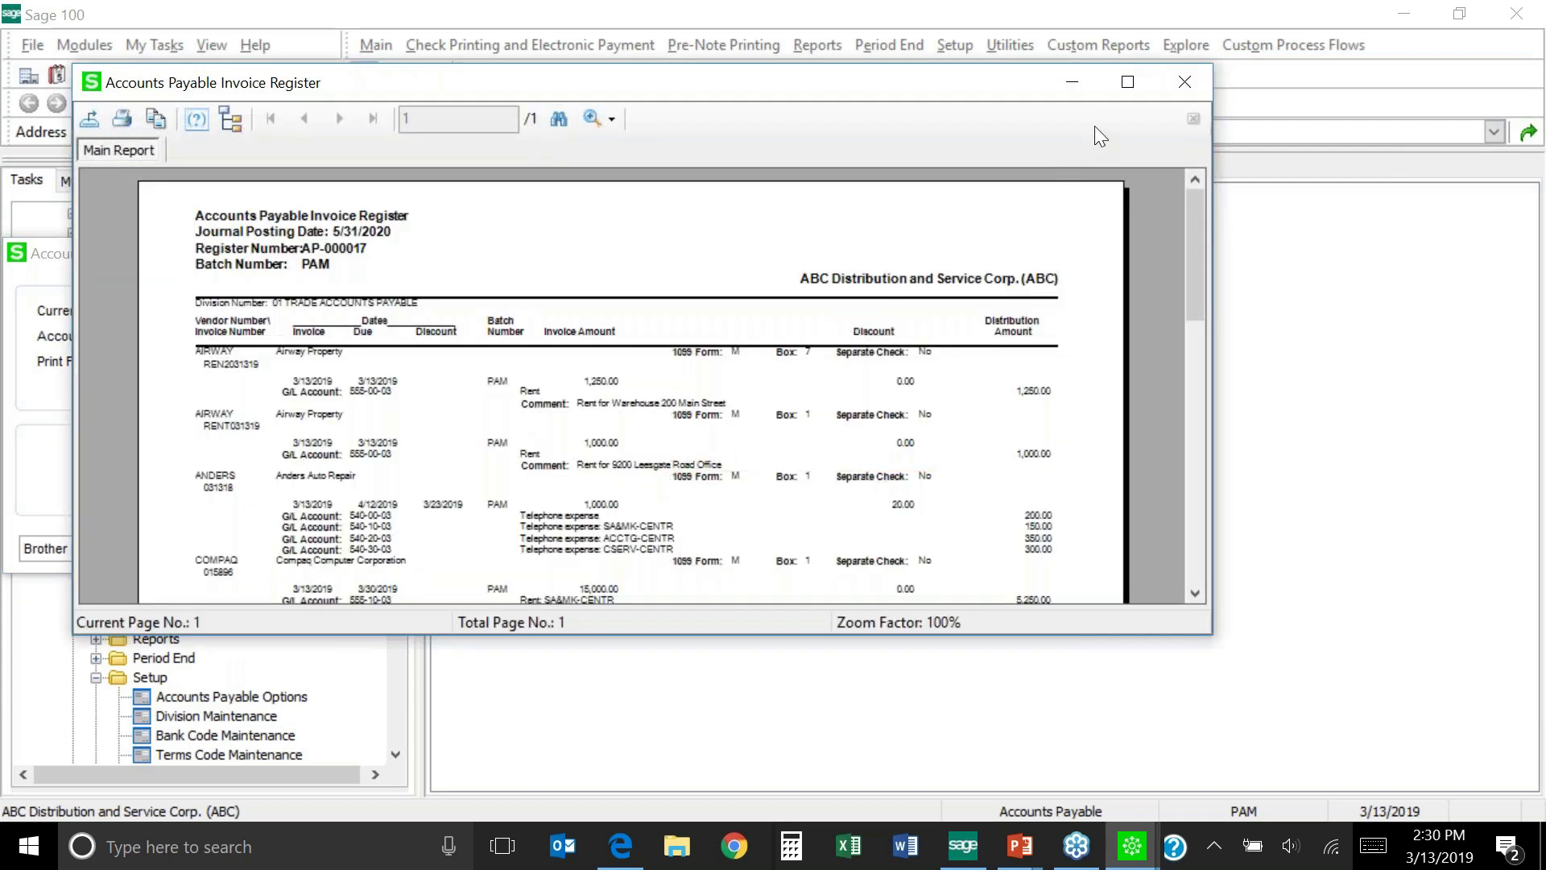
# Examine the maximized Invoice Register at 150% zoom for the repetitive invoices, and close it and the Recap By Division preview
pyautogui.click(1126, 83)
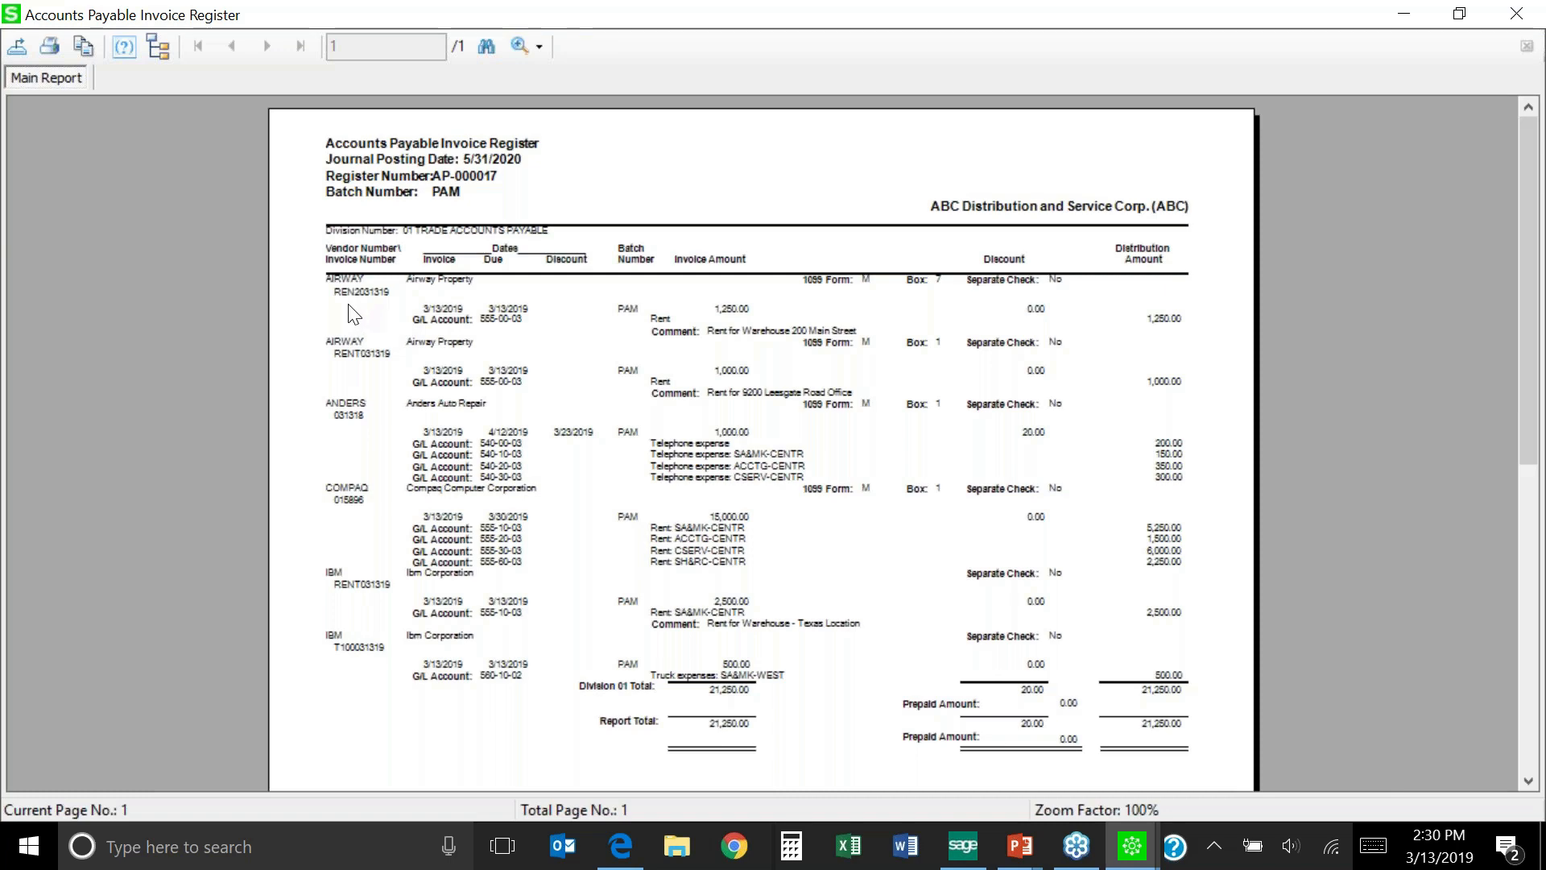
pyautogui.click(360, 354)
pyautogui.click(363, 587)
pyautogui.click(363, 588)
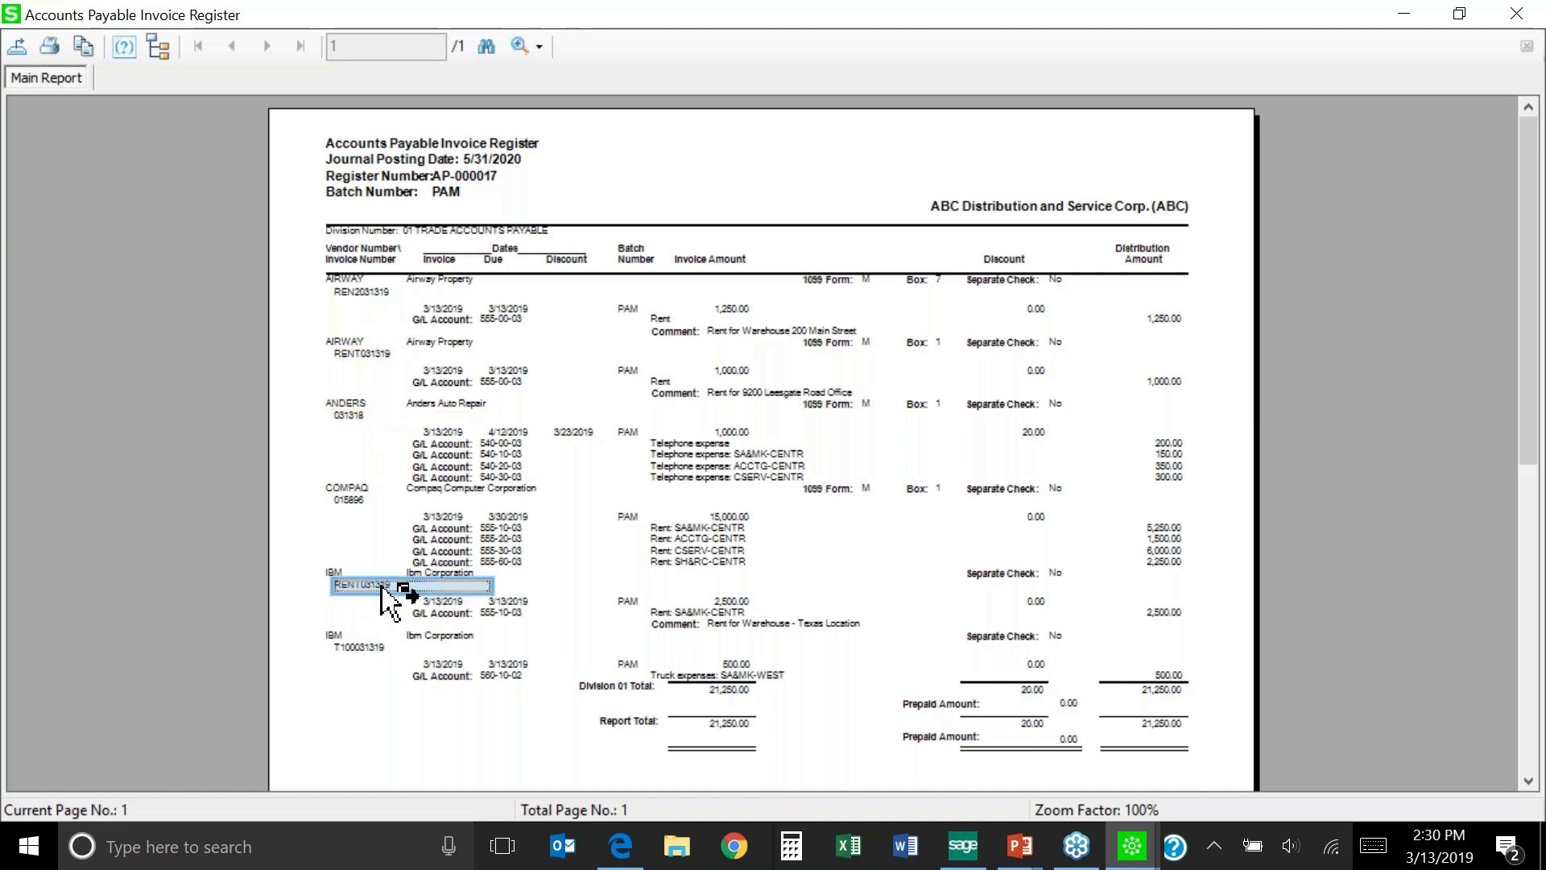
pyautogui.click(538, 47)
pyautogui.click(558, 211)
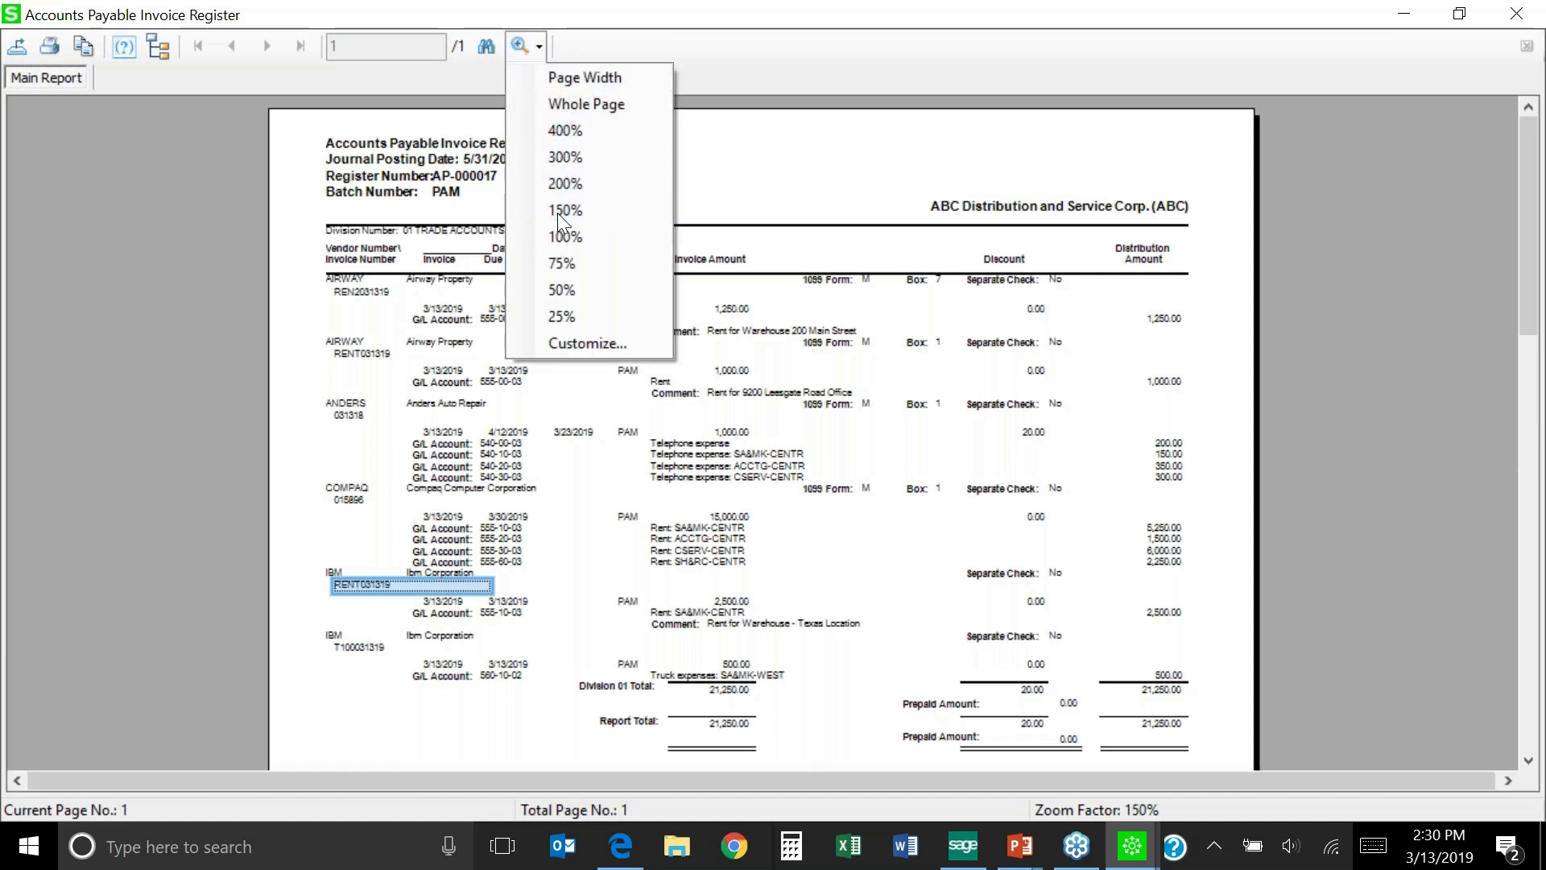
pyautogui.scroll(-2, 412, 592)
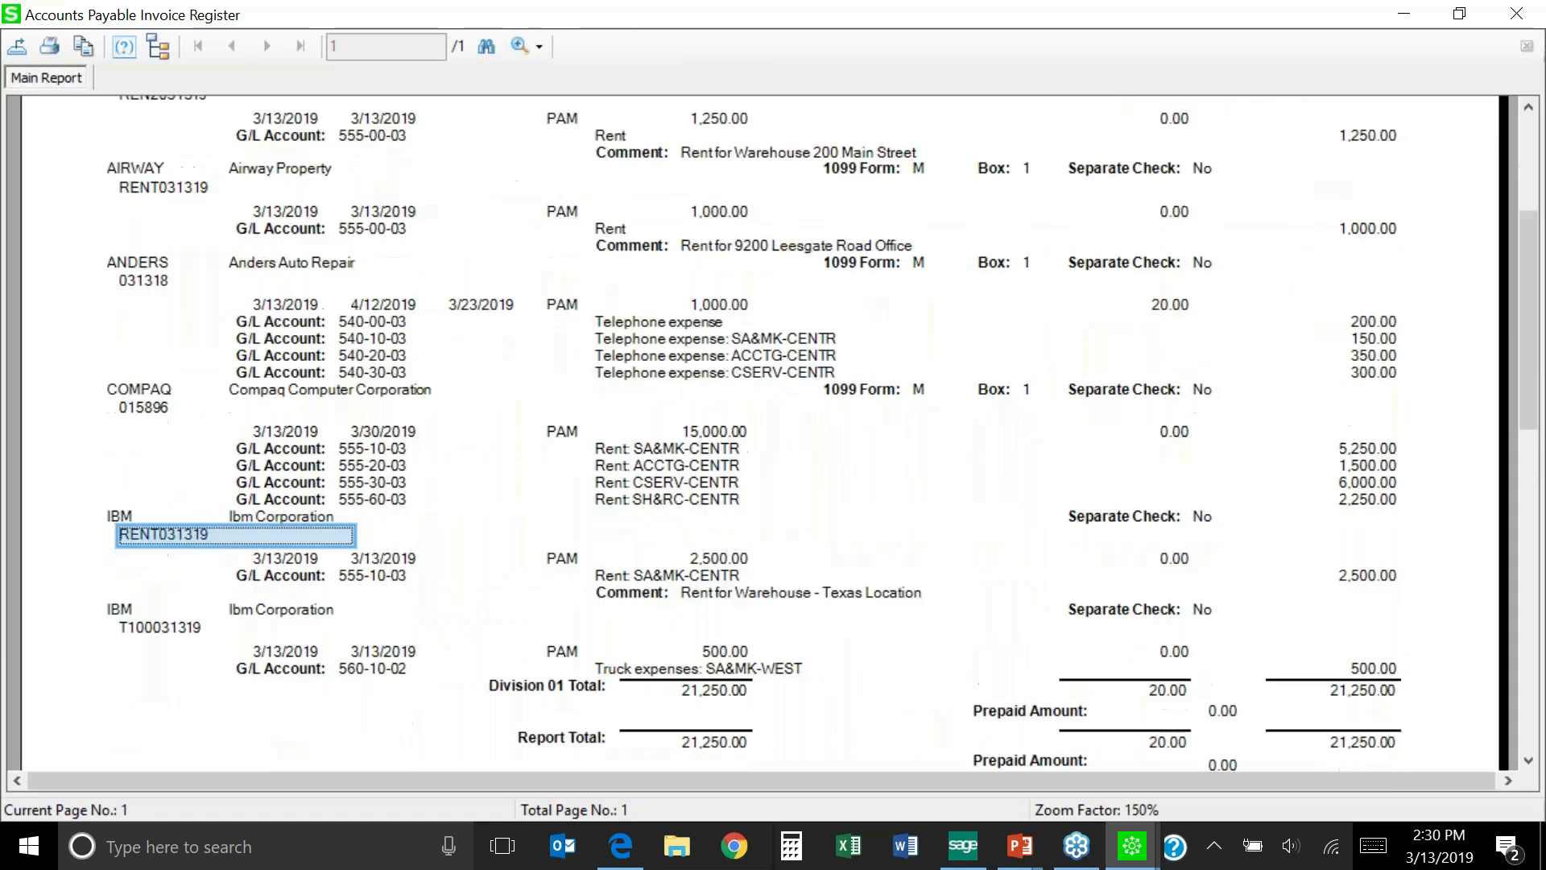
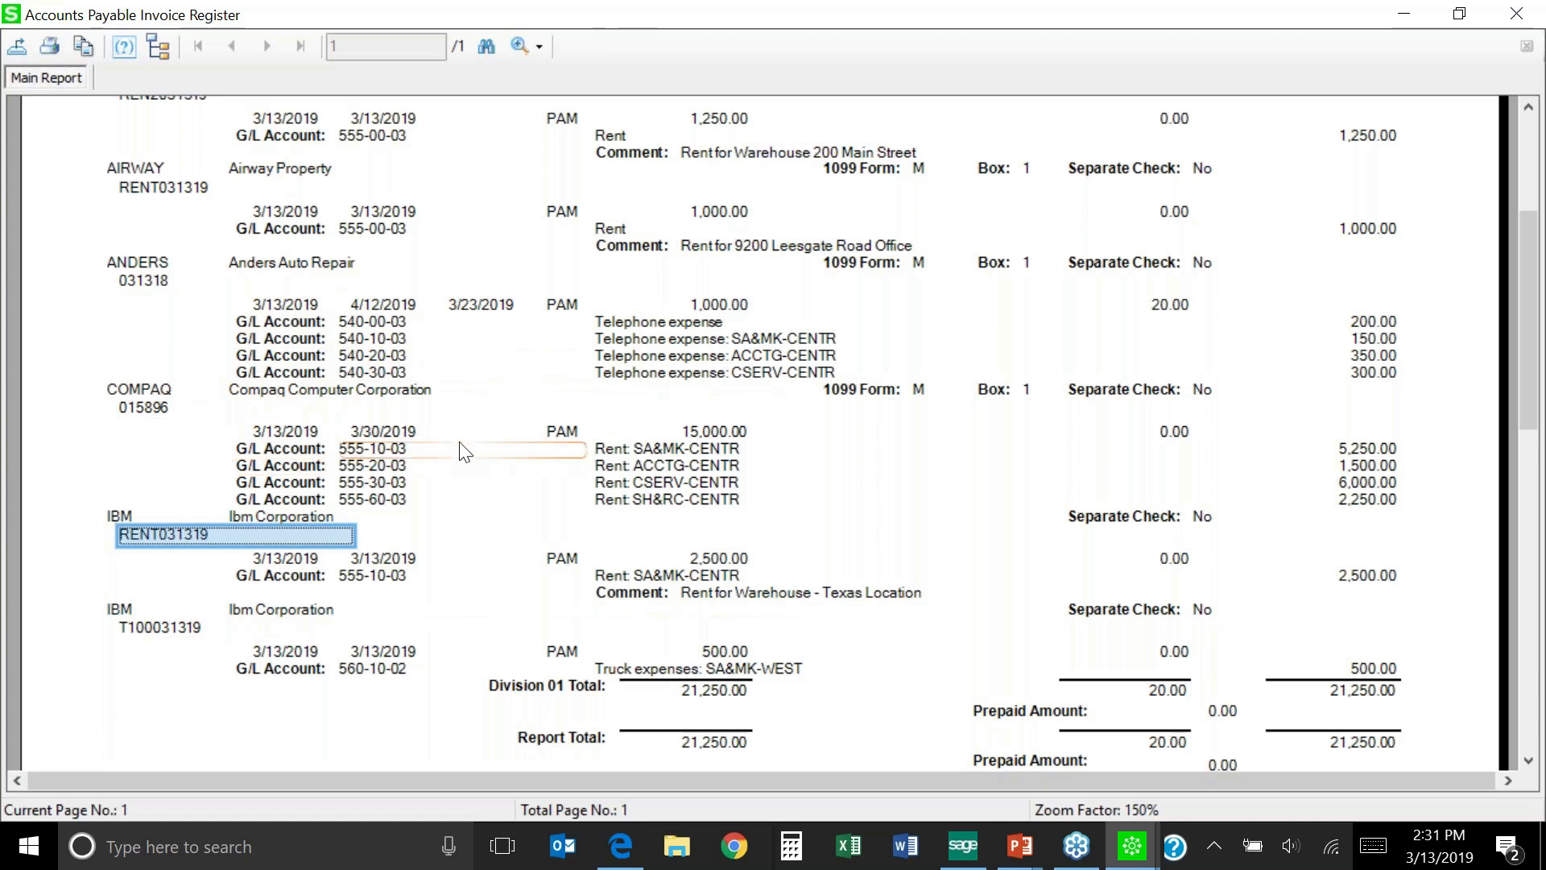
pyautogui.scroll(3, 390, 390)
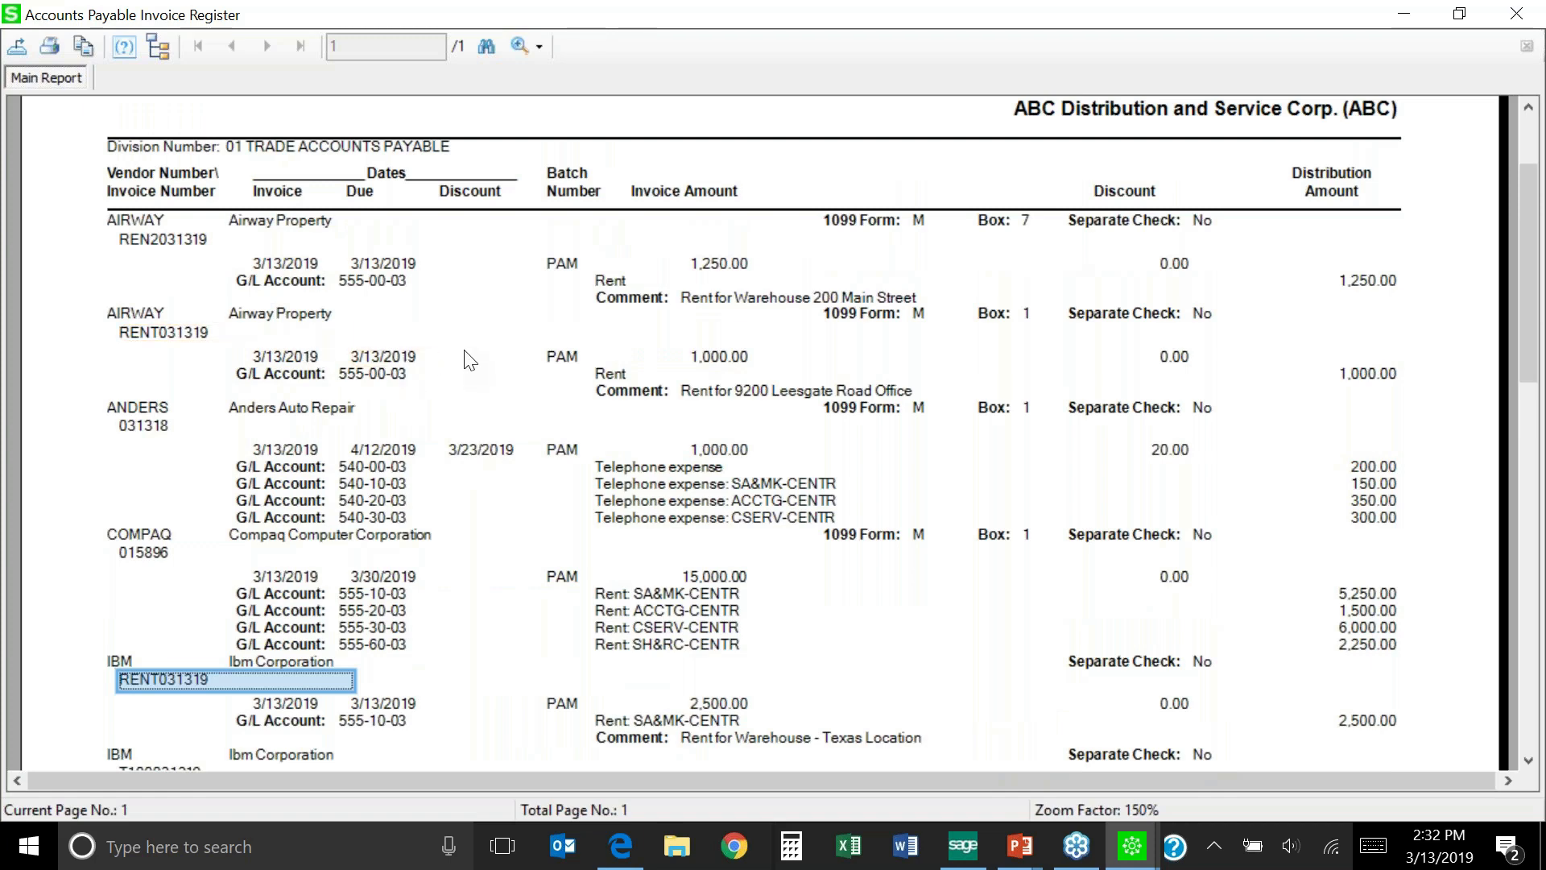
pyautogui.click(1517, 18)
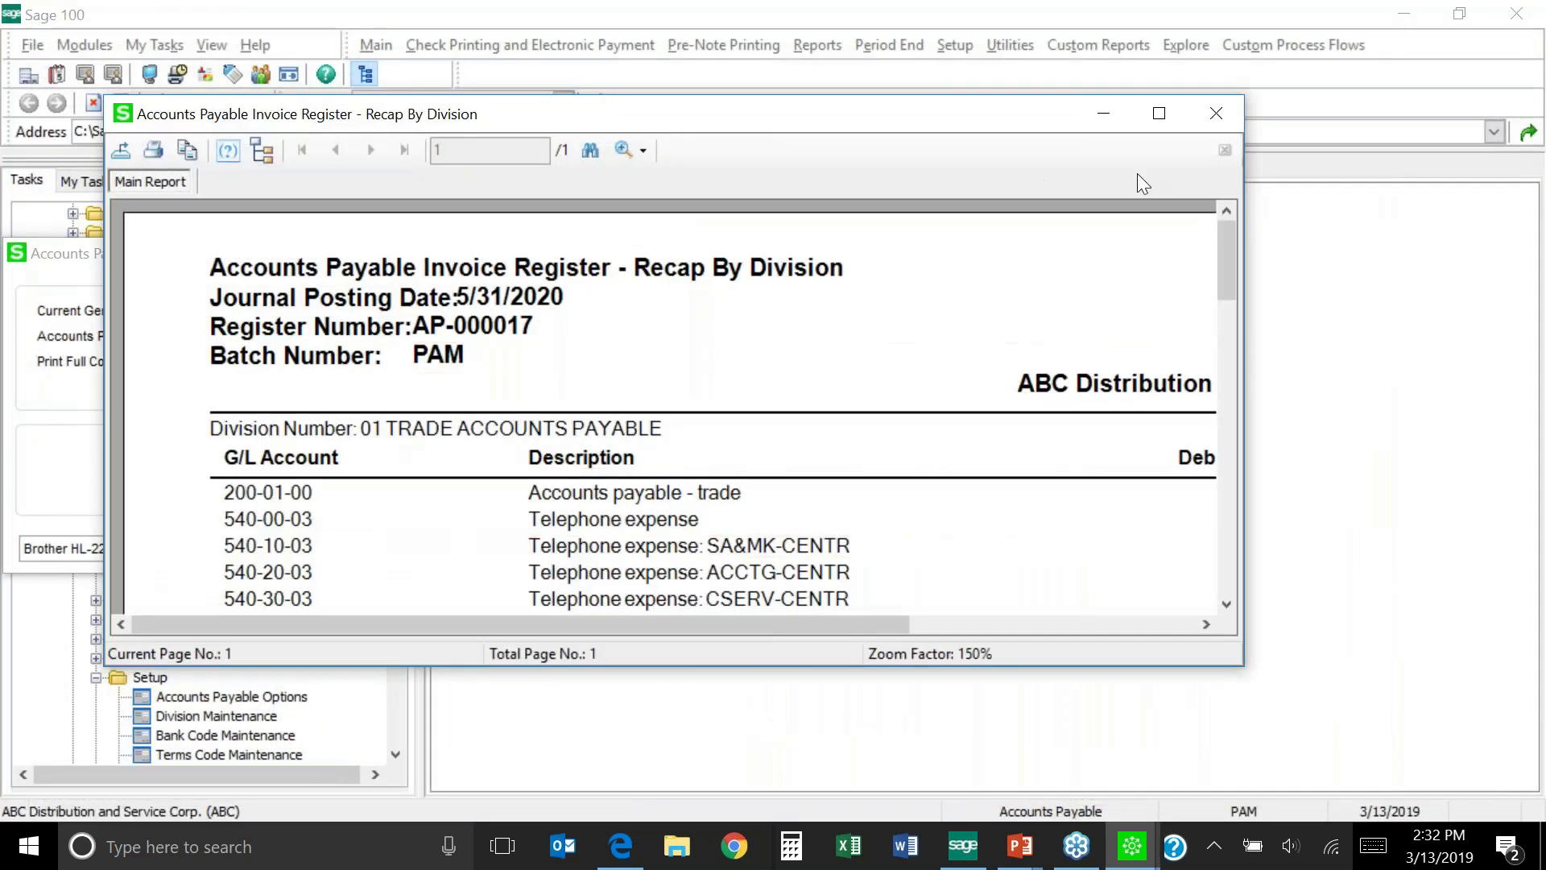
pyautogui.click(1216, 113)
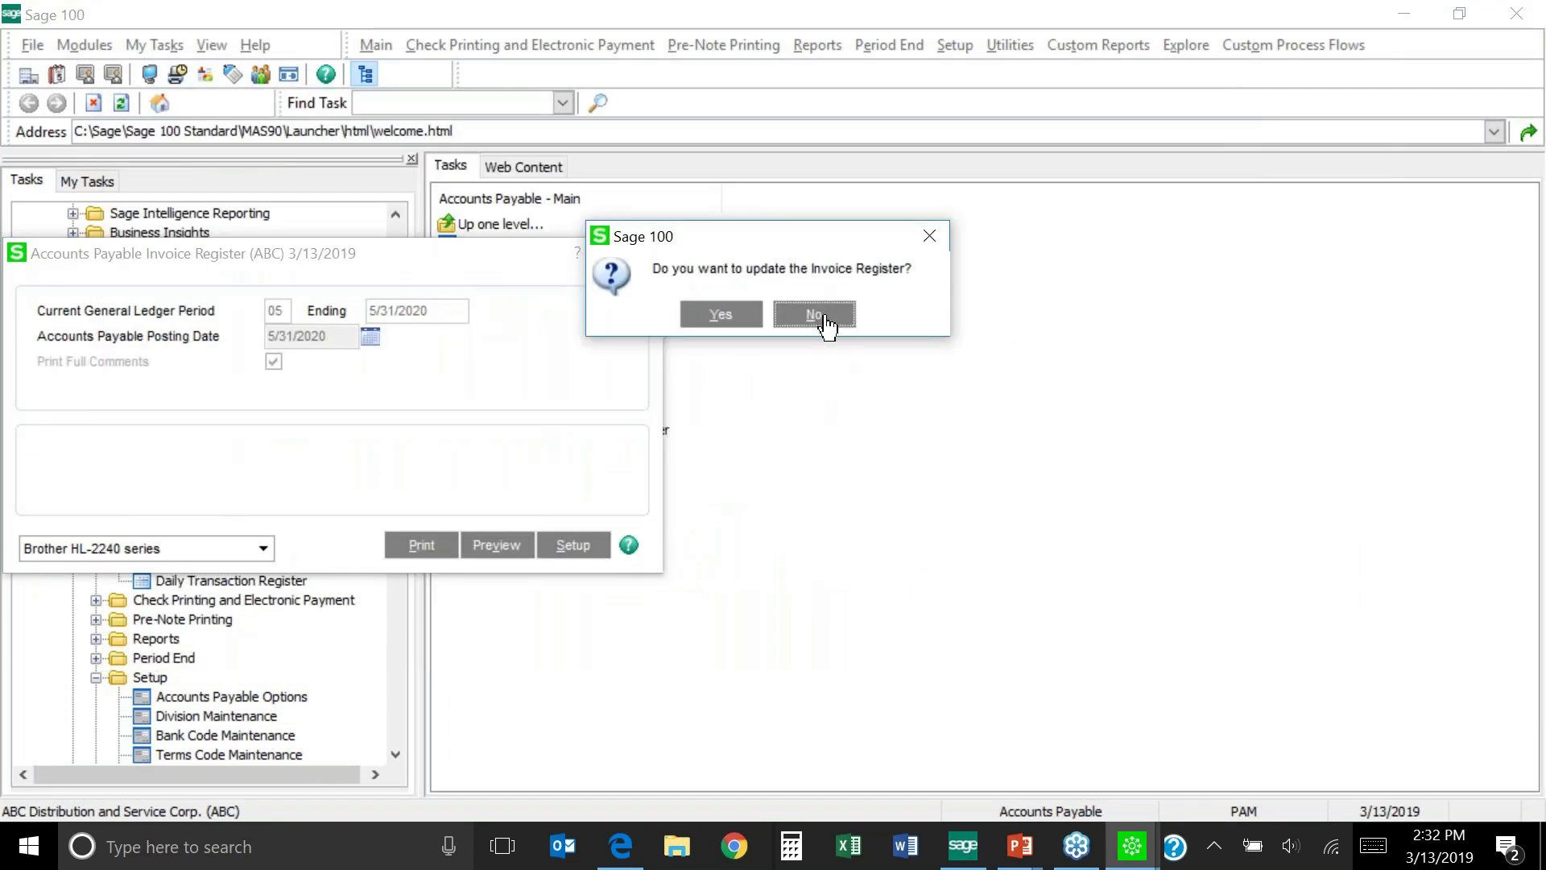
# Decline the Invoice Register update and review Ibm Corporation's repetitive invoices RENT and T100 in Repetitive Invoice Entry
pyautogui.click(826, 321)
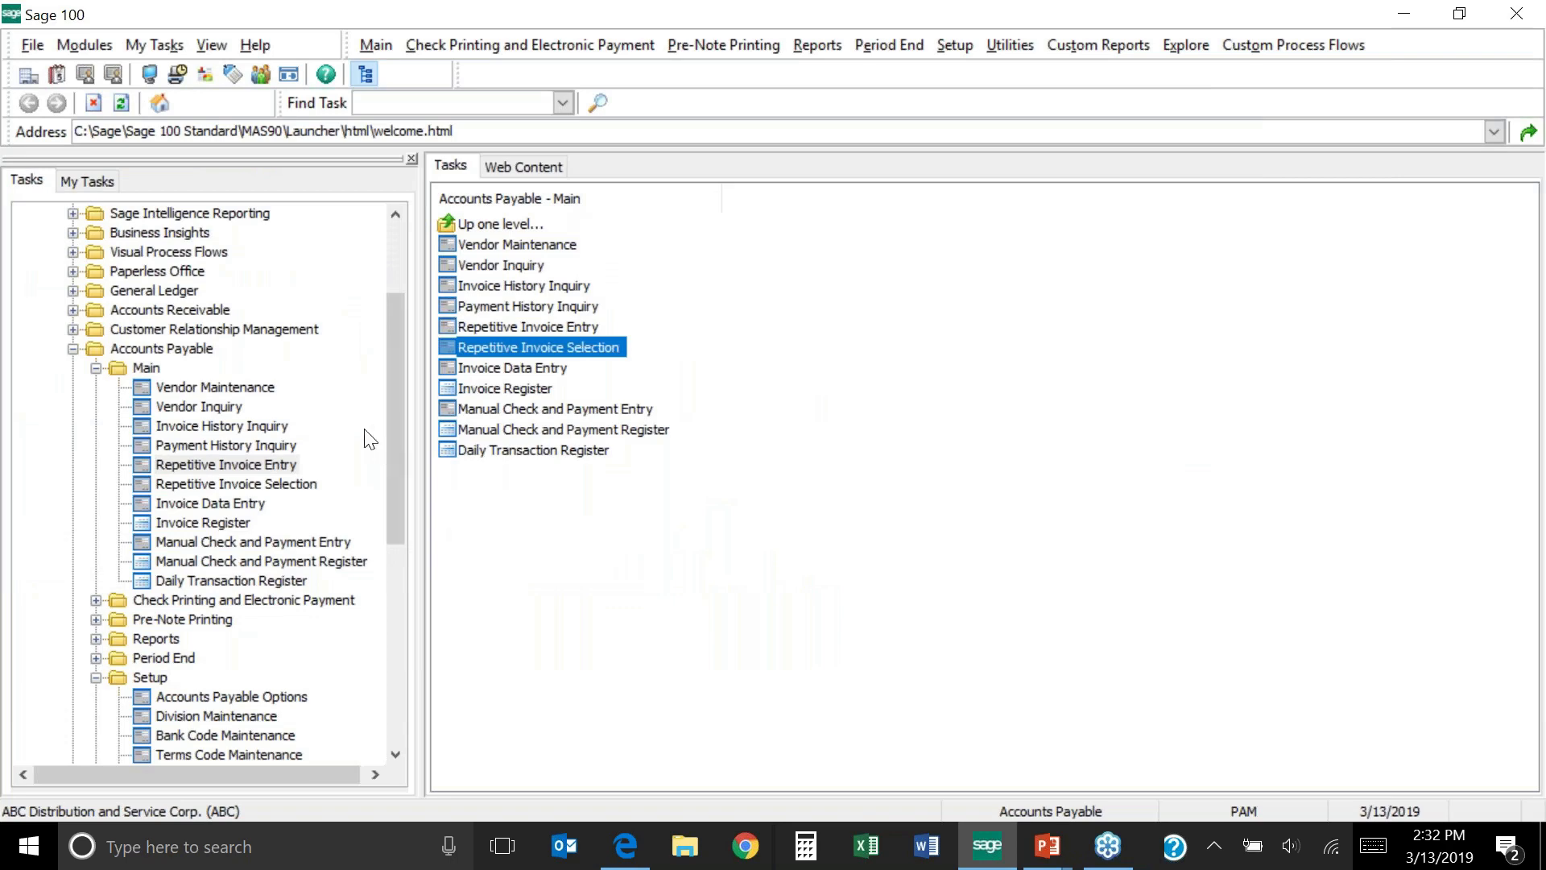
pyautogui.click(554, 329)
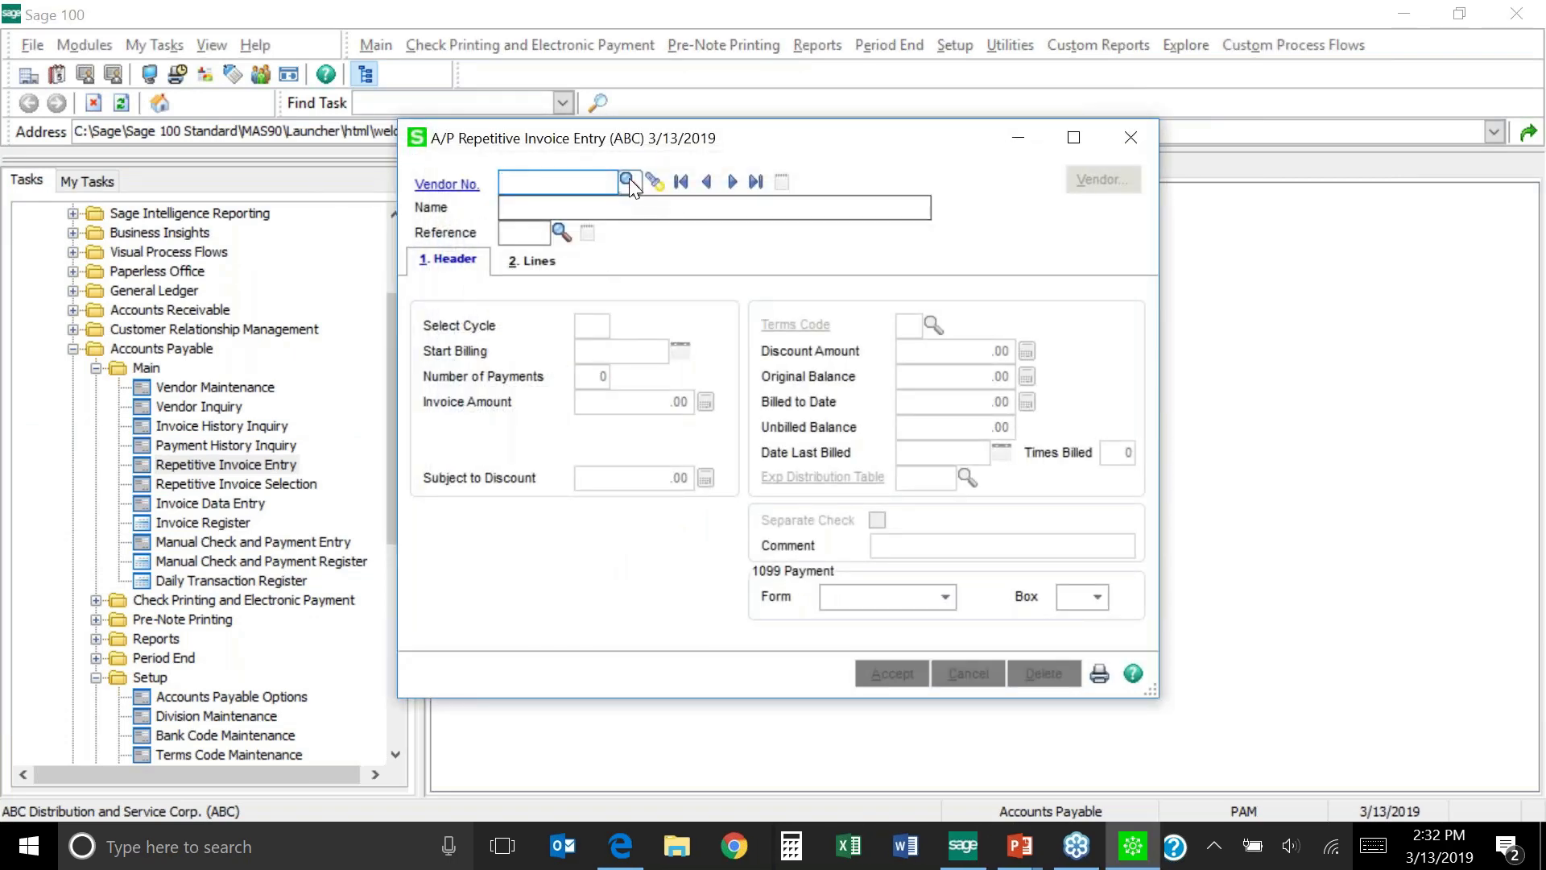
pyautogui.click(629, 181)
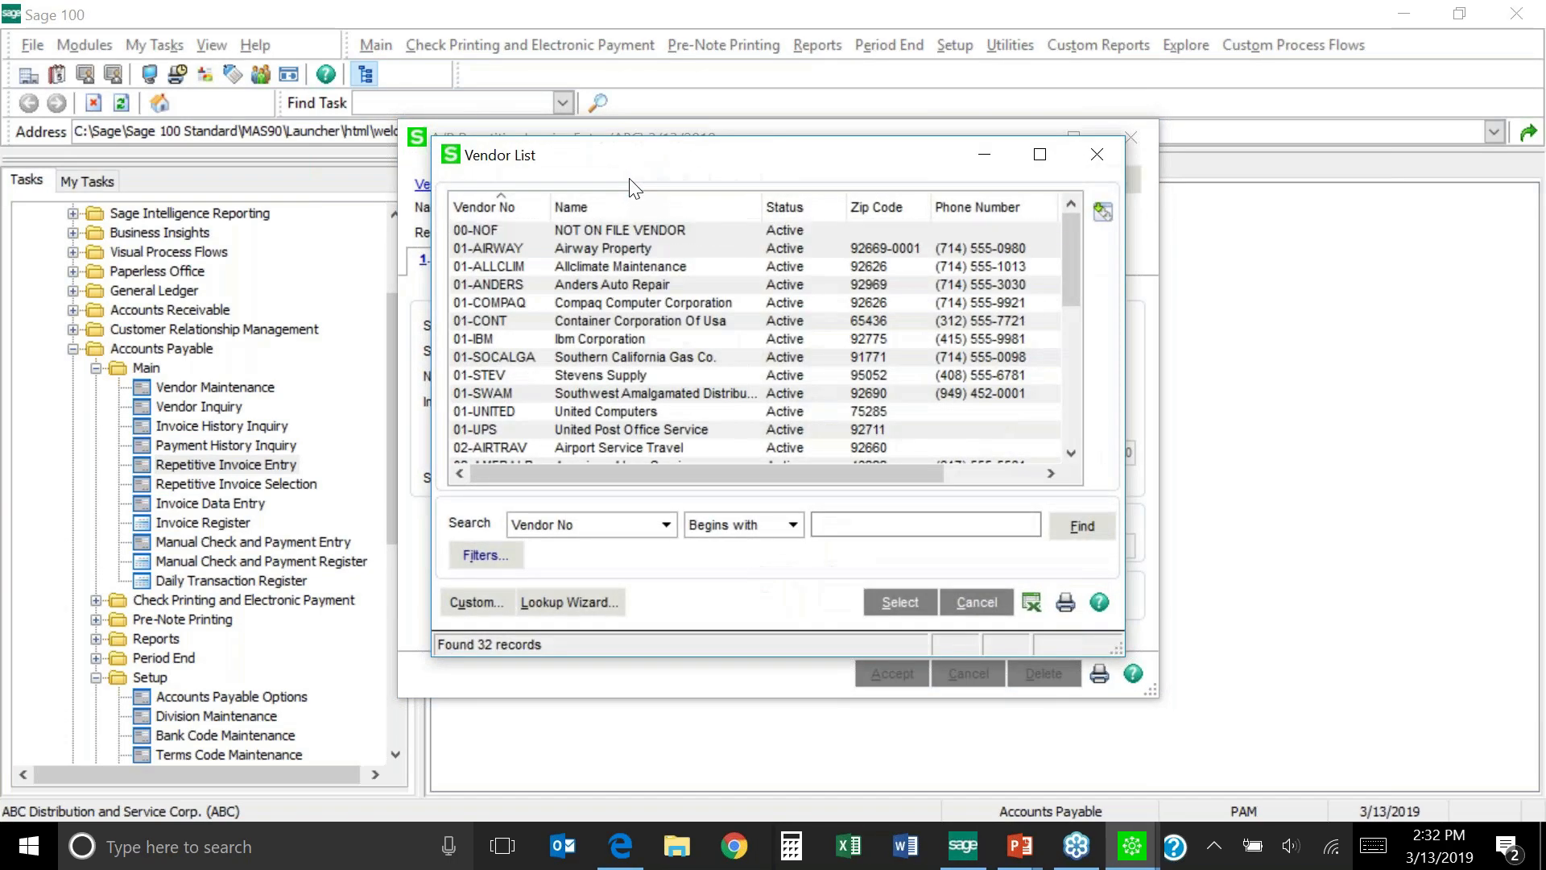
pyautogui.press('Escape')
pyautogui.click(655, 183)
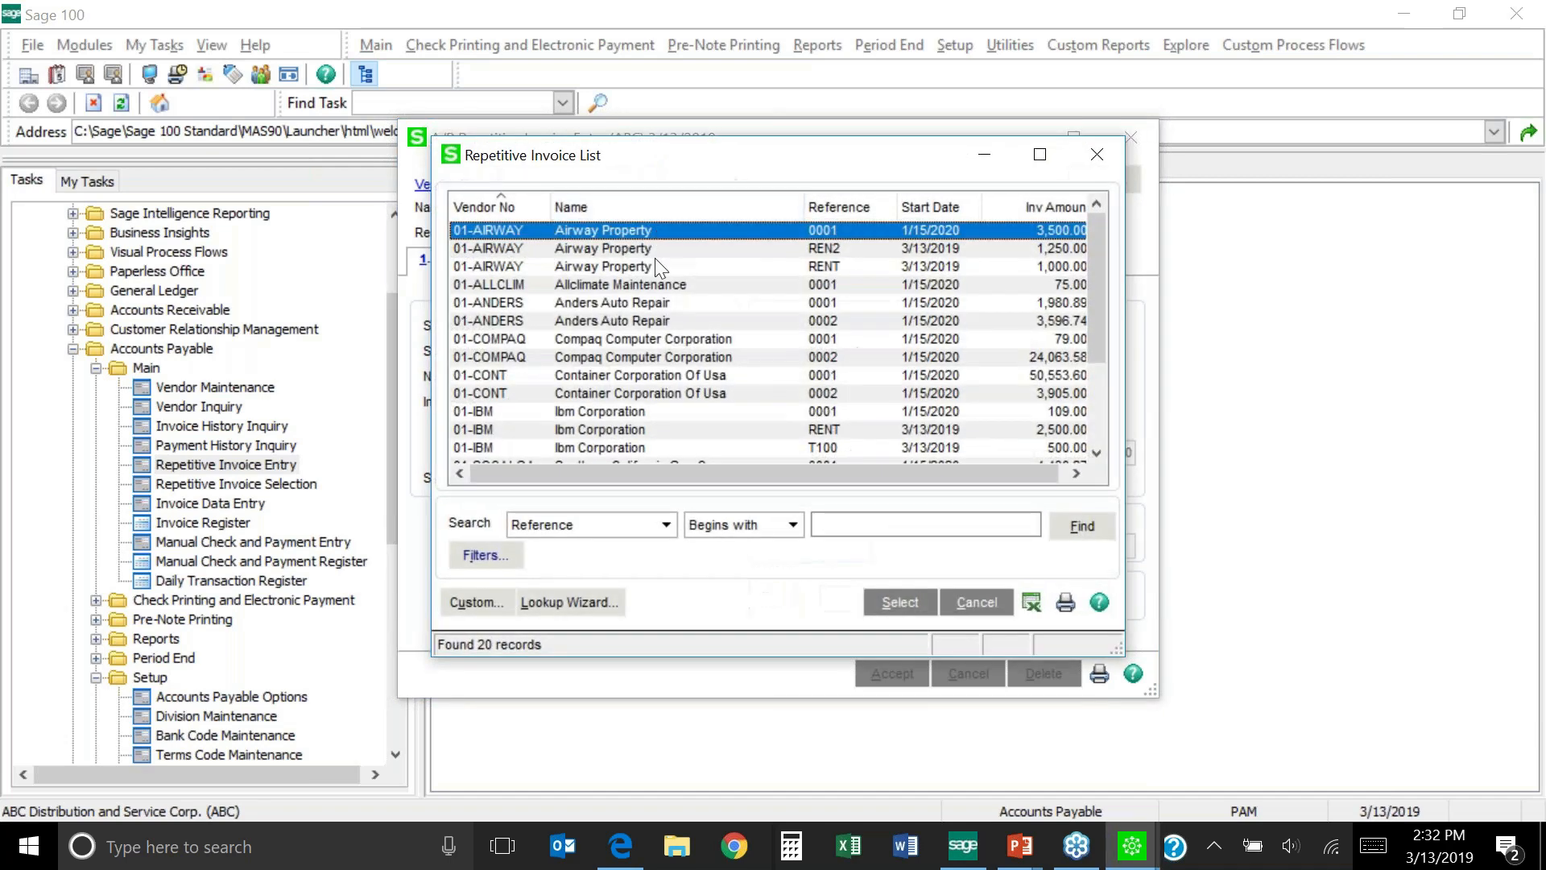
pyautogui.doubleClick(625, 429)
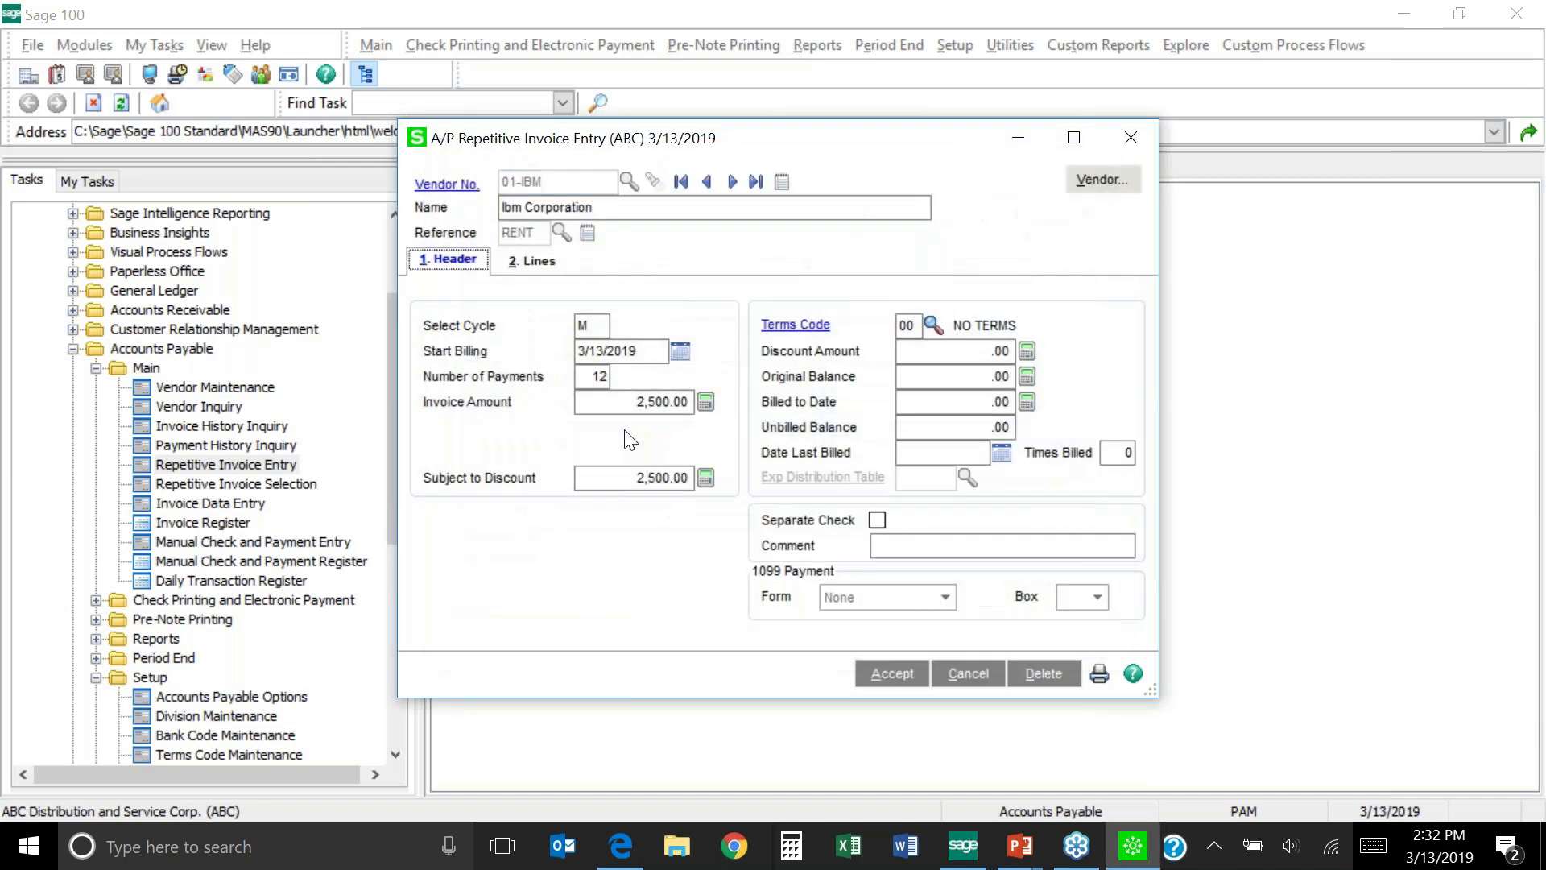
pyautogui.click(732, 183)
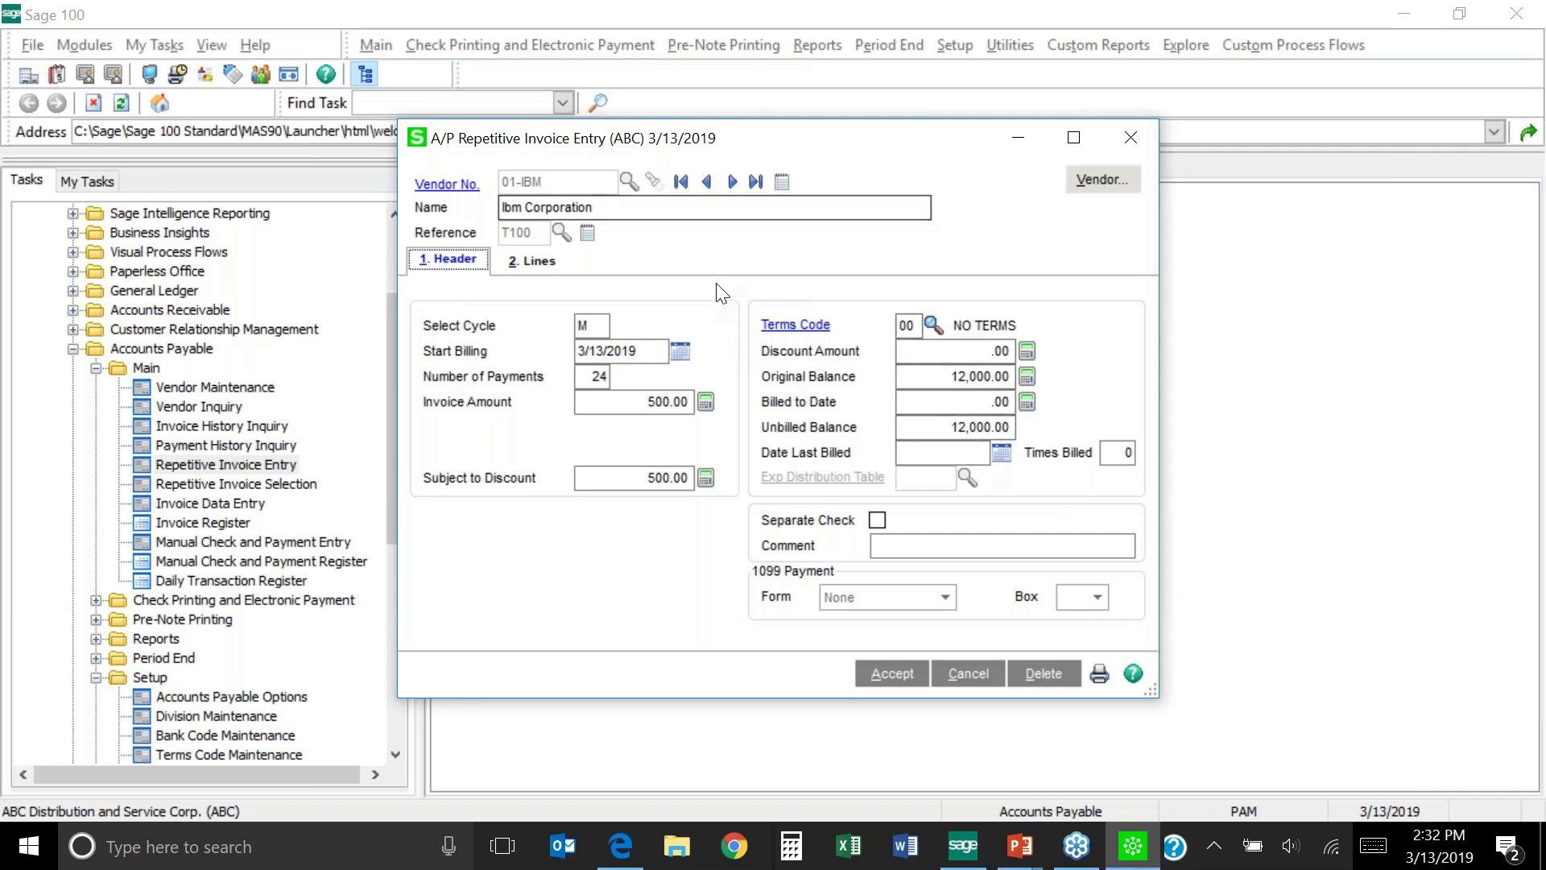
pyautogui.click(1131, 135)
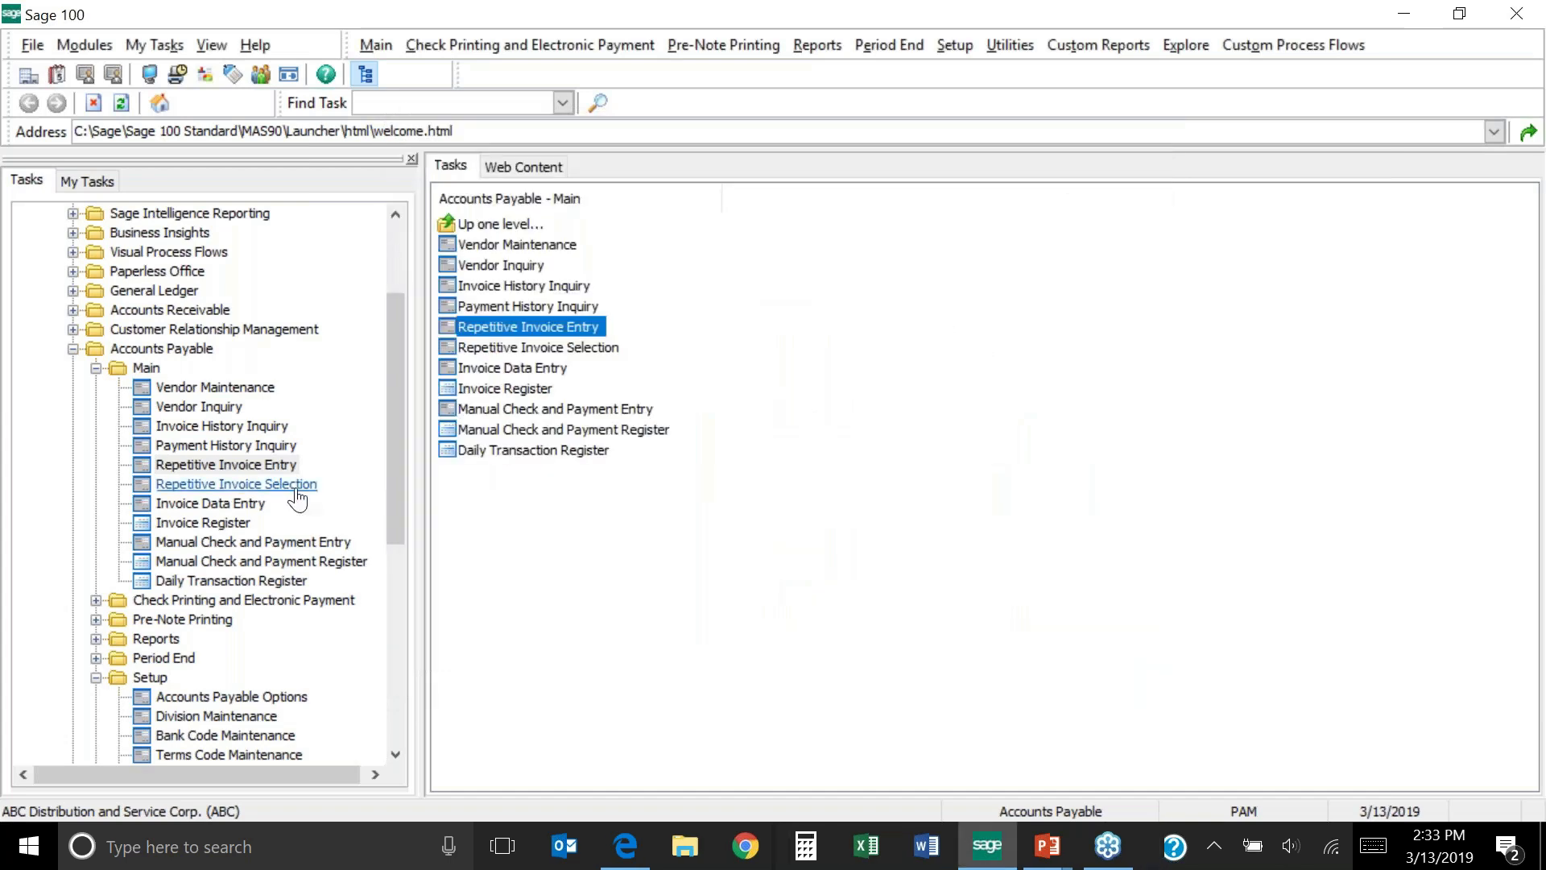
# Open the Invoice Register, select the available invoice data entry batch for printing, and proceed
pyautogui.click(224, 531)
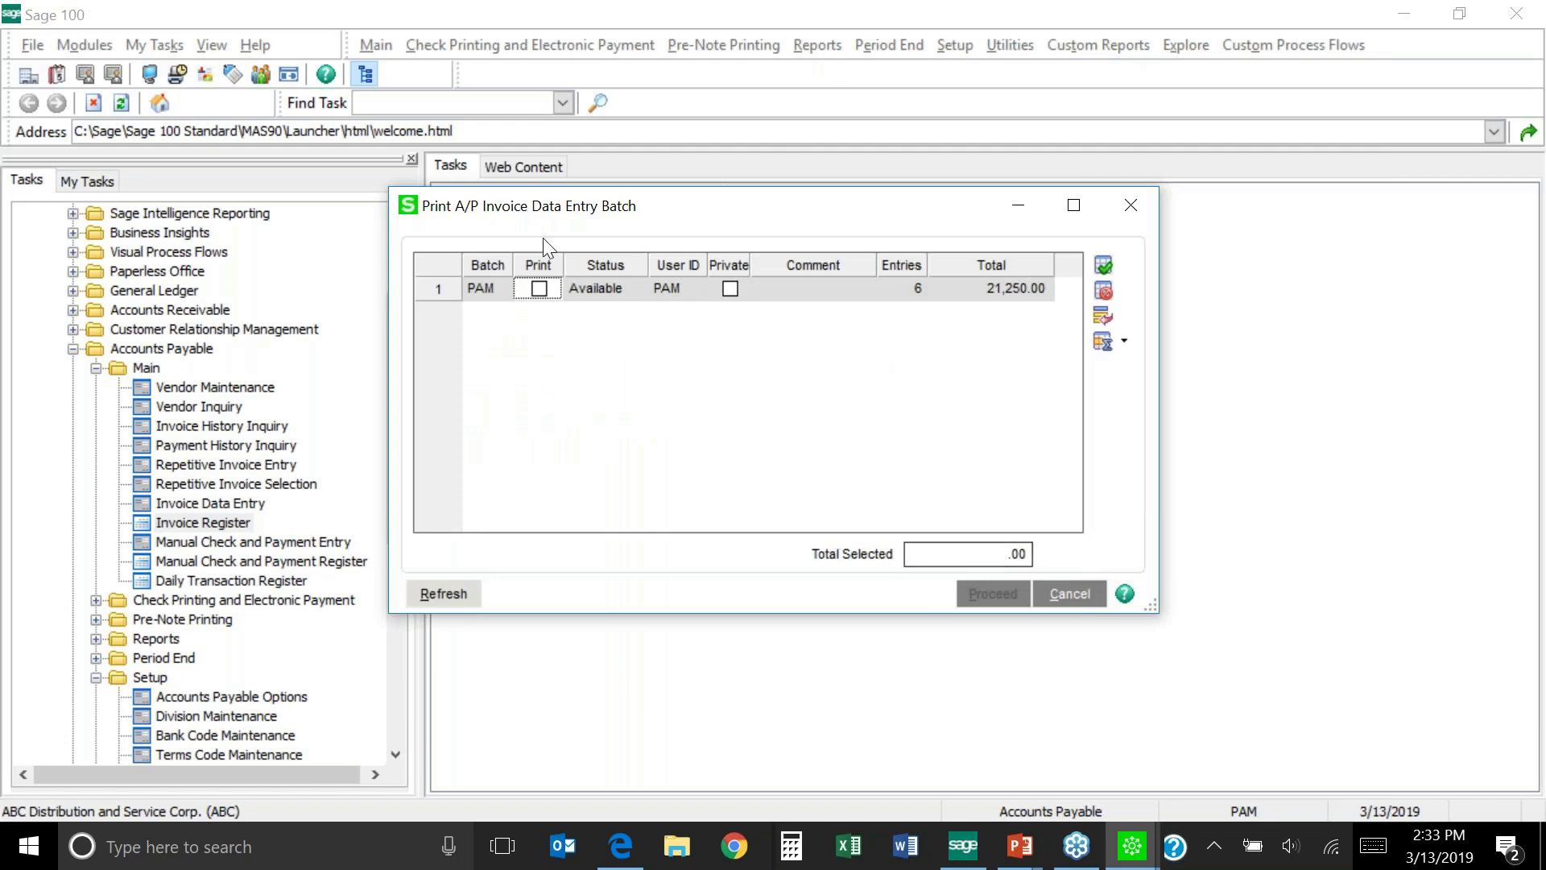
pyautogui.click(539, 288)
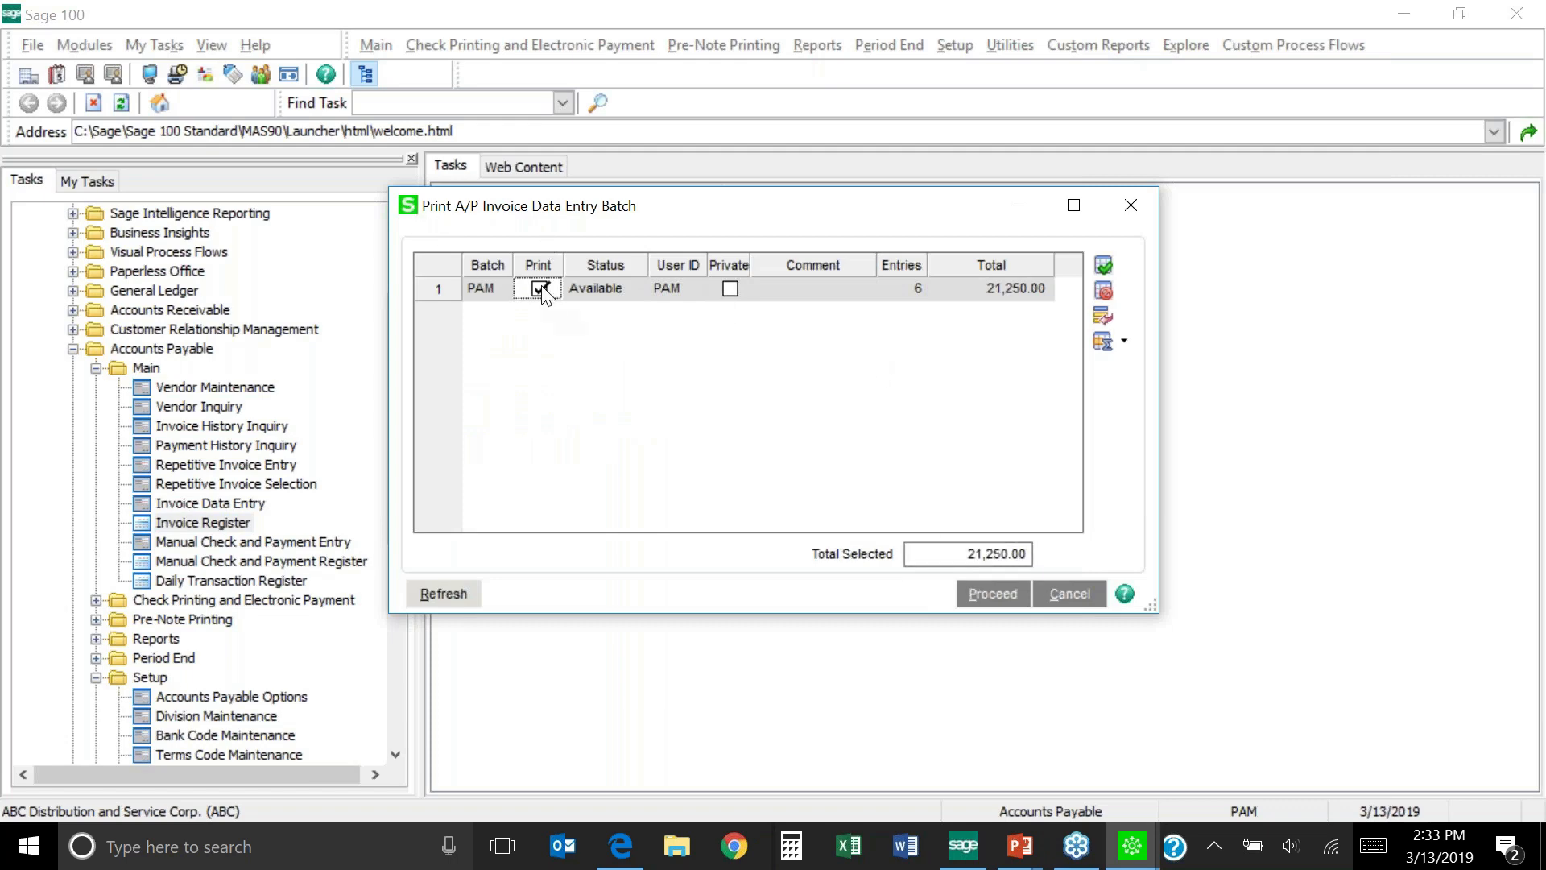
pyautogui.click(978, 600)
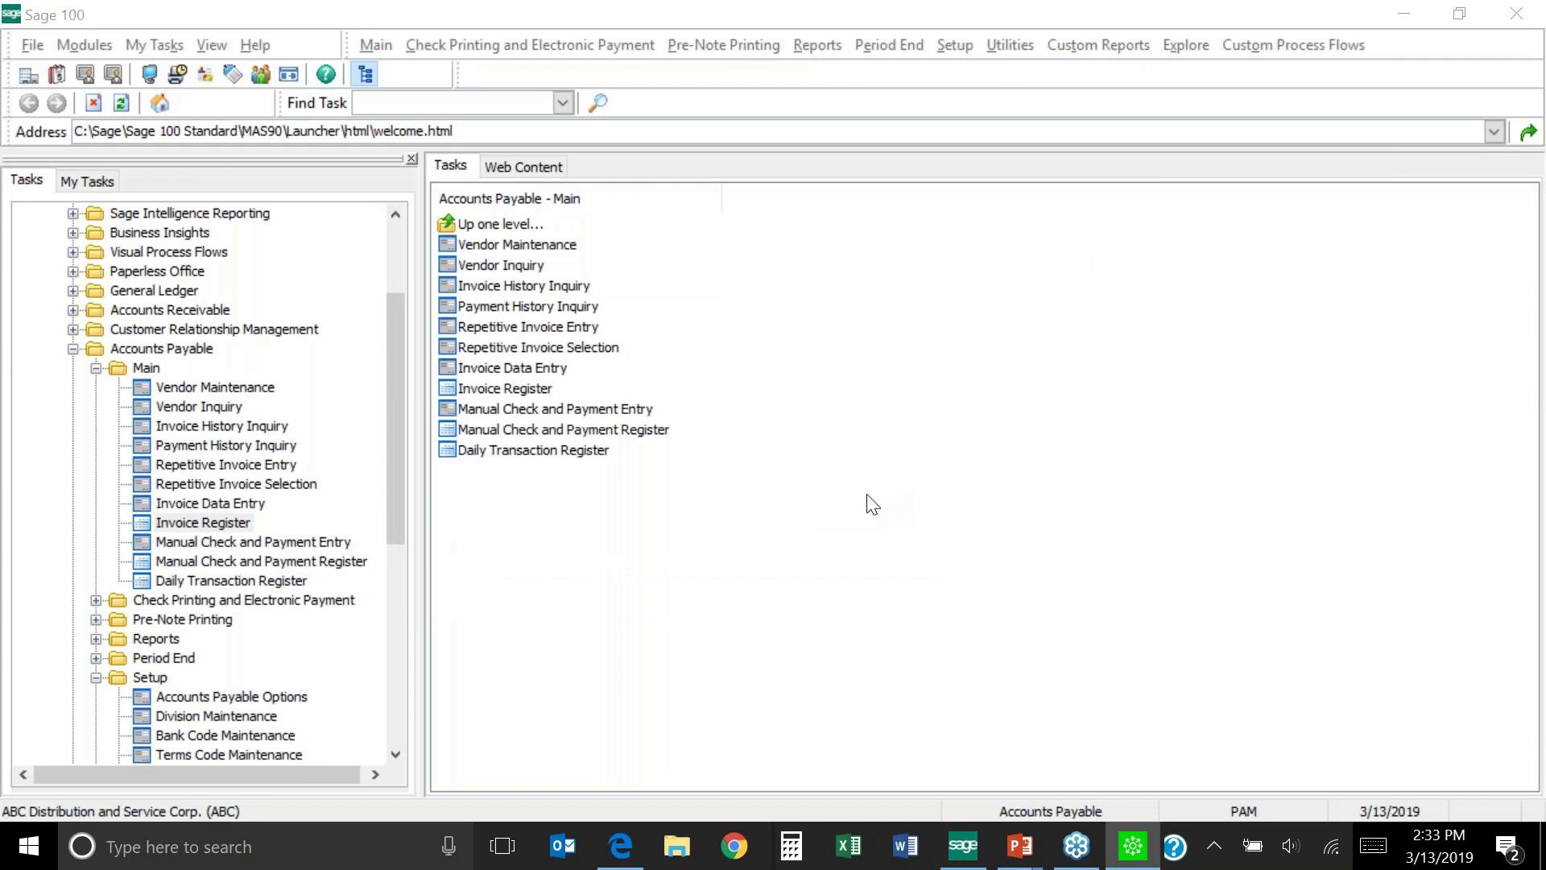
# Set the Accounts Payable posting date to 5/31/2020 and preview the Invoice Register
pyautogui.write('053119')
pyautogui.press('Tab')
pyautogui.click(340, 336)
pyautogui.press('BackSpace')
pyautogui.press('BackSpace')
pyautogui.write('202')
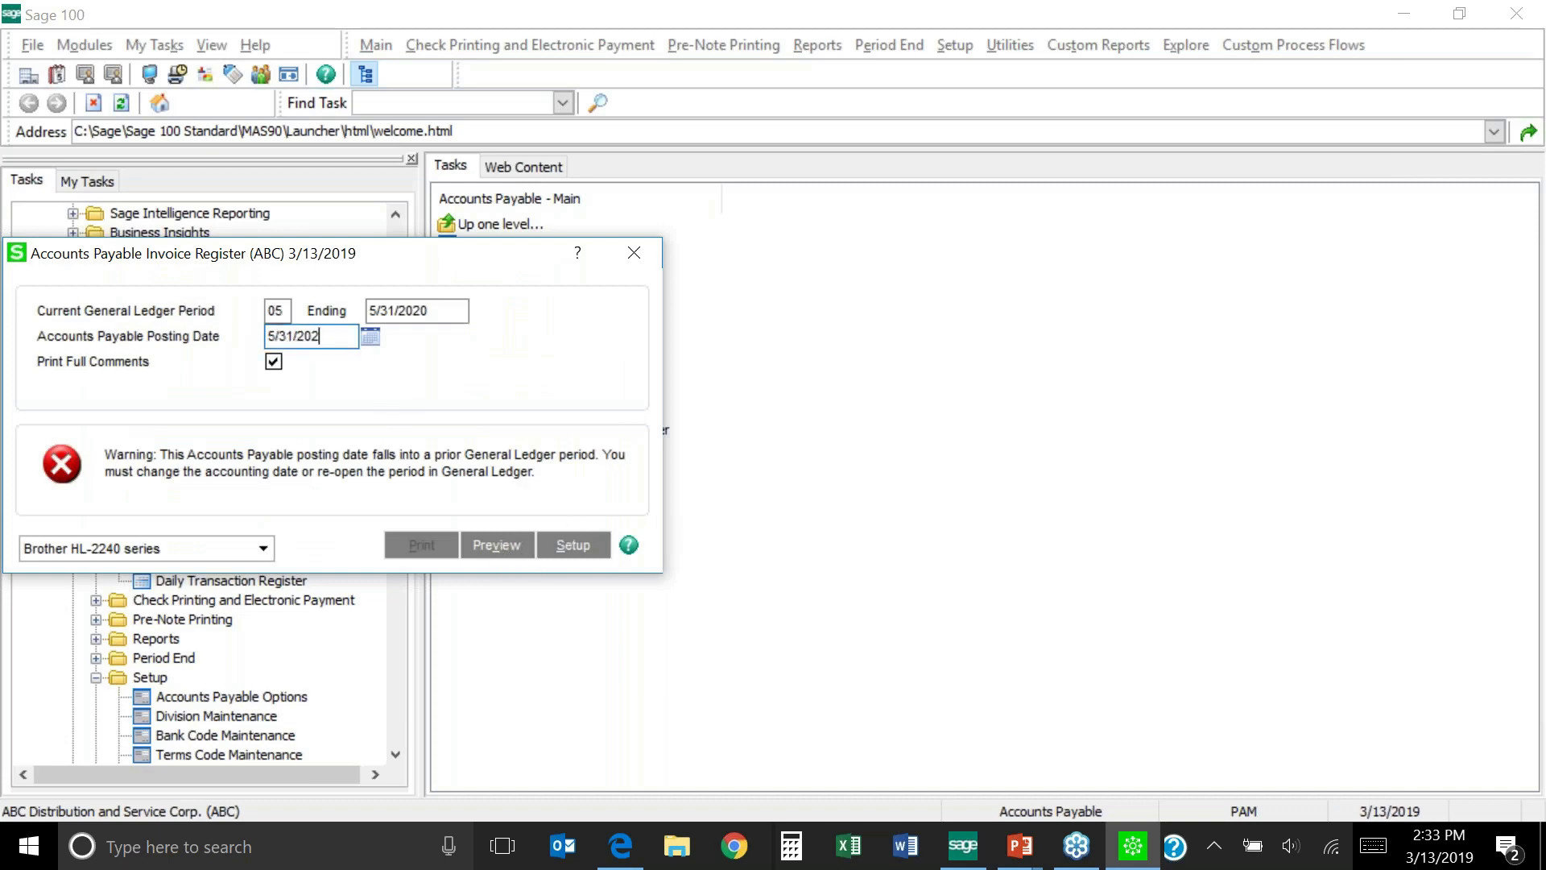
pyautogui.press('Tab')
pyautogui.click(495, 545)
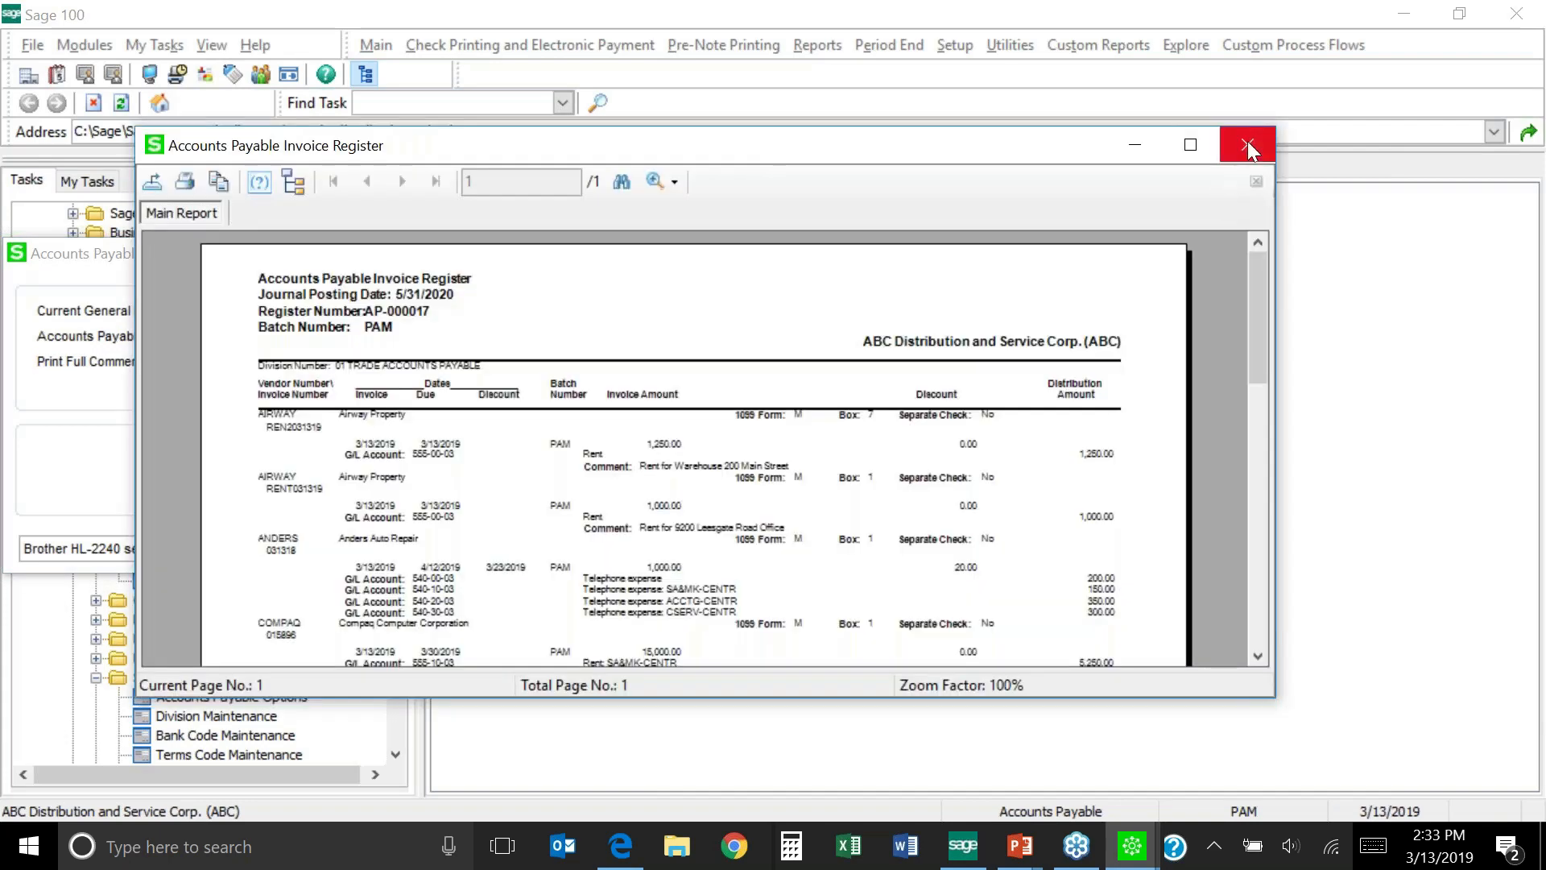
# Close the Invoice Register and recap previews and update the Invoice Register
pyautogui.click(1248, 142)
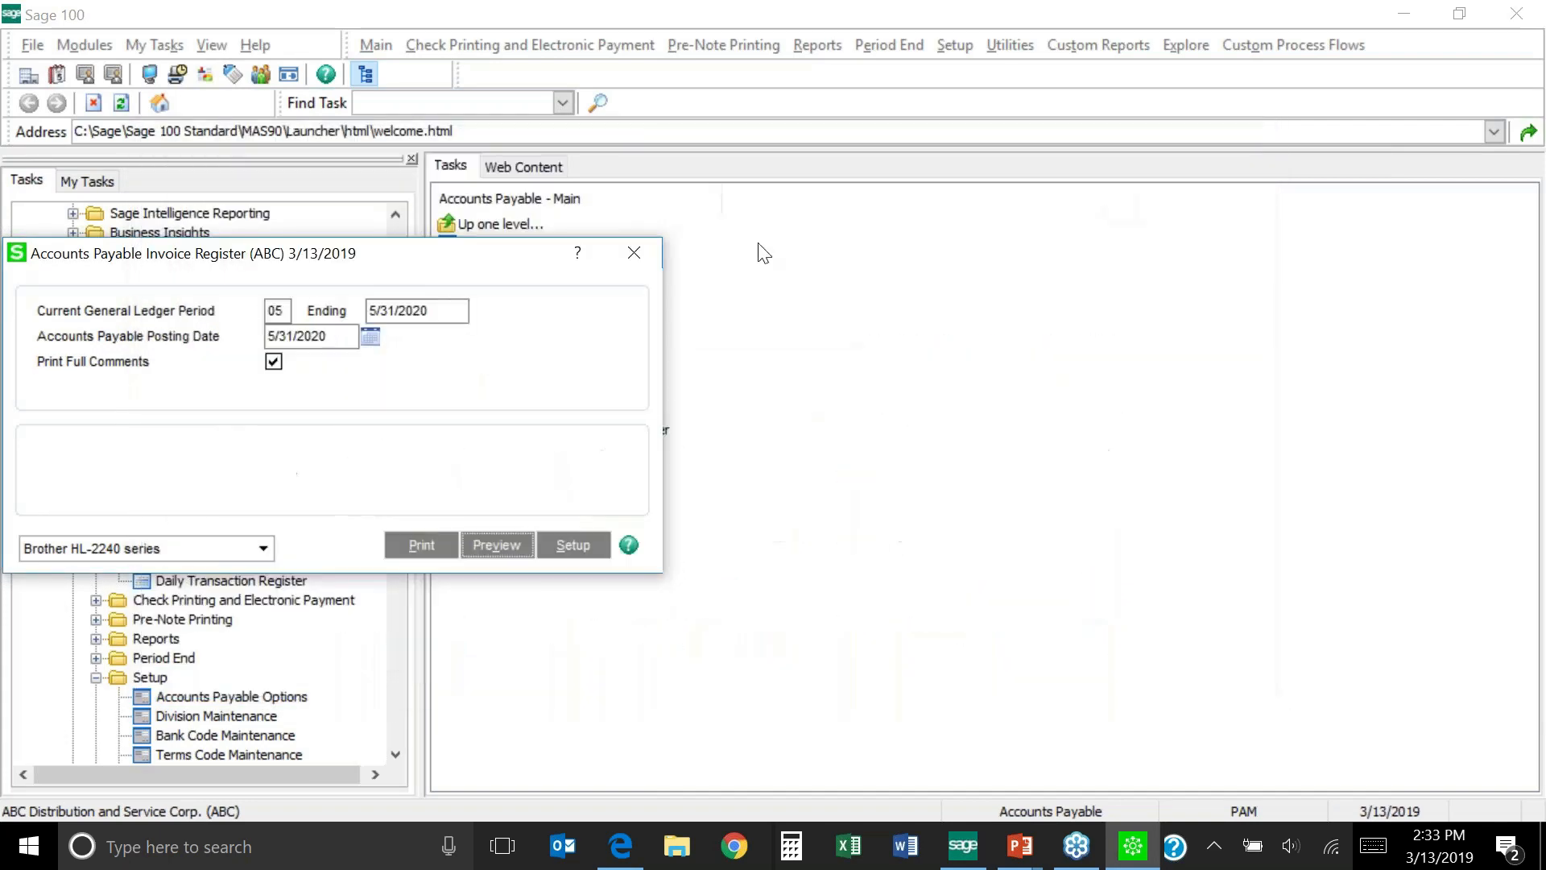
pyautogui.click(1291, 184)
pyautogui.click(736, 317)
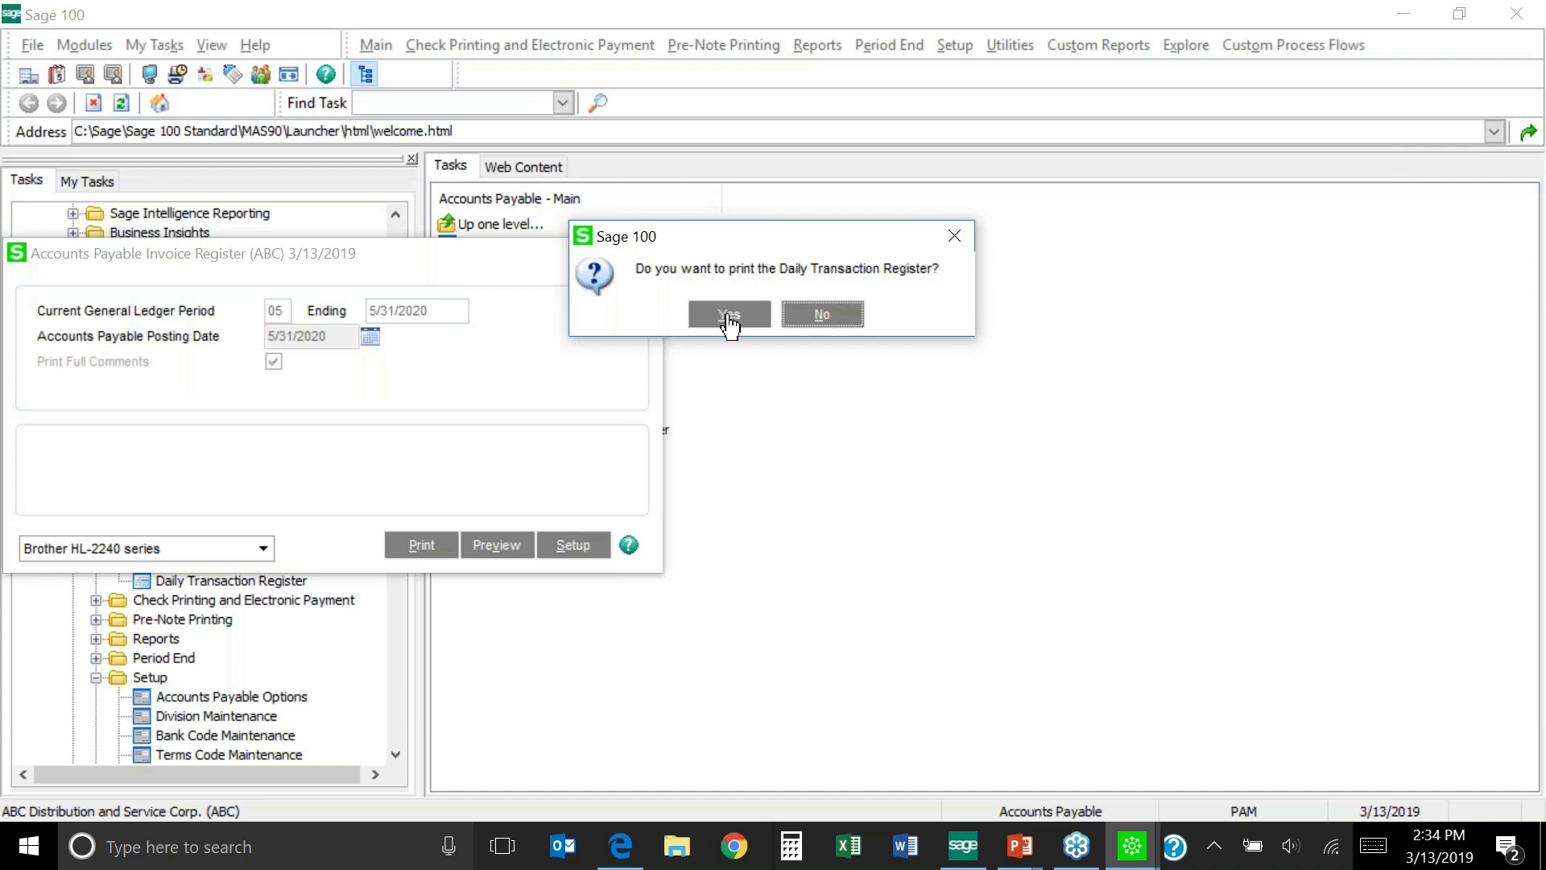
# Preview the Accounts Payable Daily Transaction Register and update it
pyautogui.click(731, 326)
pyautogui.click(495, 481)
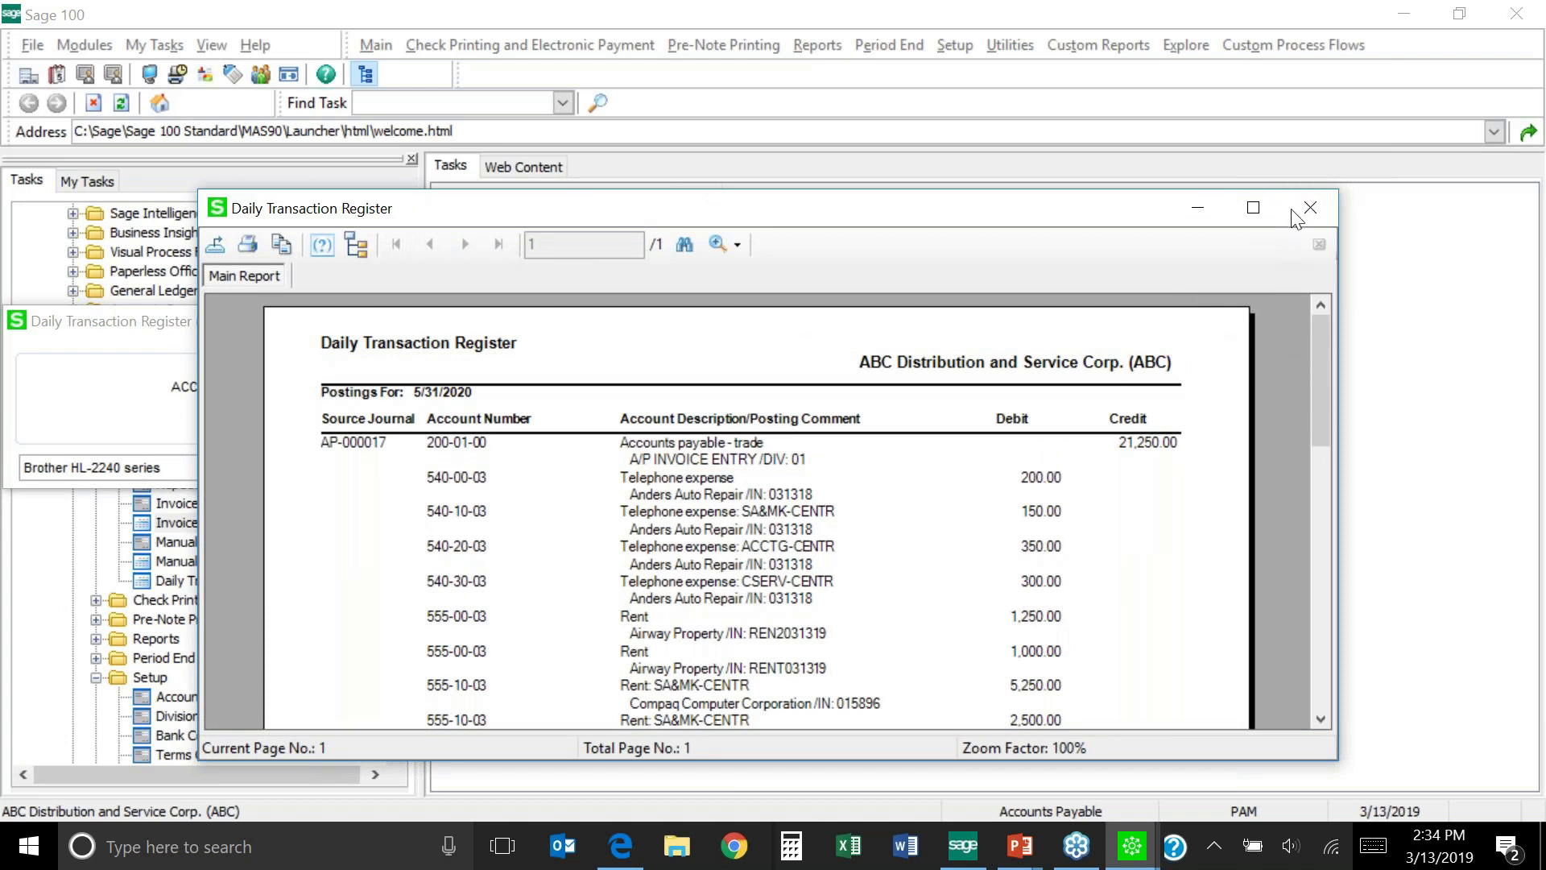
pyautogui.click(1315, 207)
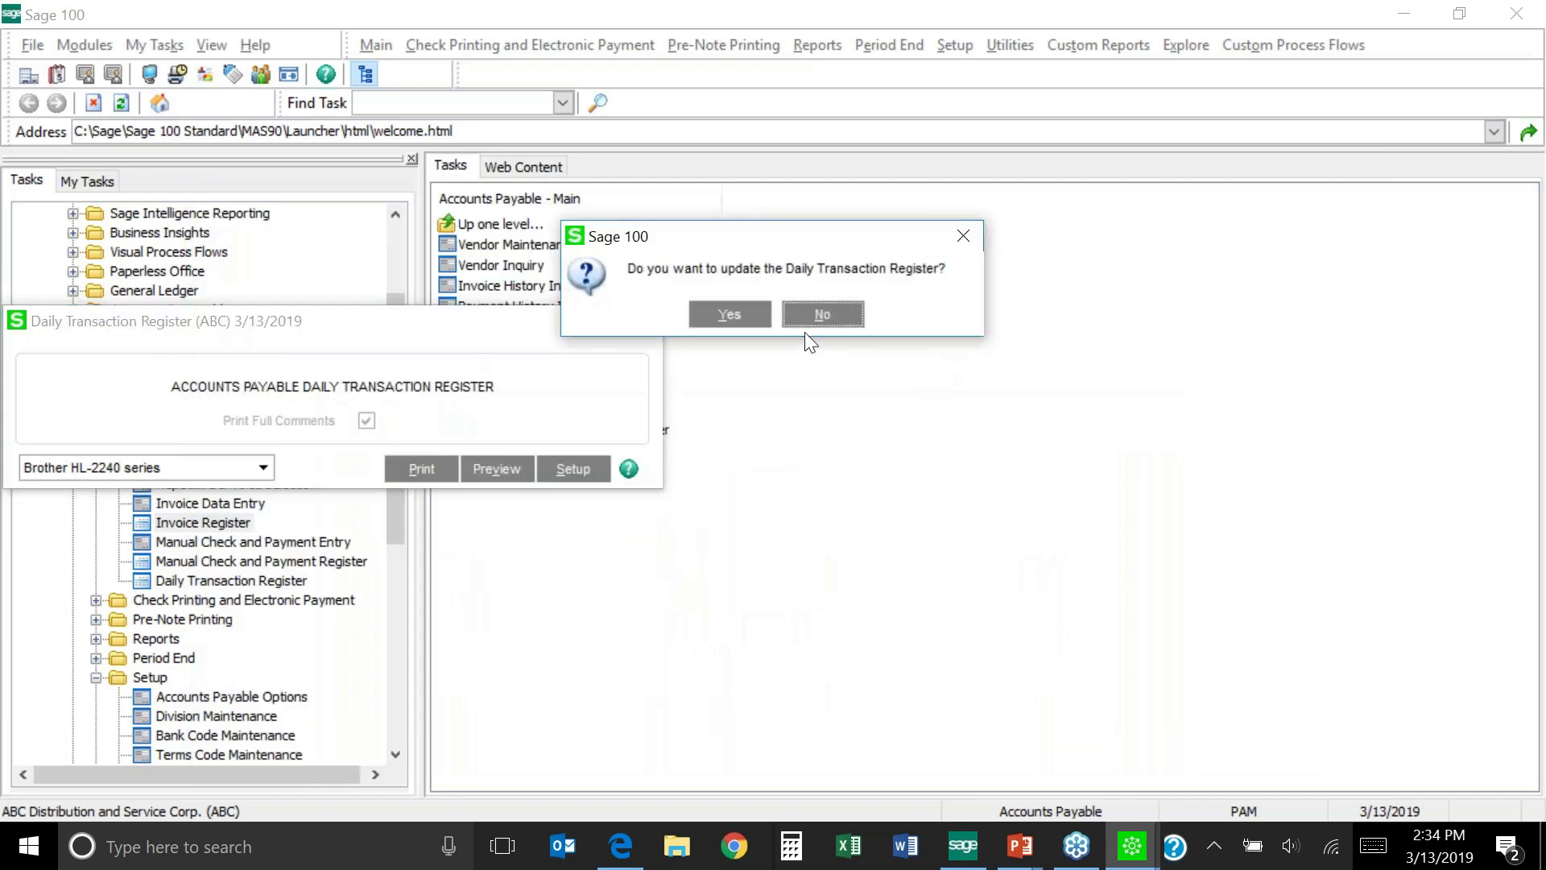
pyautogui.click(736, 317)
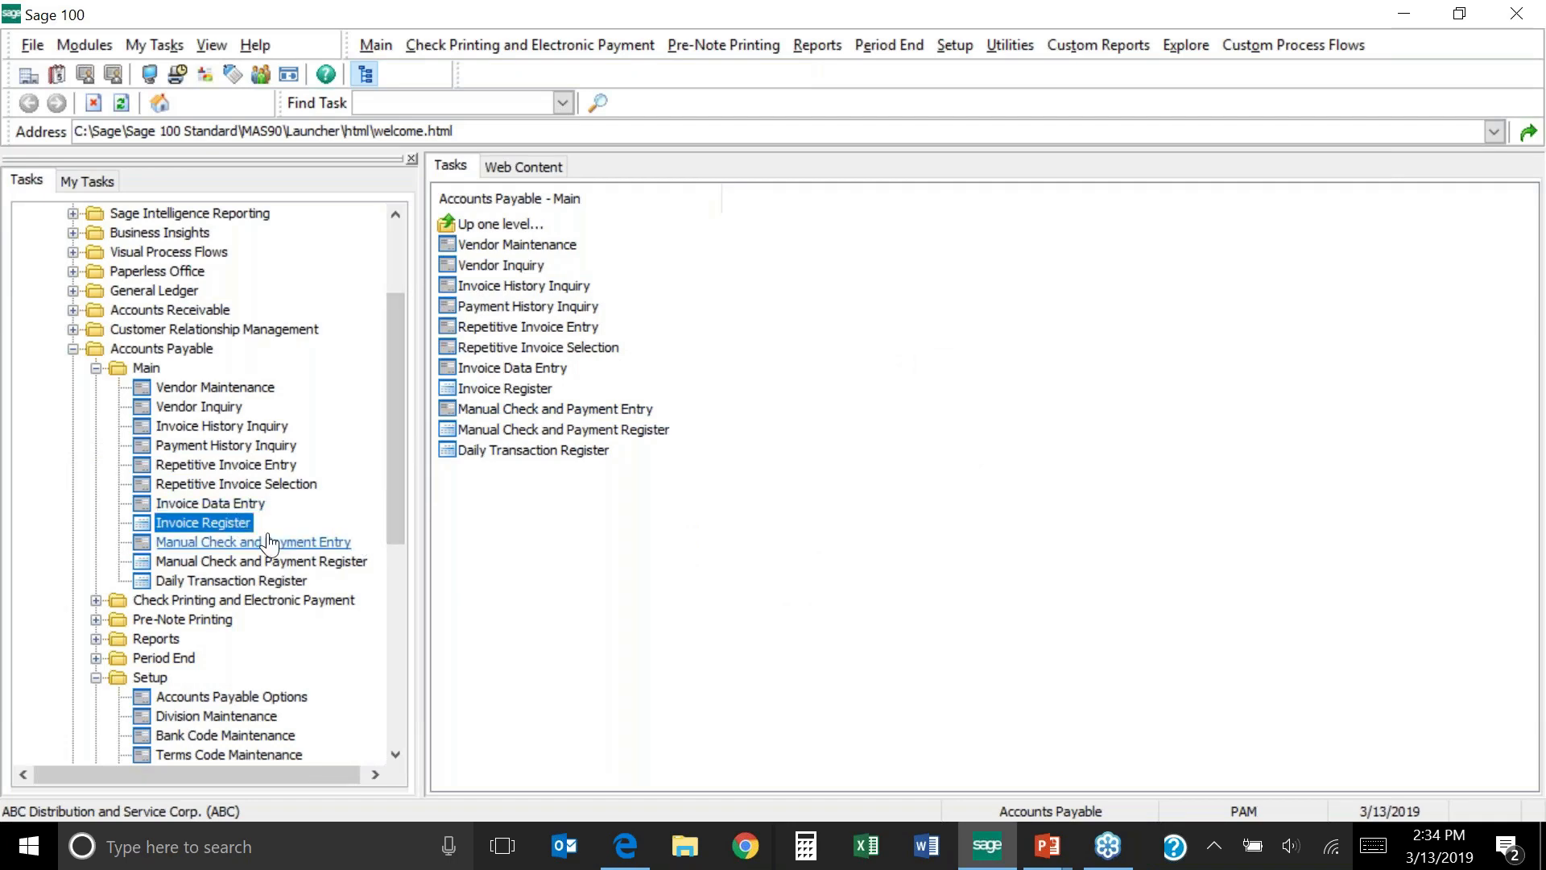
# Examine the billed-to-date, unbilled balance, last billed date and number of payments on Ibm Corporation's repetitive invoice T100, and accept it
pyautogui.click(274, 465)
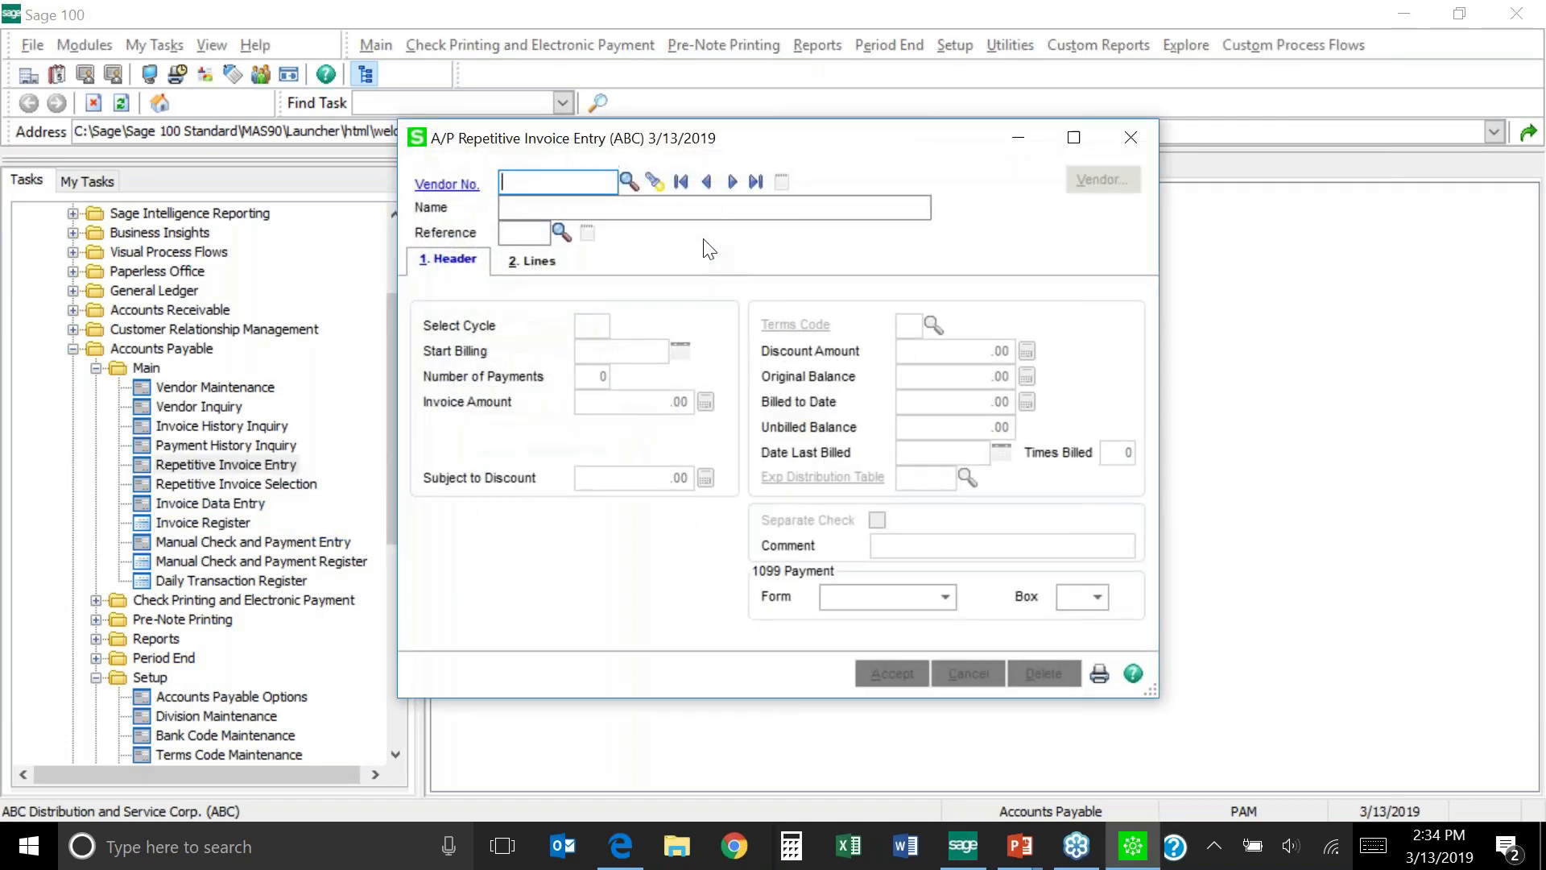
pyautogui.click(655, 182)
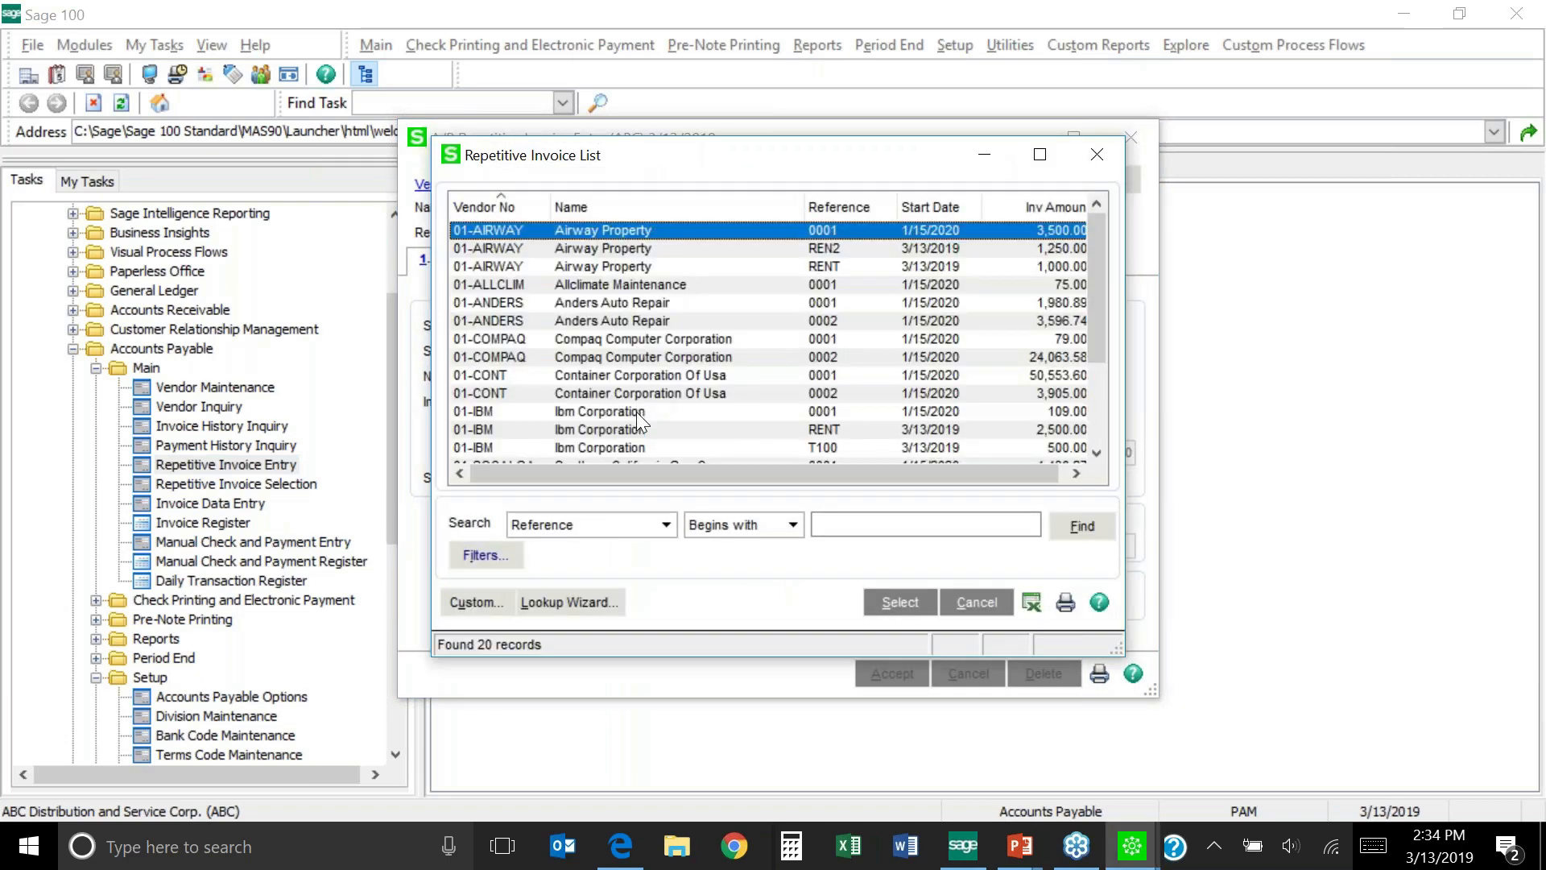
pyautogui.doubleClick(620, 447)
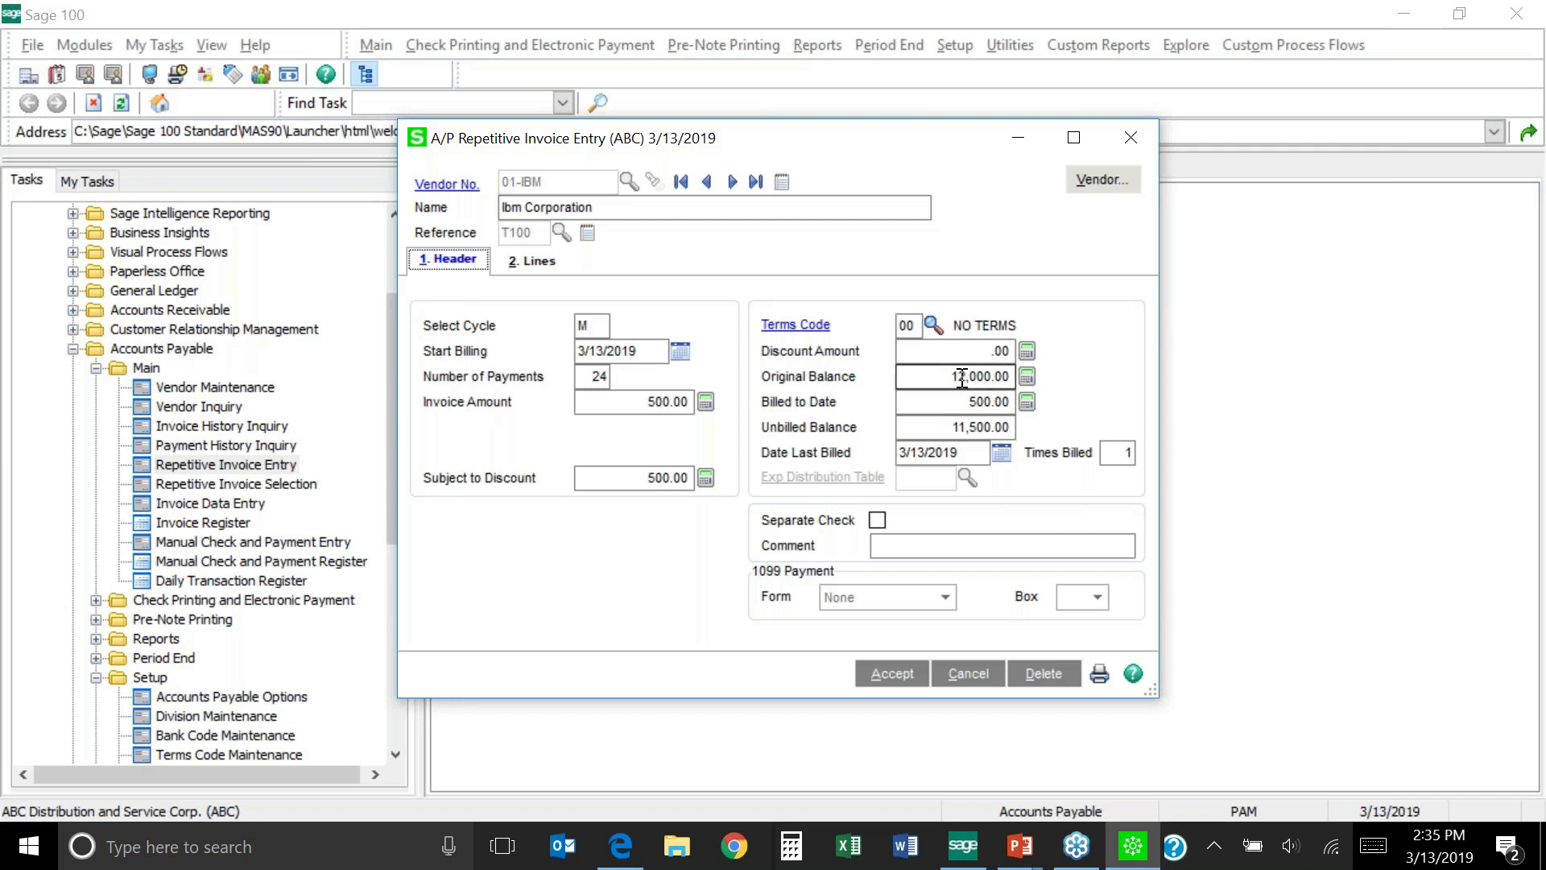
pyautogui.click(953, 406)
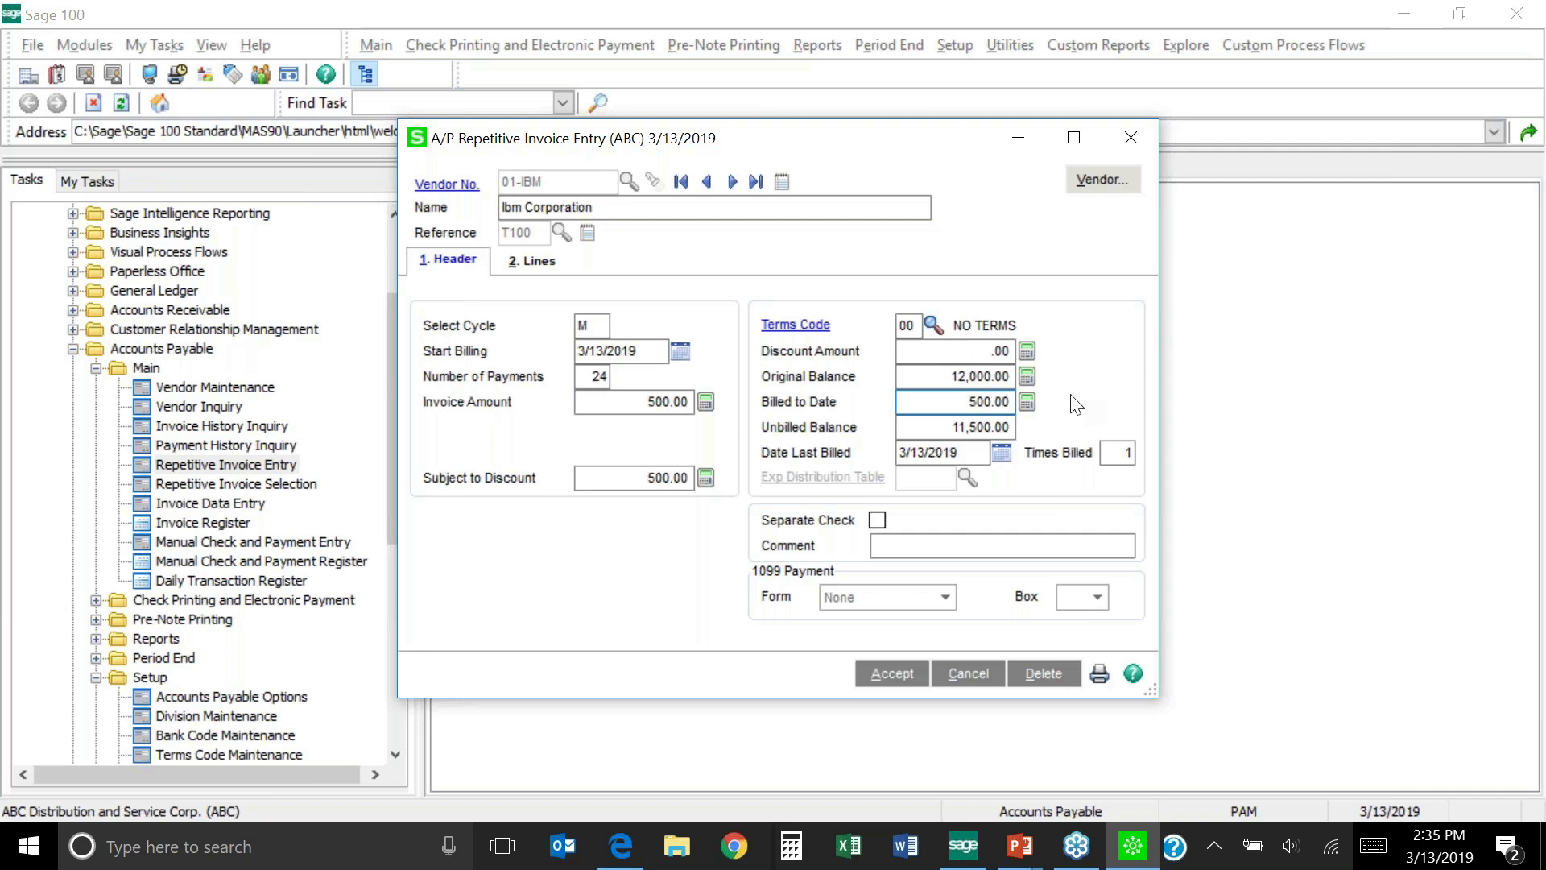
pyautogui.click(932, 428)
pyautogui.click(936, 459)
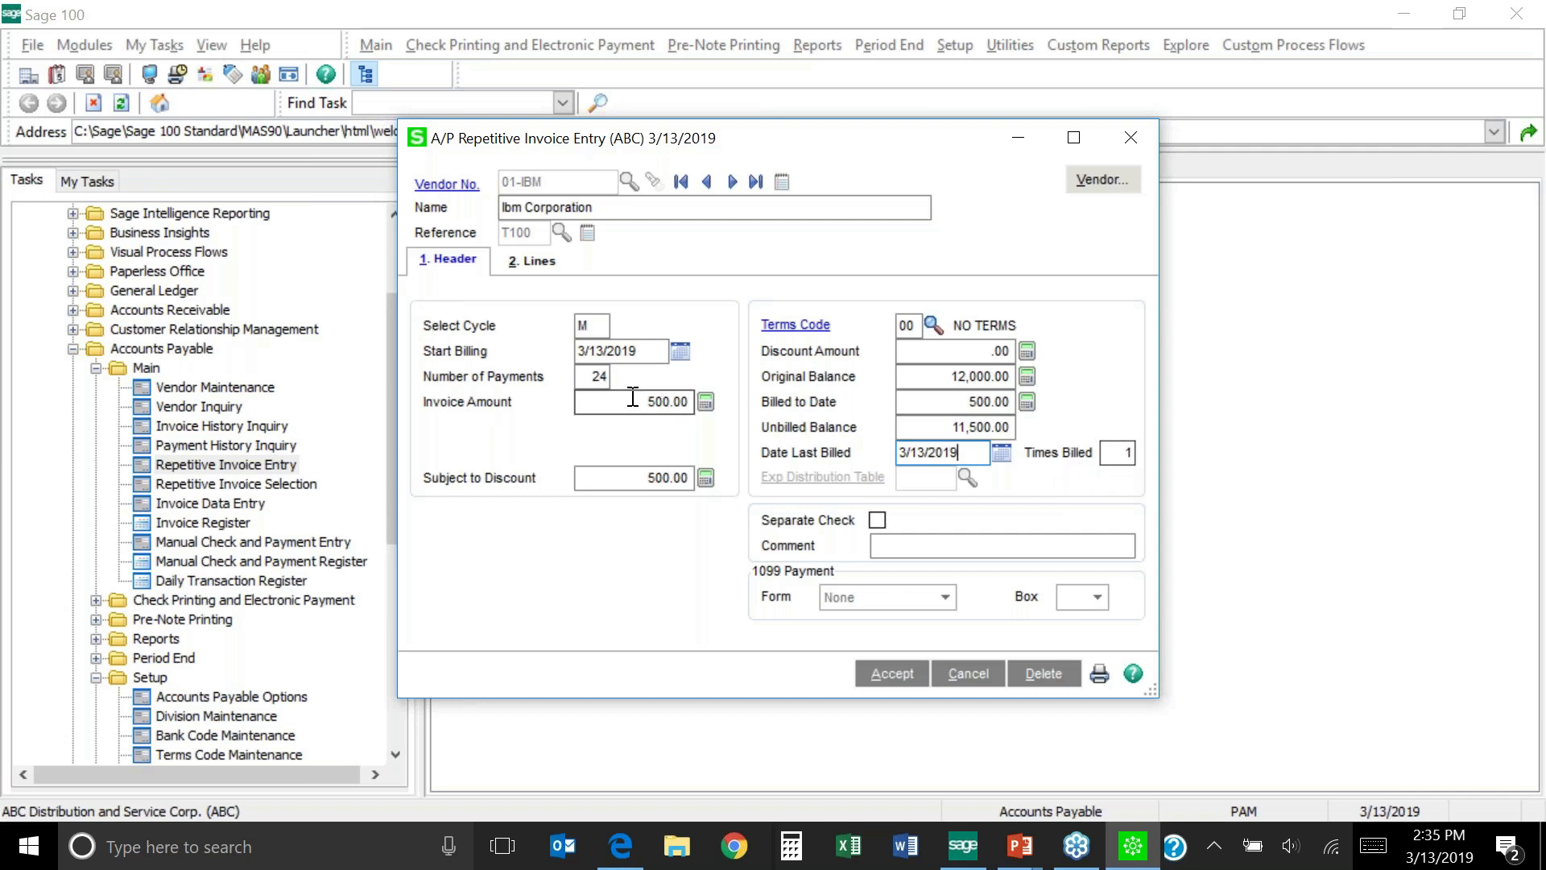
pyautogui.click(591, 384)
pyautogui.click(887, 680)
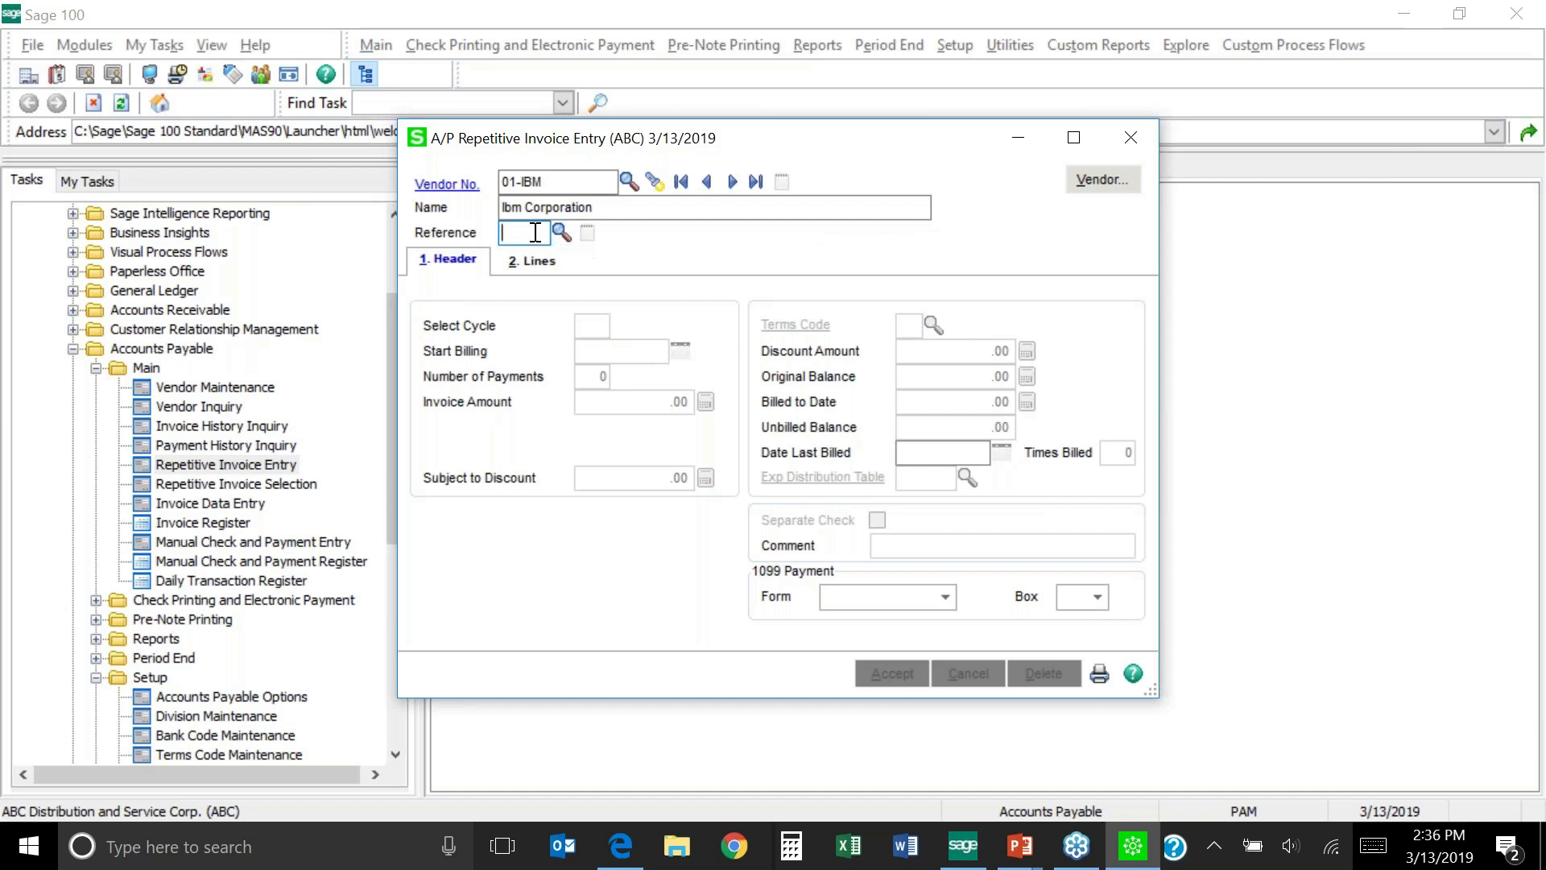
# Reopen Ibm Corporation's repetitive invoice T100, view its distribution lines, and accept it
pyautogui.click(629, 181)
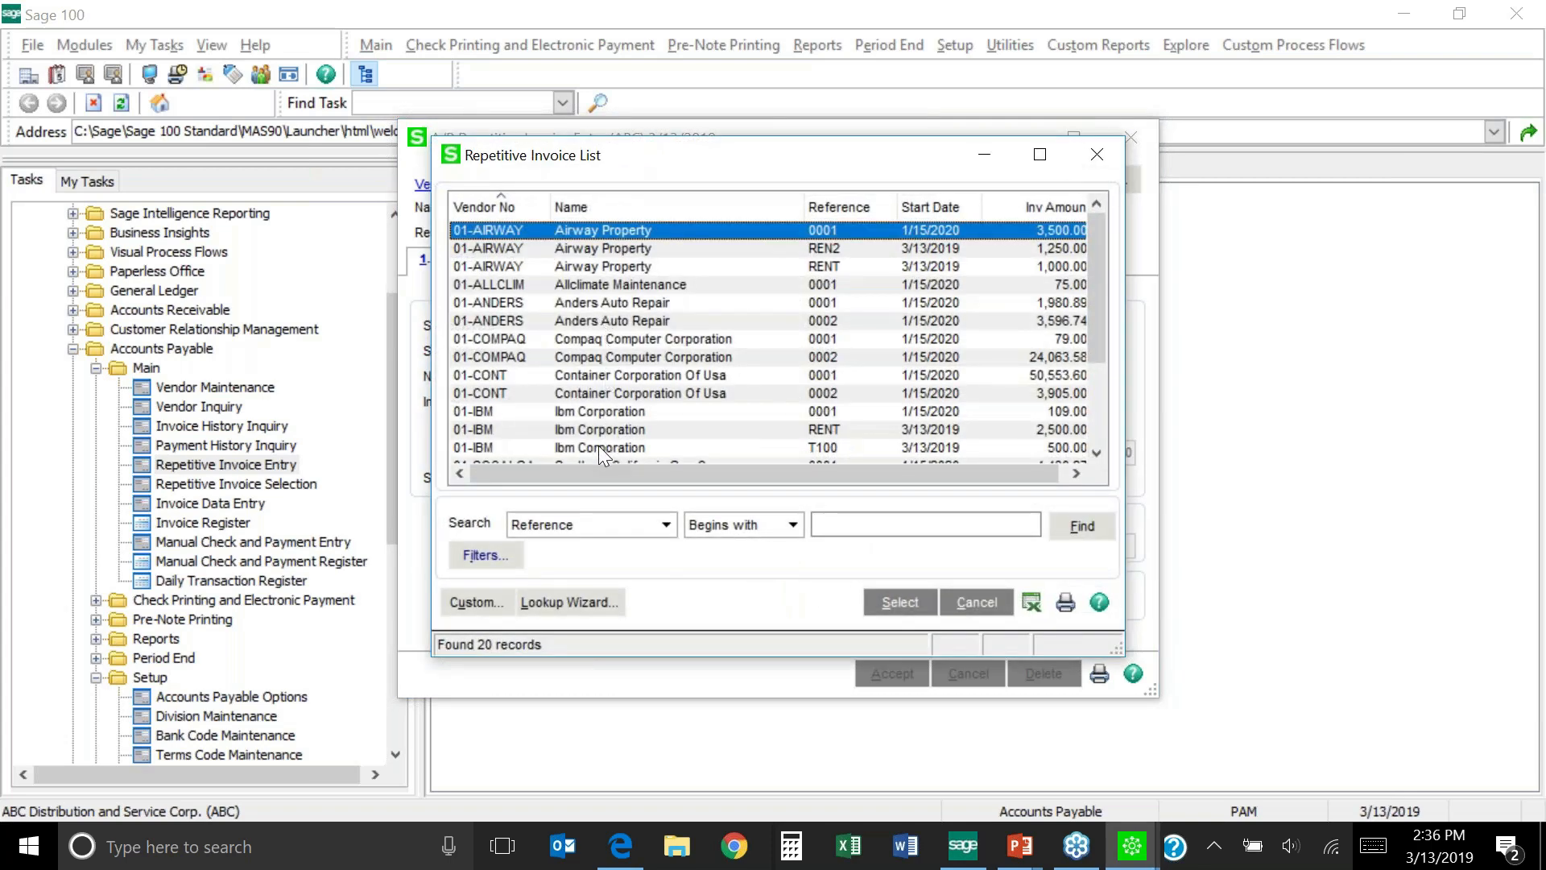
pyautogui.doubleClick(597, 446)
pyautogui.click(554, 266)
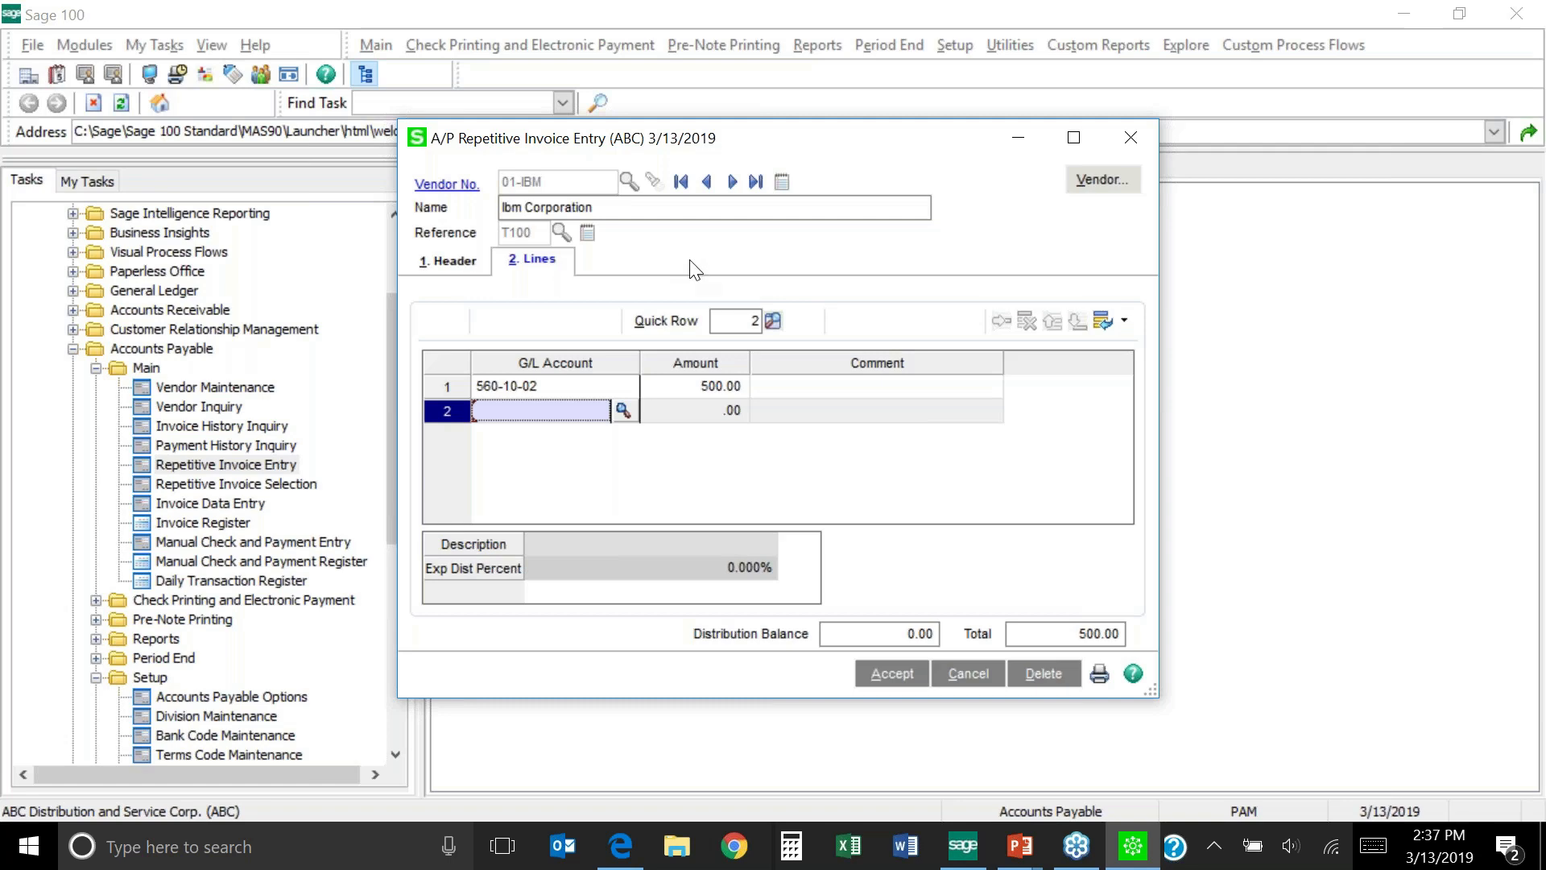
pyautogui.click(889, 678)
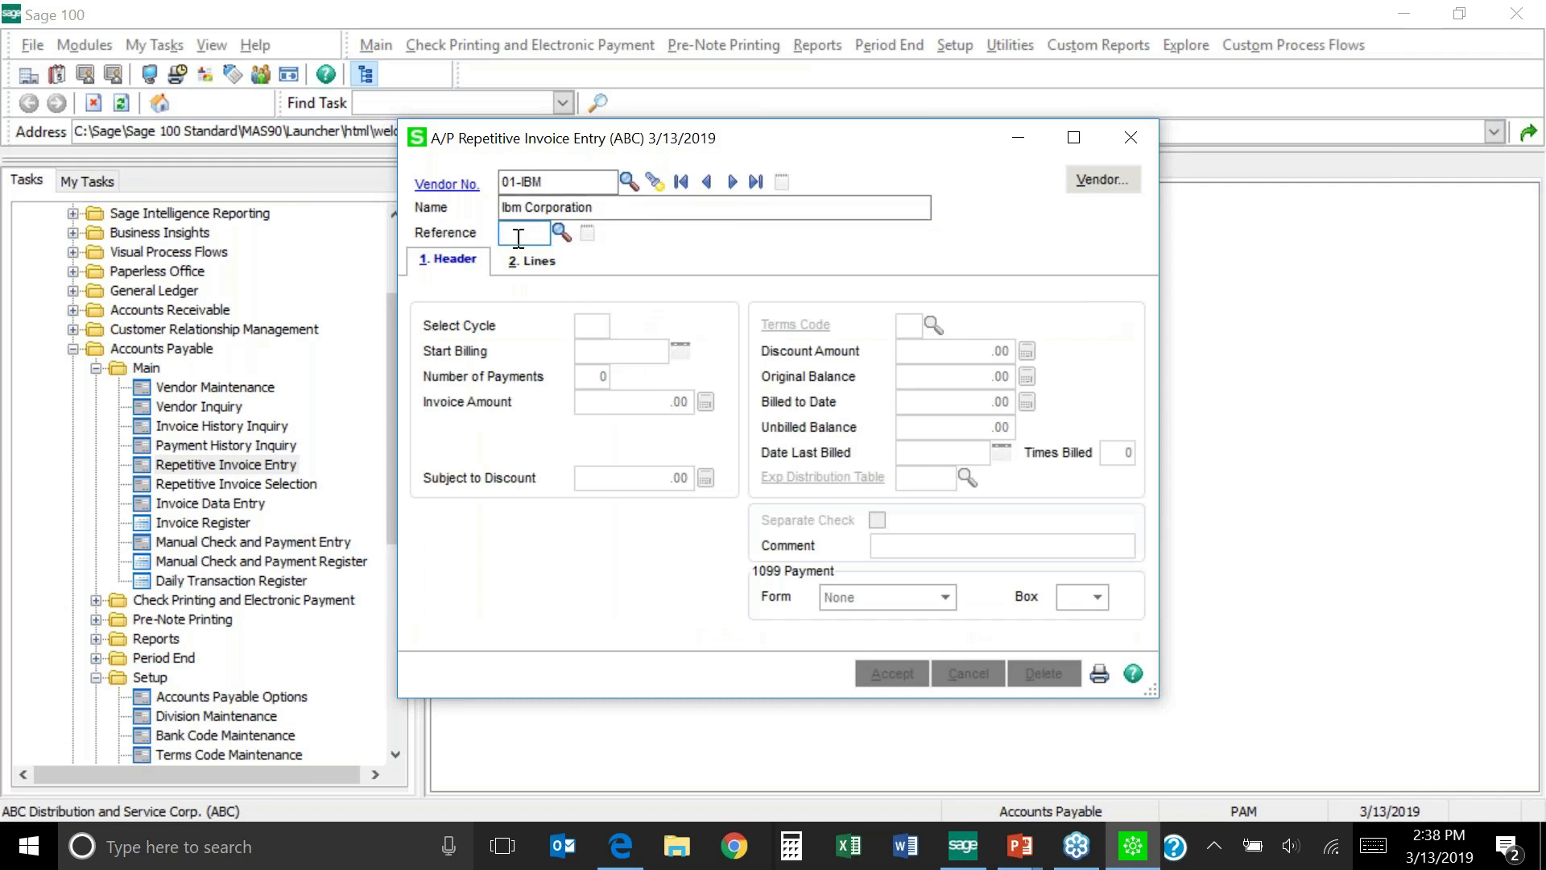
# Create repetitive invoice COMM for Ibm Corporation with cycle M, 10 payments and an invoice amount of 200.00, and accept it with the default distribution line
pyautogui.write('COMM')
pyautogui.press('Tab')
pyautogui.write('M')
pyautogui.press('Tab')
pyautogui.click(595, 376)
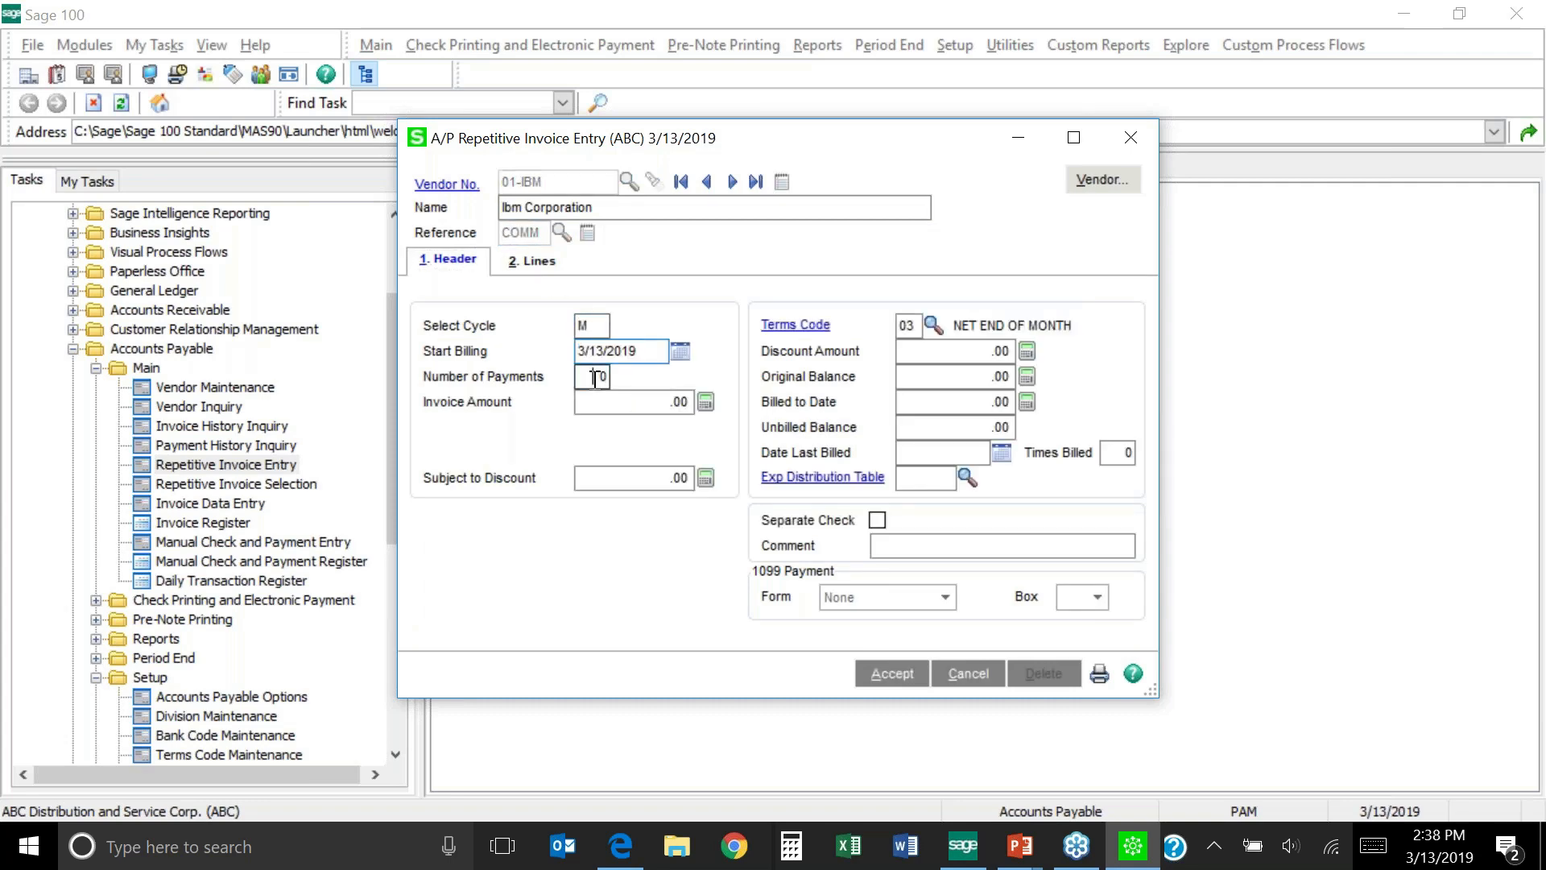
pyautogui.write('1')
pyautogui.press('Tab')
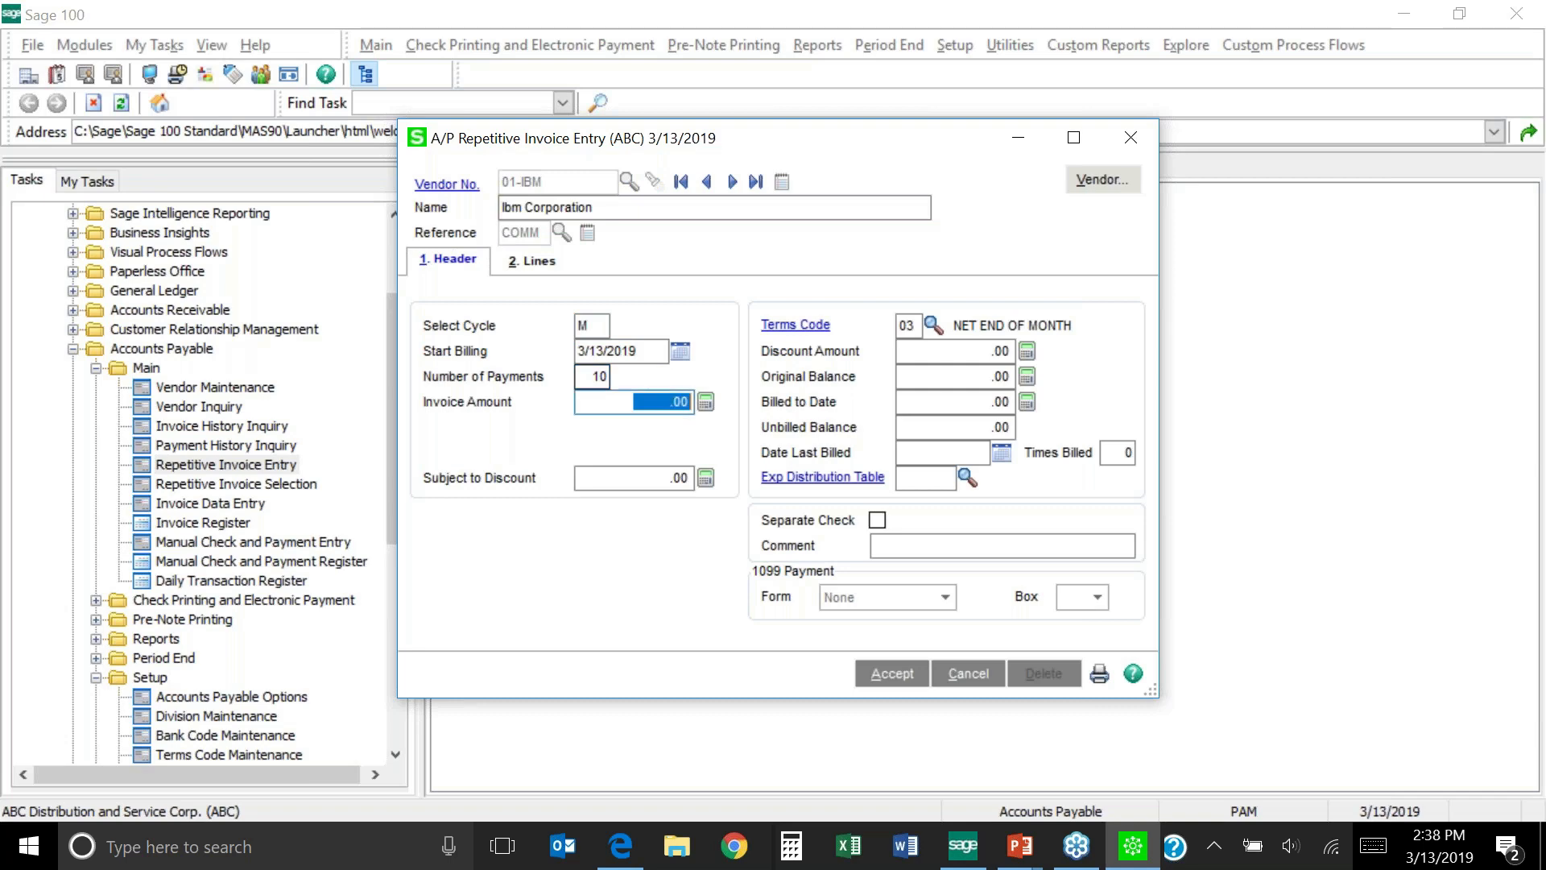
pyautogui.write('200.')
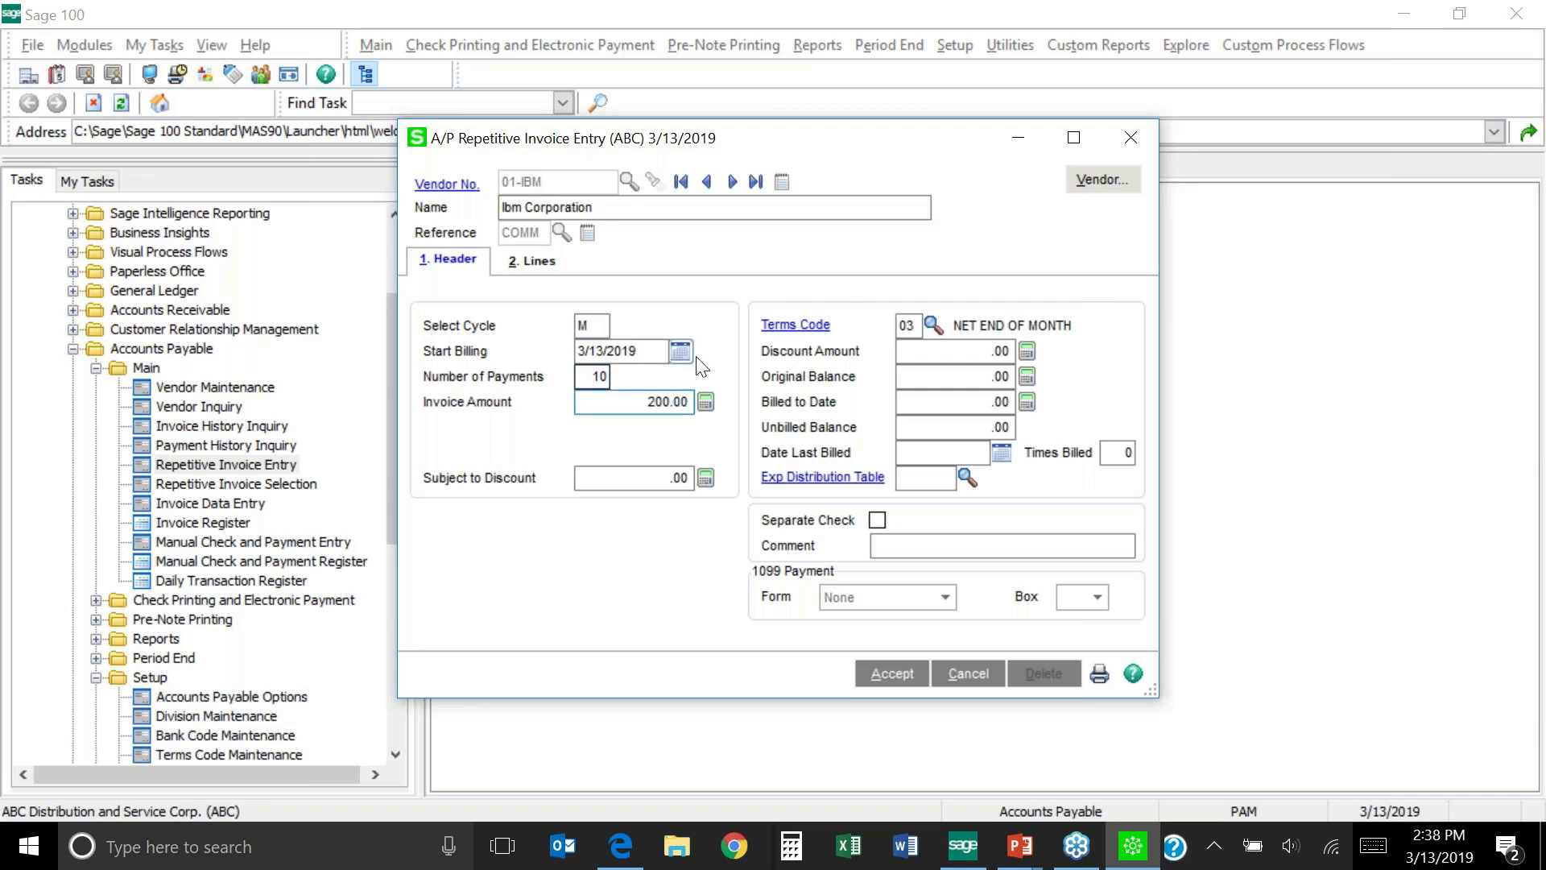
pyautogui.click(535, 261)
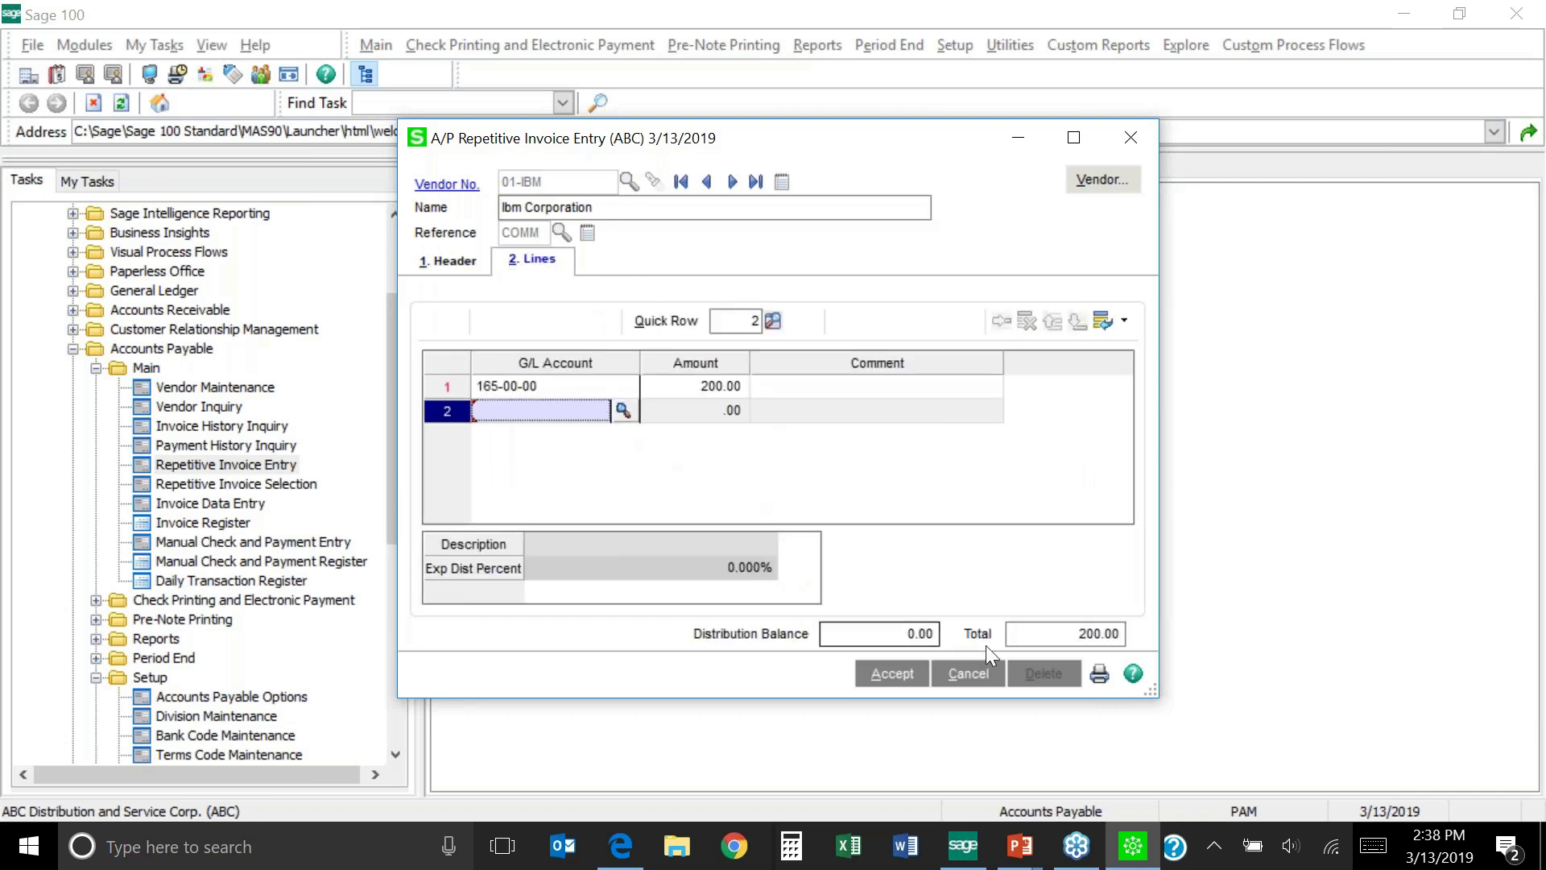
pyautogui.click(892, 677)
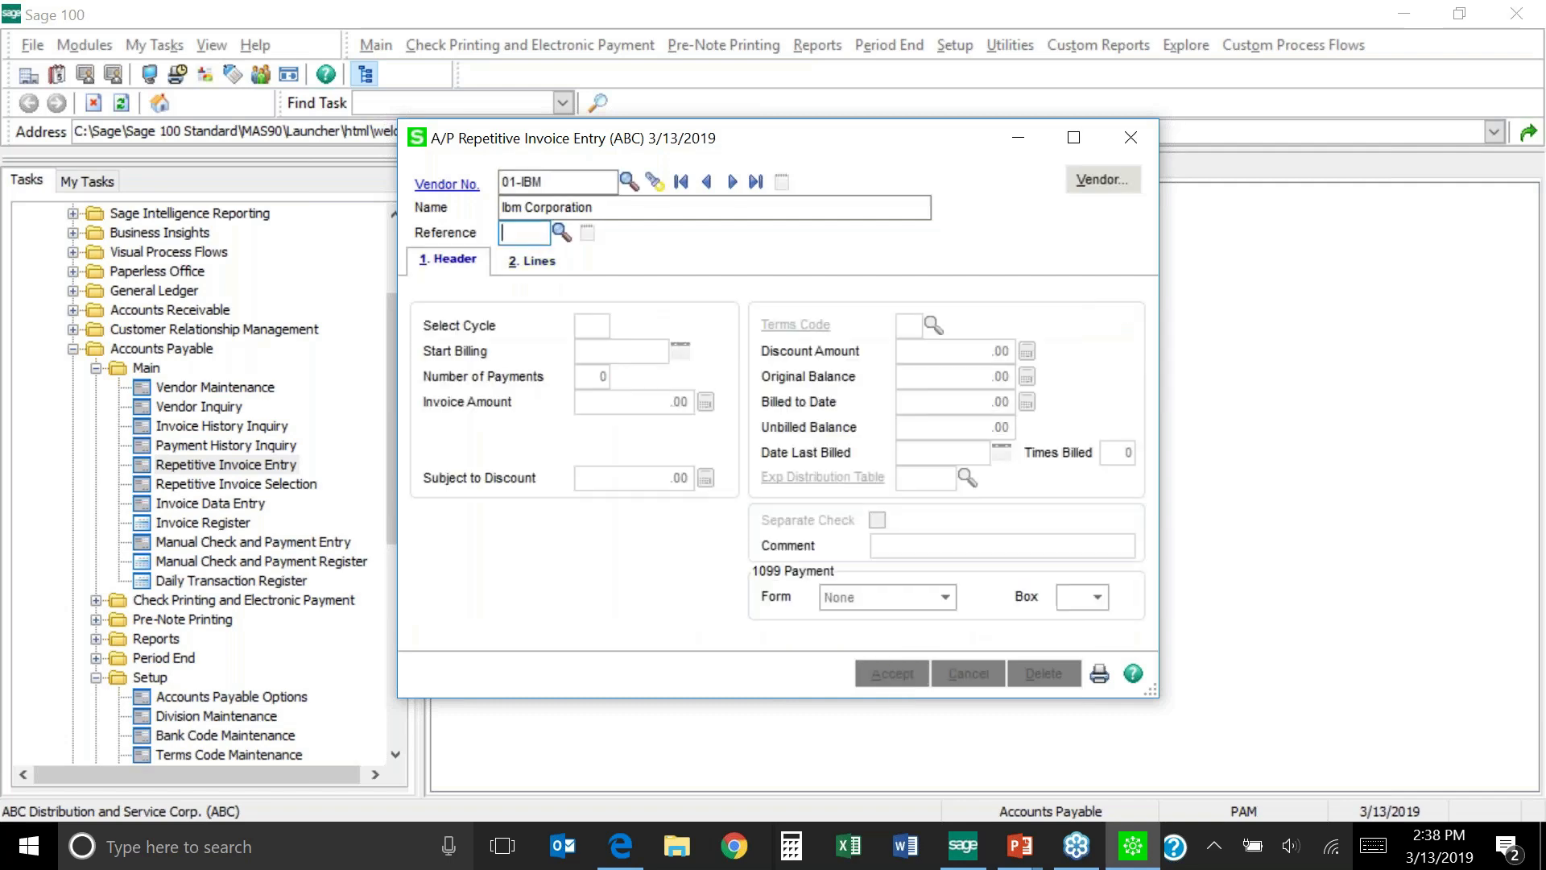
# Check the Repetitive Invoice Listing options, and open Repetitive Invoice Selection with a new batch numbered with the logged-in user ID
pyautogui.click(1099, 675)
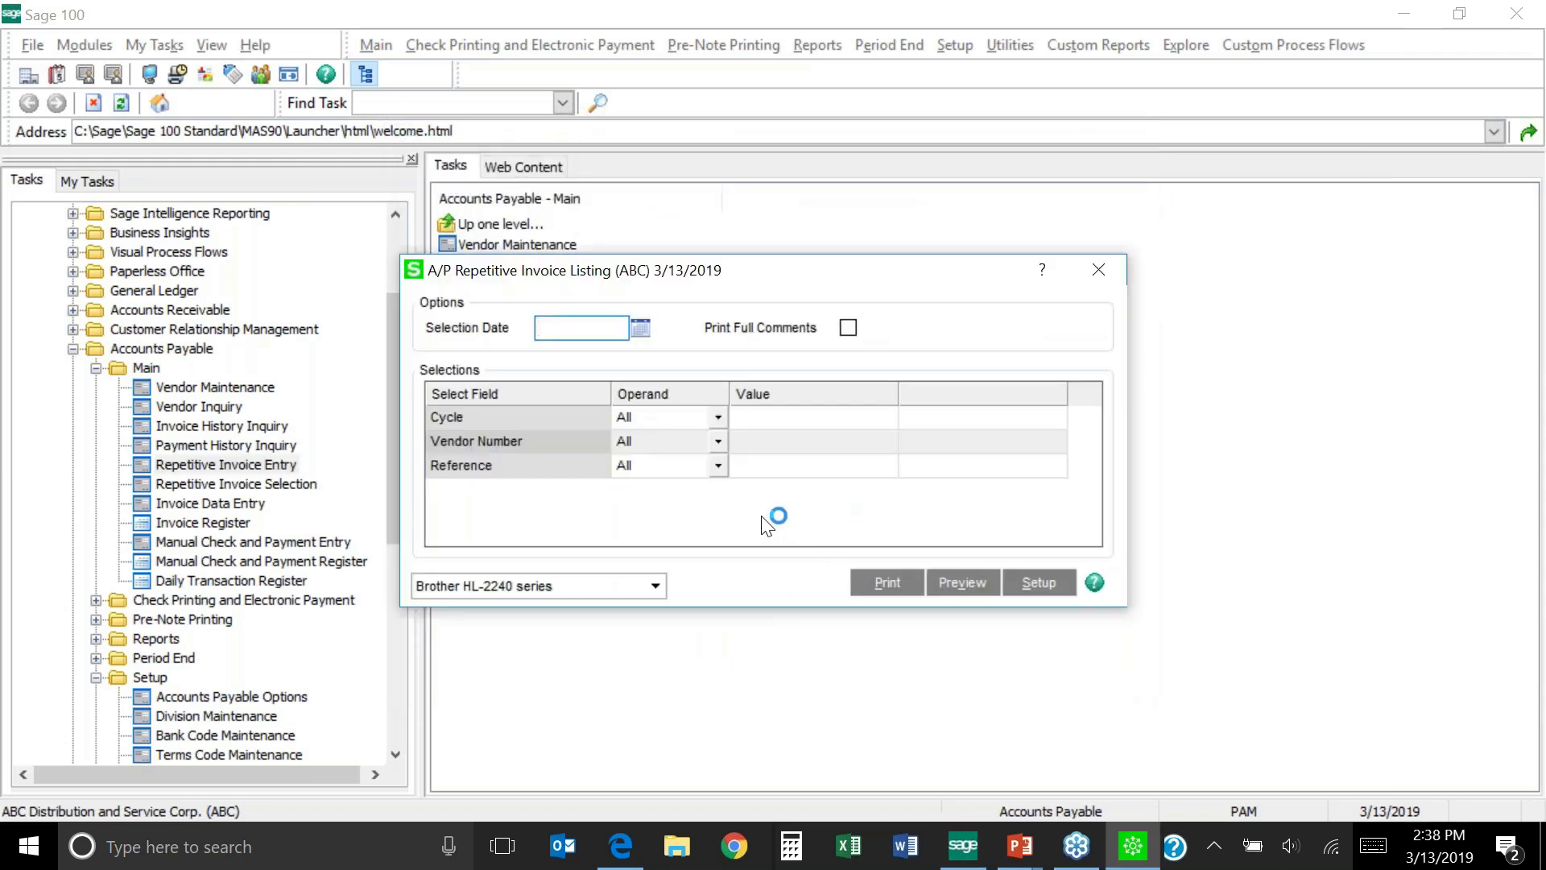
pyautogui.click(1098, 269)
pyautogui.click(573, 348)
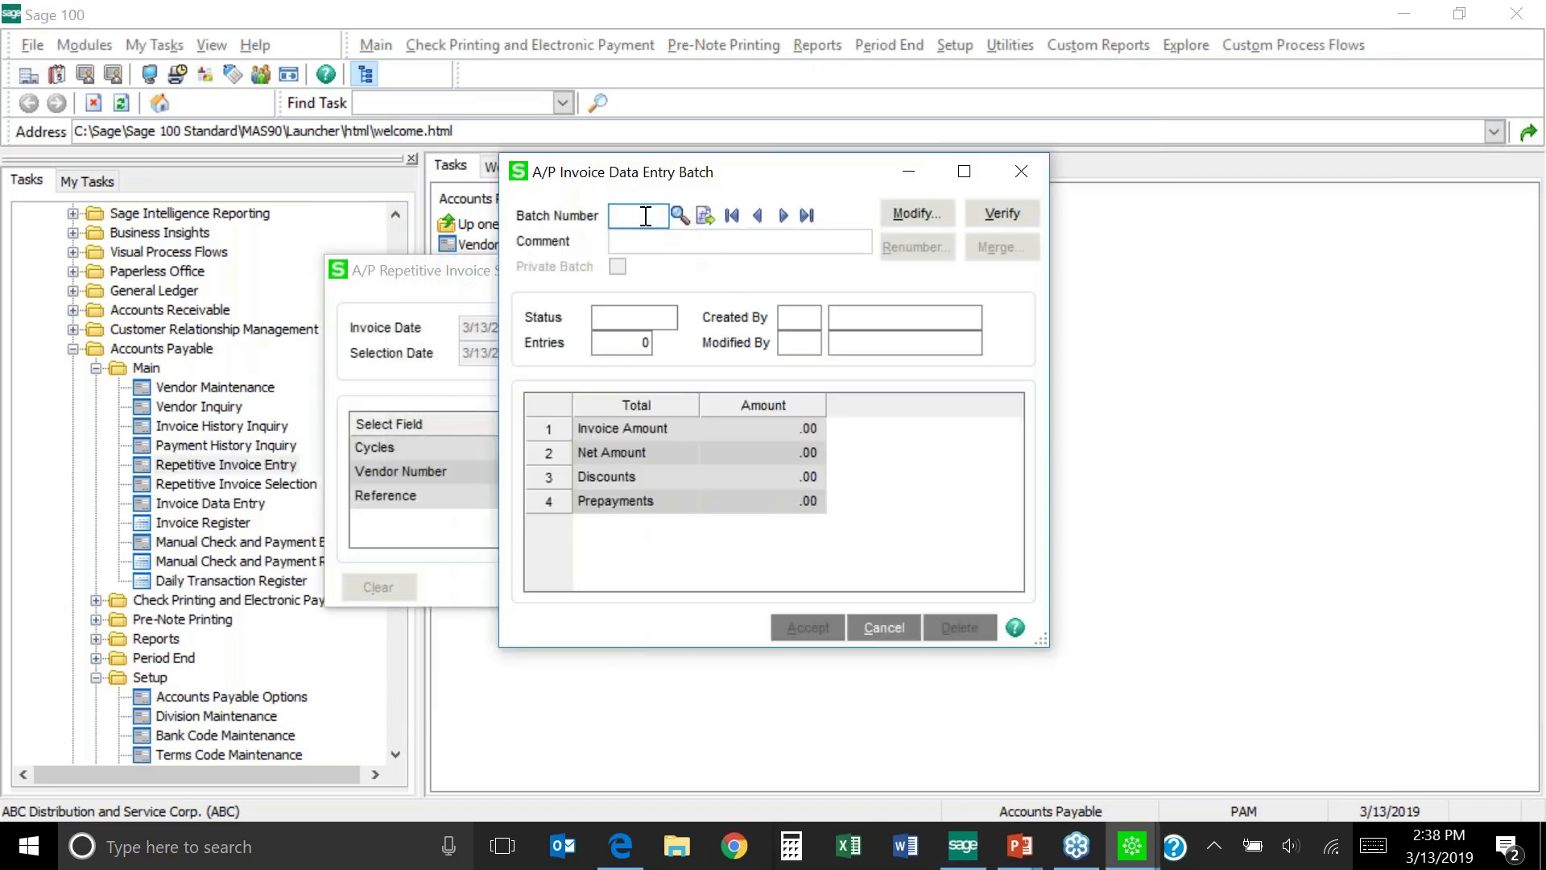
pyautogui.write('PAM')
pyautogui.press('Tab')
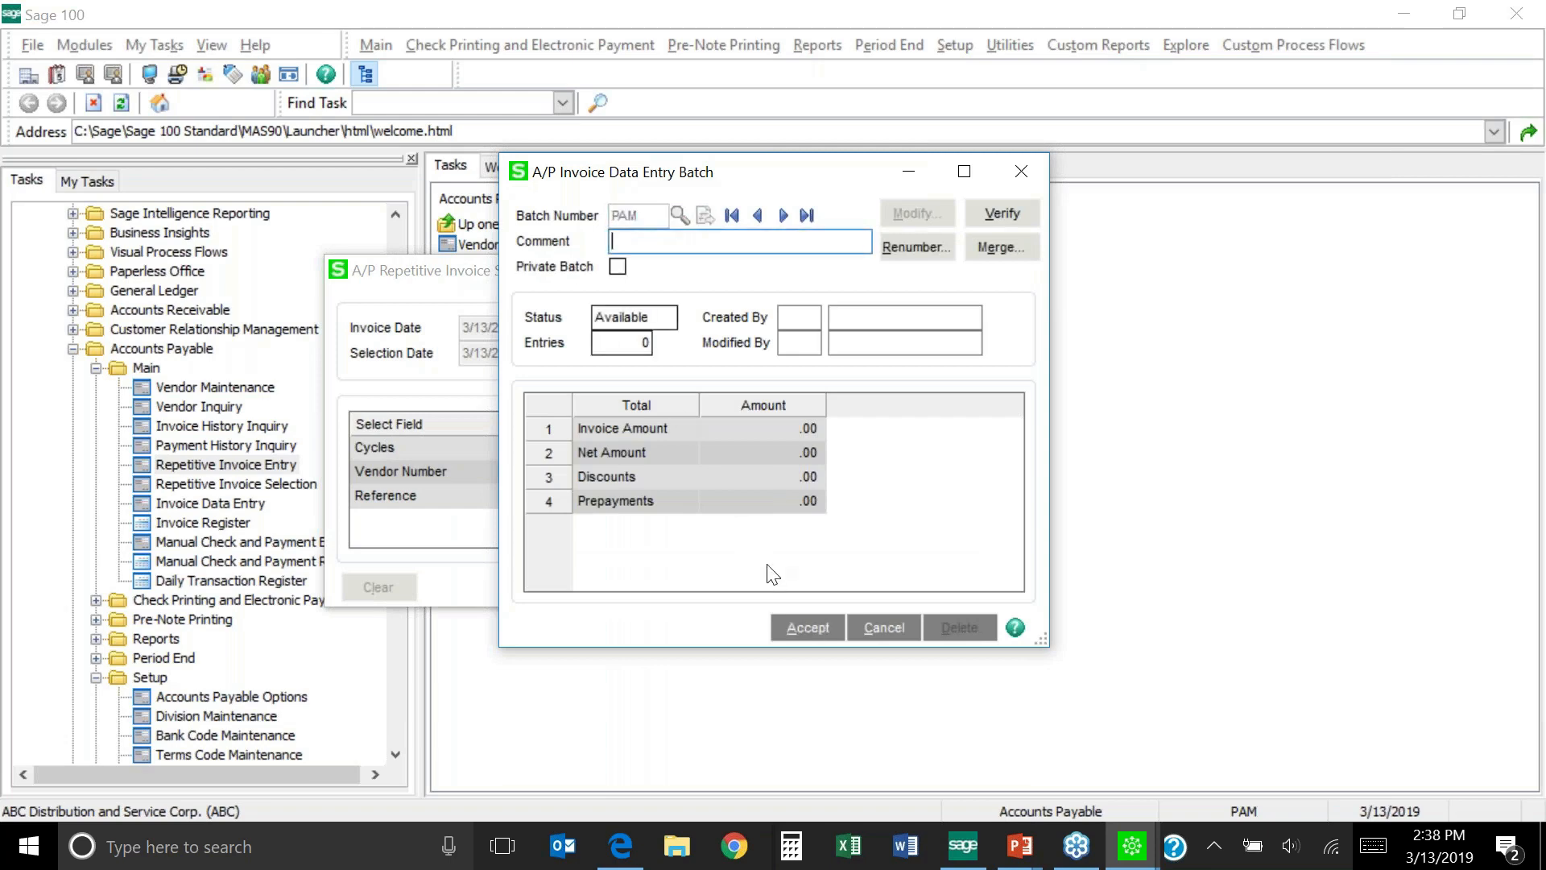
pyautogui.press('Return')
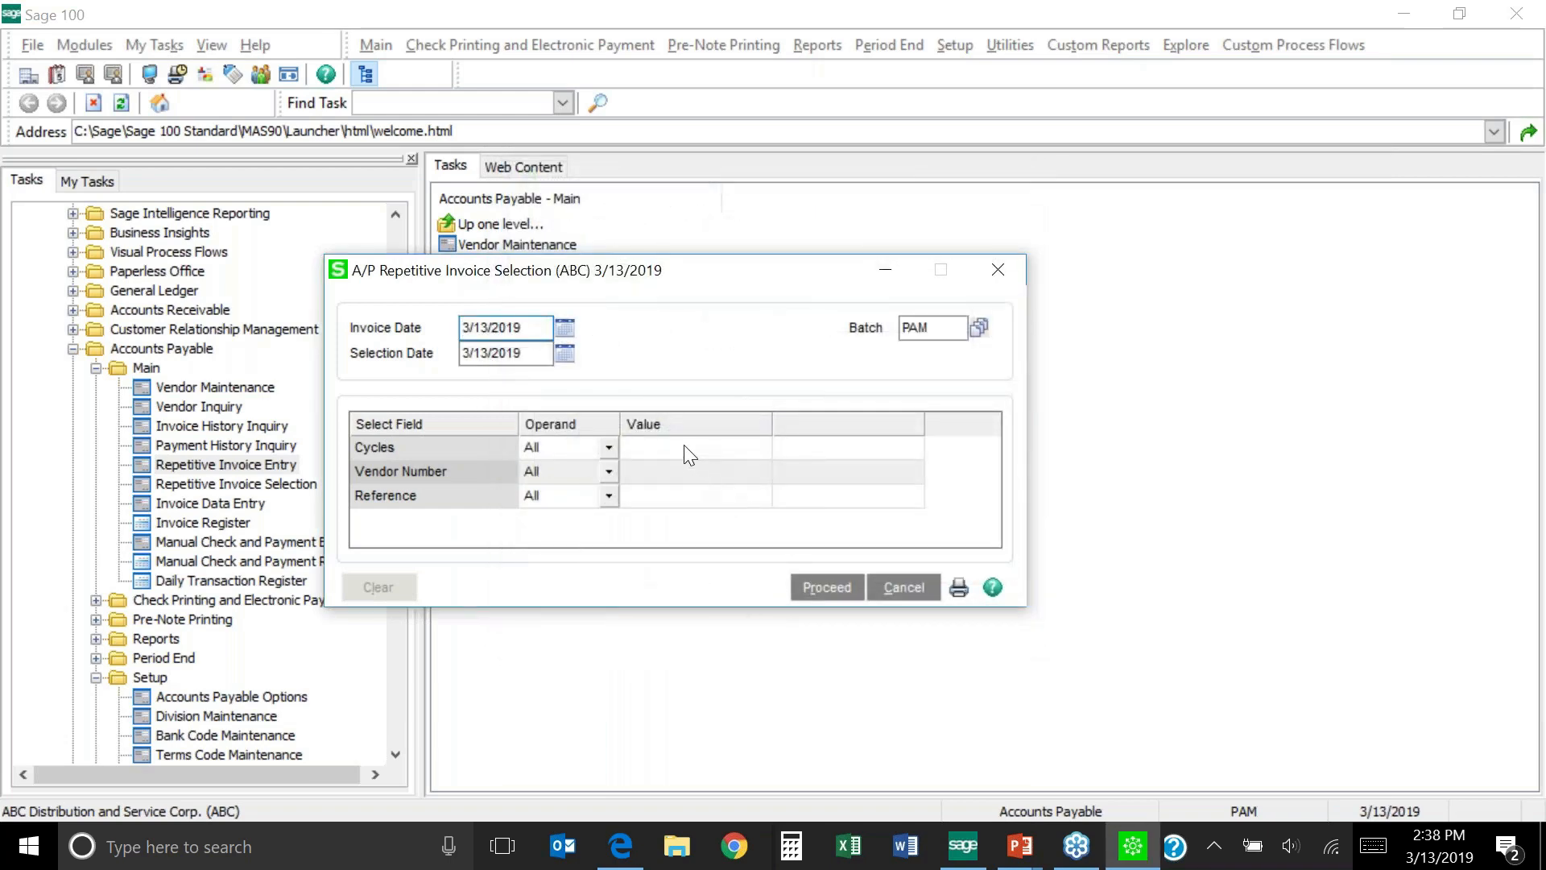
pyautogui.click(611, 448)
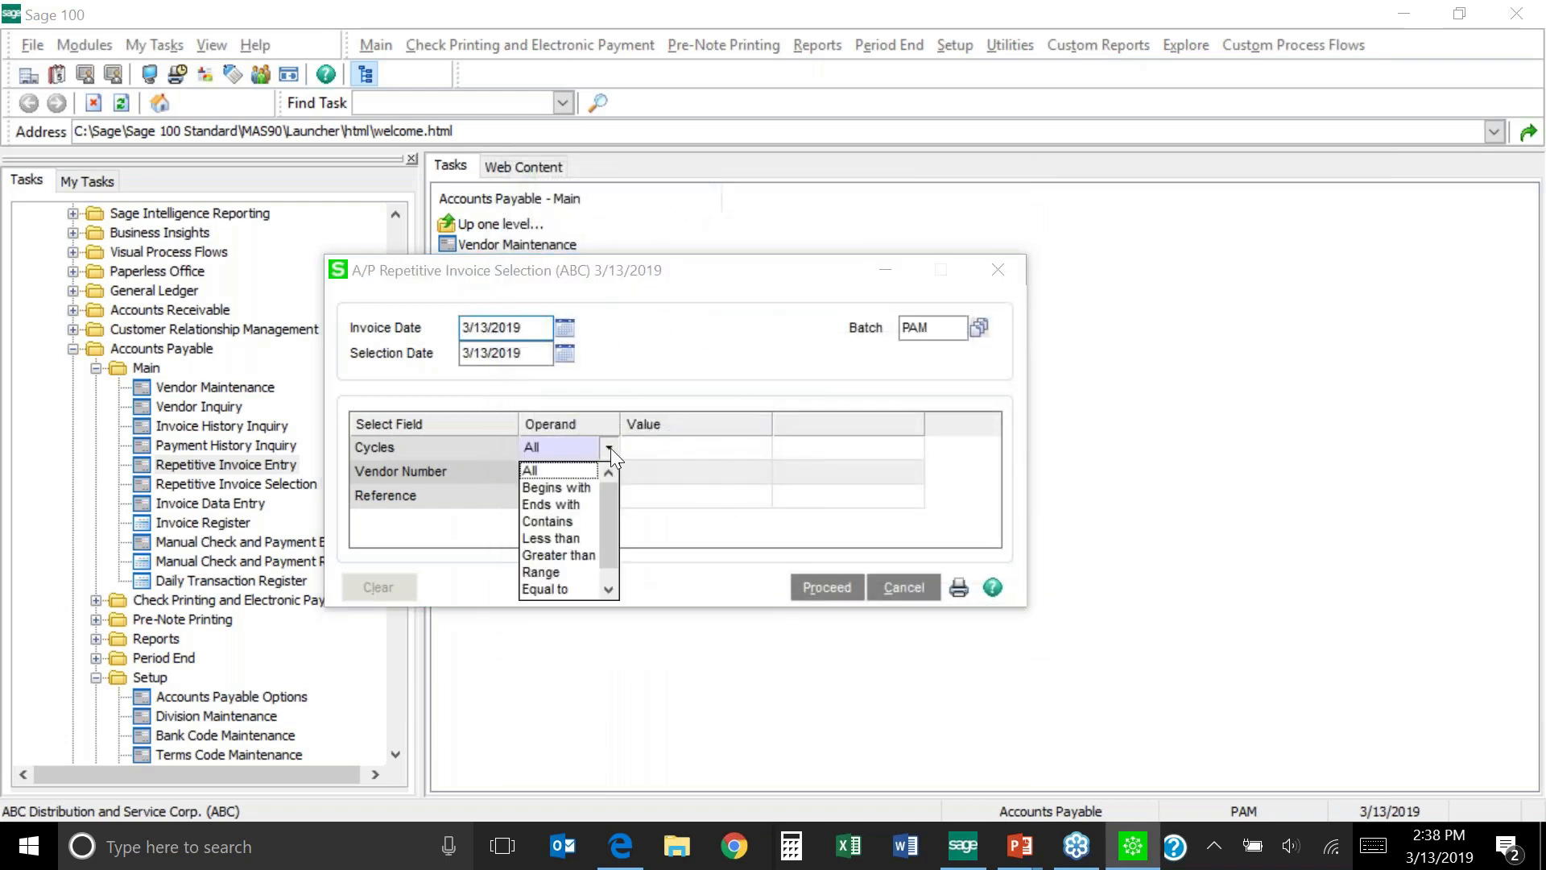
pyautogui.click(791, 305)
pyautogui.click(996, 267)
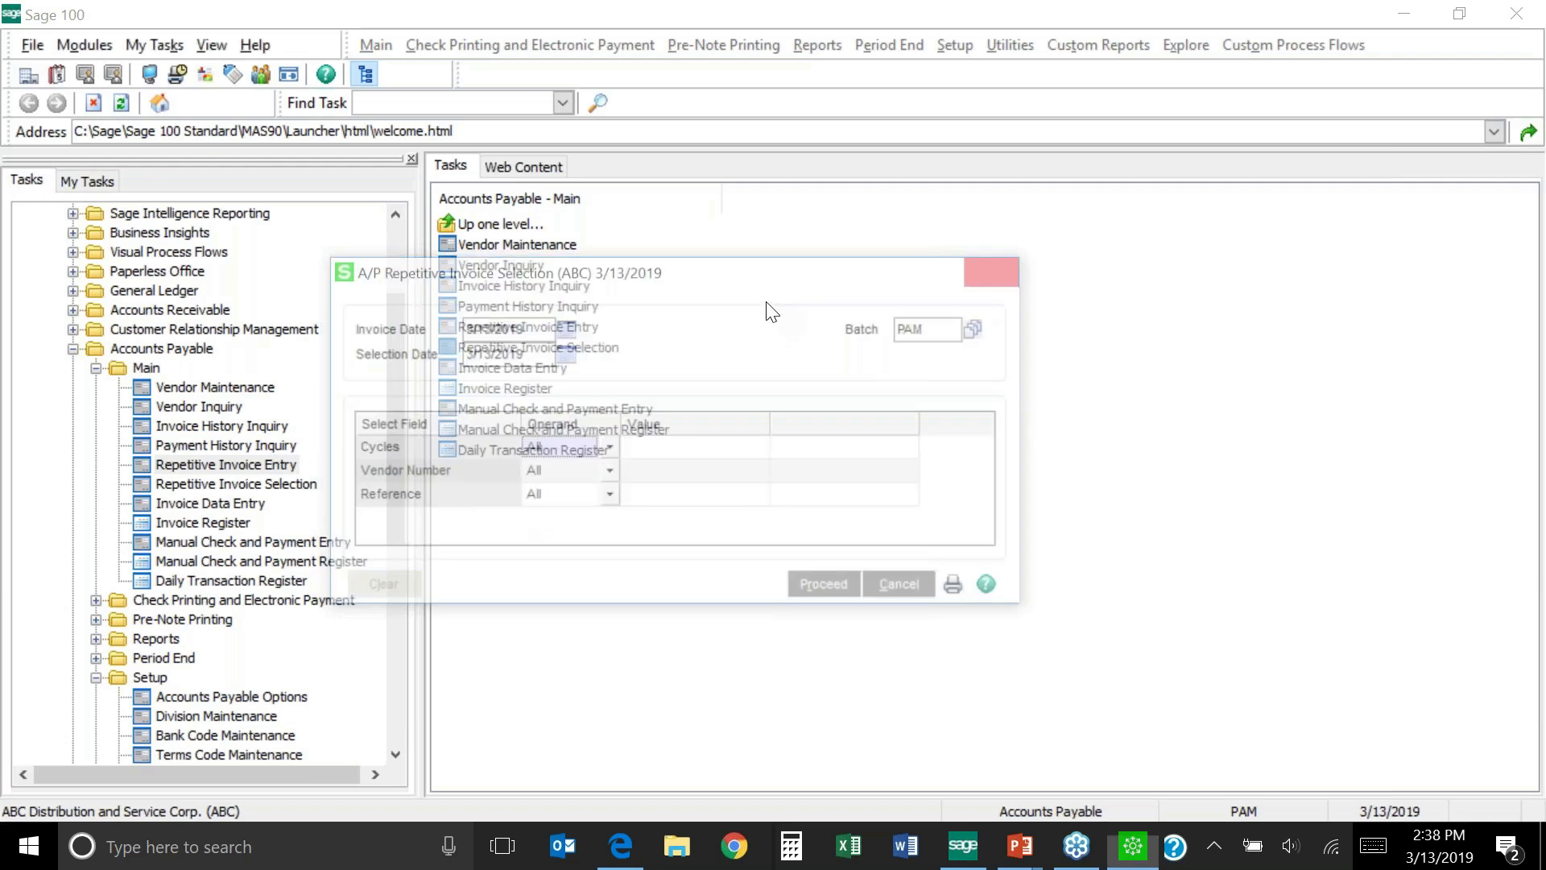
# Reopen Ibm Corporation's repetitive invoice COMM and enter the comment "Comment Field" on its first distribution line
pyautogui.click(263, 467)
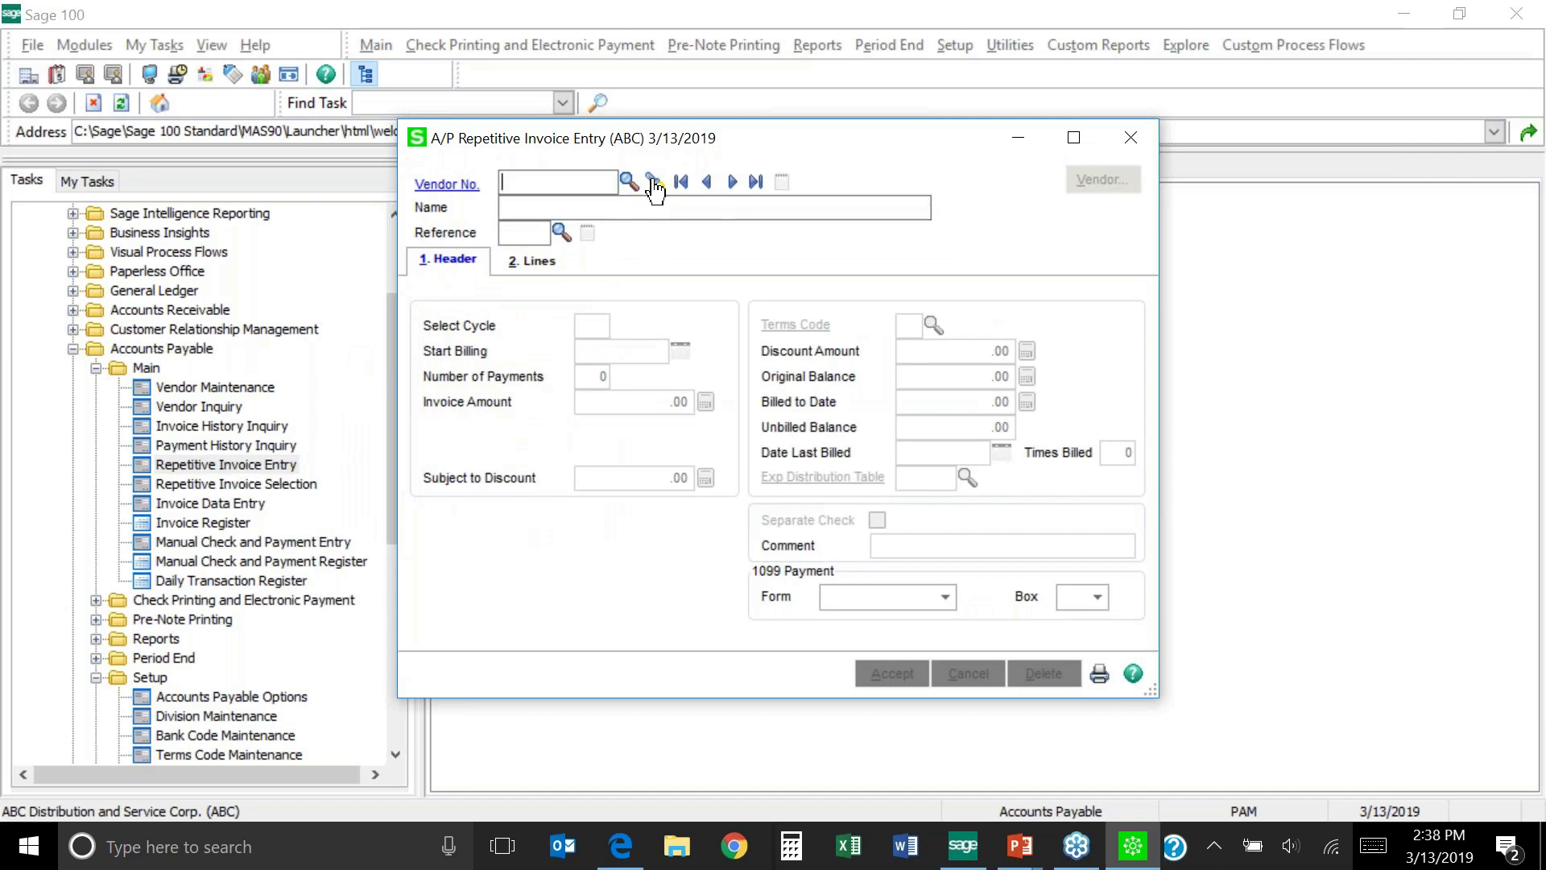
pyautogui.click(628, 183)
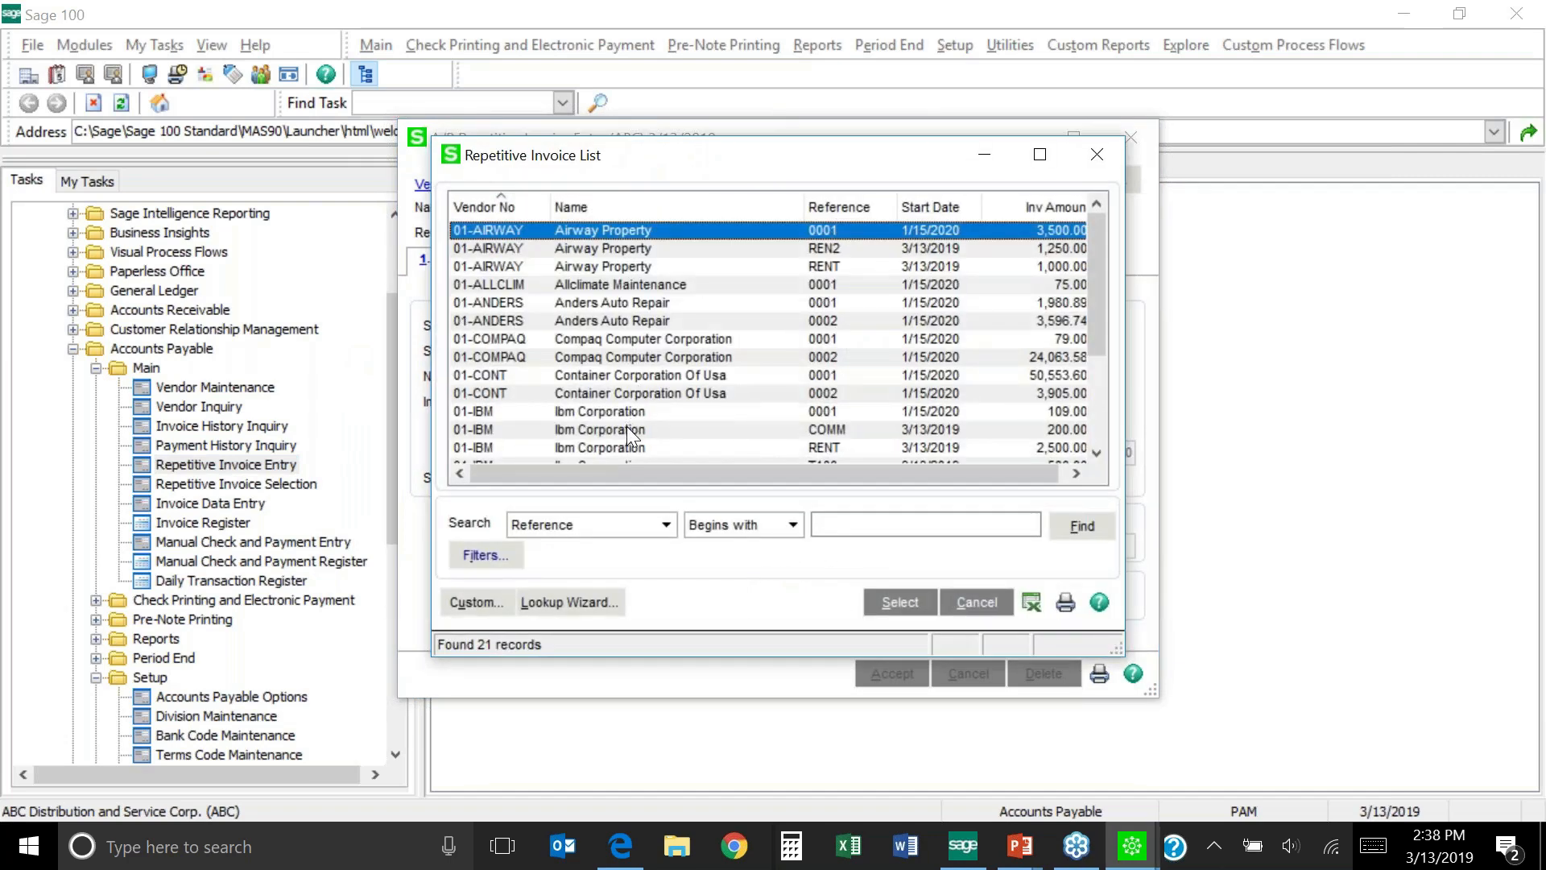
pyautogui.doubleClick(626, 429)
pyautogui.click(535, 266)
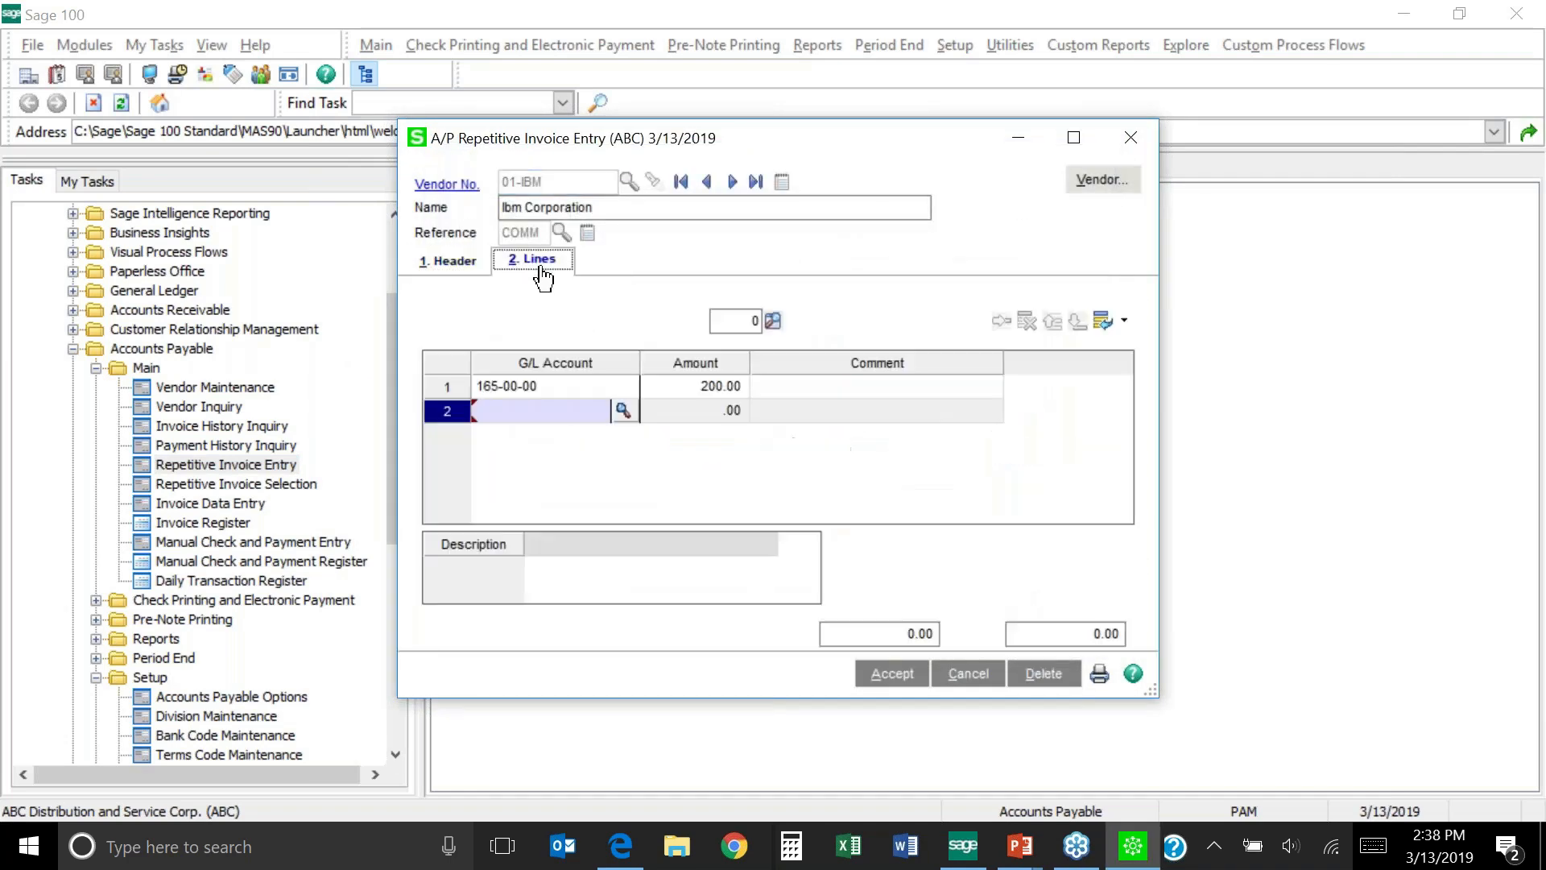
pyautogui.click(796, 382)
pyautogui.write('Comment Field')
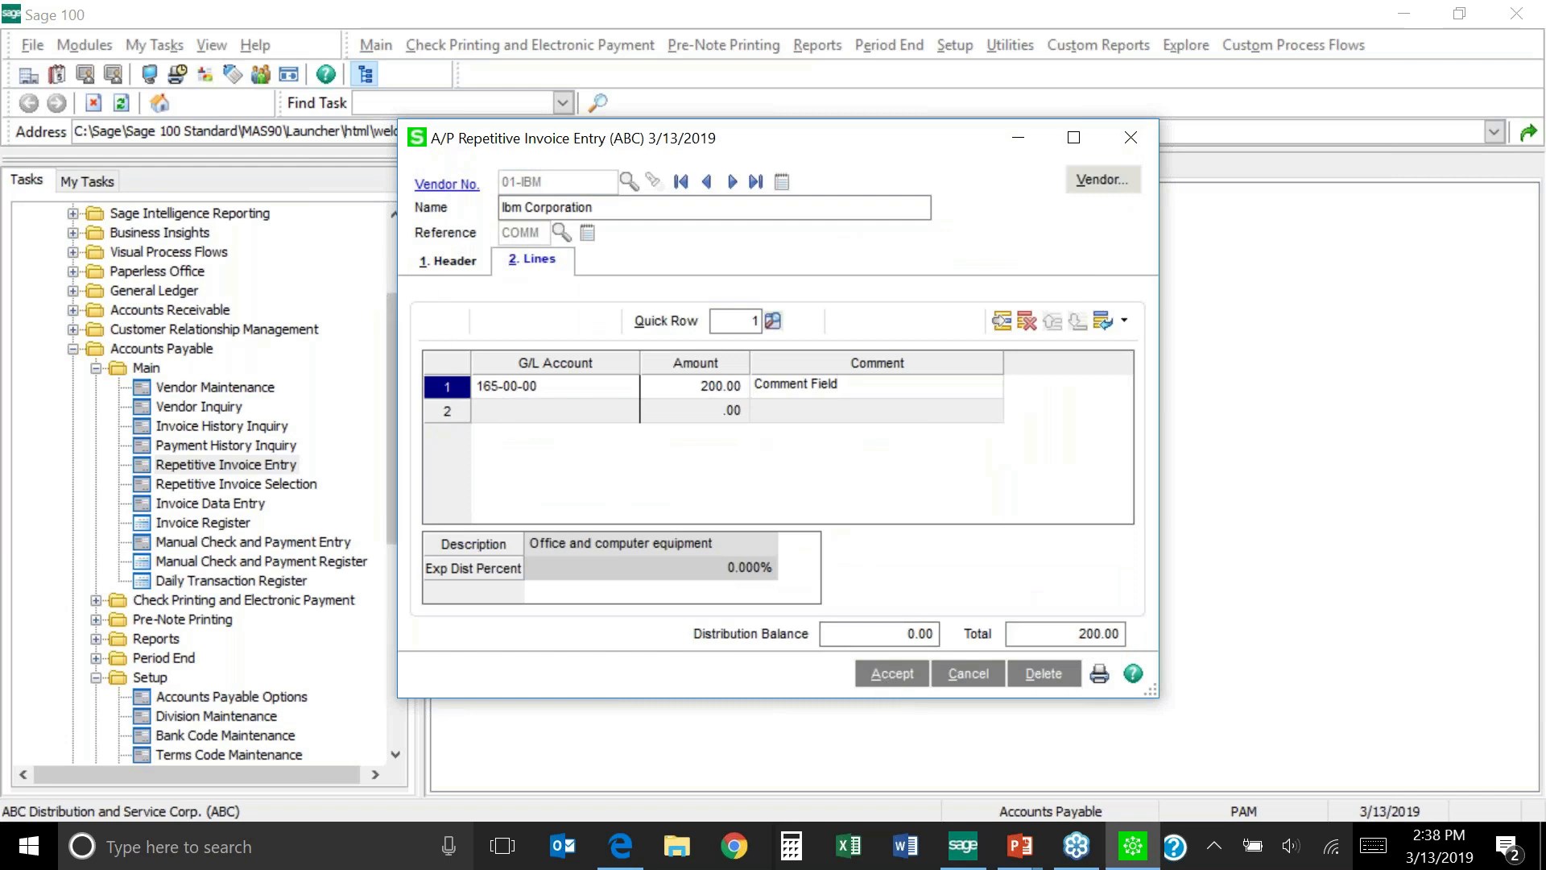
# Enter "Header Comment" as the header comment of repetitive invoice COMM
pyautogui.click(444, 266)
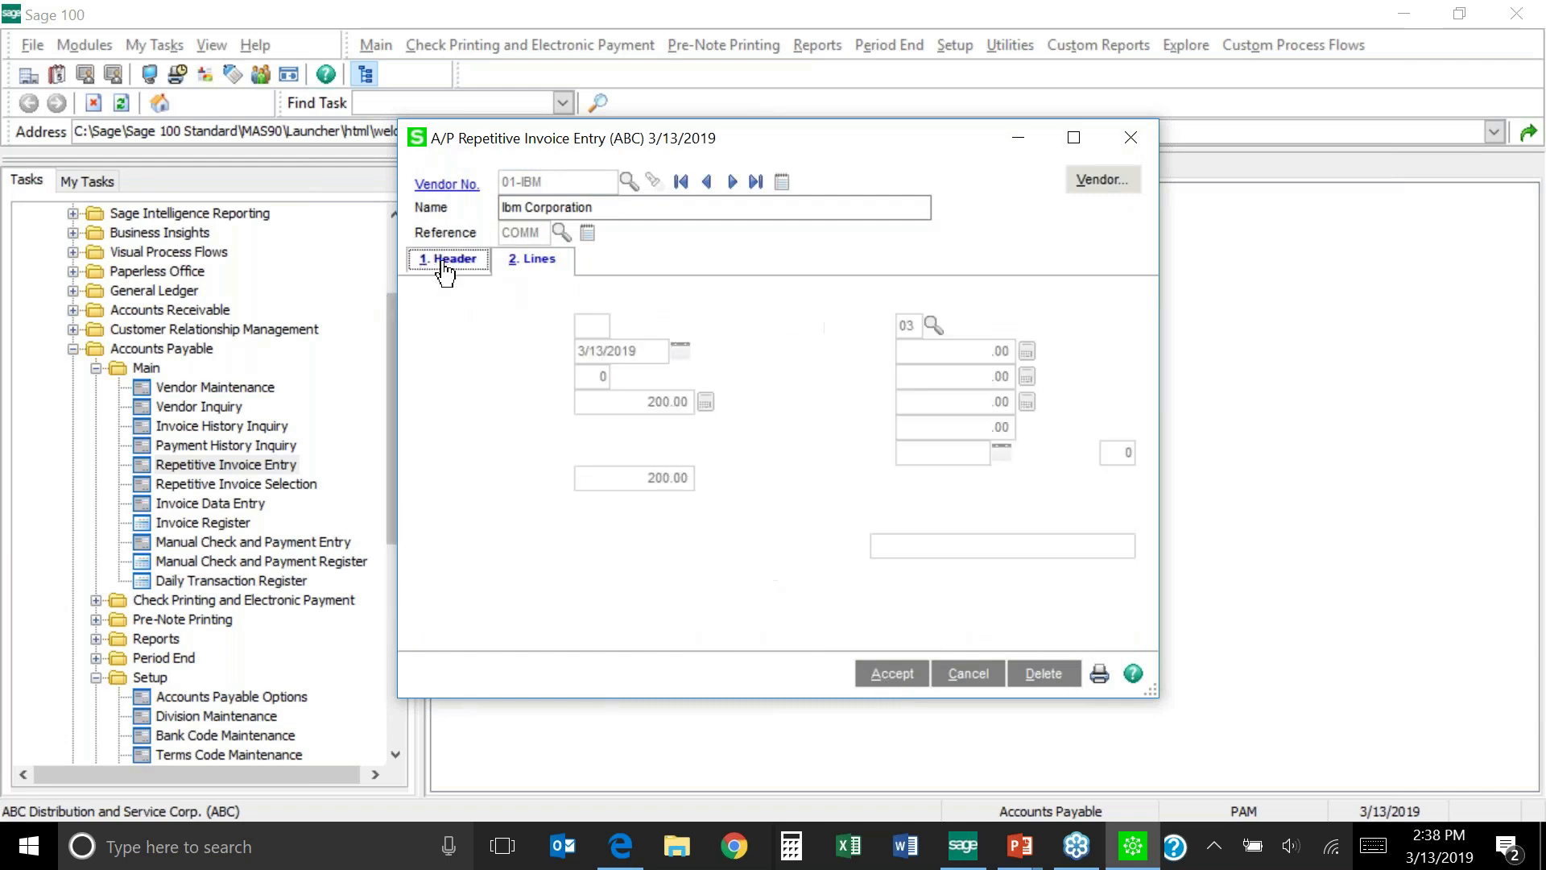
pyautogui.click(912, 545)
pyautogui.write('Comment')
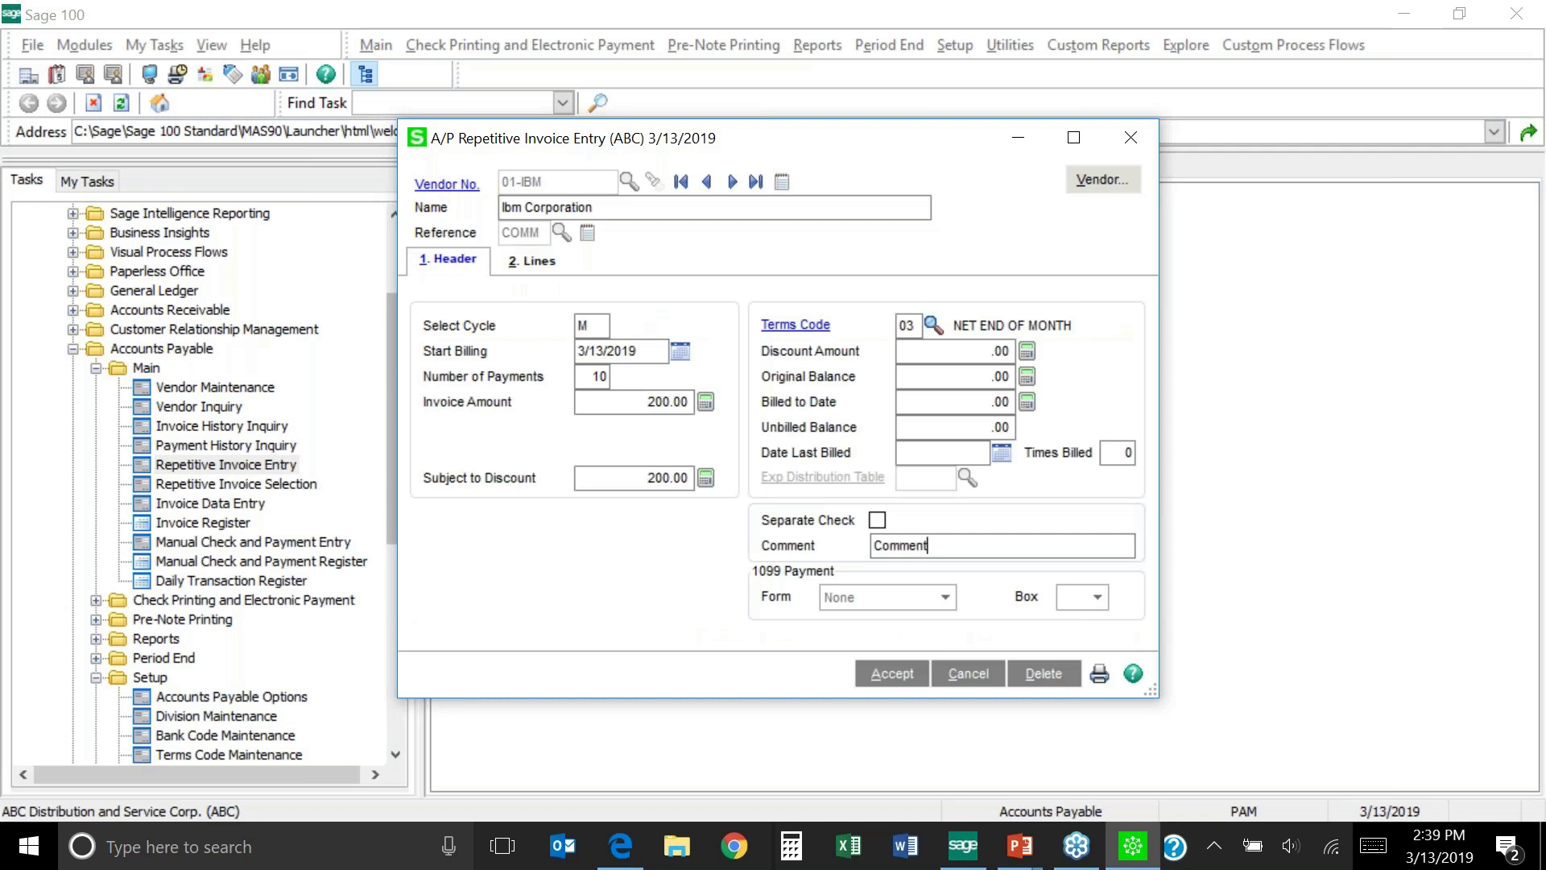
pyautogui.press('BackSpace')
pyautogui.press('BackSpace')
pyautogui.press('BackSpace')
pyautogui.press('BackSpace')
pyautogui.press('BackSpace')
pyautogui.press('BackSpace')
pyautogui.press('BackSpace')
pyautogui.press('BackSpace')
pyautogui.write('Header Comment')
# Replace the first distribution line's comment with "Lines Comment" and accept repetitive invoice COMM
pyautogui.click(531, 261)
pyautogui.click(757, 387)
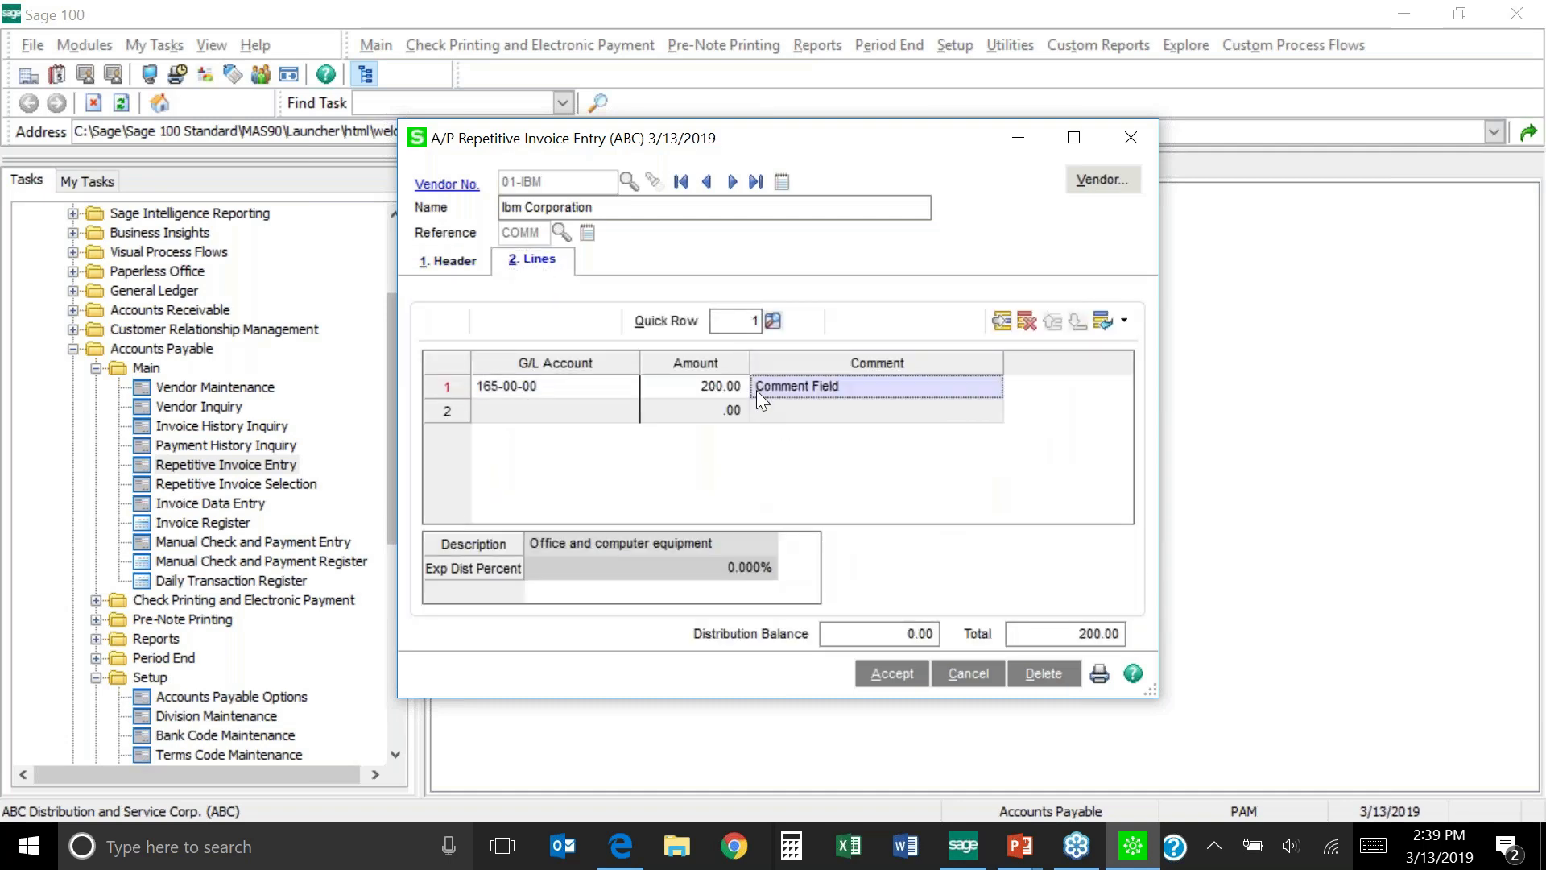
pyautogui.click(757, 390)
pyautogui.write('Lines Comment')
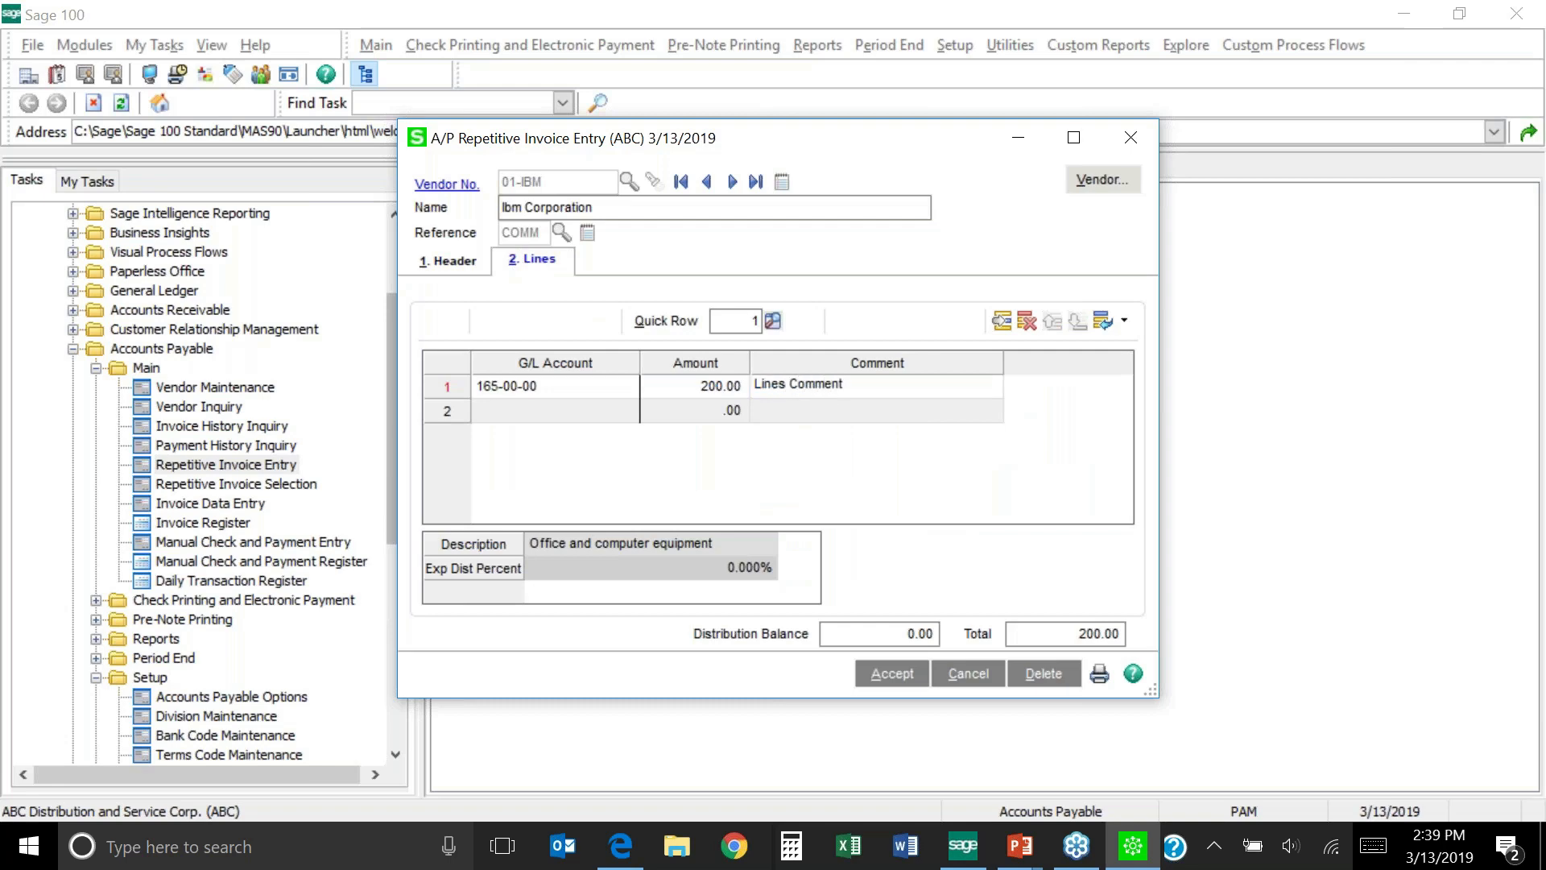
pyautogui.click(890, 676)
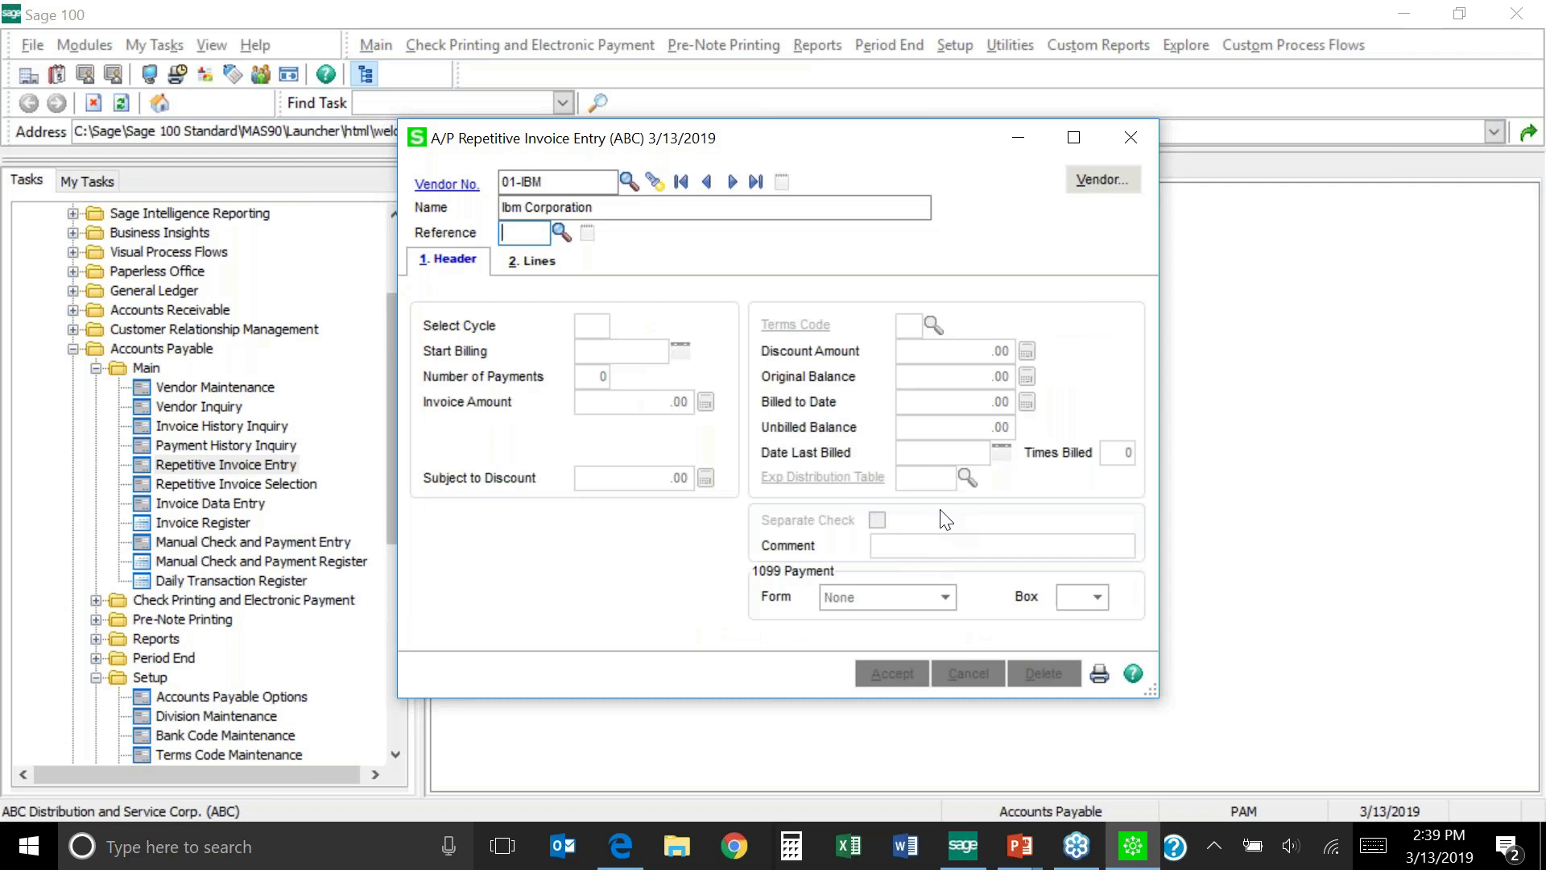
# Preview the Repetitive Invoice Listing for selection date 3/13/2019 and cycle equal to M, check the comments, and close it
pyautogui.click(1100, 676)
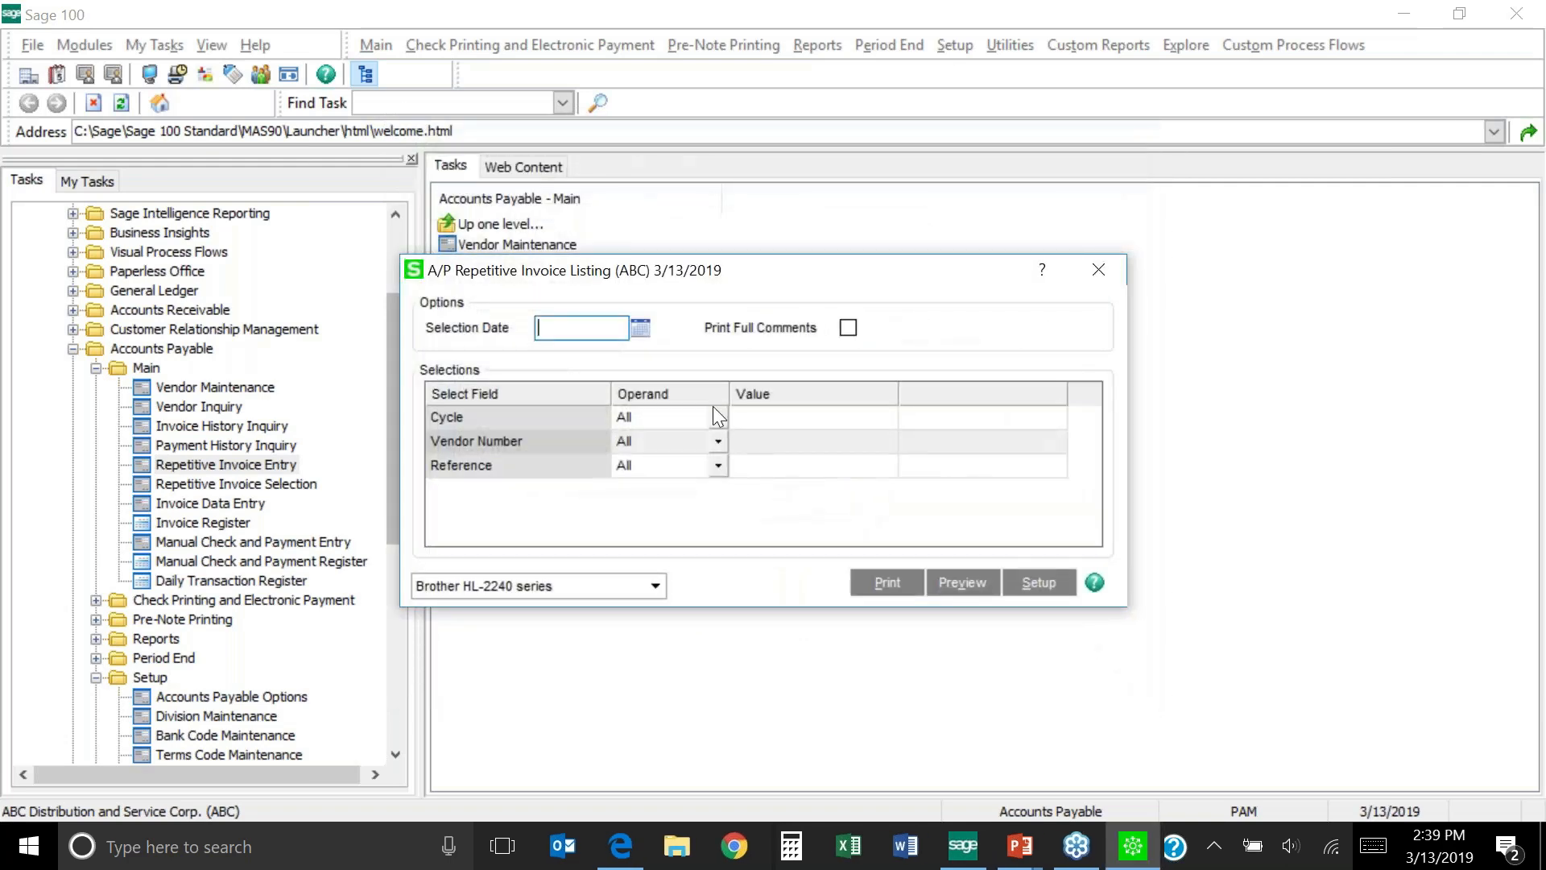
pyautogui.write('3/13/19')
pyautogui.press('Tab')
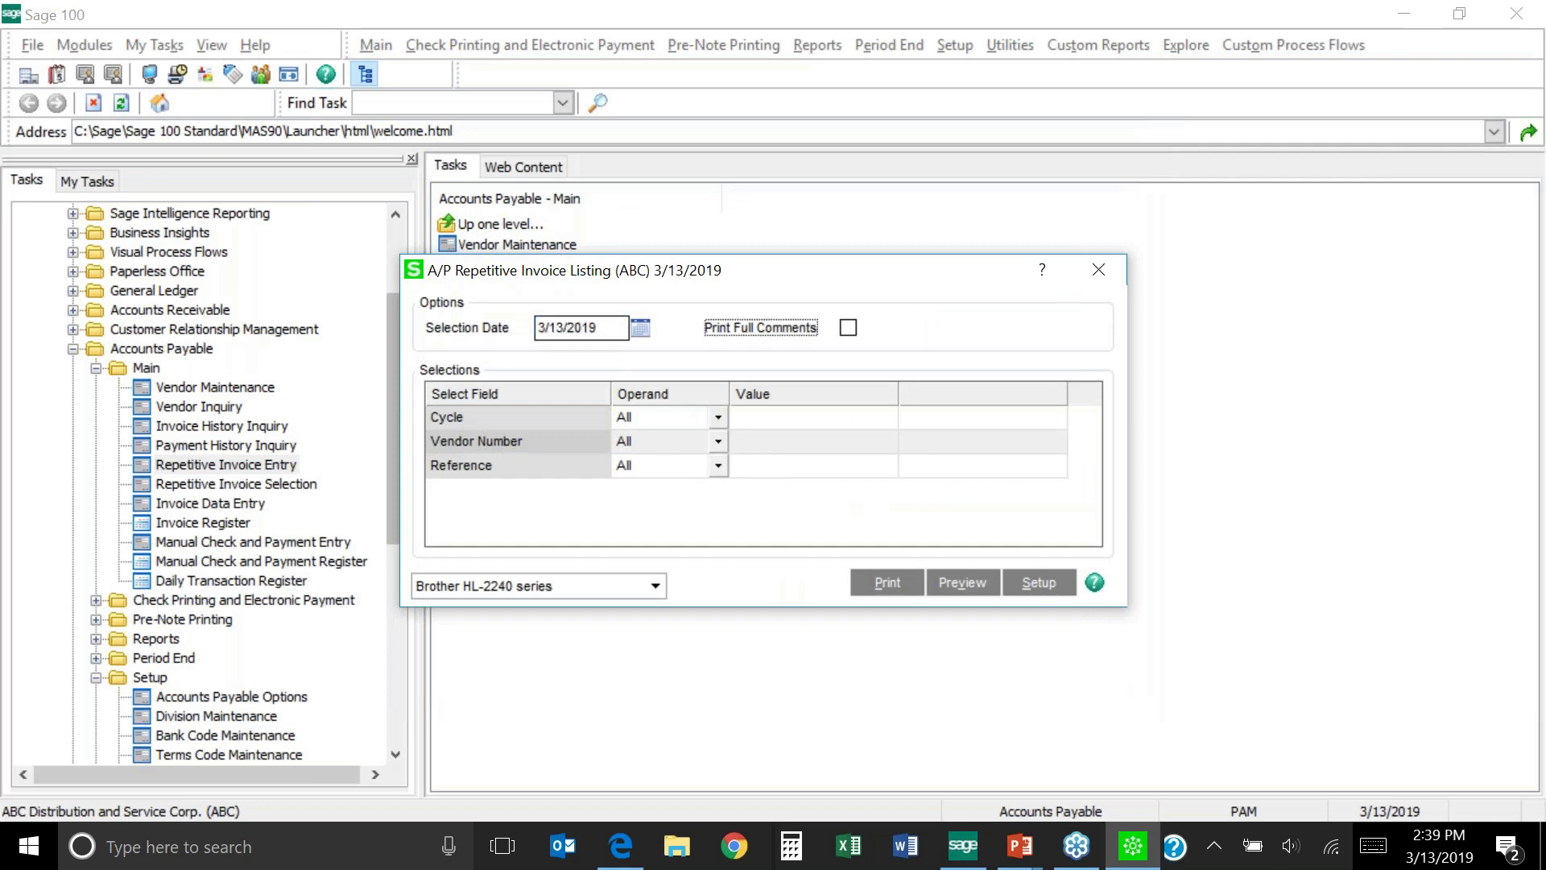
pyautogui.click(718, 417)
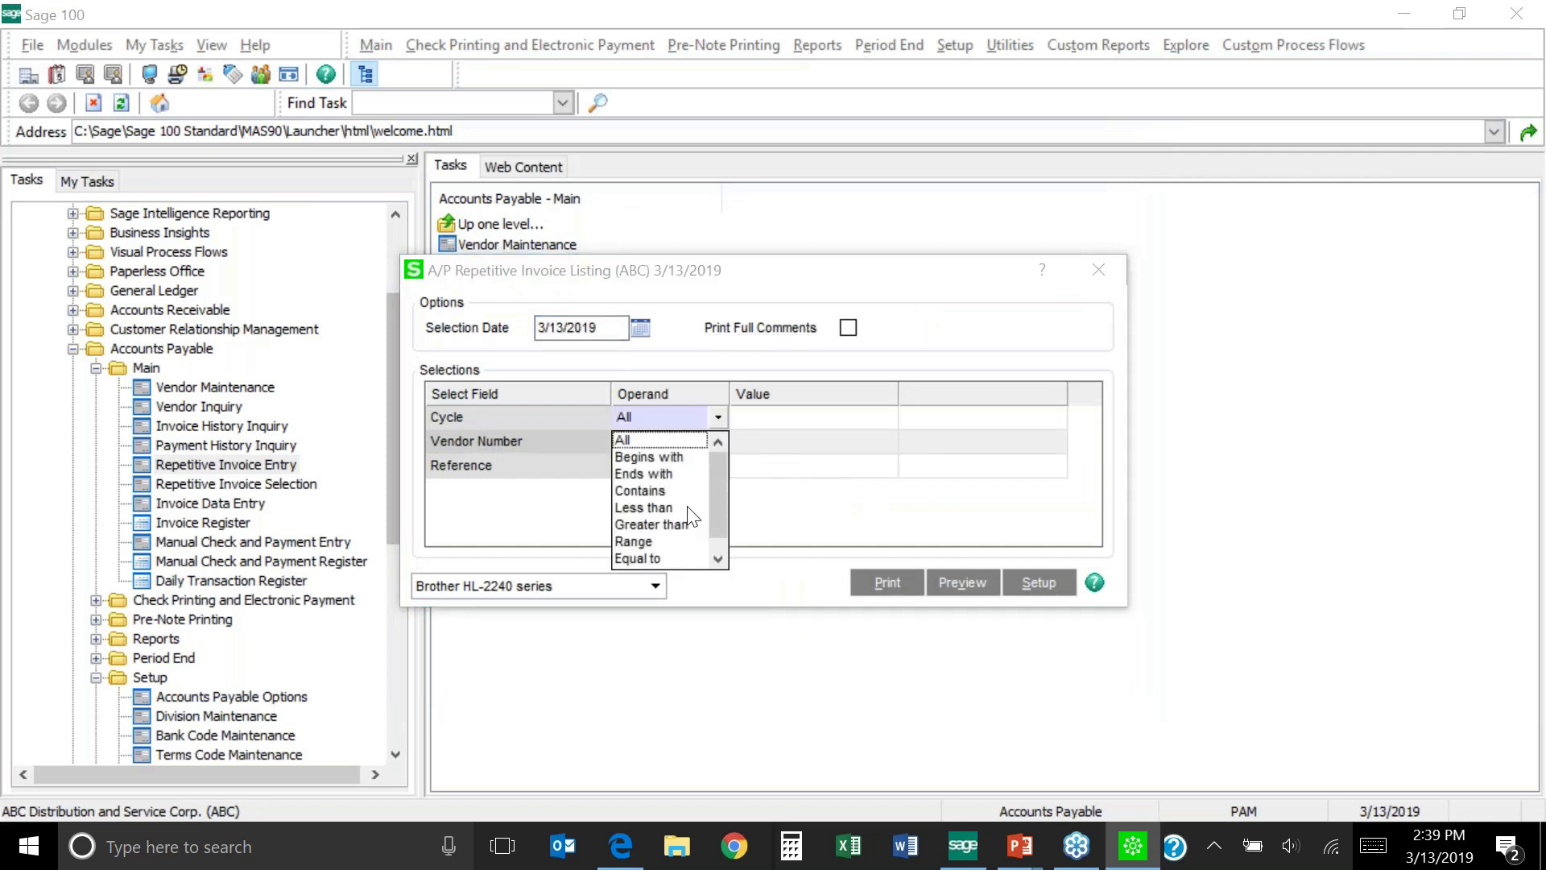
pyautogui.click(660, 559)
pyautogui.click(771, 417)
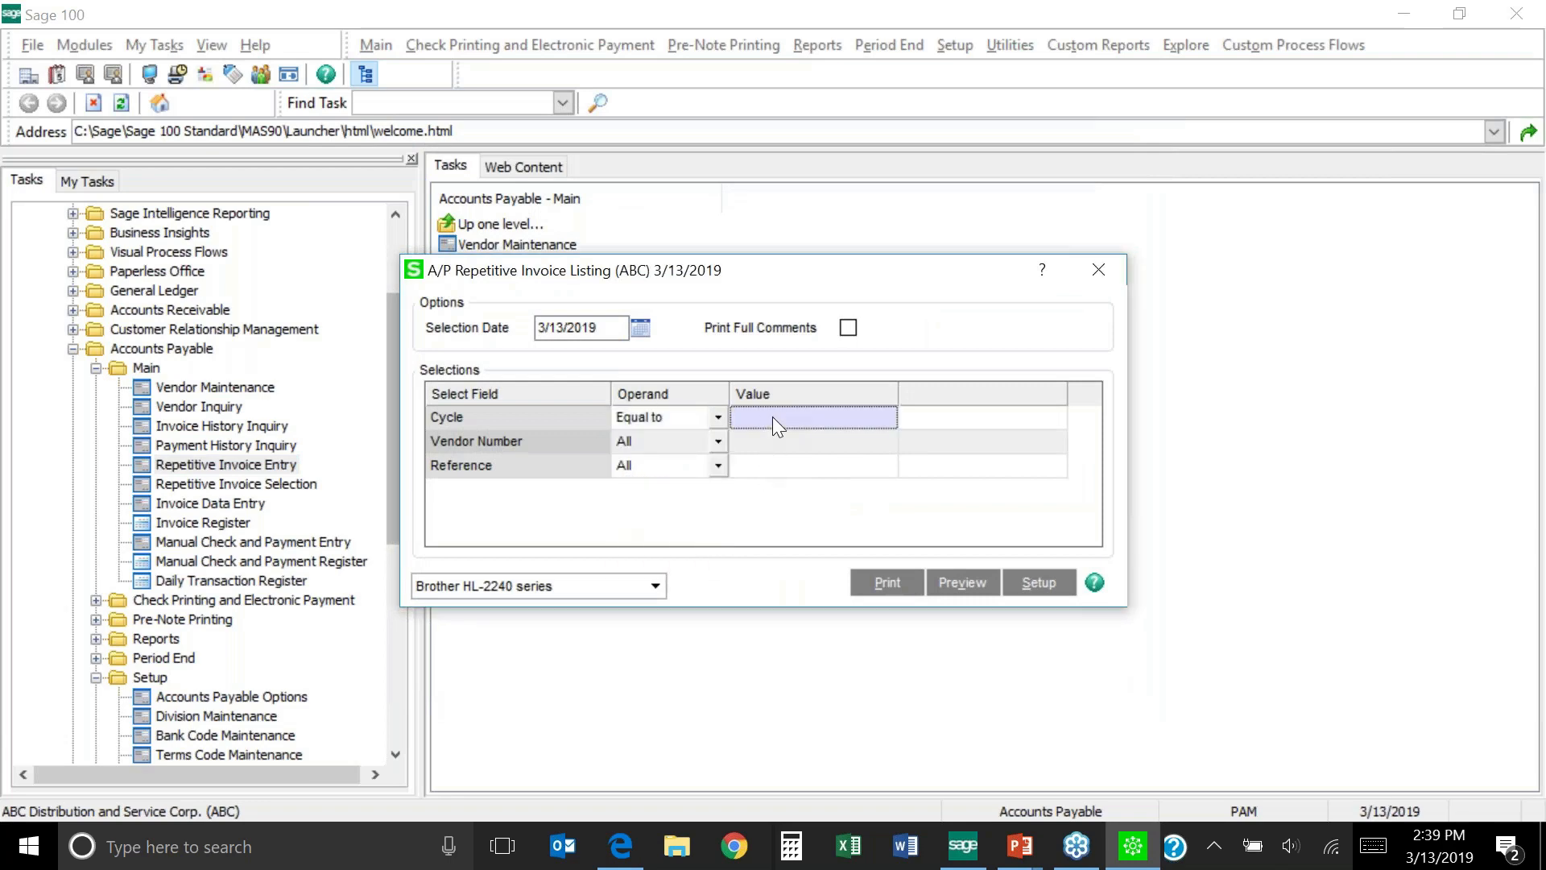
pyautogui.write('M')
pyautogui.press('Tab')
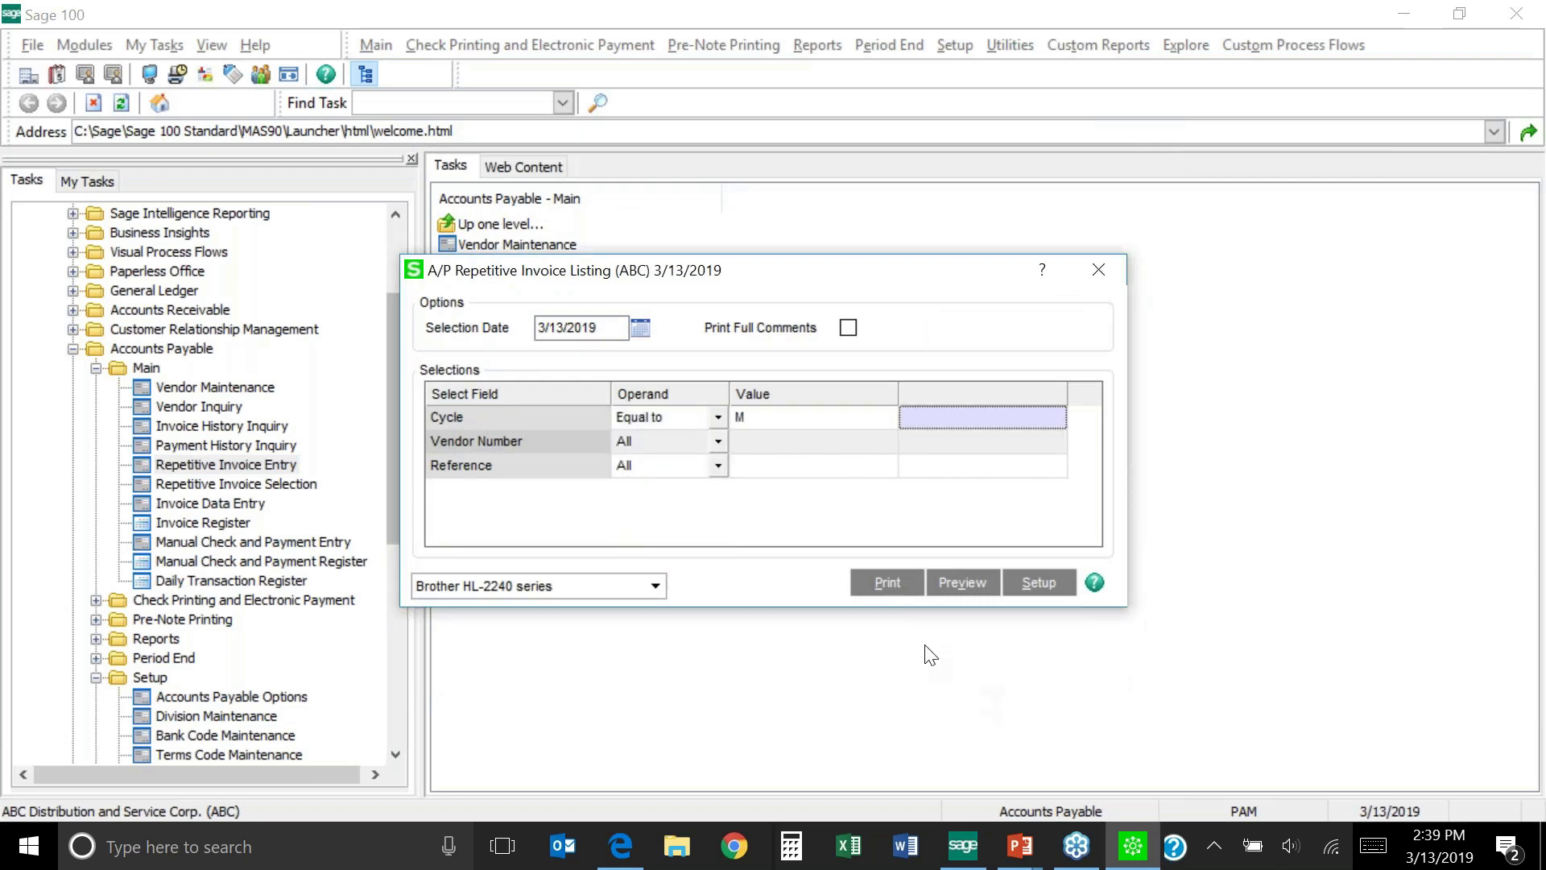
pyautogui.click(958, 588)
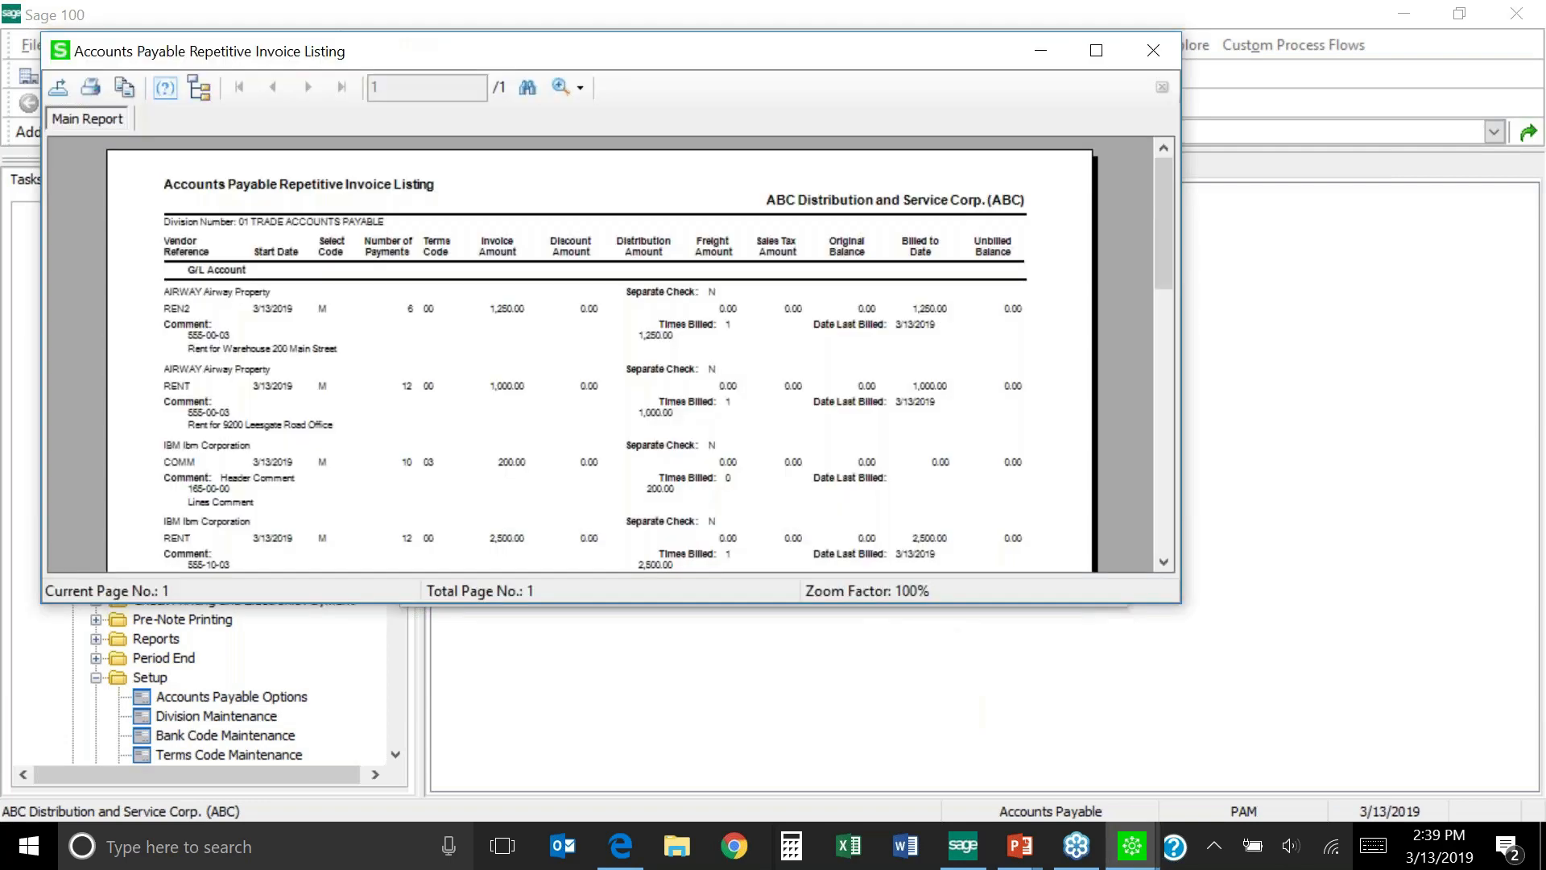
pyautogui.click(1152, 51)
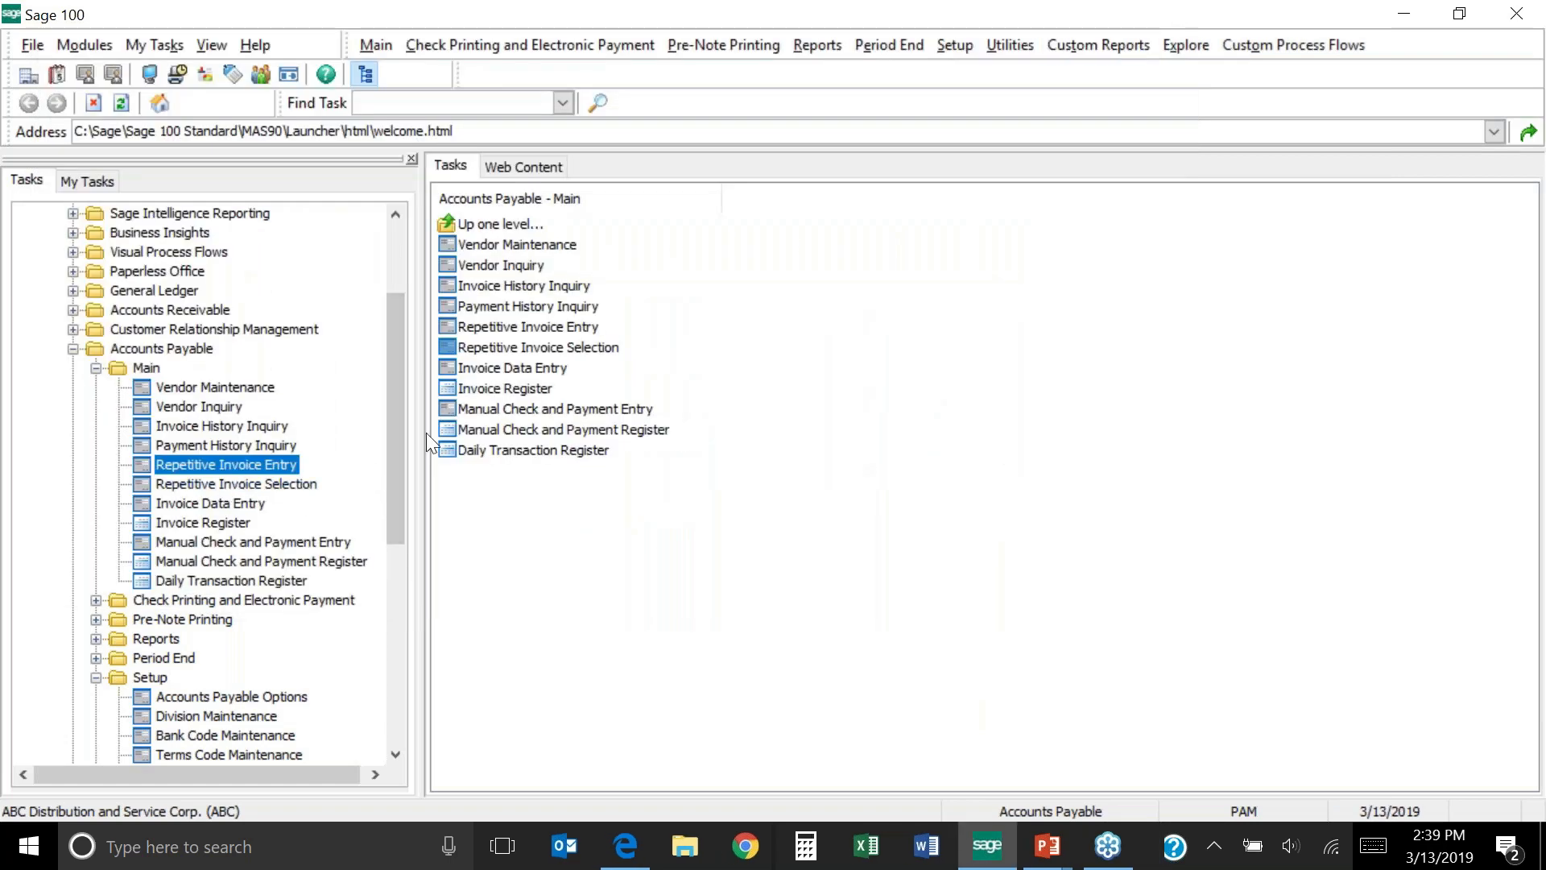
# Open Invoice Data Entry with the existing batch named after the logged-in user ID
pyautogui.click(520, 371)
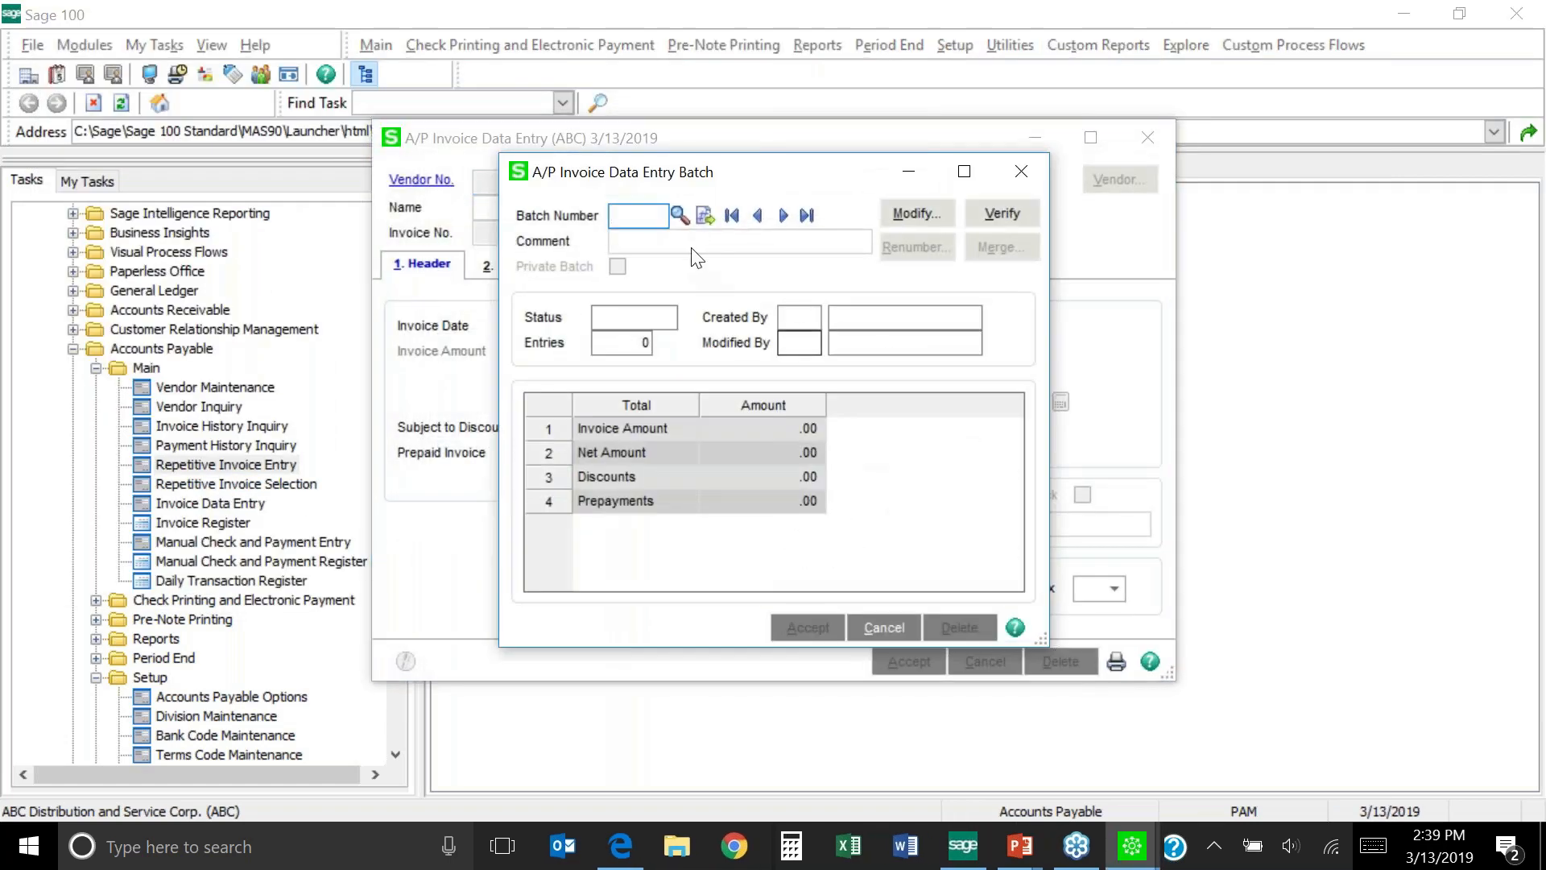
pyautogui.click(680, 215)
pyautogui.doubleClick(619, 236)
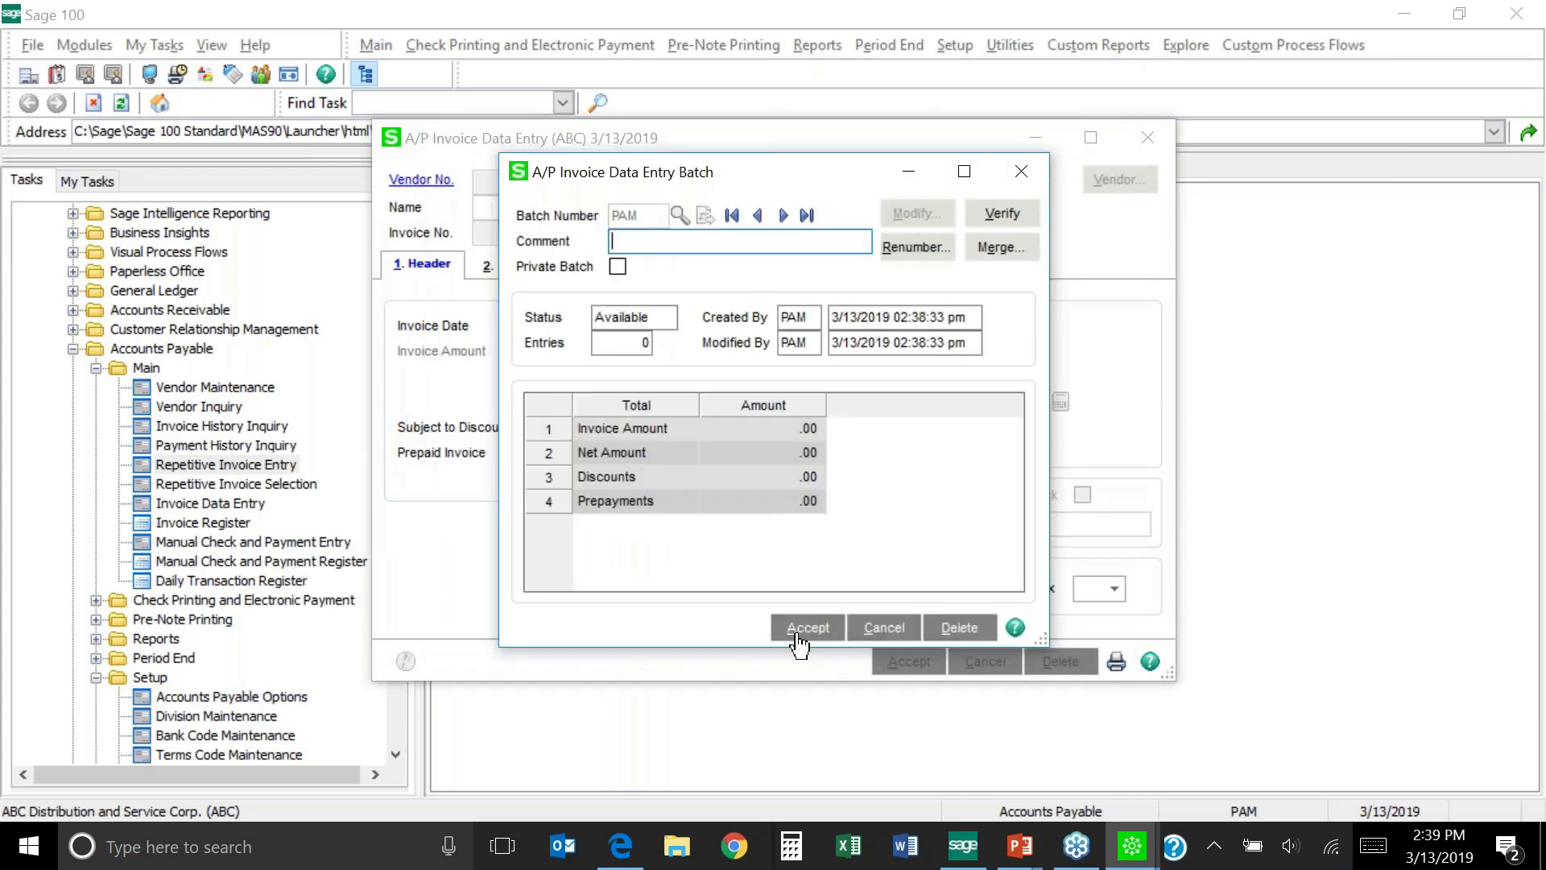
pyautogui.click(806, 627)
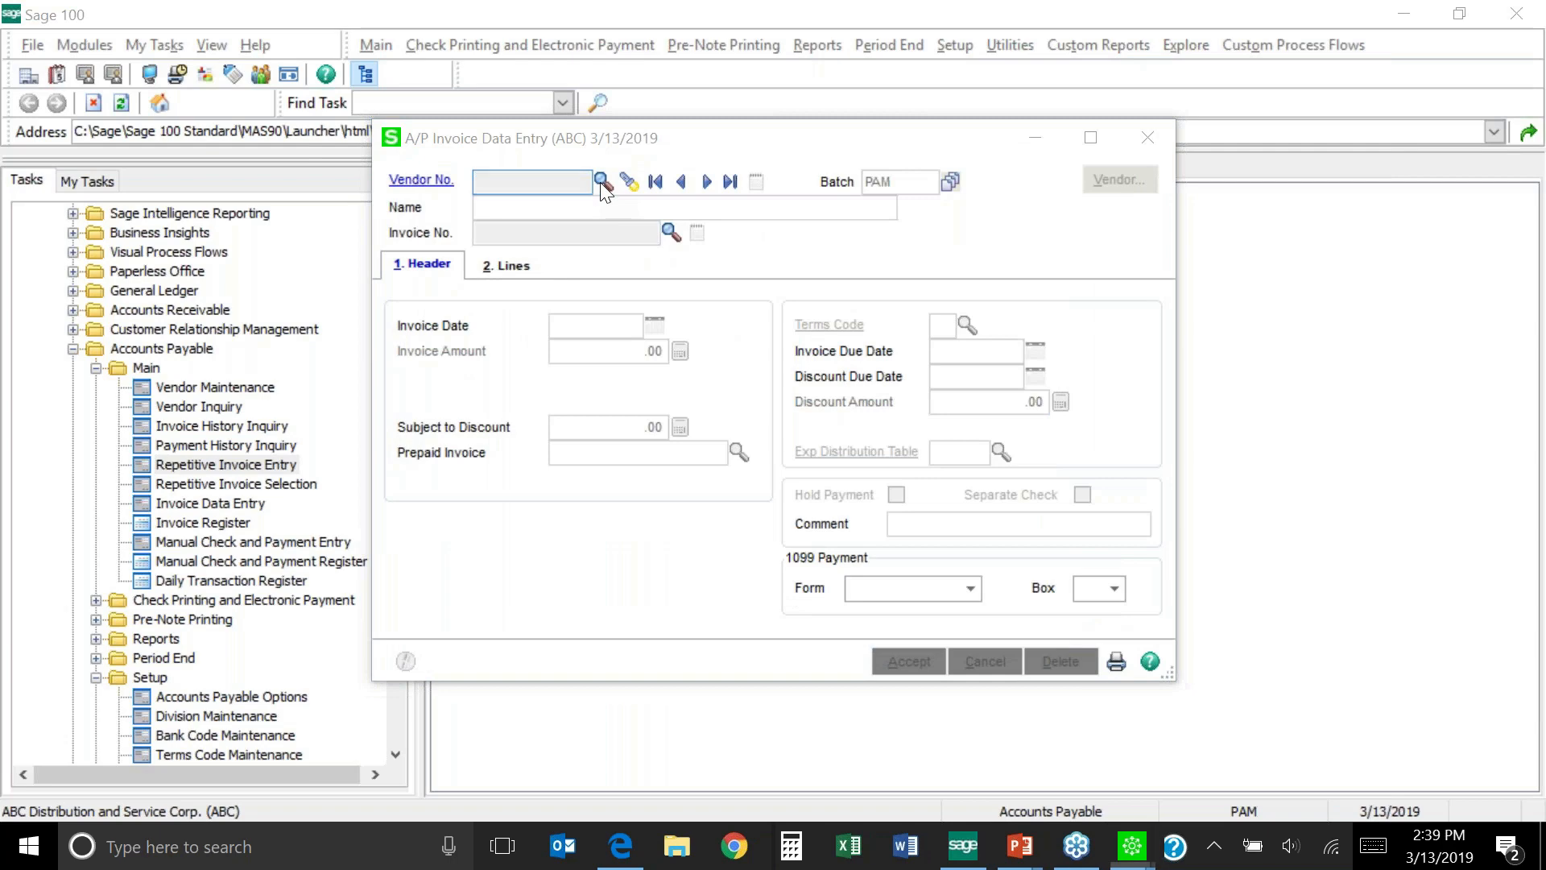
# Look up the invoices for Ibm Corporation in the batch, and close Invoice Data Entry
pyautogui.click(602, 184)
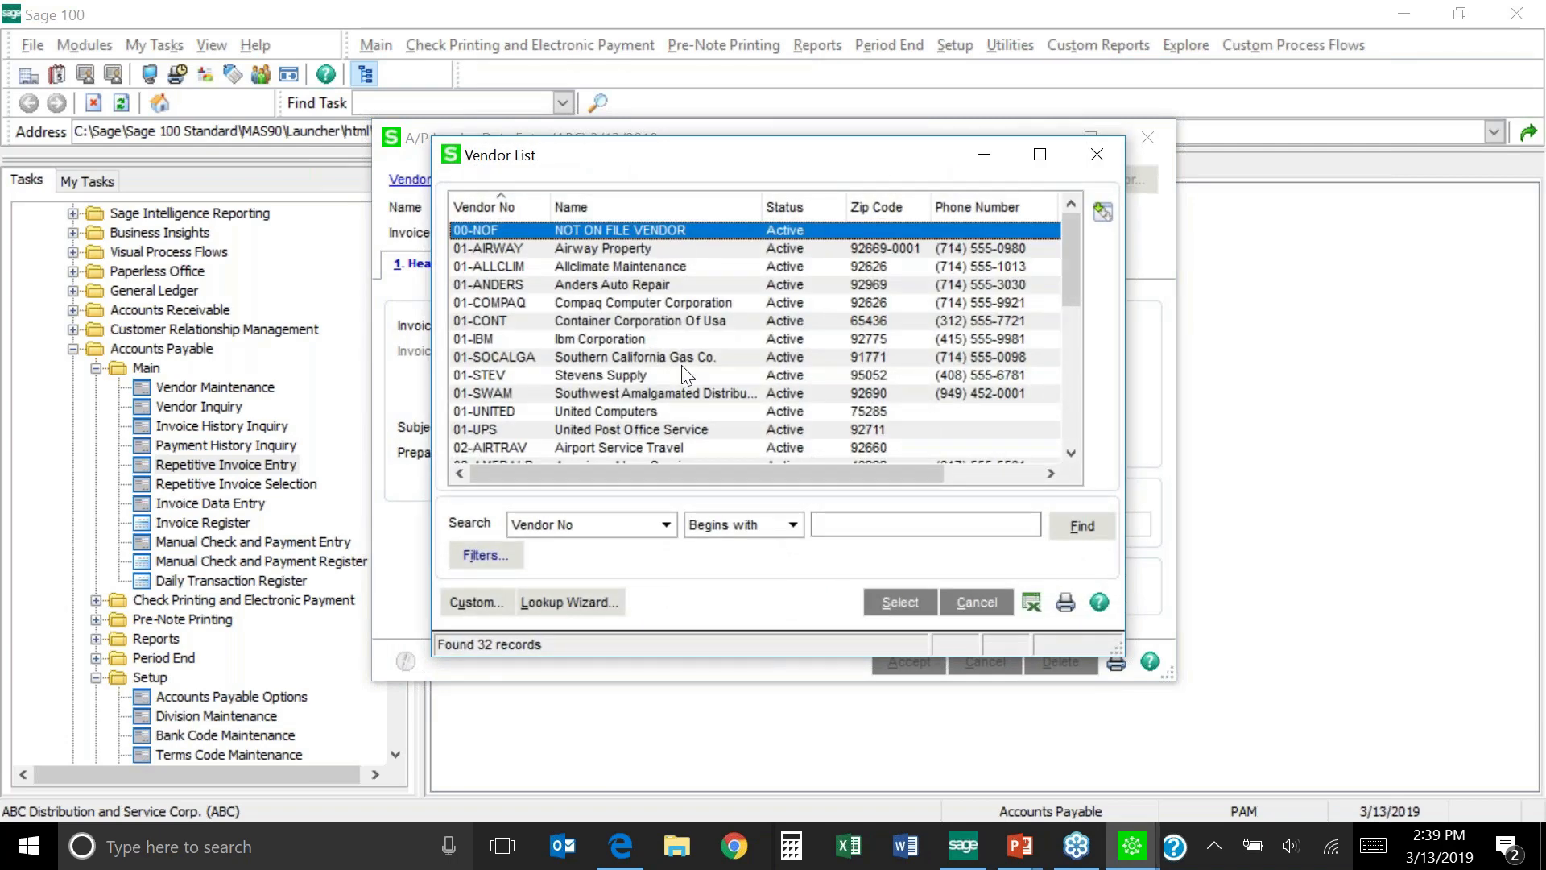
pyautogui.doubleClick(612, 339)
pyautogui.click(669, 234)
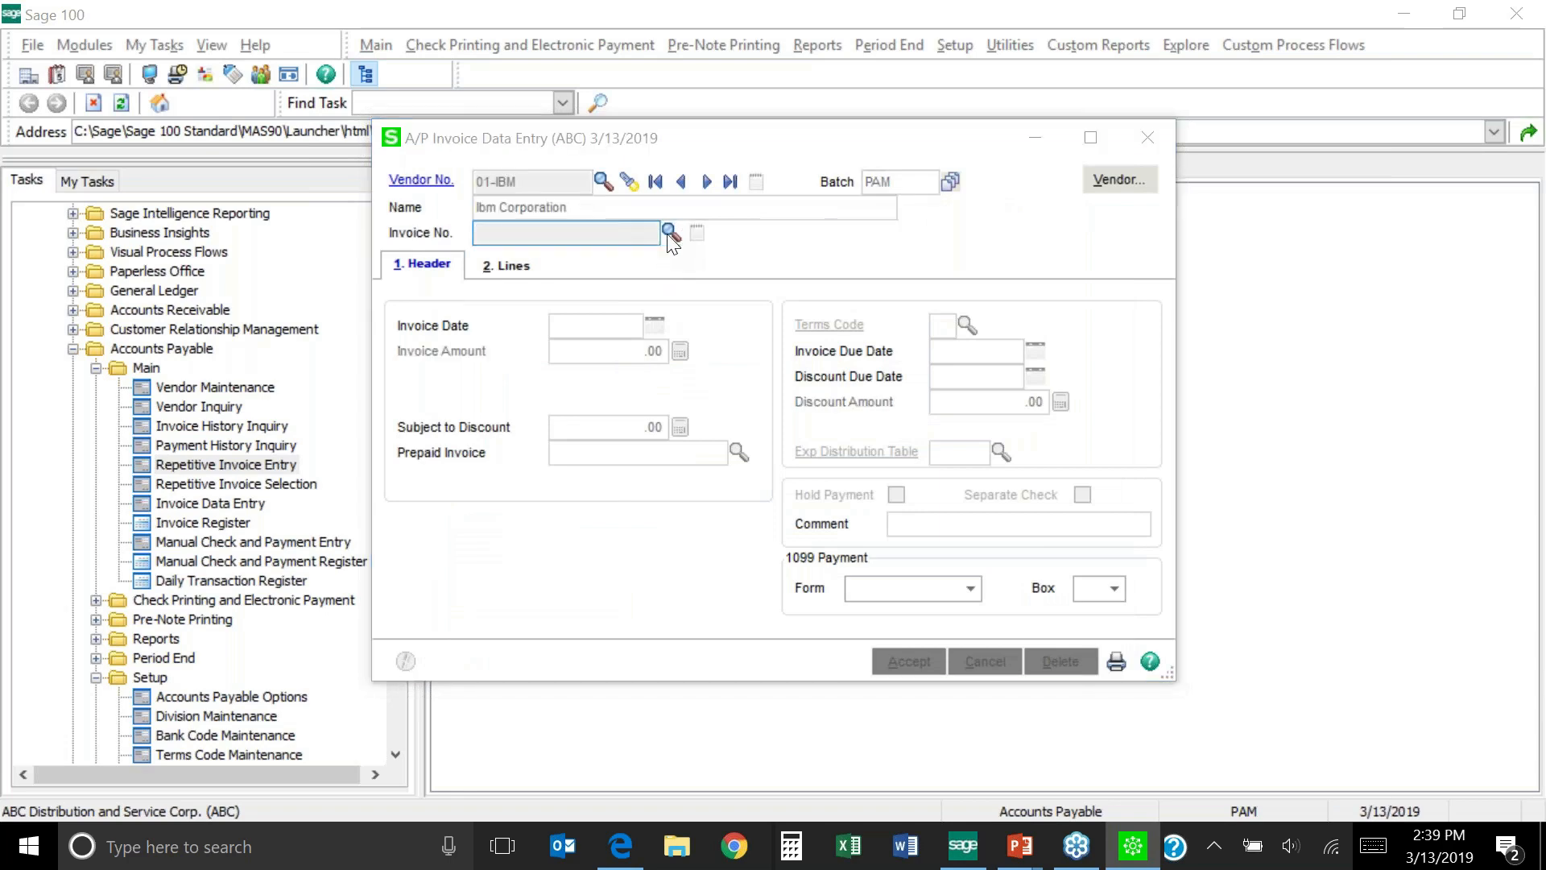
pyautogui.click(1094, 153)
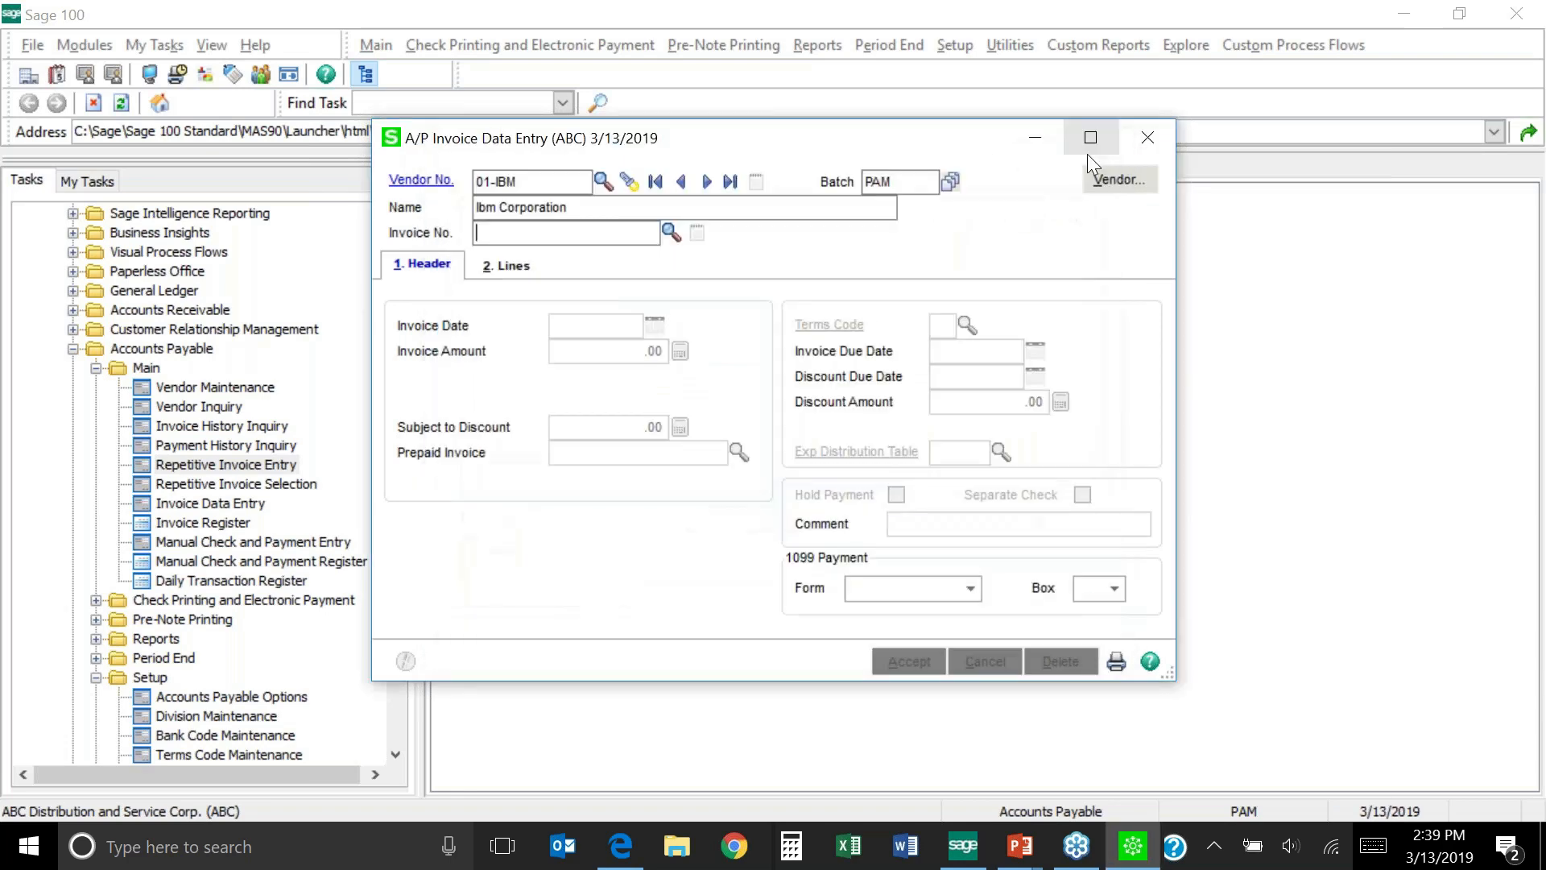
pyautogui.click(630, 187)
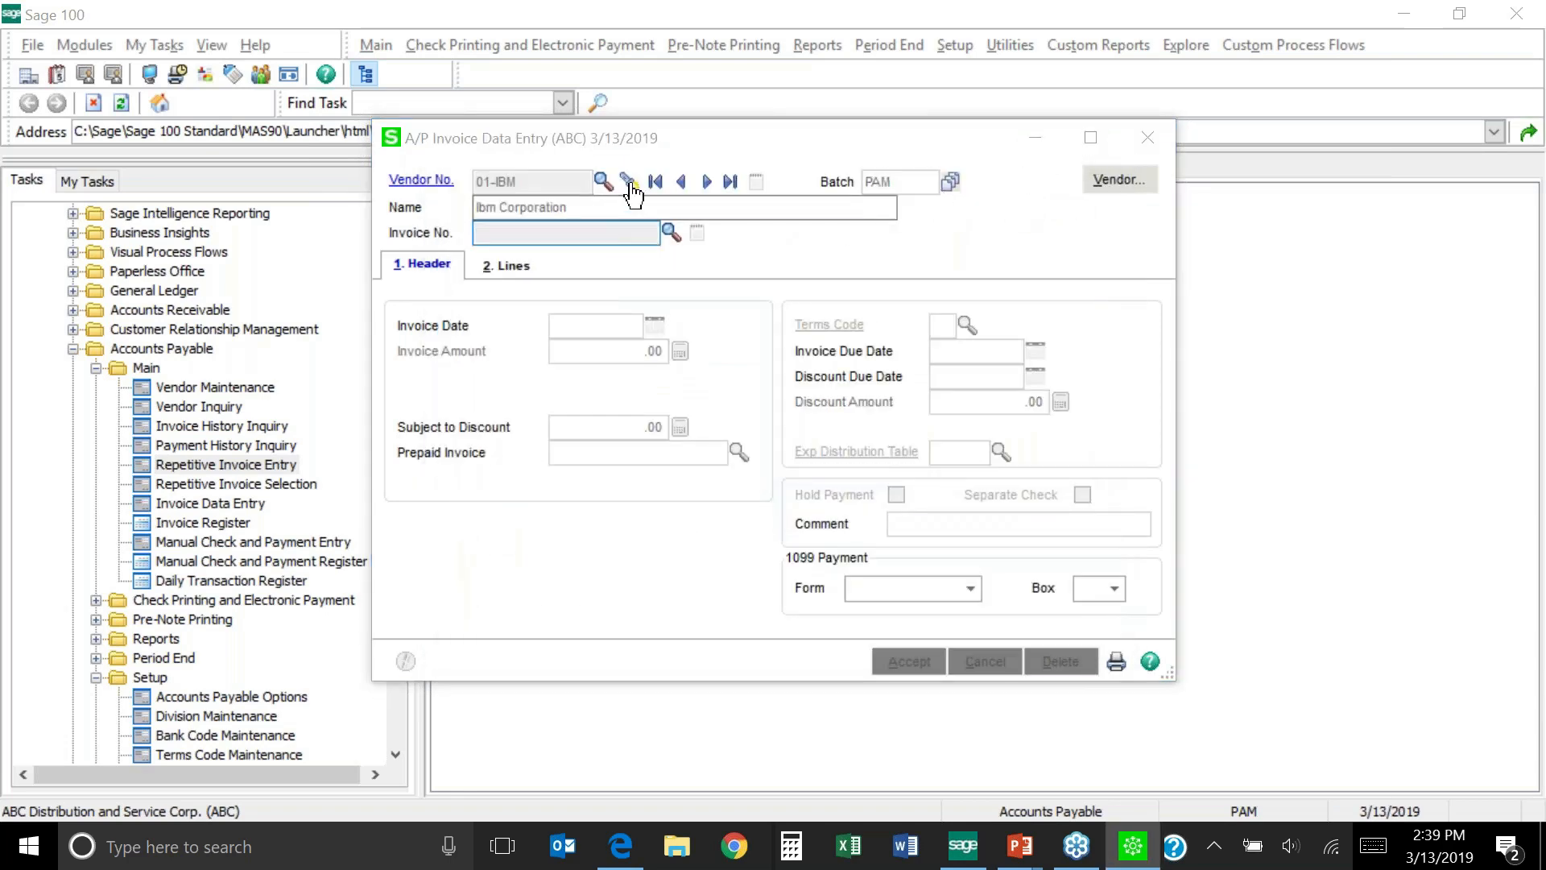
pyautogui.click(1099, 153)
pyautogui.click(1150, 137)
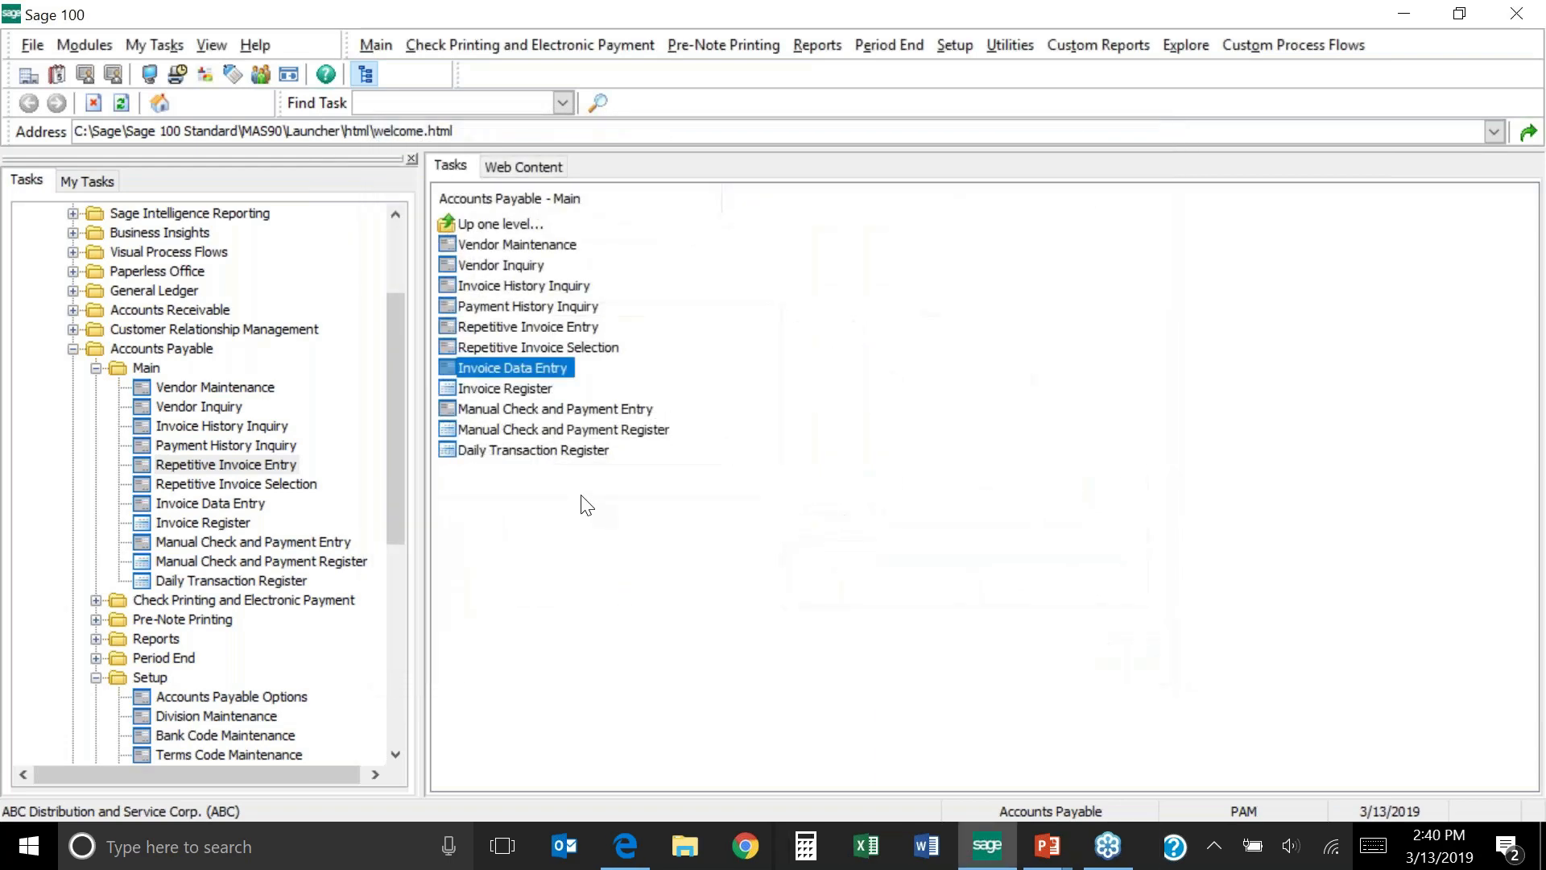
pyautogui.click(594, 353)
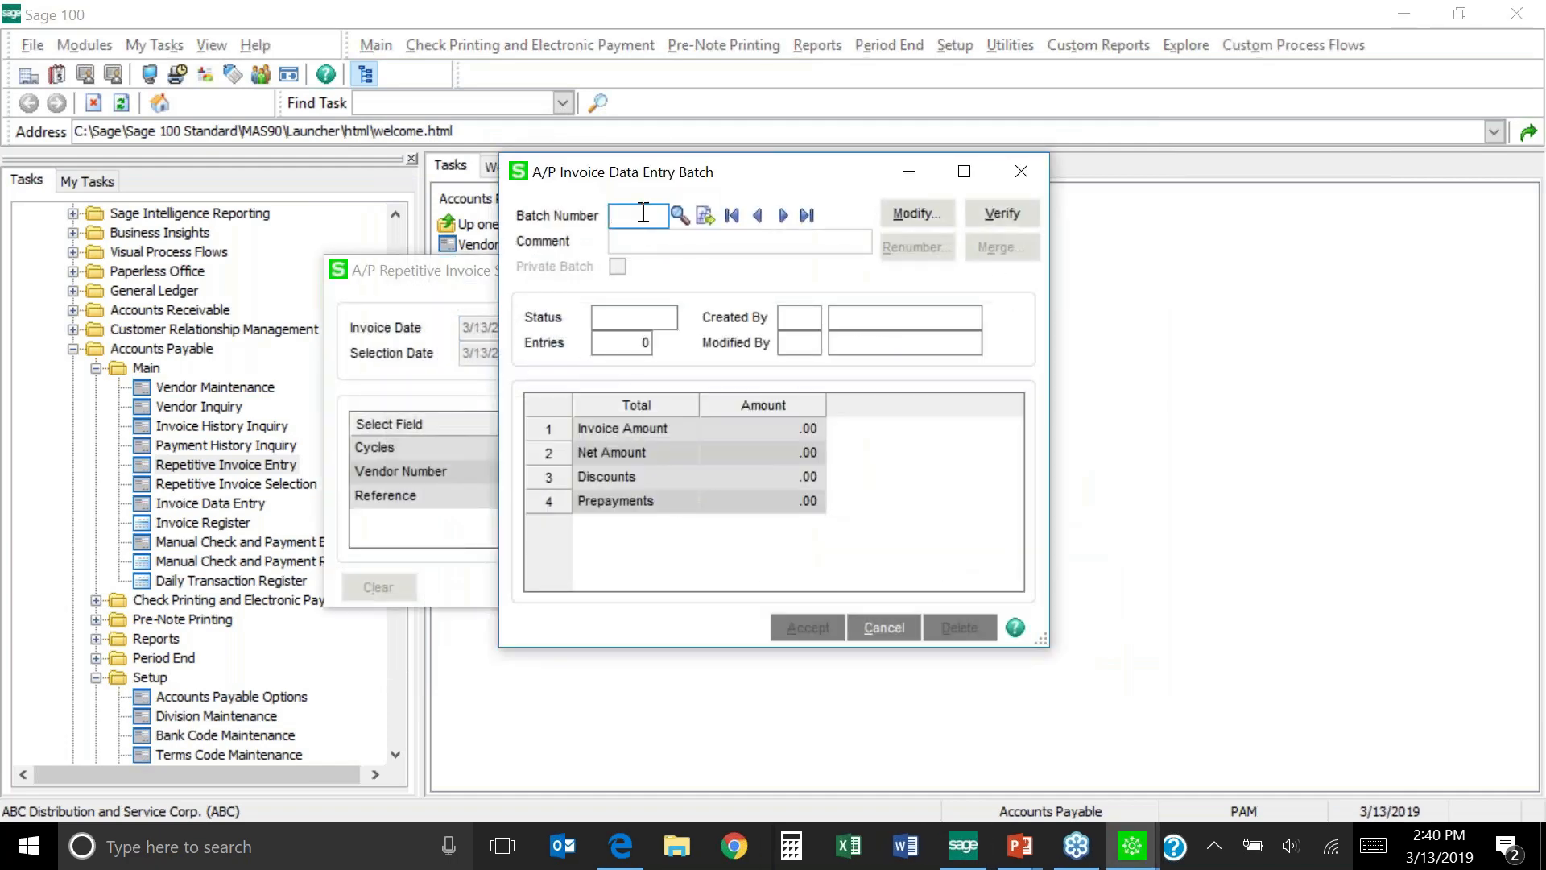
pyautogui.click(1021, 174)
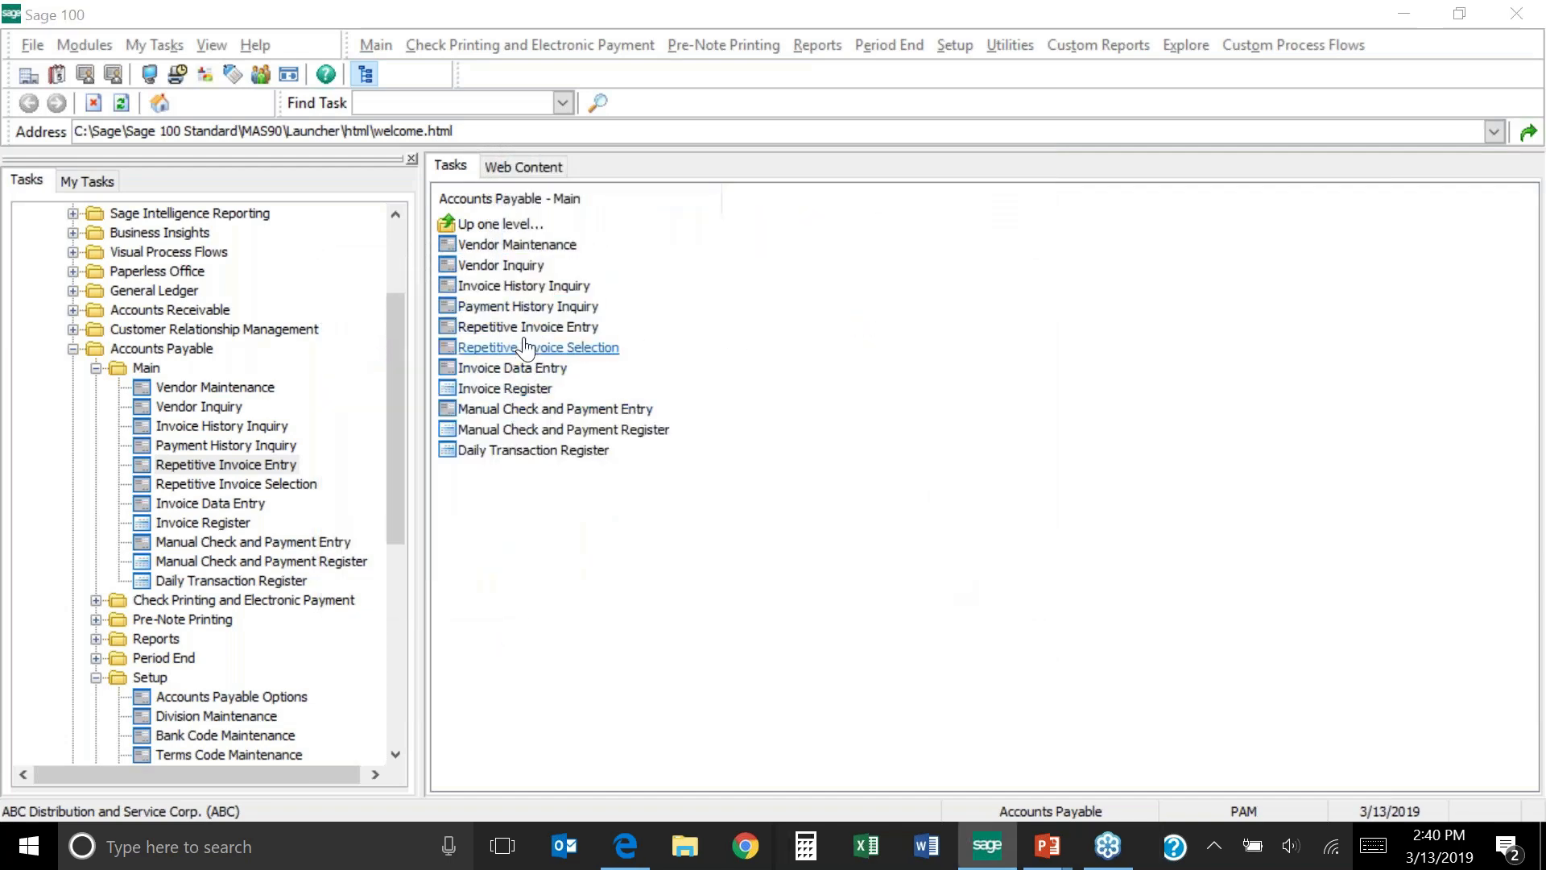
pyautogui.click(525, 348)
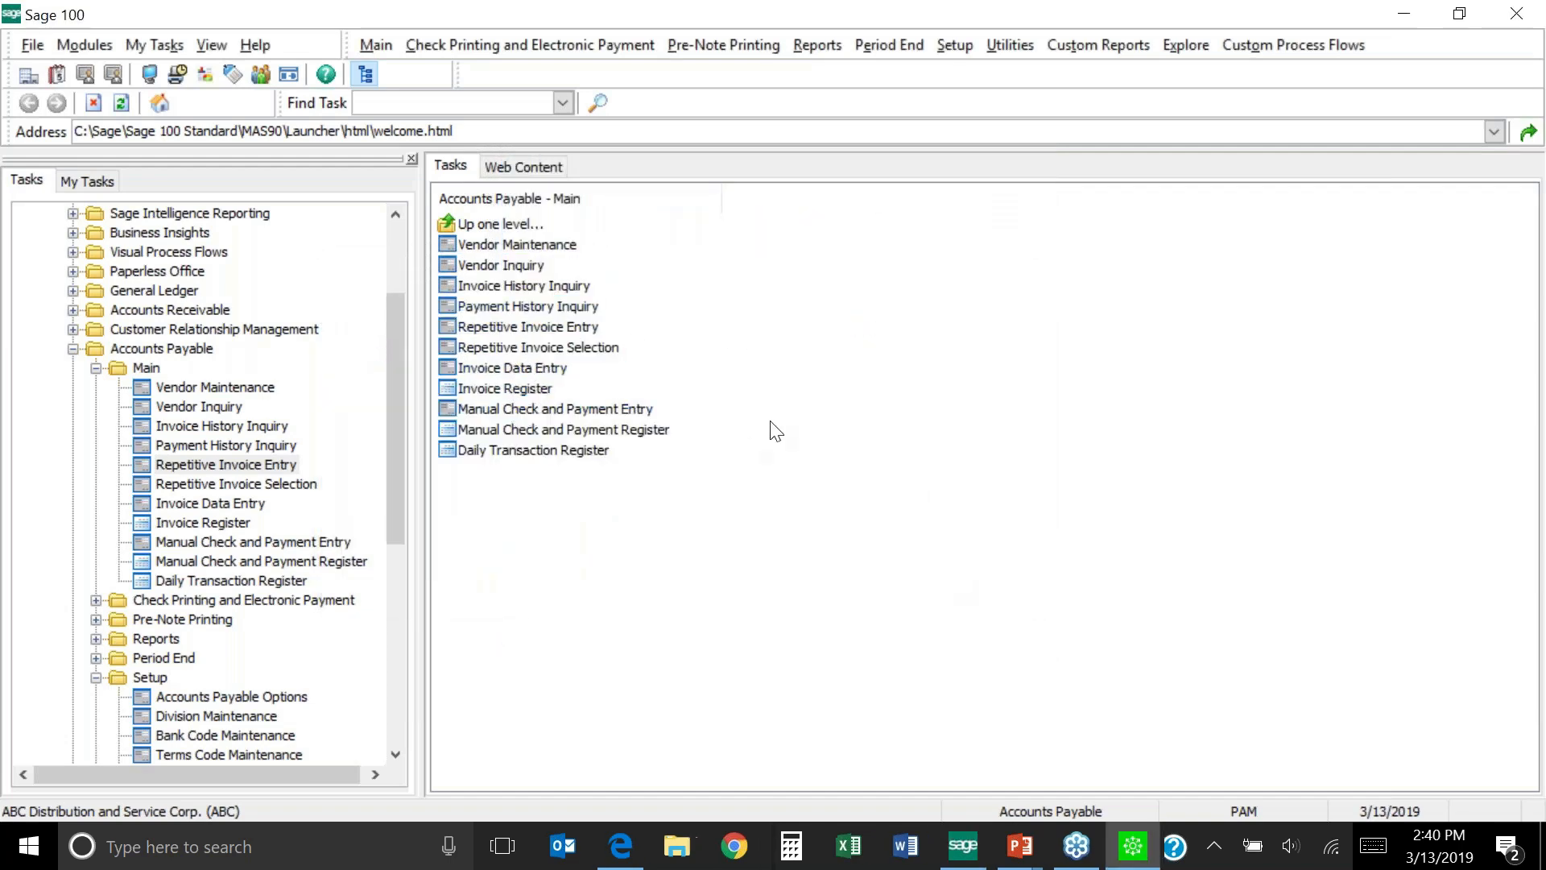
pyautogui.click(764, 318)
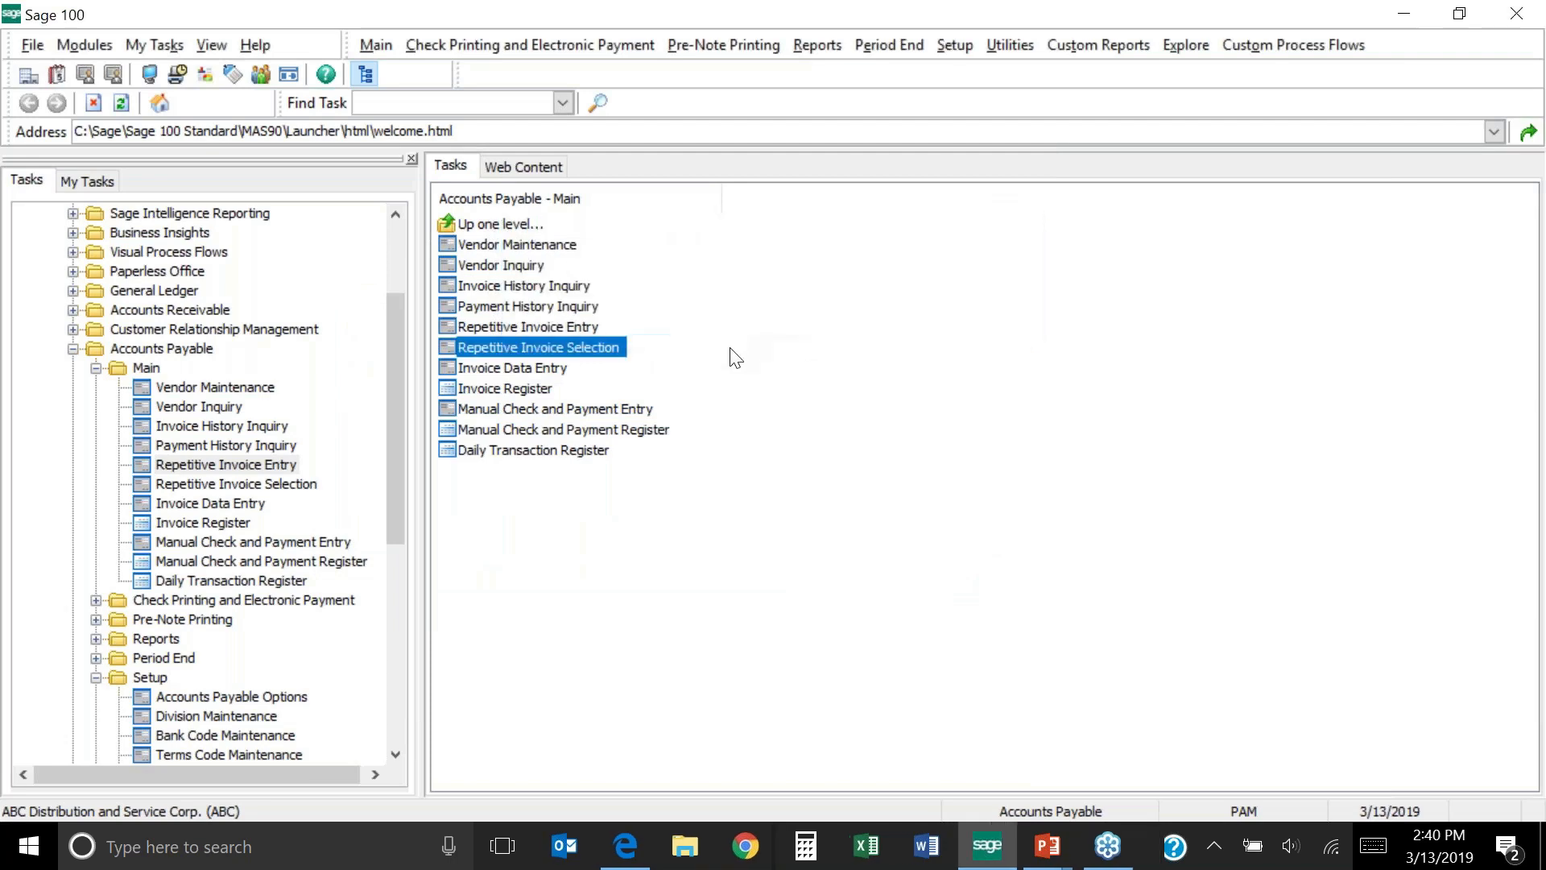
# Open Repetitive Invoice Selection and accept the existing batch named after the logged-in user ID
pyautogui.click(607, 362)
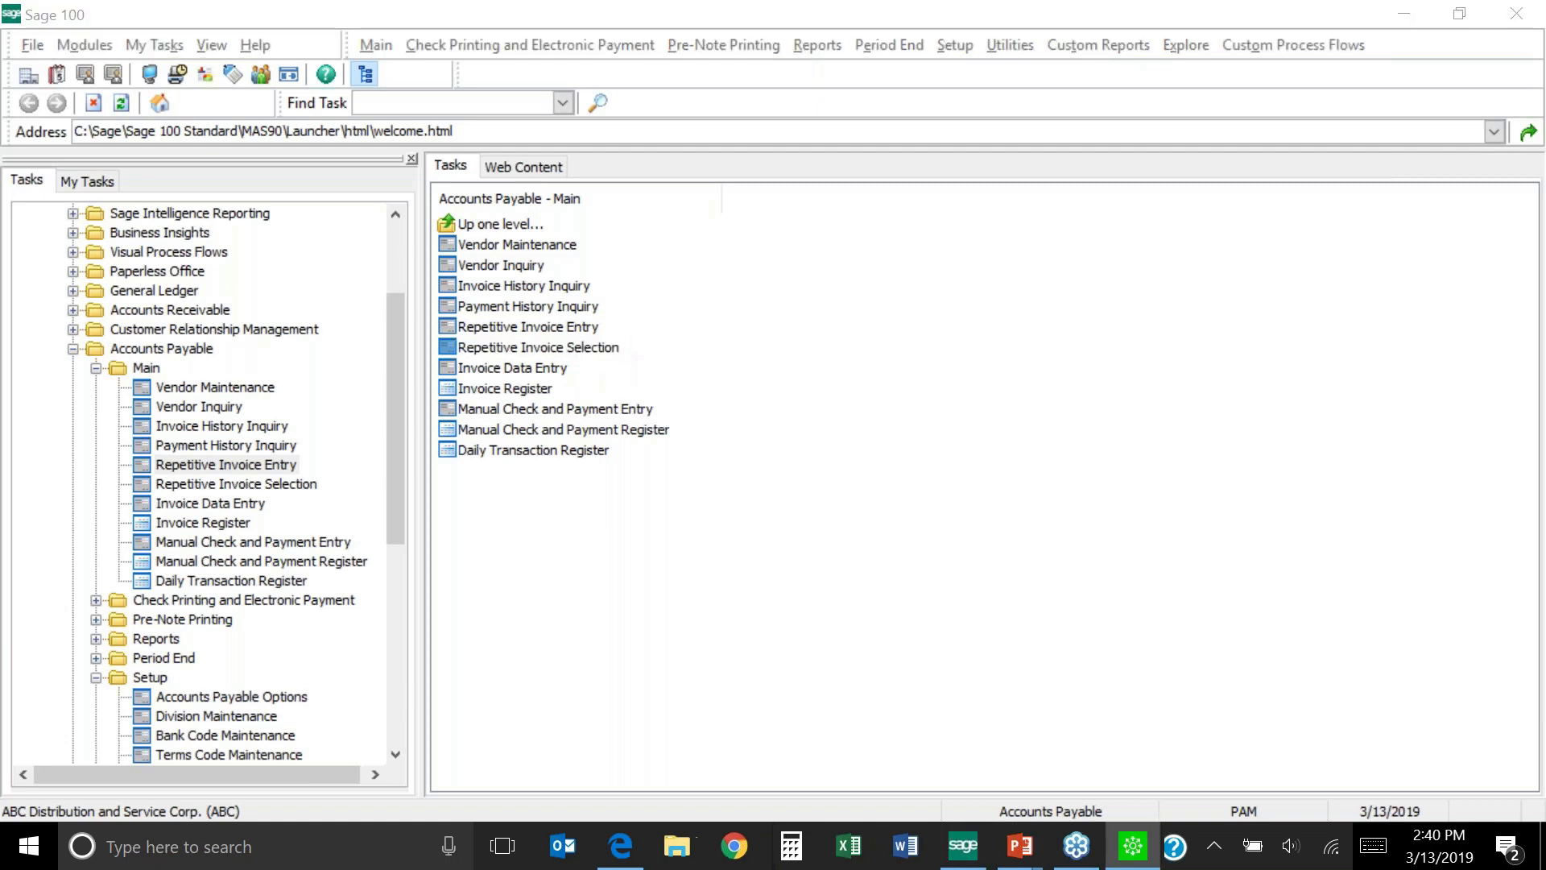
pyautogui.write('PAM')
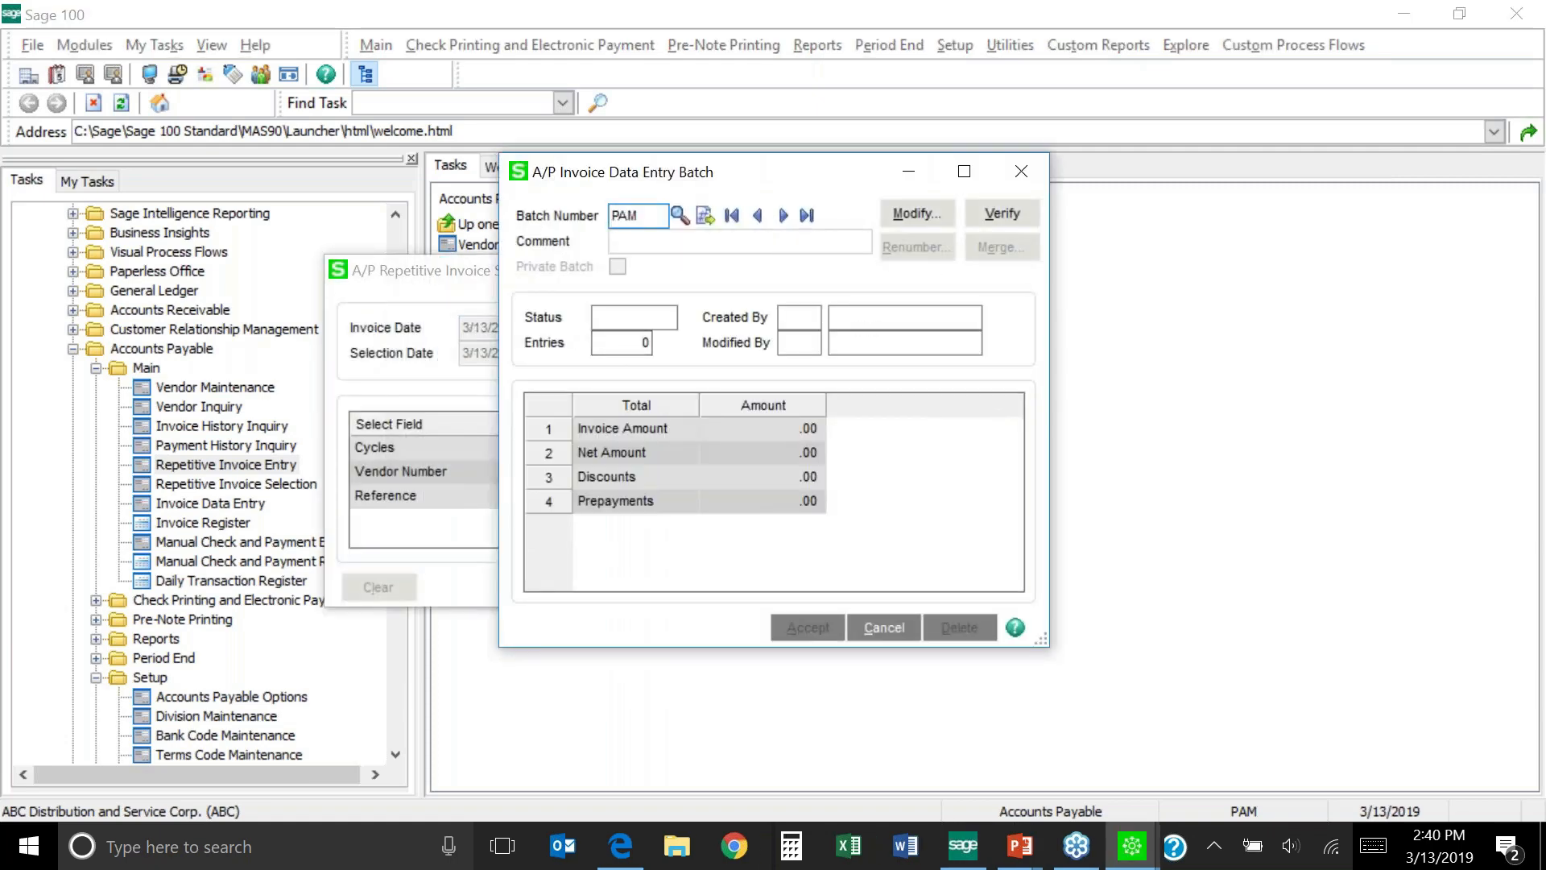
pyautogui.press('Tab')
pyautogui.click(809, 636)
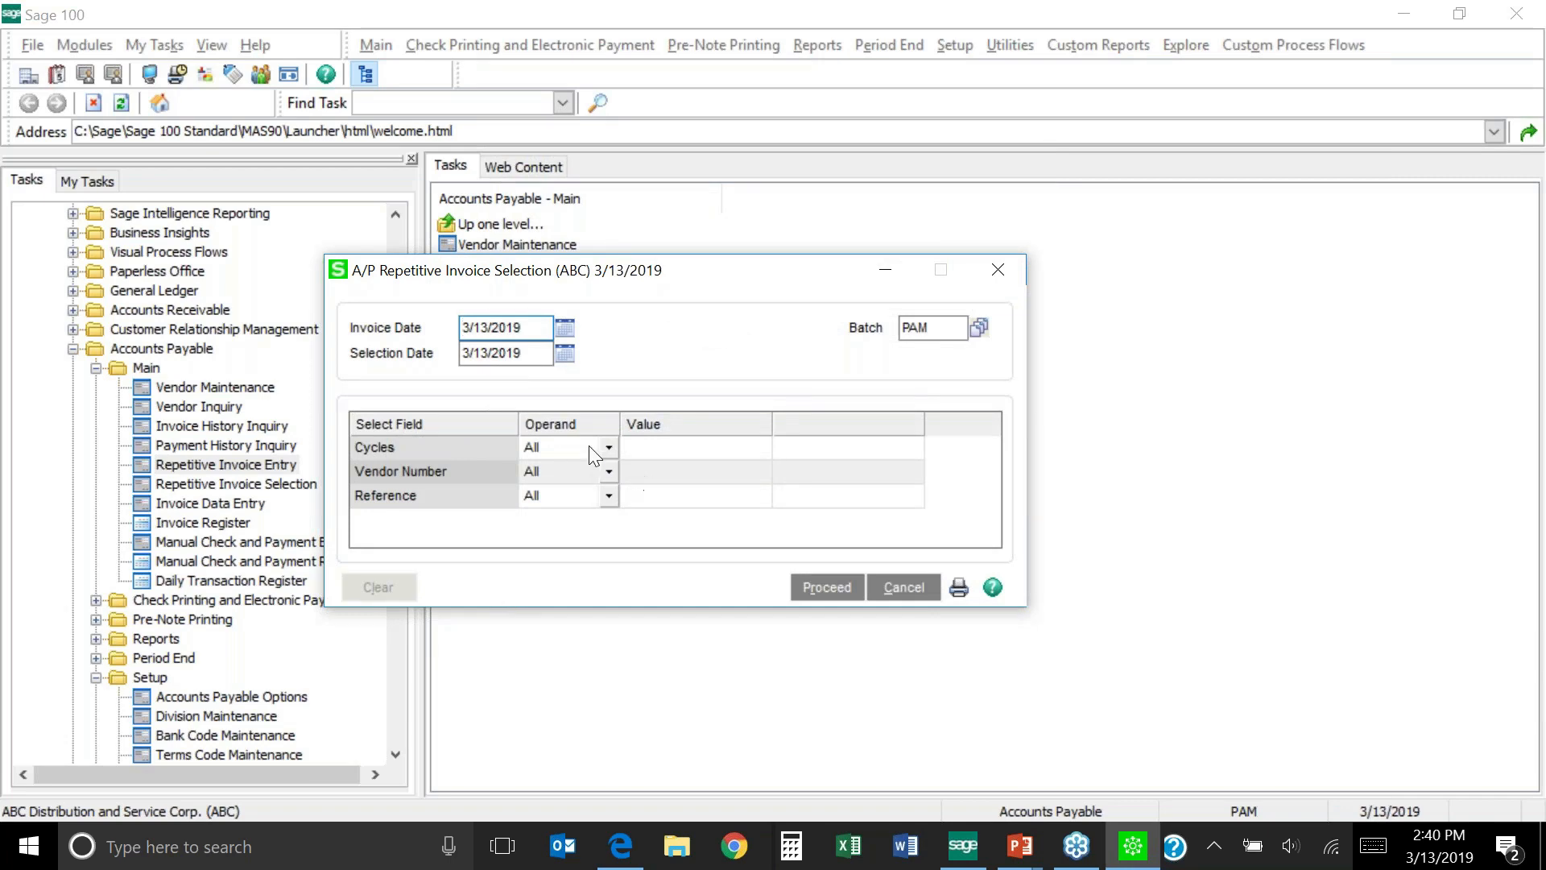
# Select repetitive invoices dated 3/13/2019 with cycles equal to M for the batch, and close Repetitive Invoice Selection
pyautogui.click(611, 446)
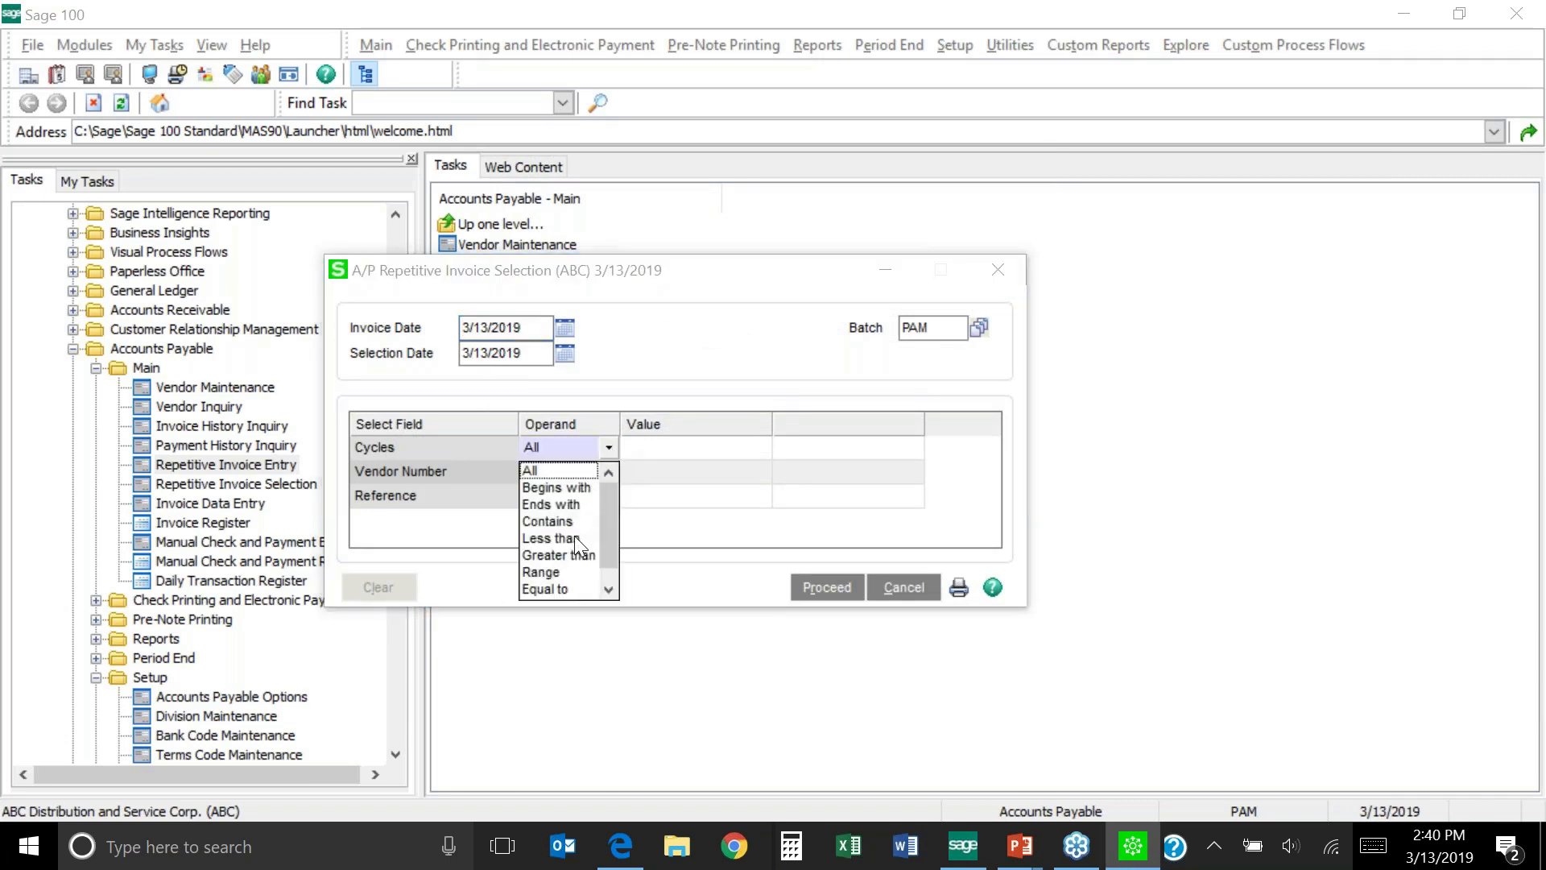
pyautogui.click(557, 587)
pyautogui.click(658, 449)
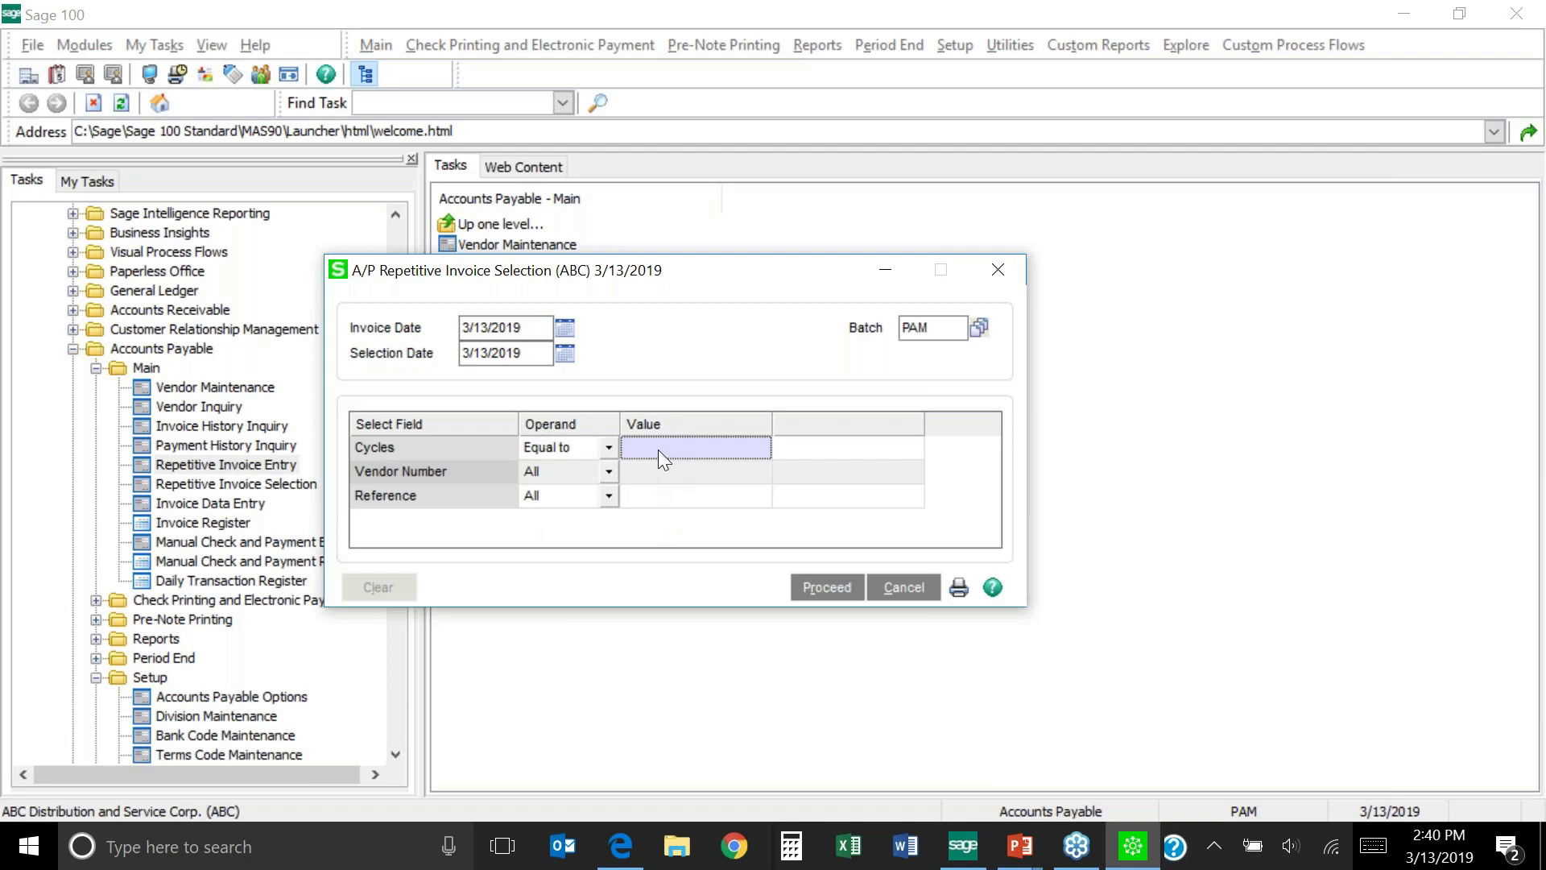
pyautogui.write('M')
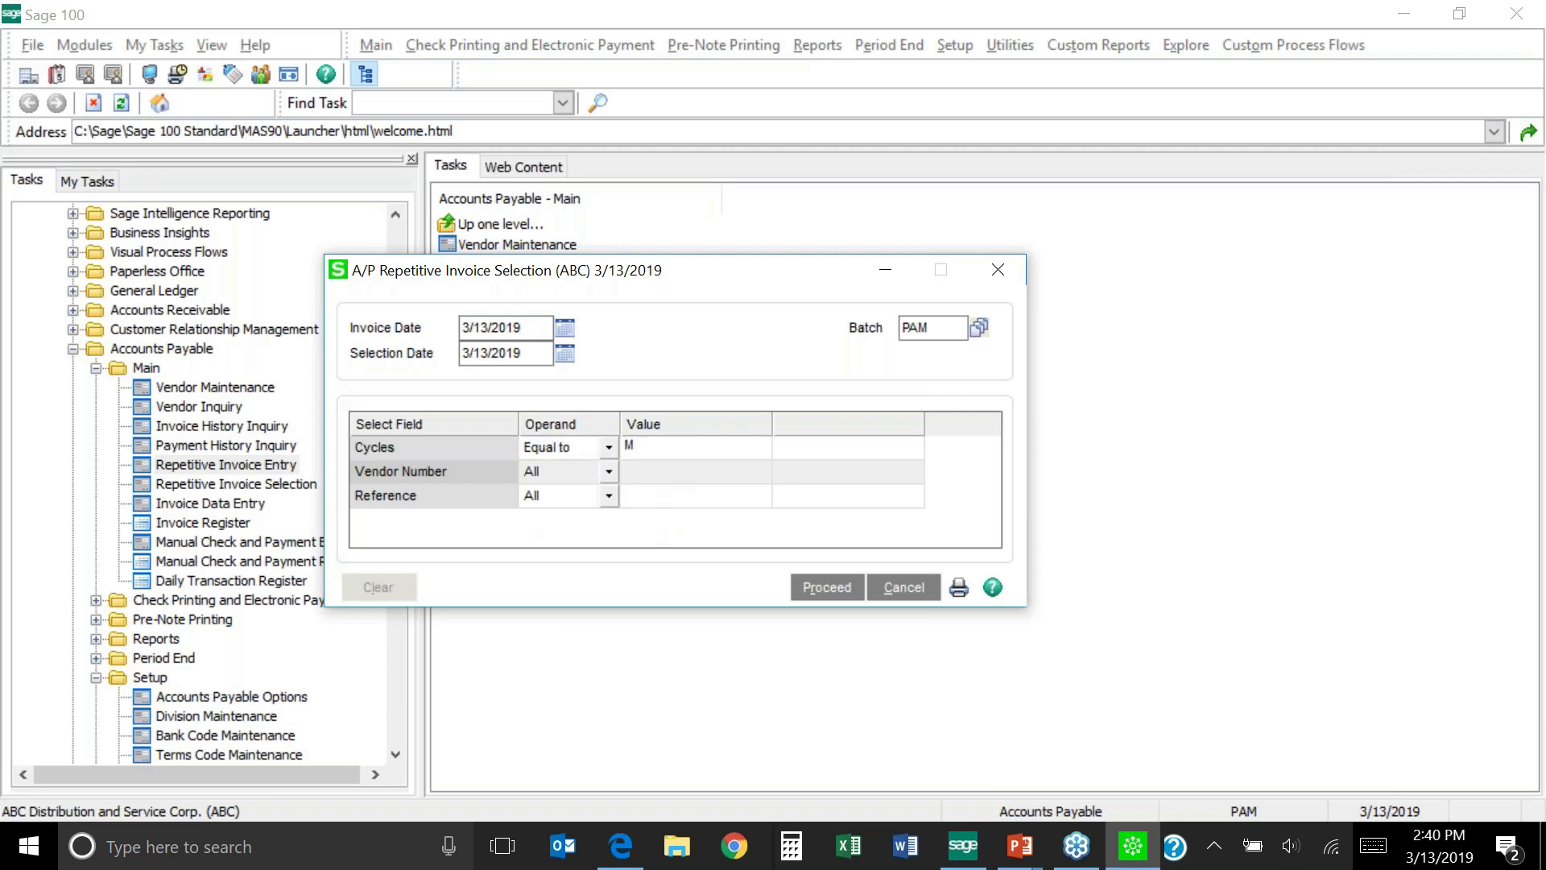
pyautogui.press('Tab')
pyautogui.click(828, 588)
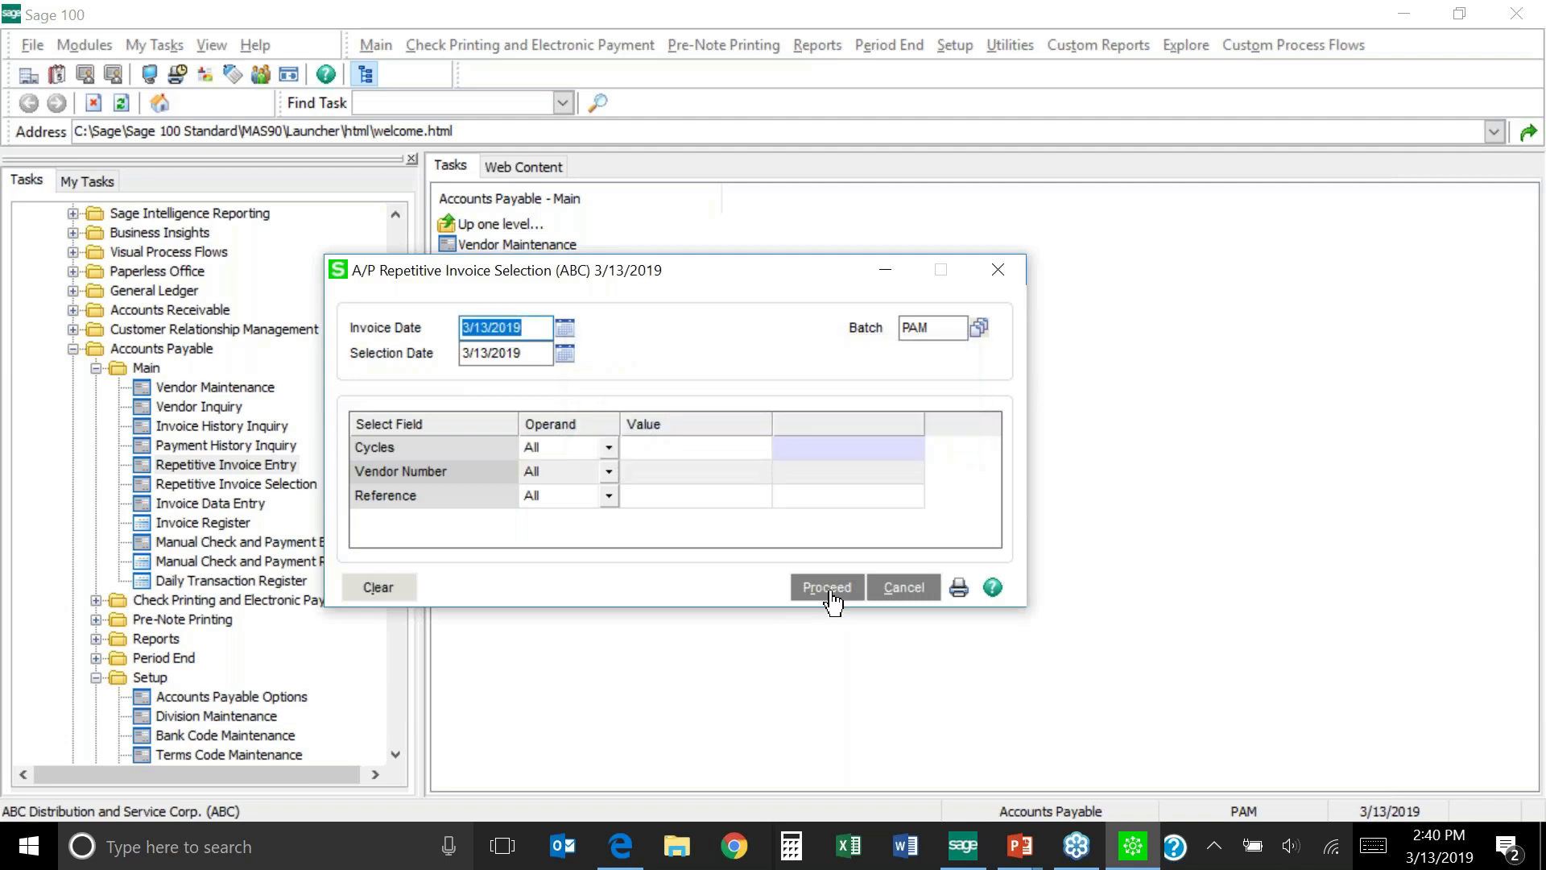
pyautogui.click(999, 270)
# Open Invoice Data Entry with the existing batch named after the logged-in user ID, and load the Ibm Corporation invoice
pyautogui.doubleClick(524, 368)
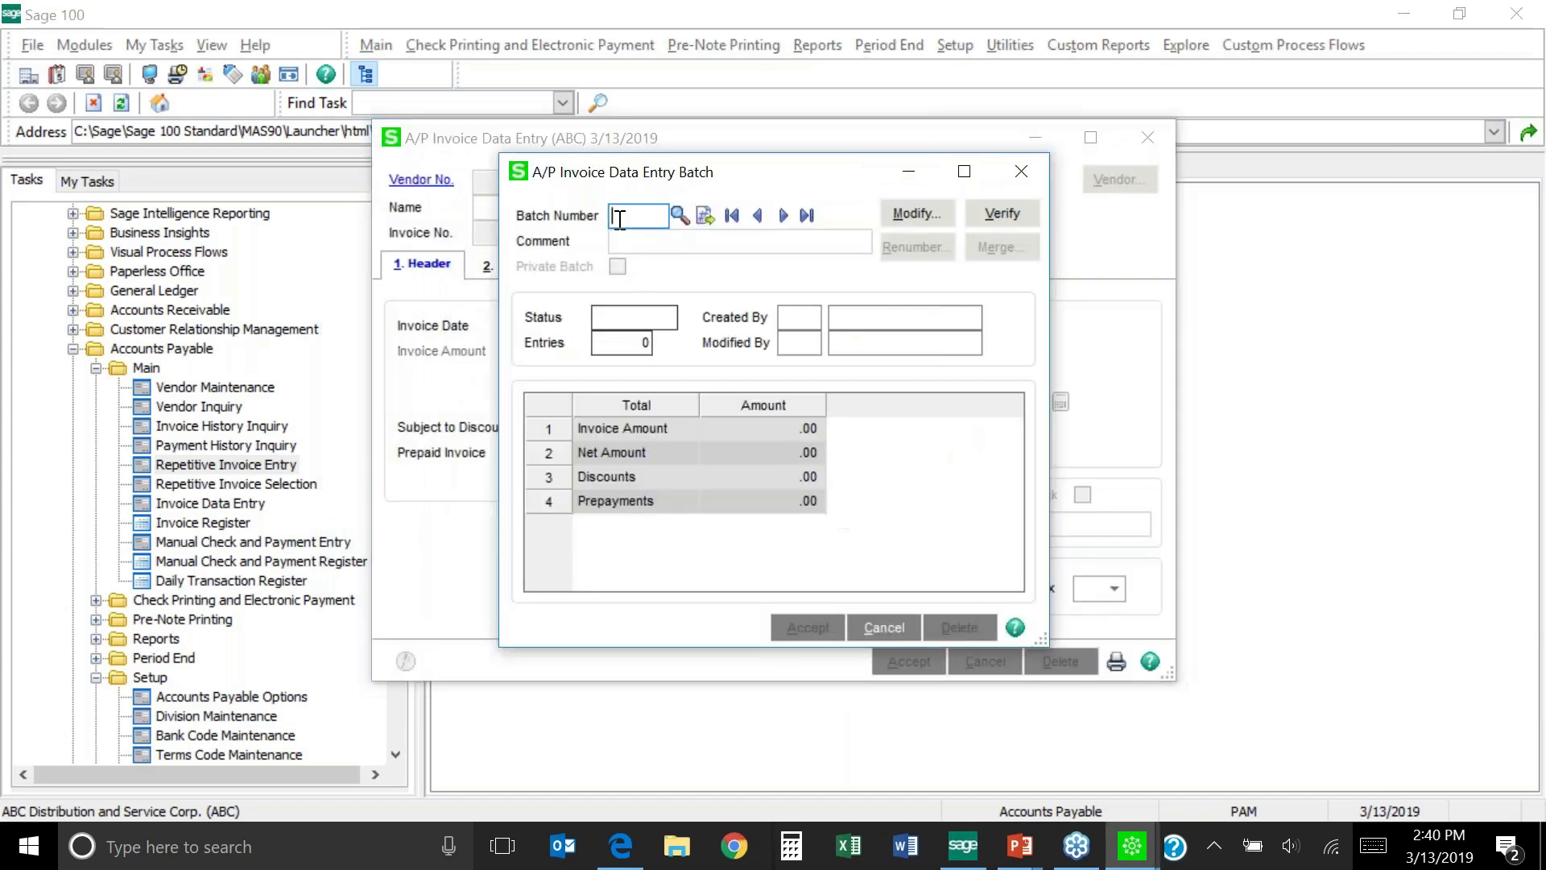
pyautogui.write('PAM')
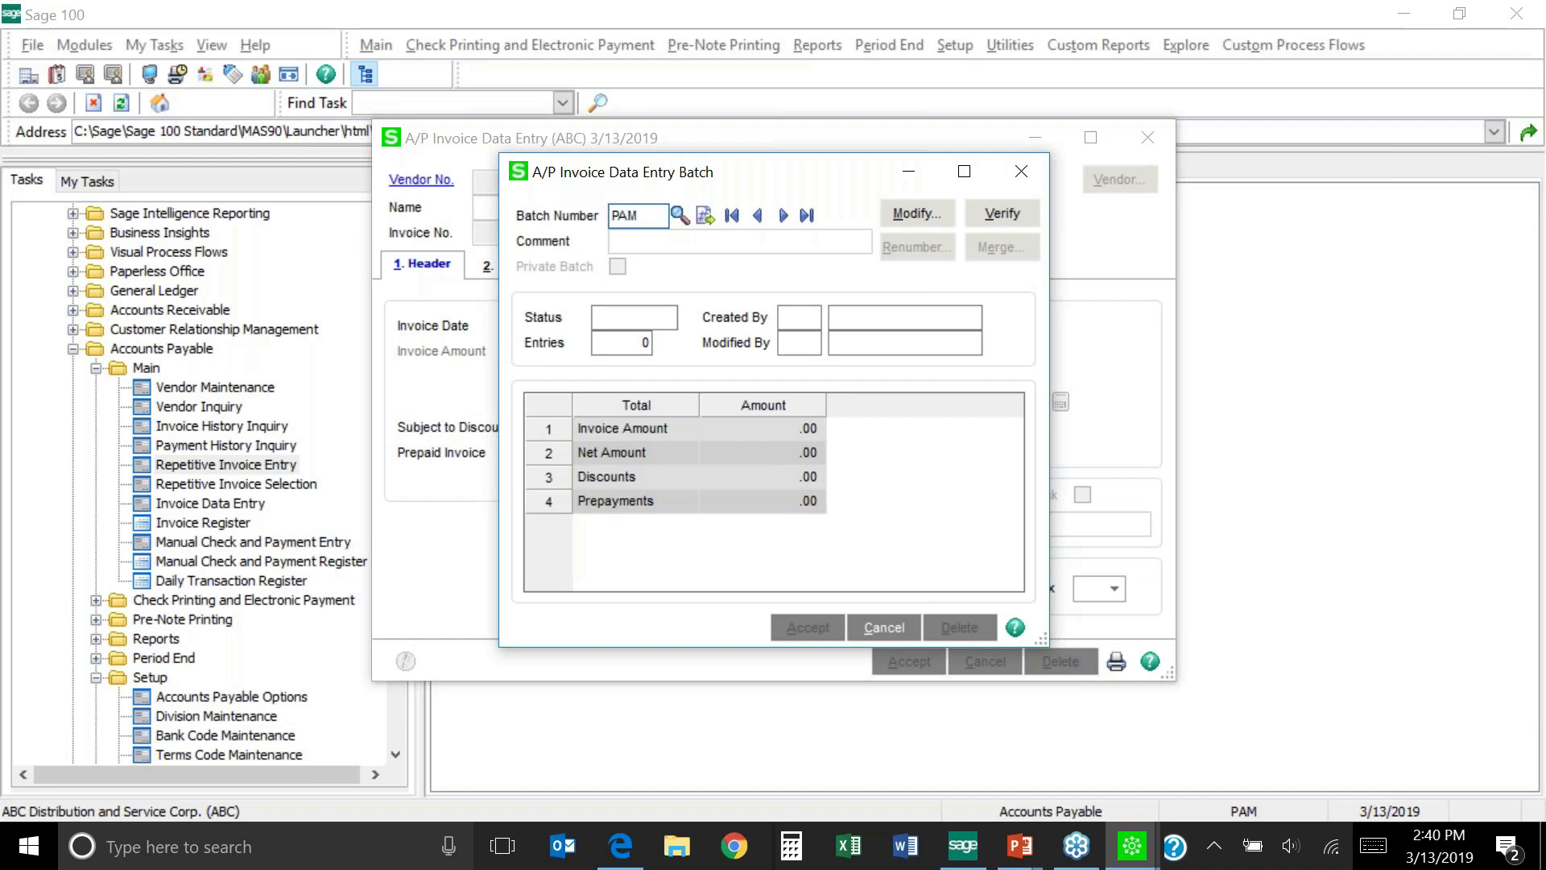
pyautogui.press('Tab')
pyautogui.click(806, 636)
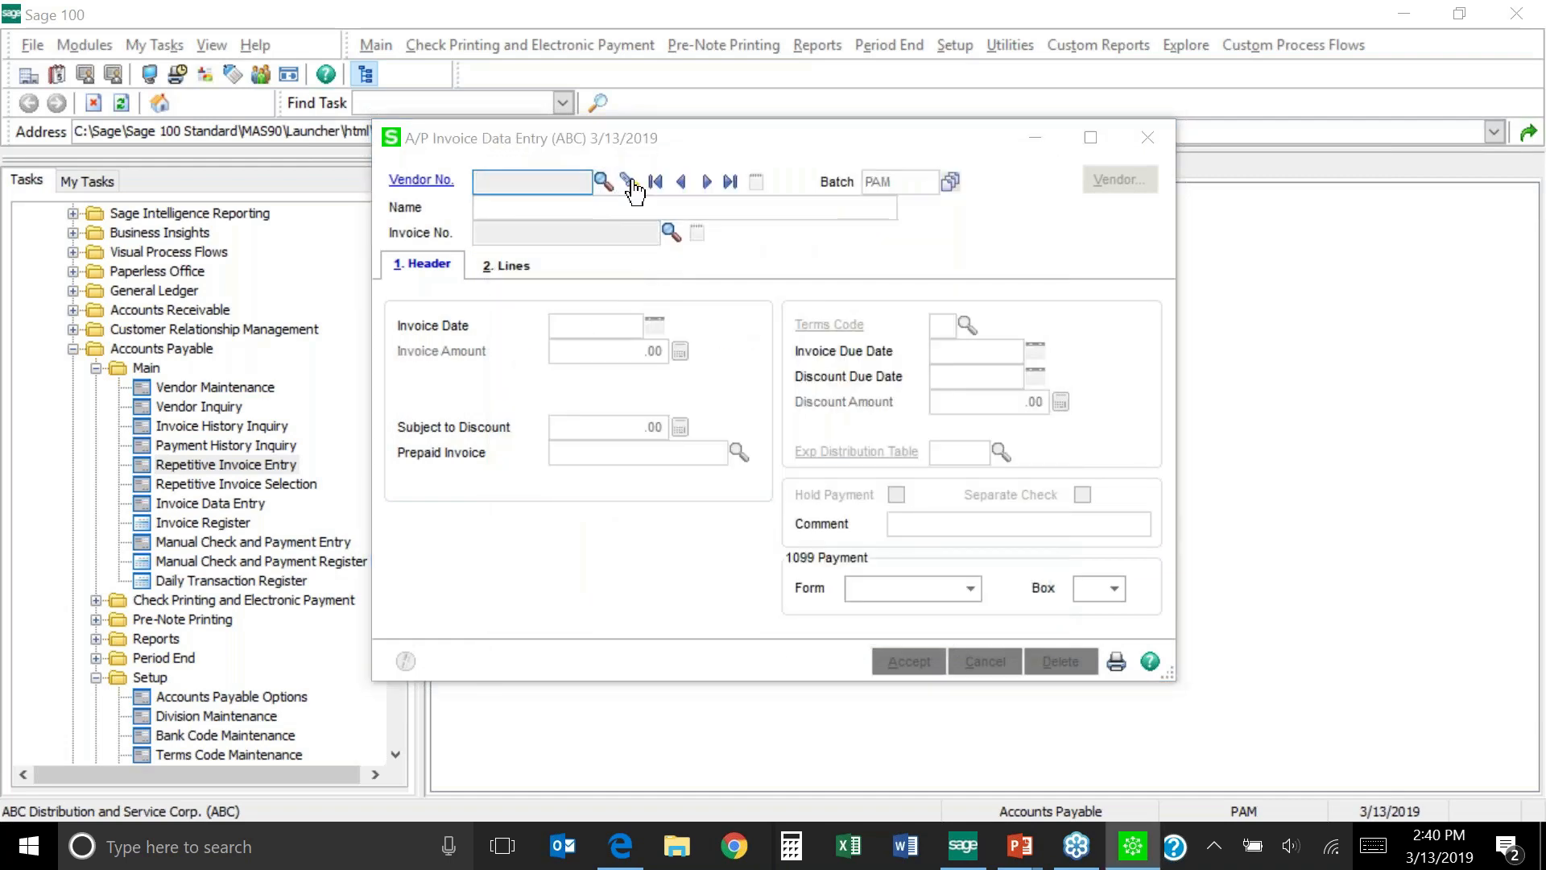
pyautogui.click(629, 182)
pyautogui.doubleClick(605, 229)
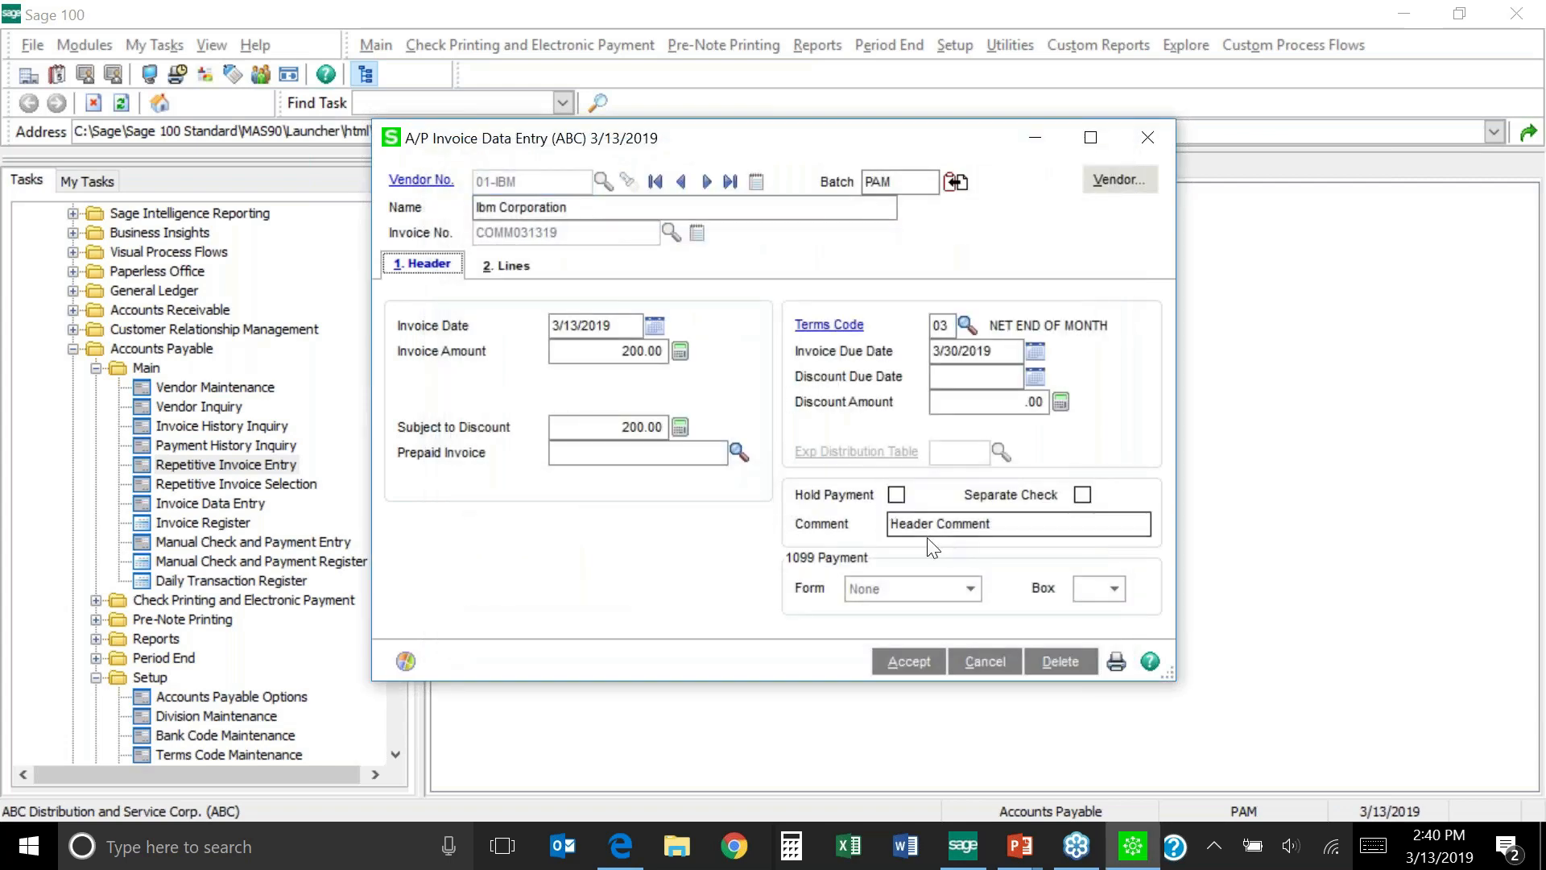
# Check the header and line comments of the Ibm Corporation invoice, accept the invoice, and close Invoice Data Entry
pyautogui.click(521, 270)
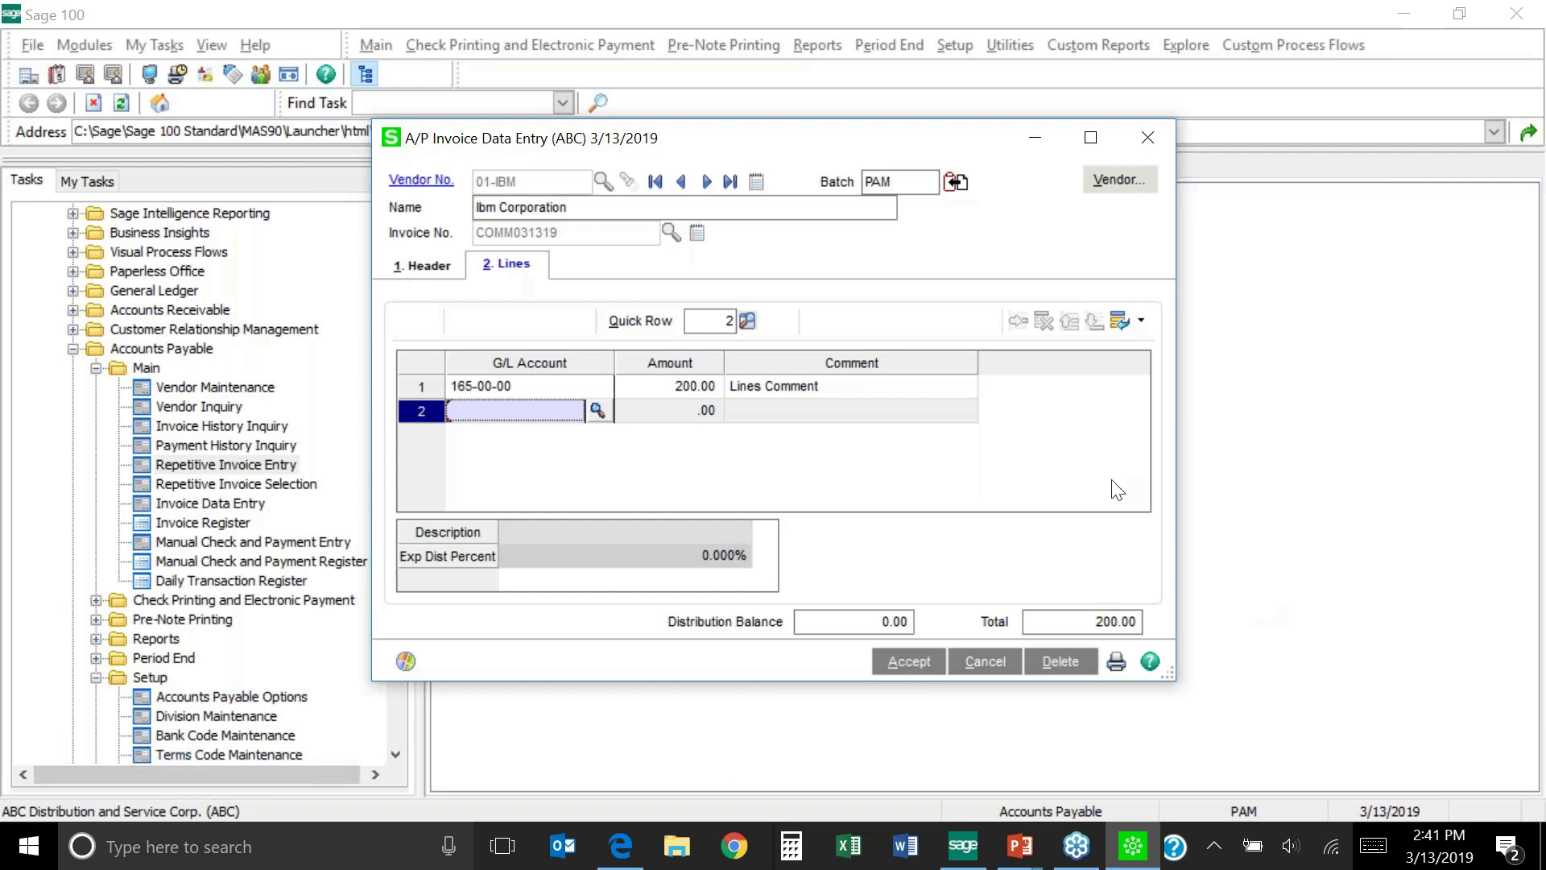
pyautogui.click(437, 274)
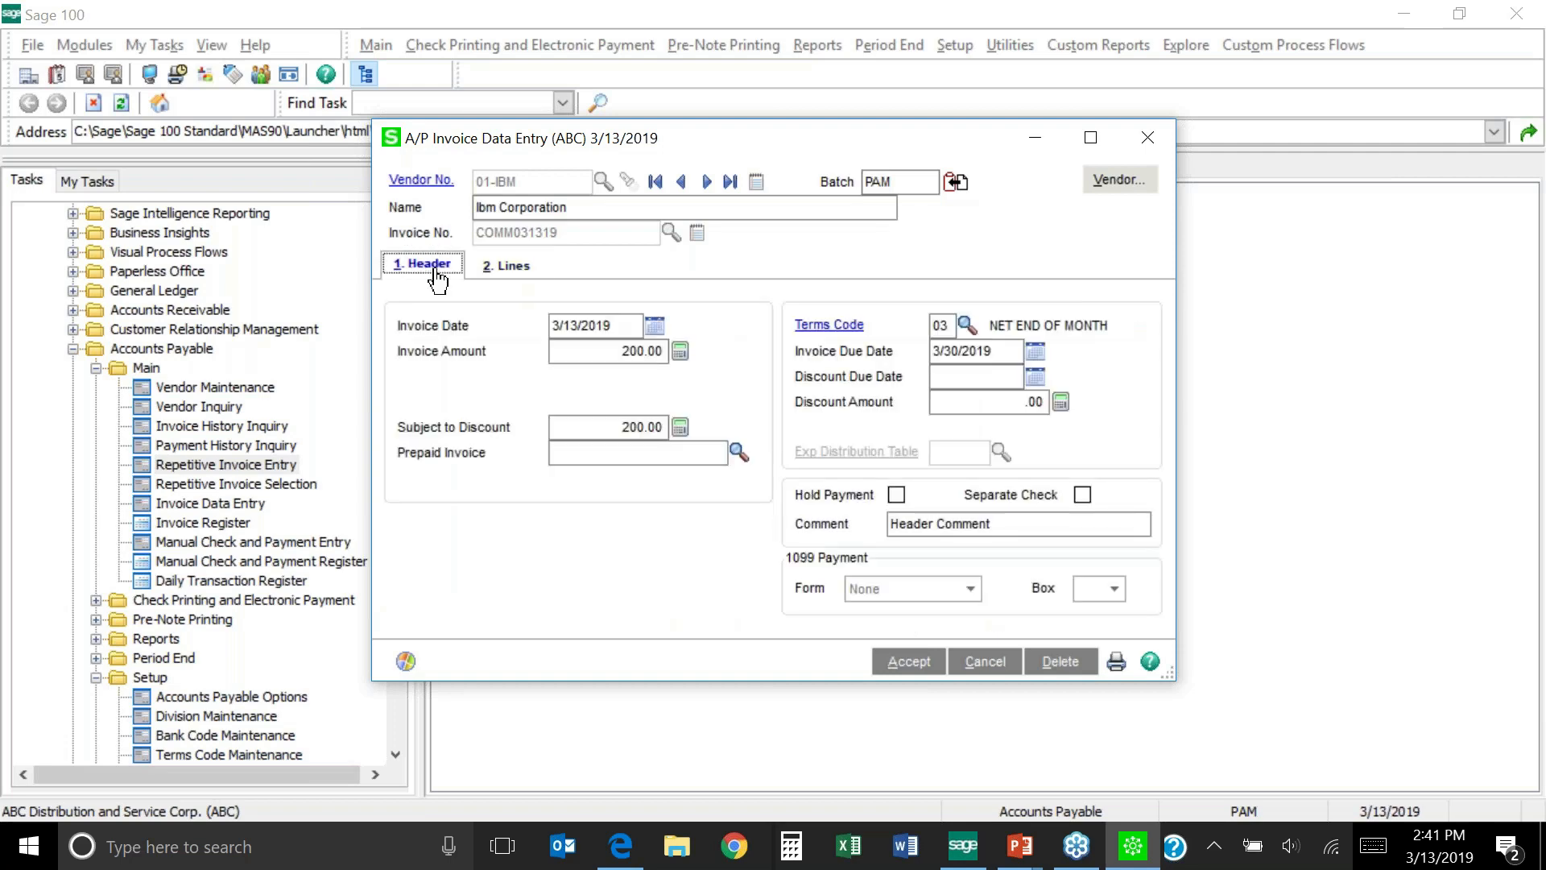
pyautogui.click(522, 270)
pyautogui.click(439, 271)
pyautogui.click(908, 662)
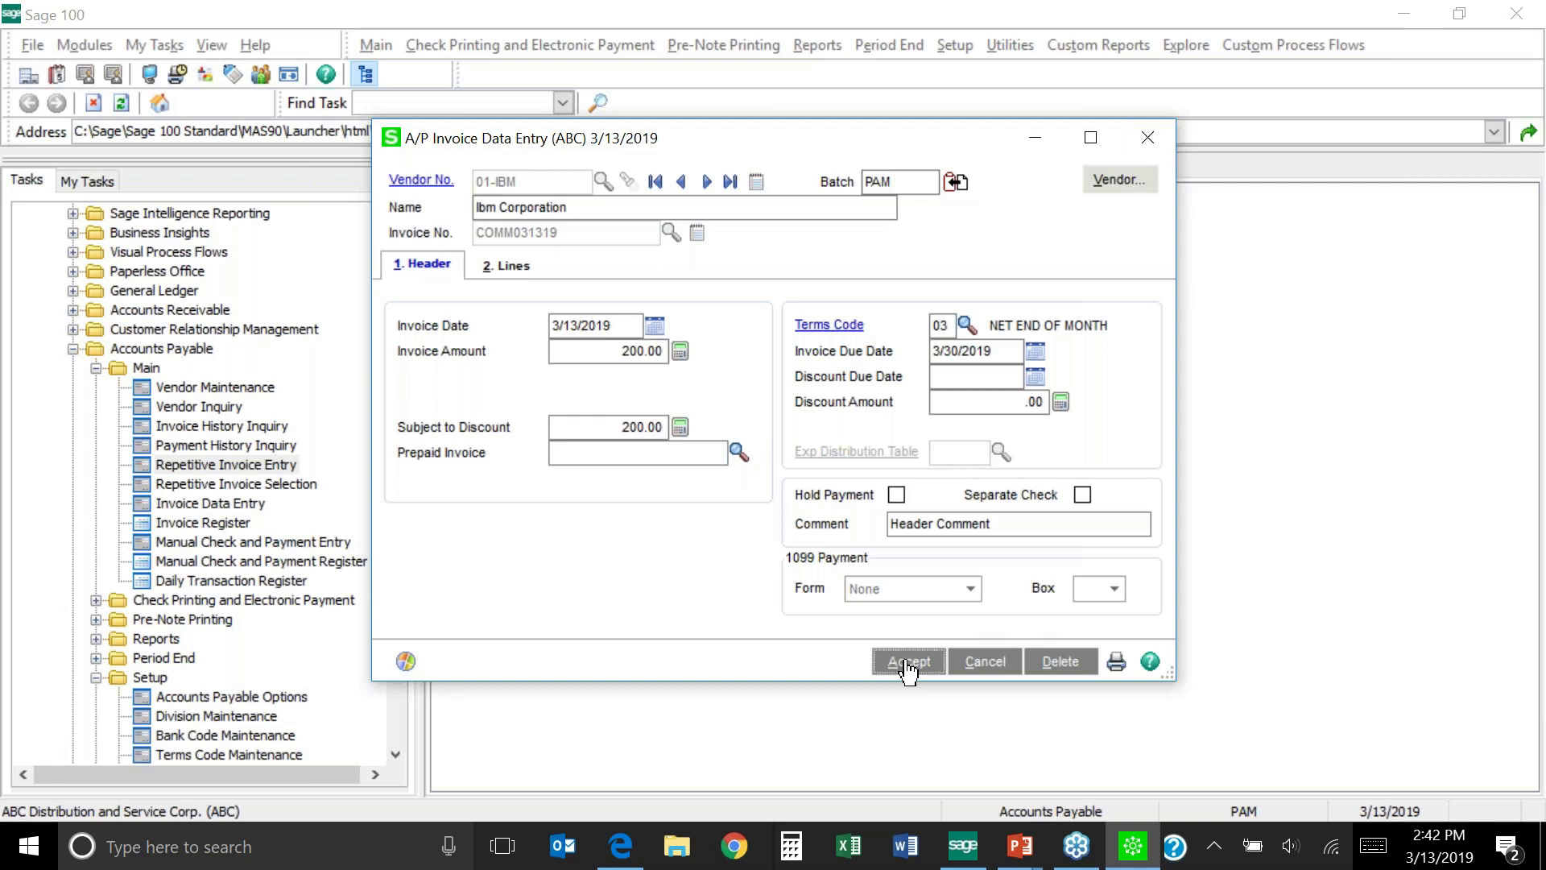
pyautogui.click(1152, 137)
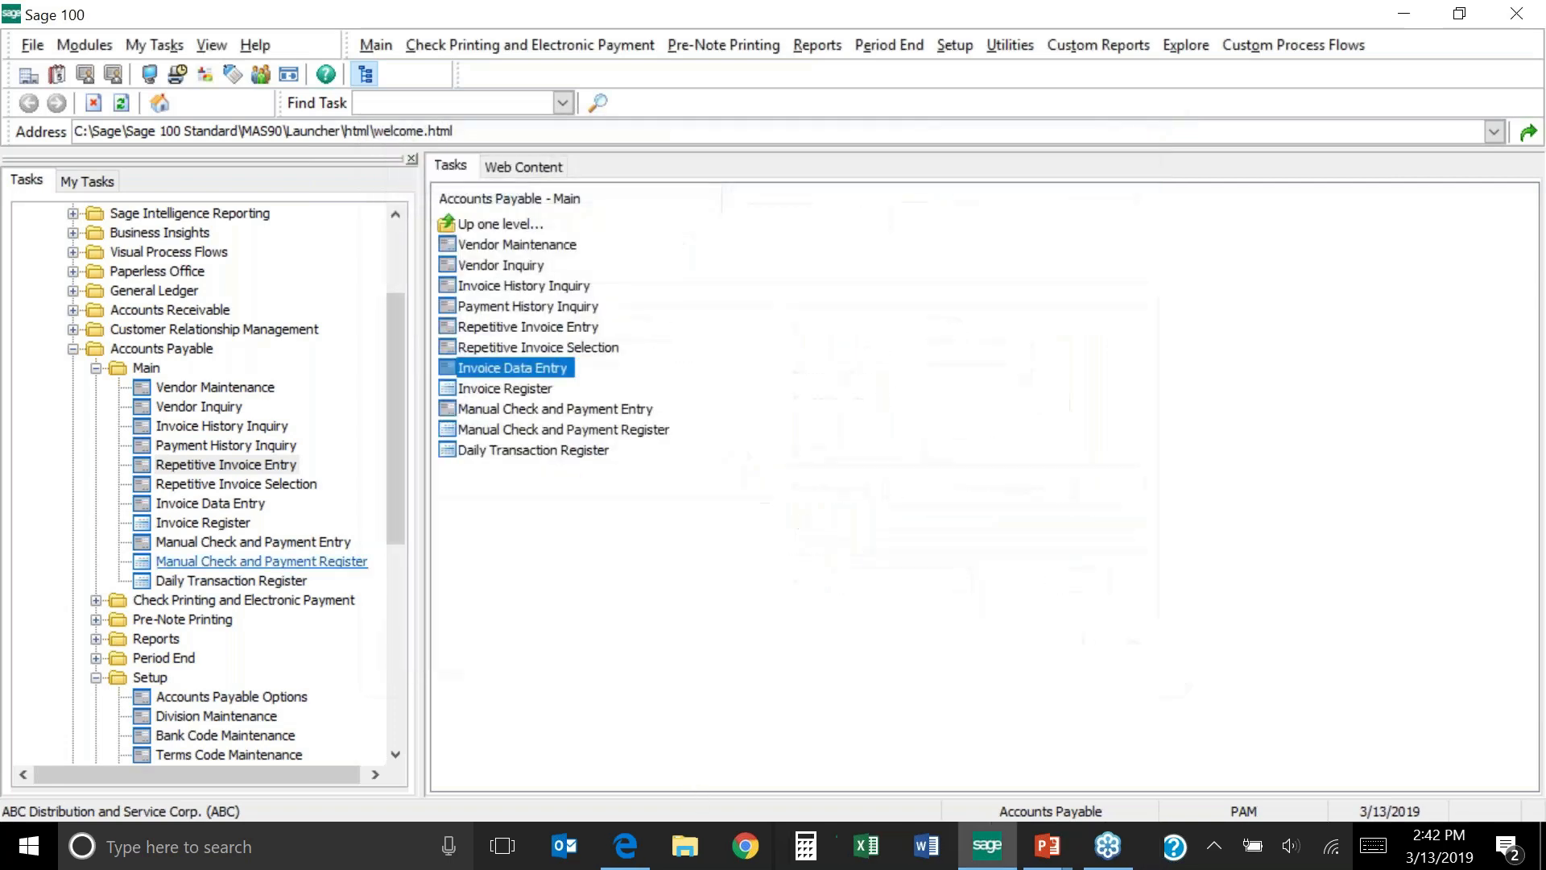
# Collapse the Main and Setup folders of Accounts Payable, and open Manual Check and Payment Entry
pyautogui.click(95, 368)
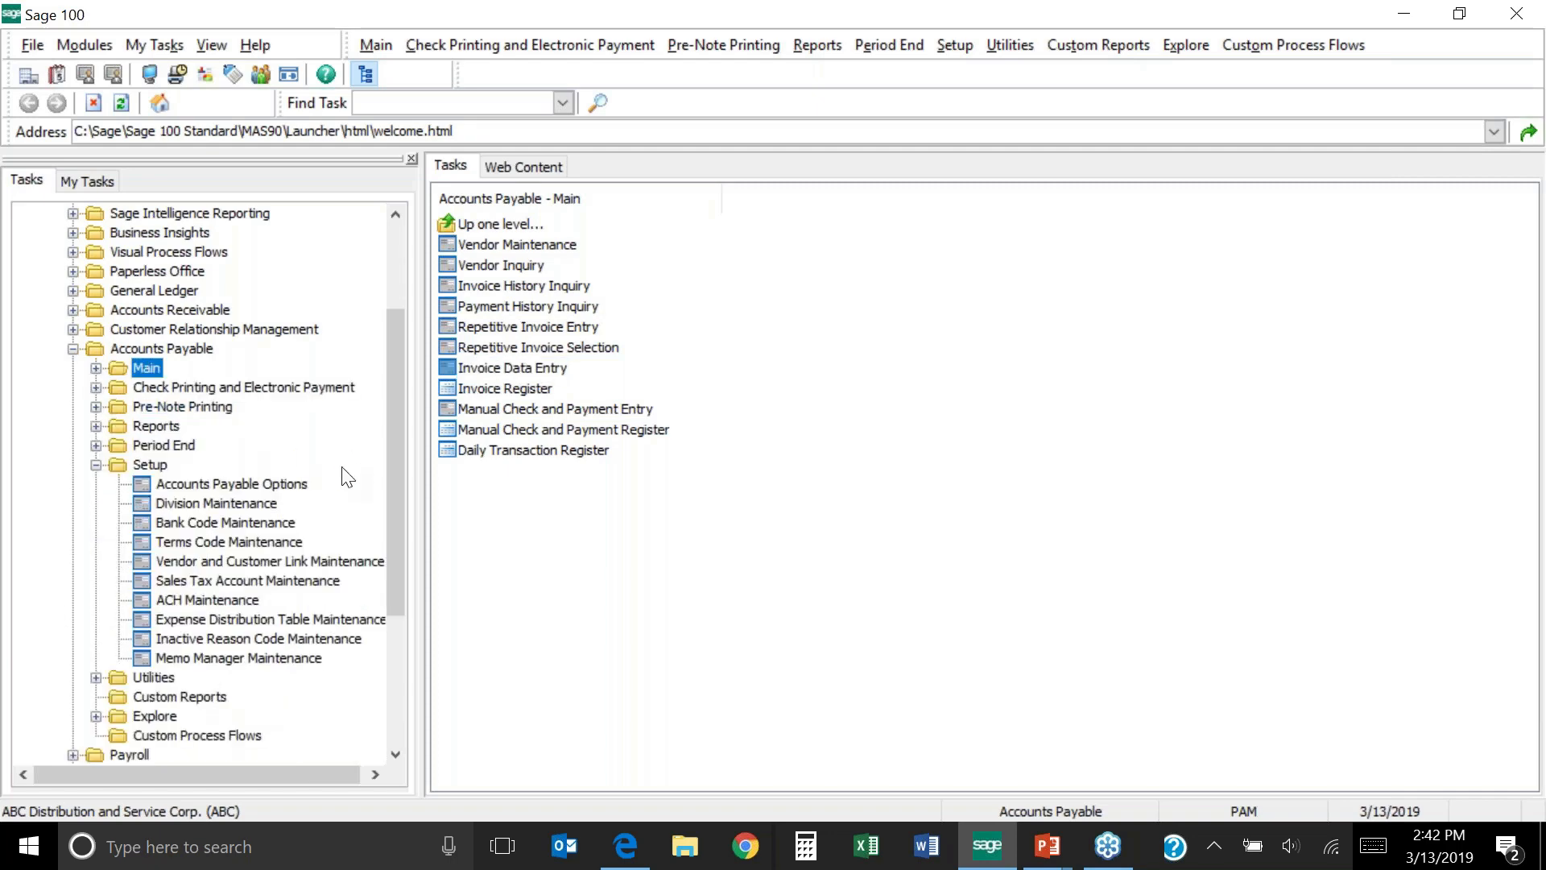
pyautogui.click(95, 464)
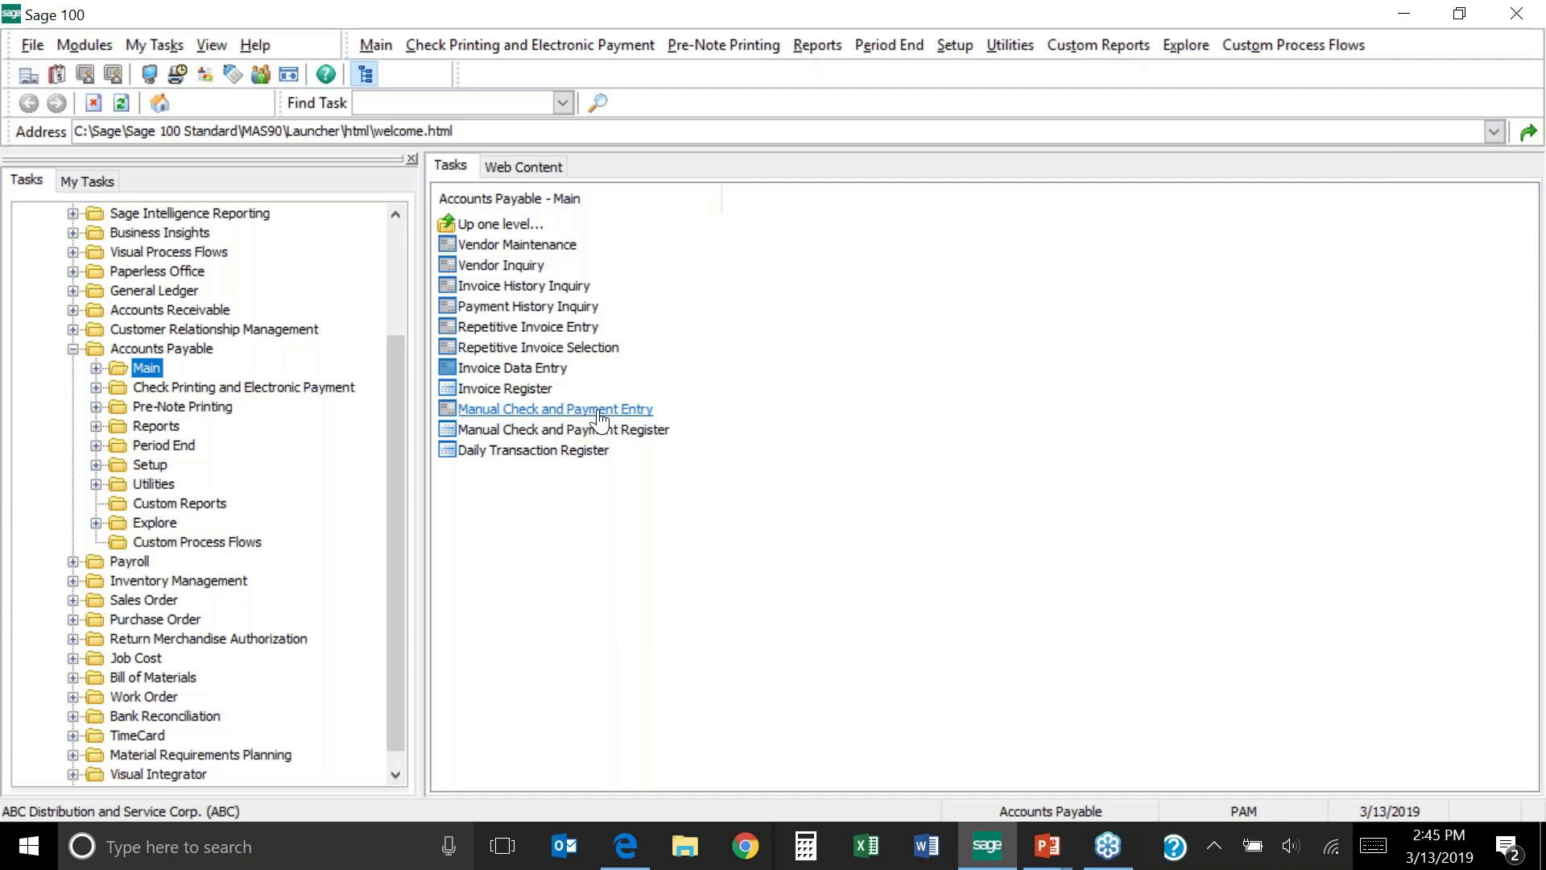
pyautogui.click(517, 413)
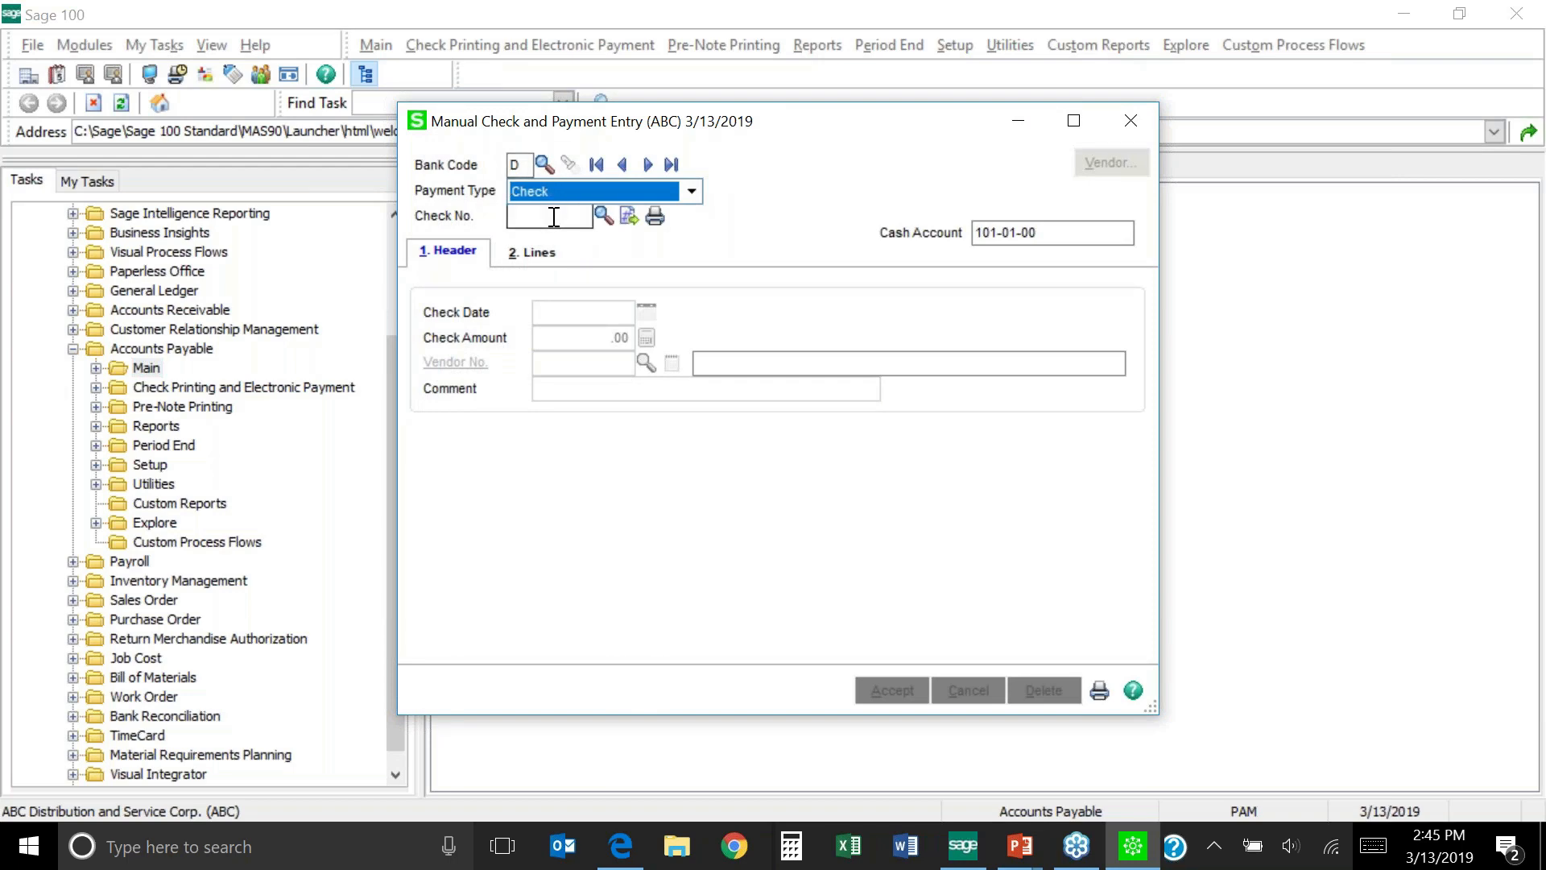
# Void the next check number of bank code D, dated 3/13/2019 with no amount or vendor, and close the entry window
pyautogui.click(629, 218)
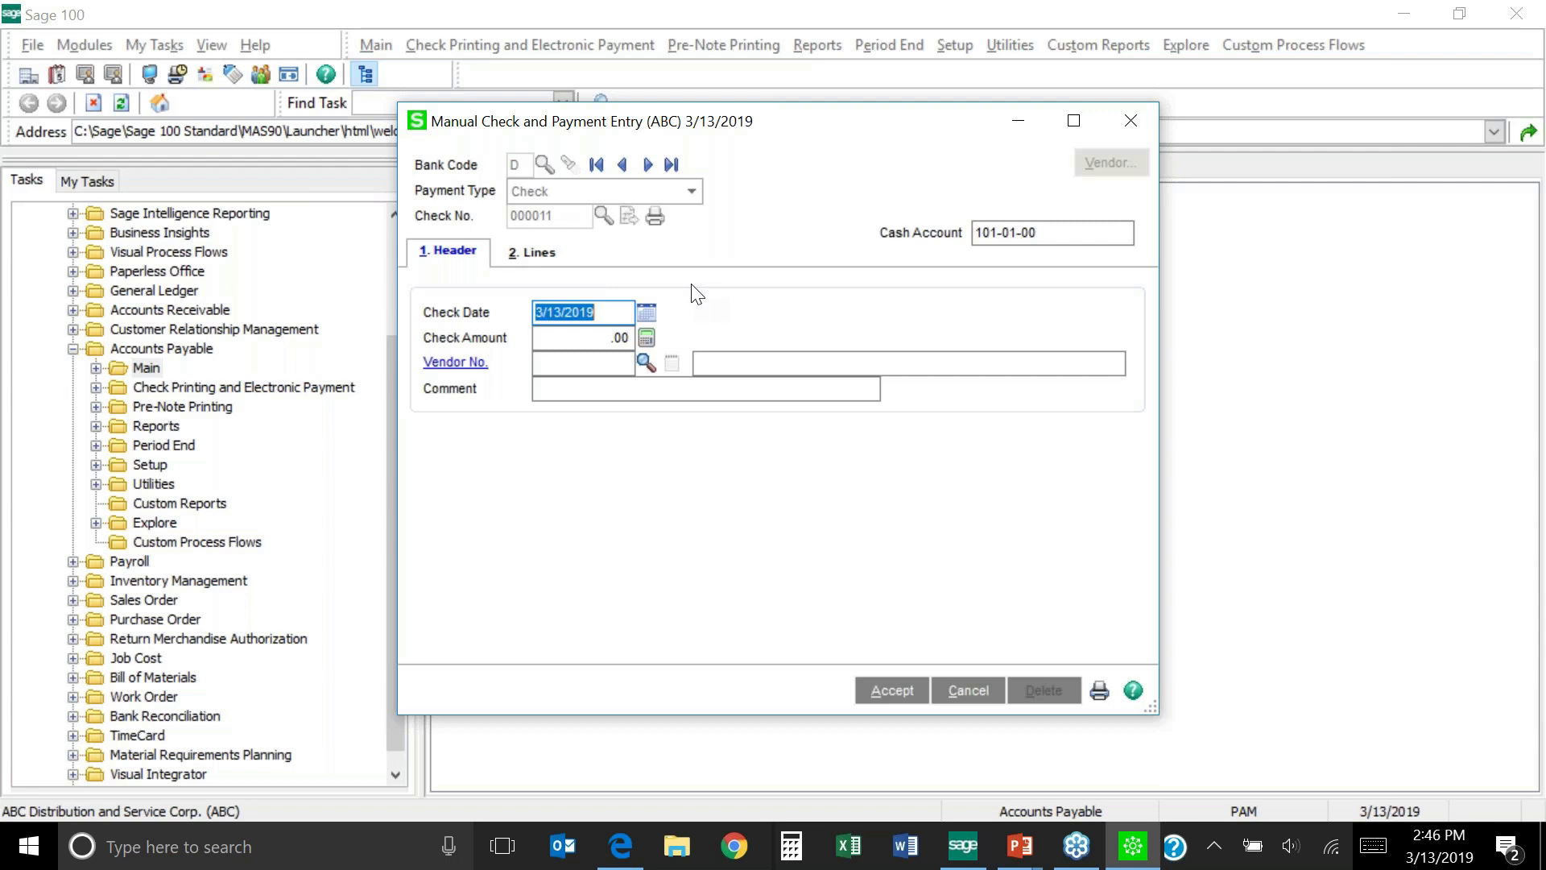
pyautogui.press('Tab')
pyautogui.press('Tab')
pyautogui.press('Tab')
pyautogui.press('Tab')
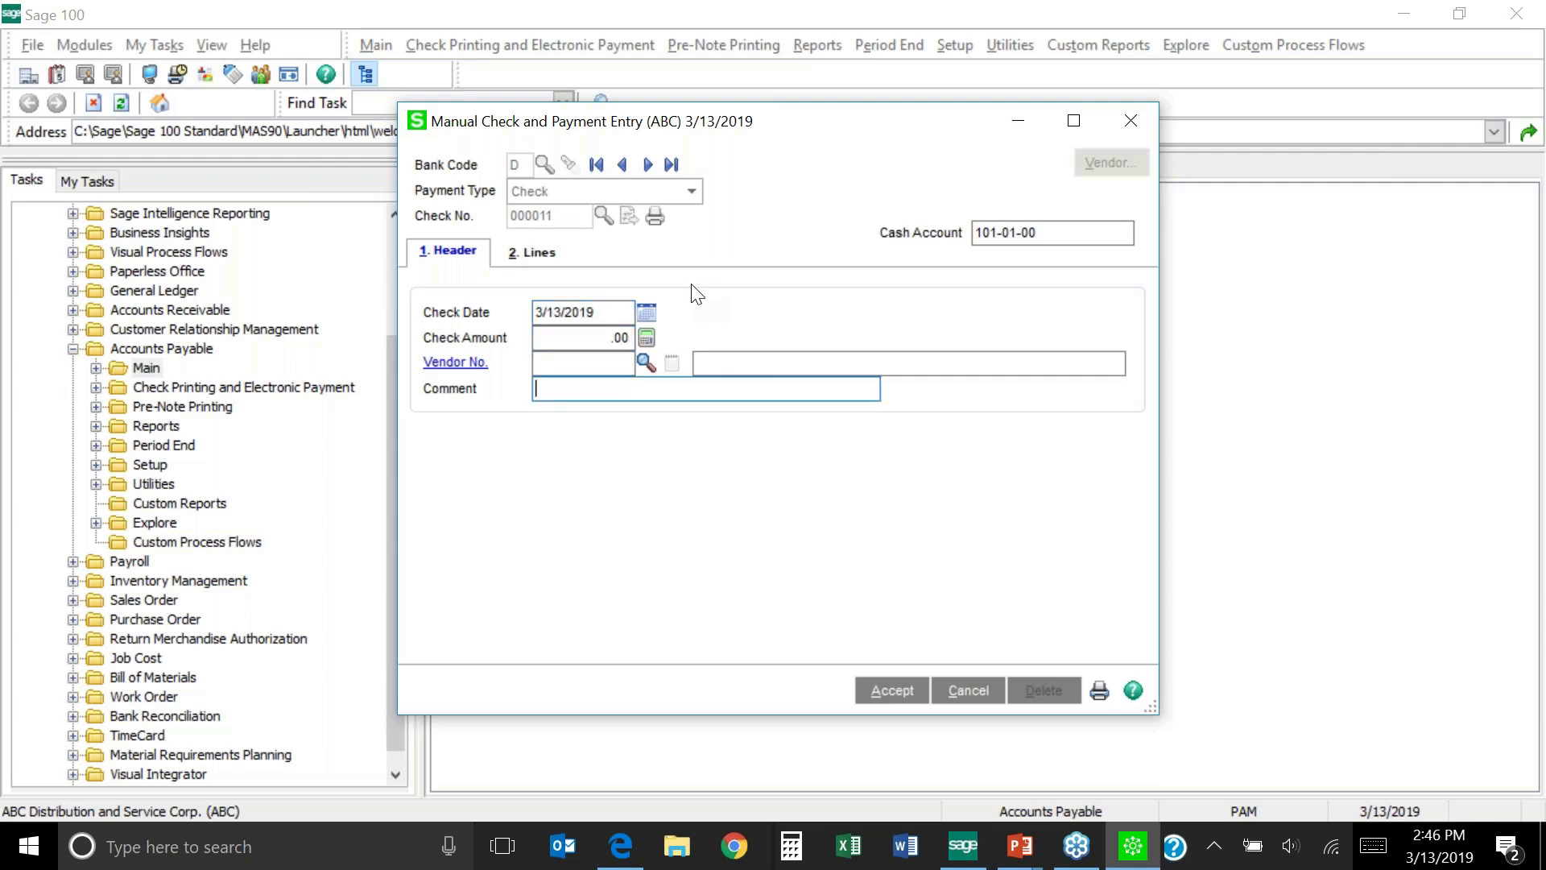
pyautogui.press('Return')
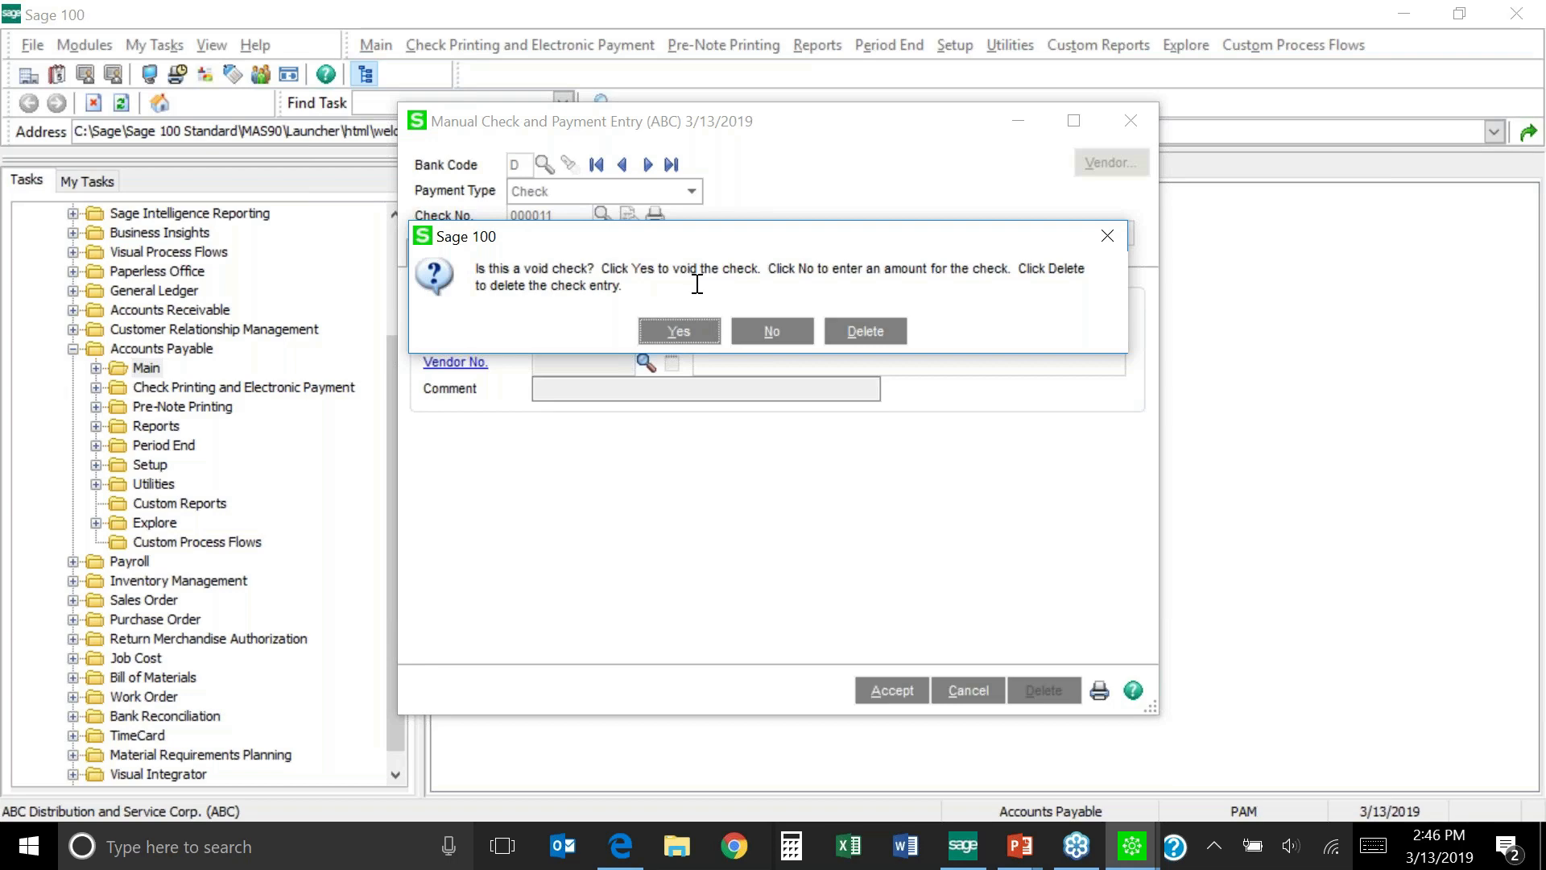
pyautogui.moveTo(748, 246); pyautogui.dragTo(751, 438)
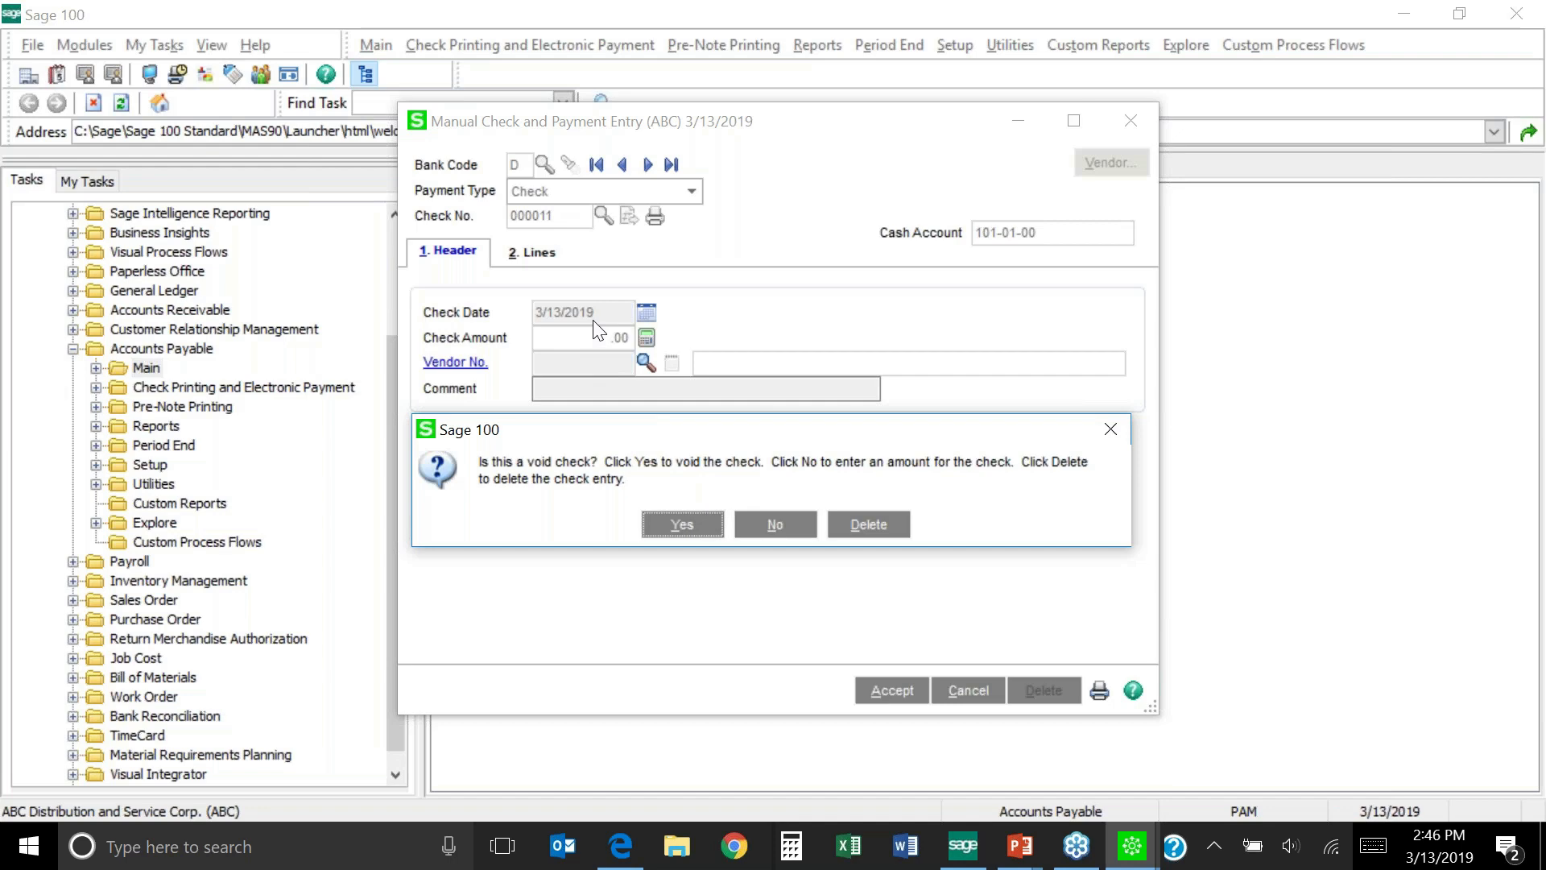
pyautogui.click(681, 525)
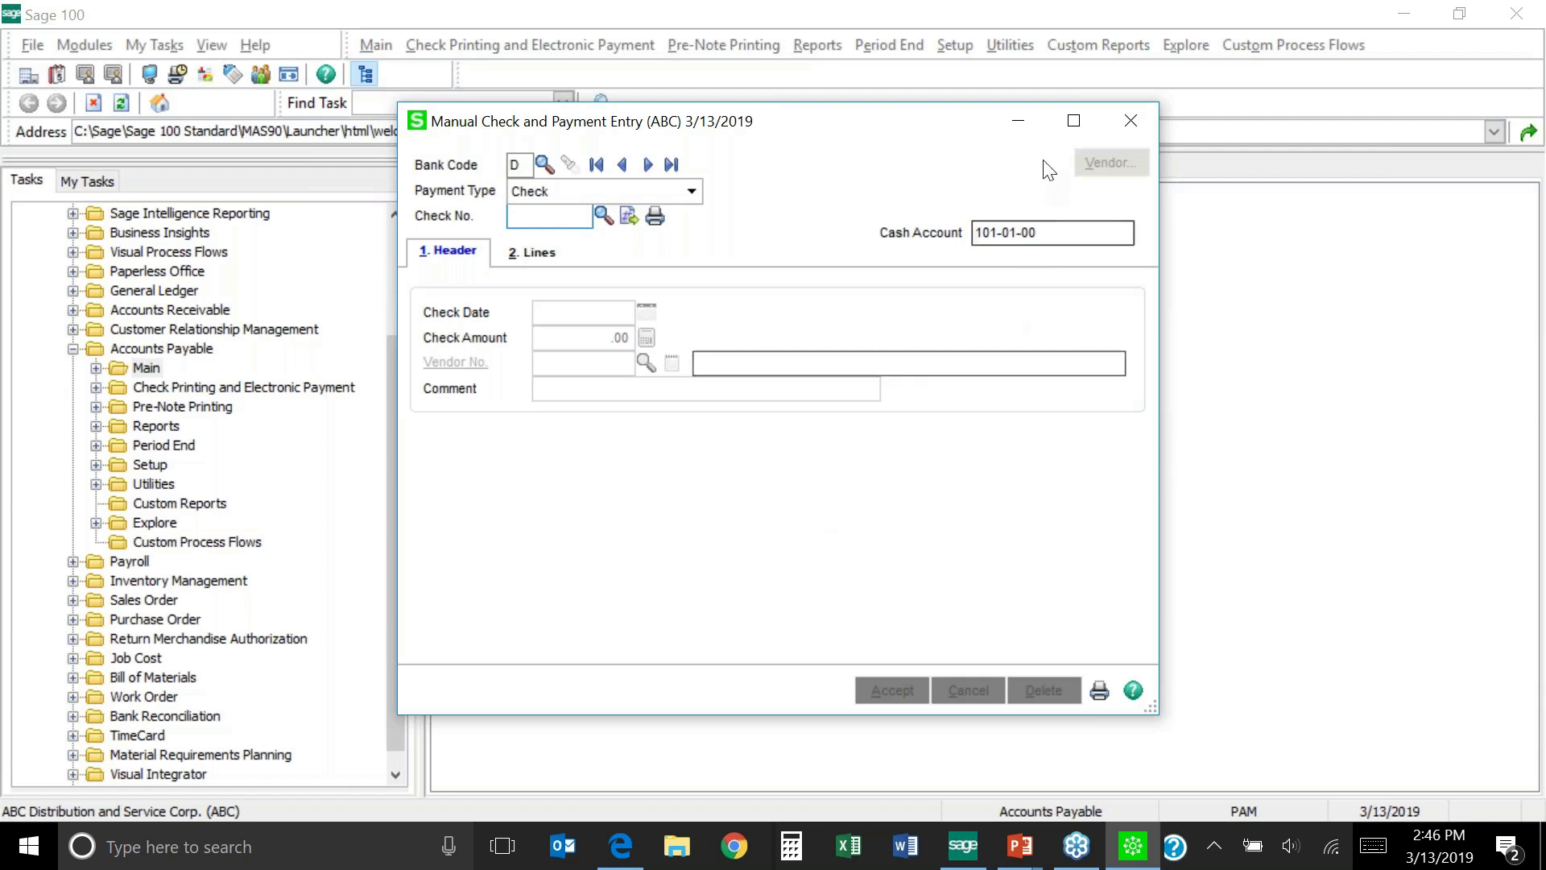
pyautogui.click(1132, 117)
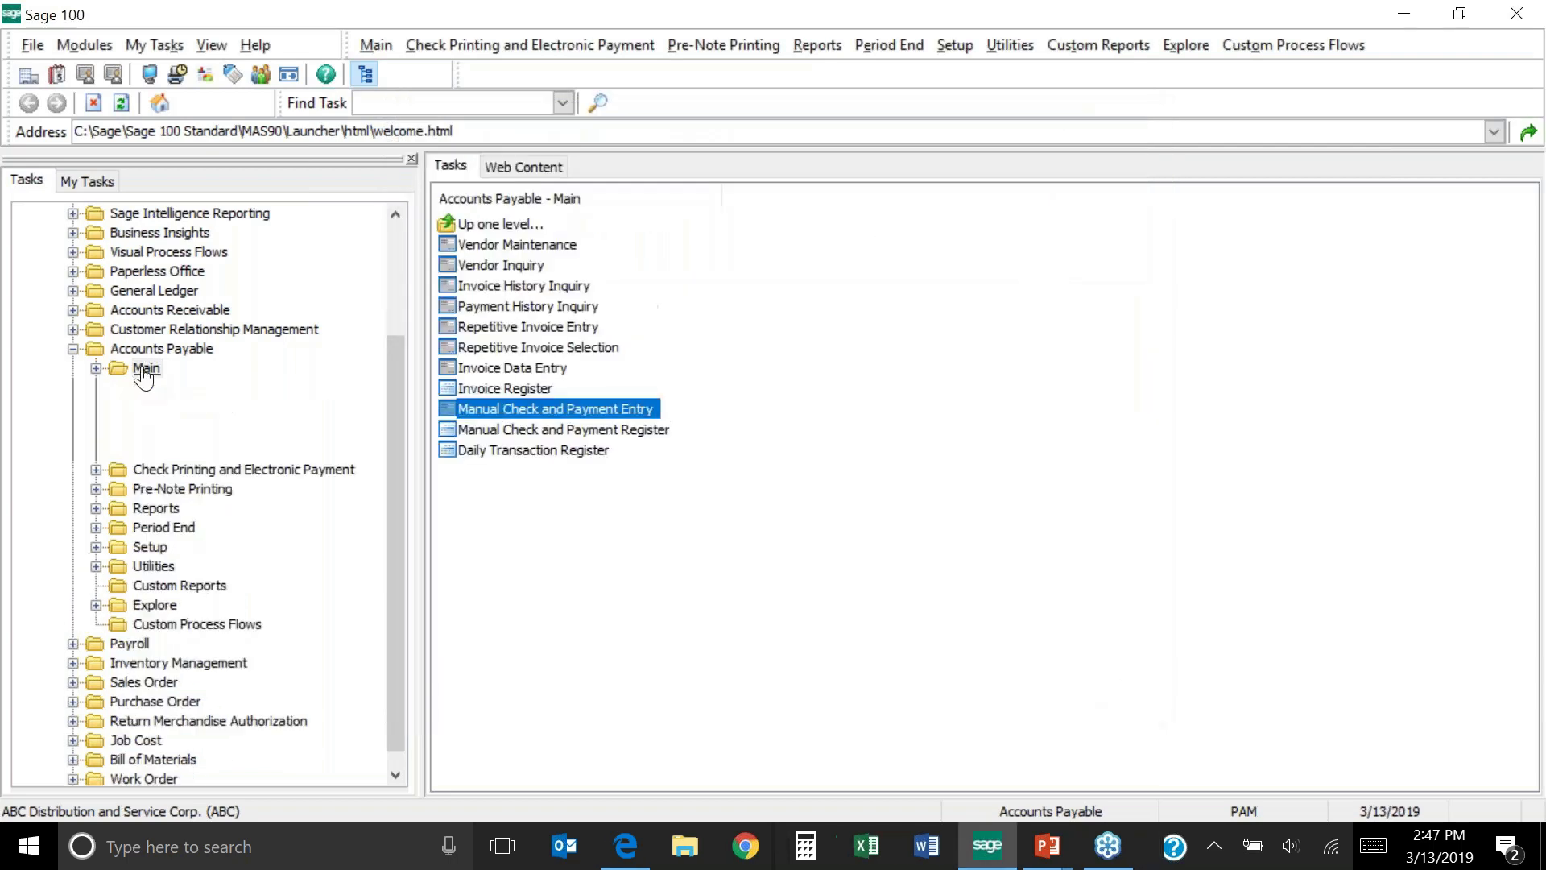
# Look up the Airway Property checks in Vendor Maintenance, highlight check 001611, and close the vendor record
pyautogui.click(568, 245)
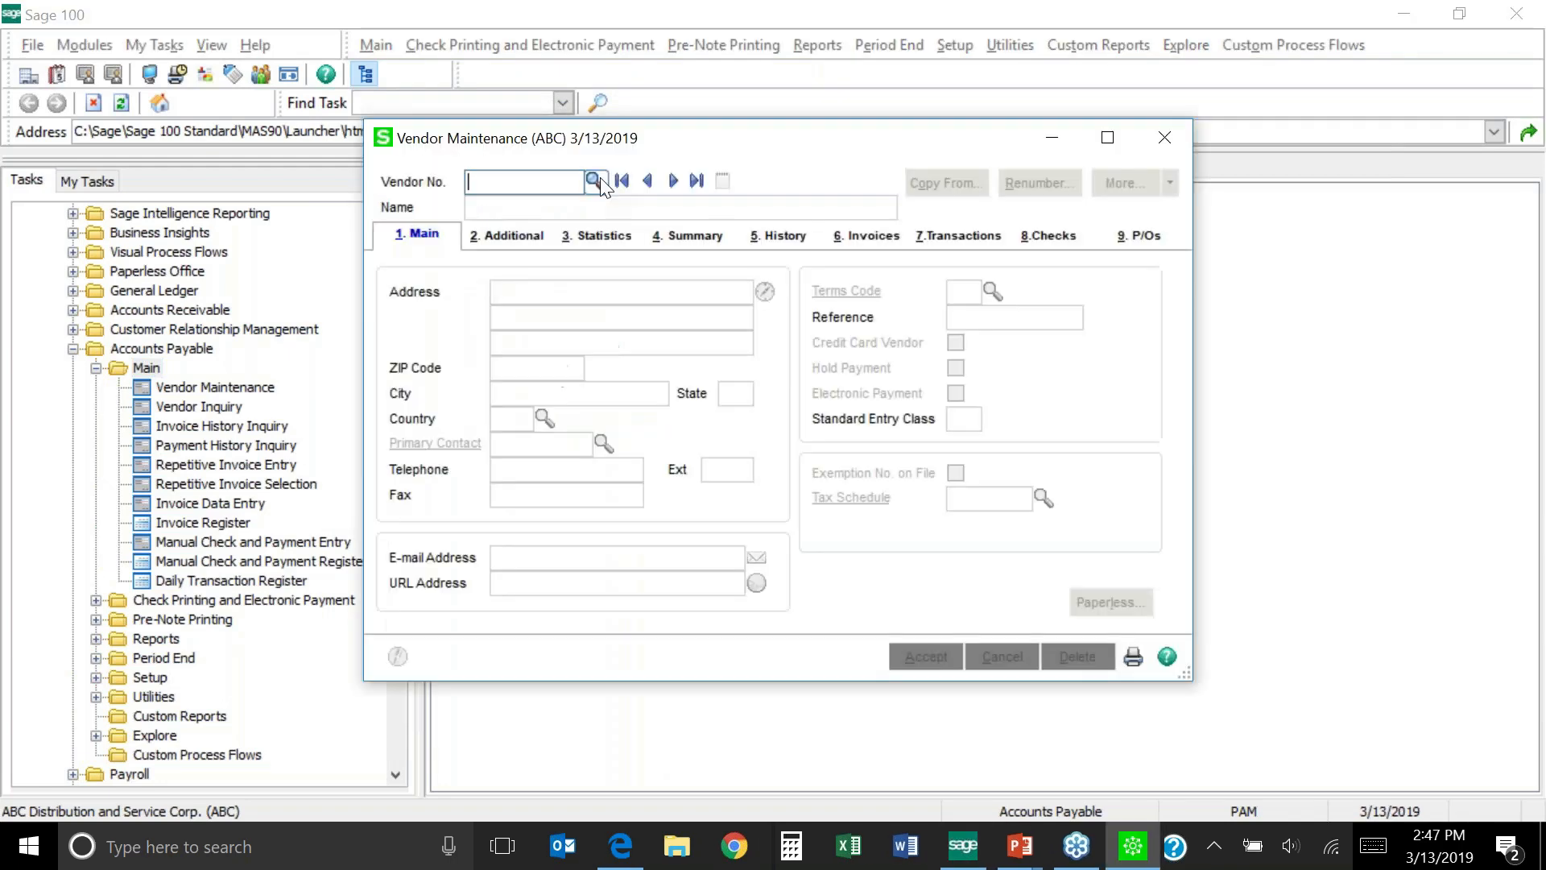
pyautogui.click(593, 180)
pyautogui.doubleClick(597, 248)
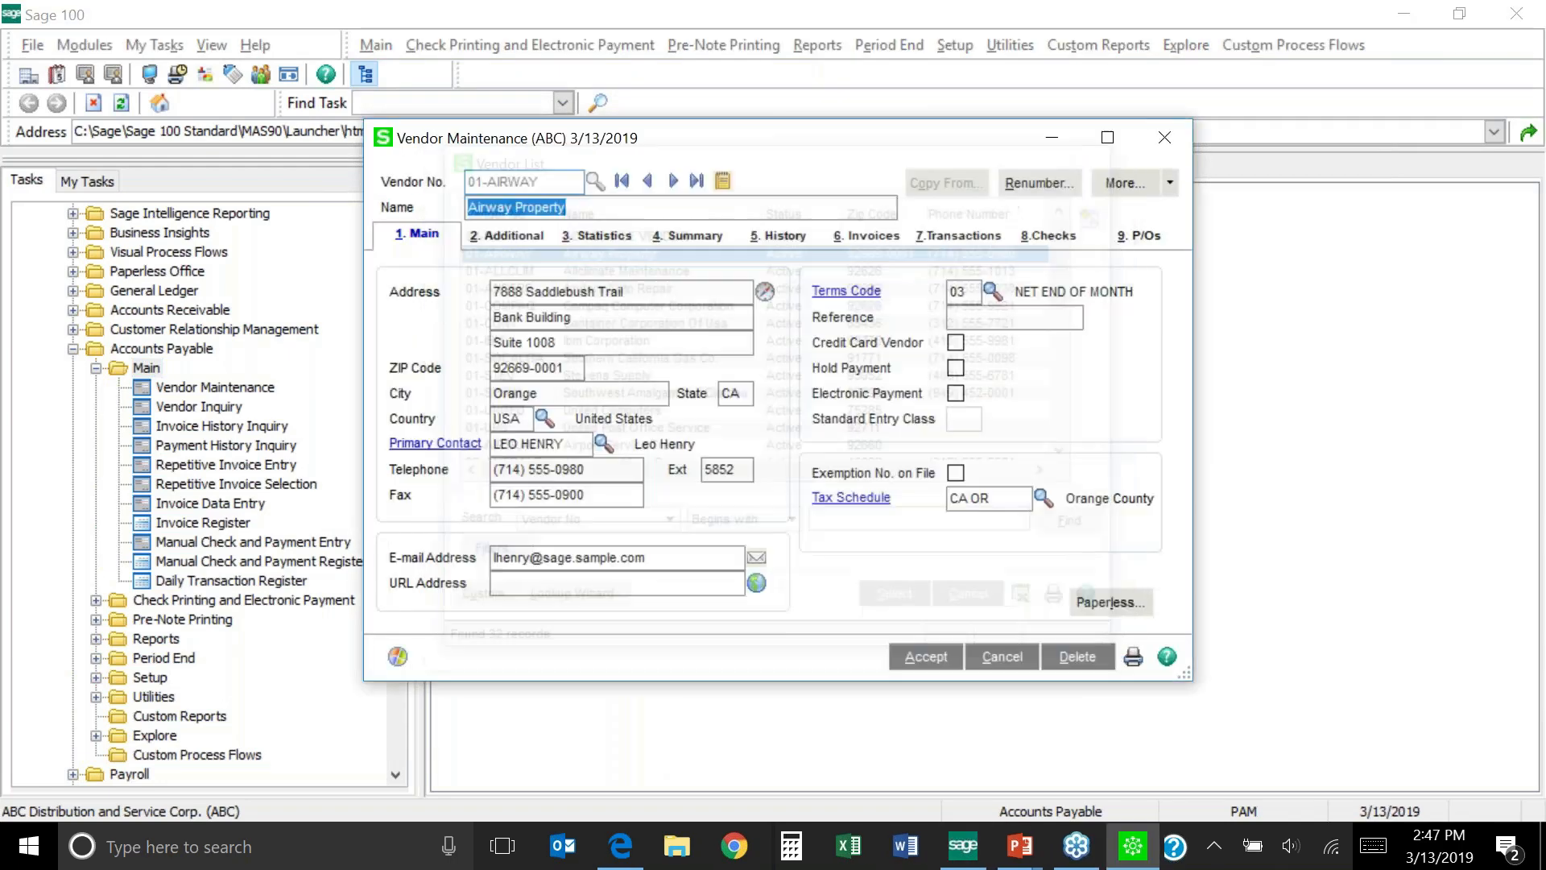
pyautogui.click(1052, 242)
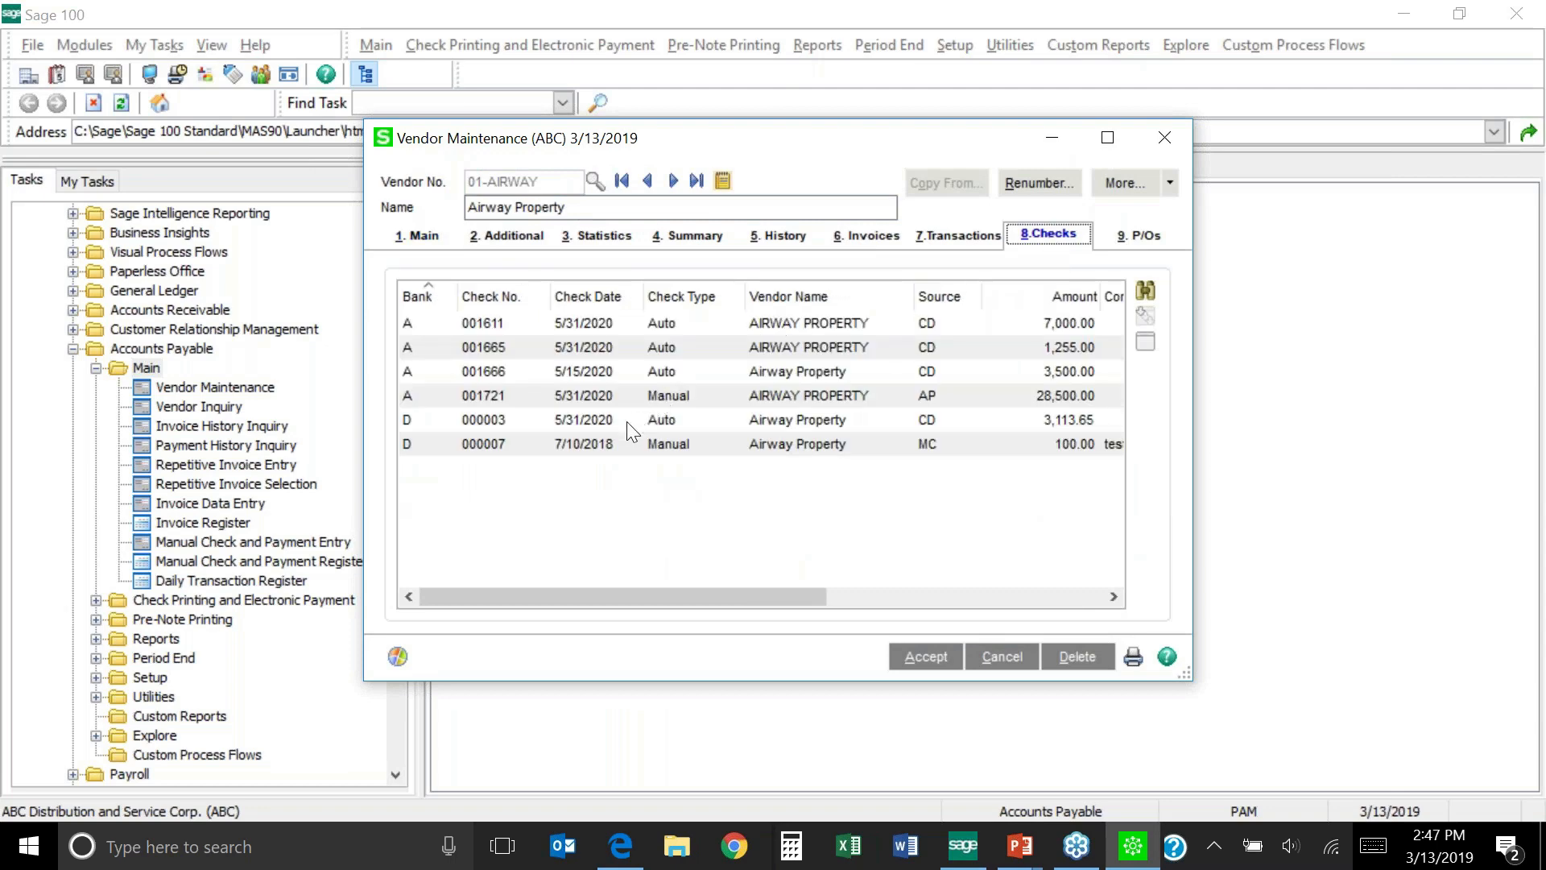
pyautogui.click(506, 329)
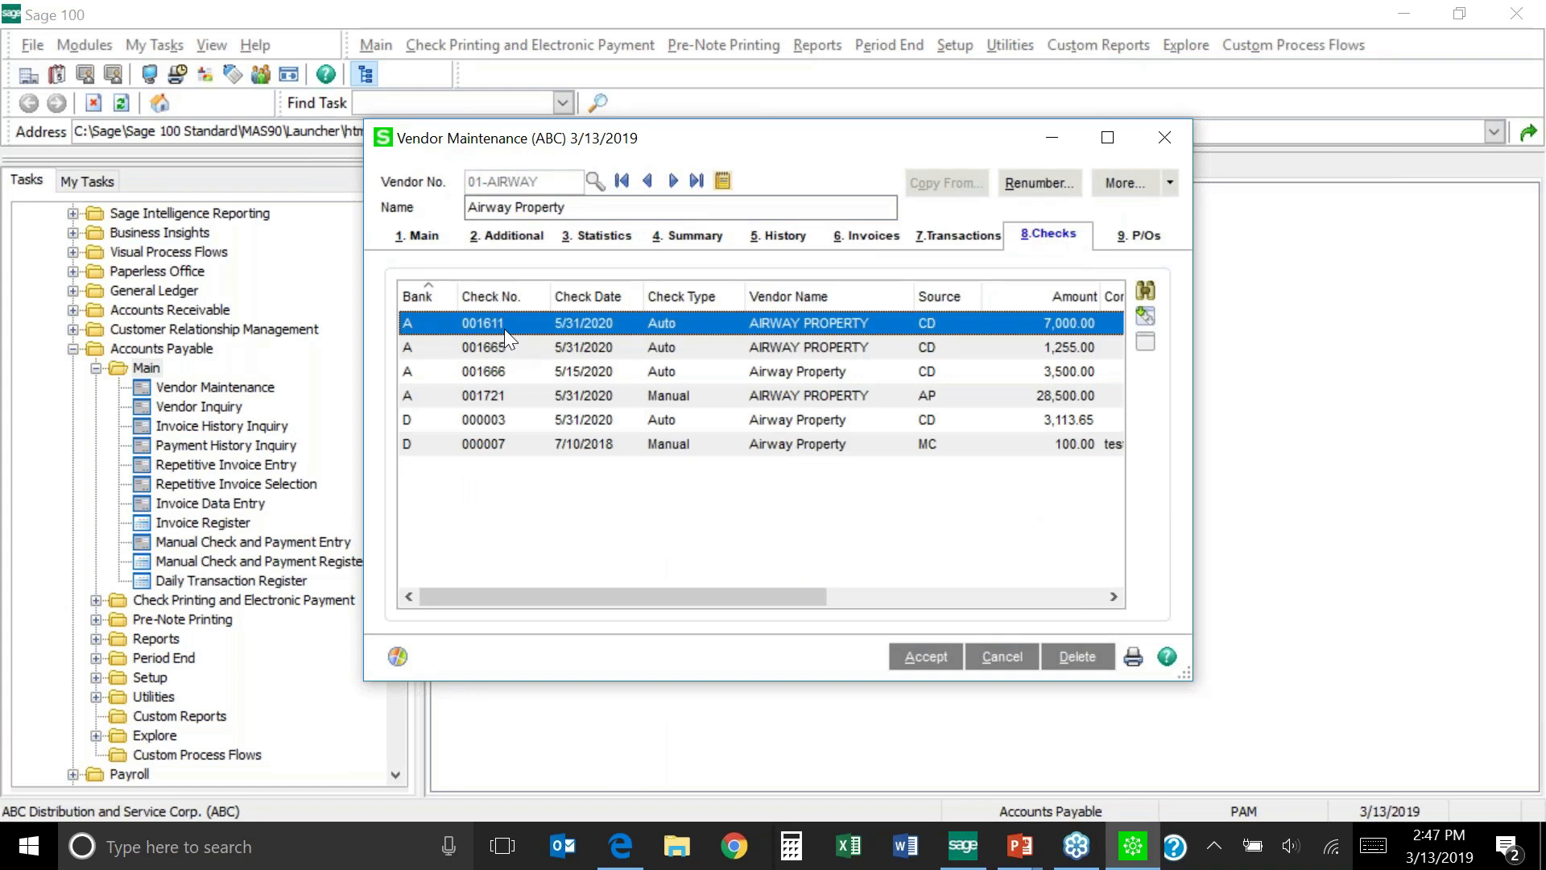
pyautogui.click(1164, 137)
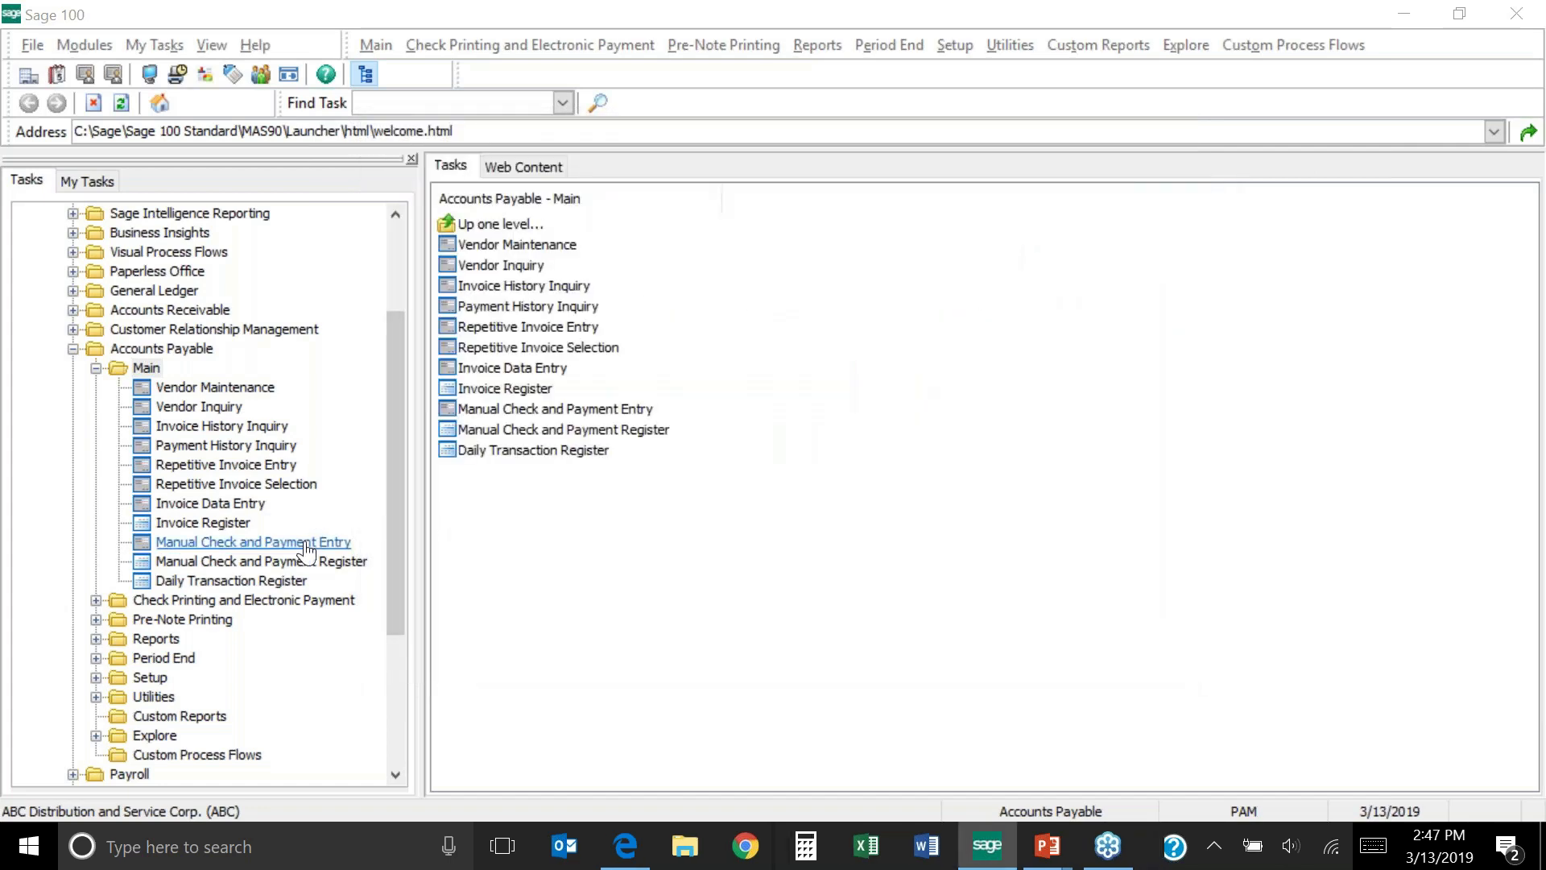
pyautogui.click(306, 547)
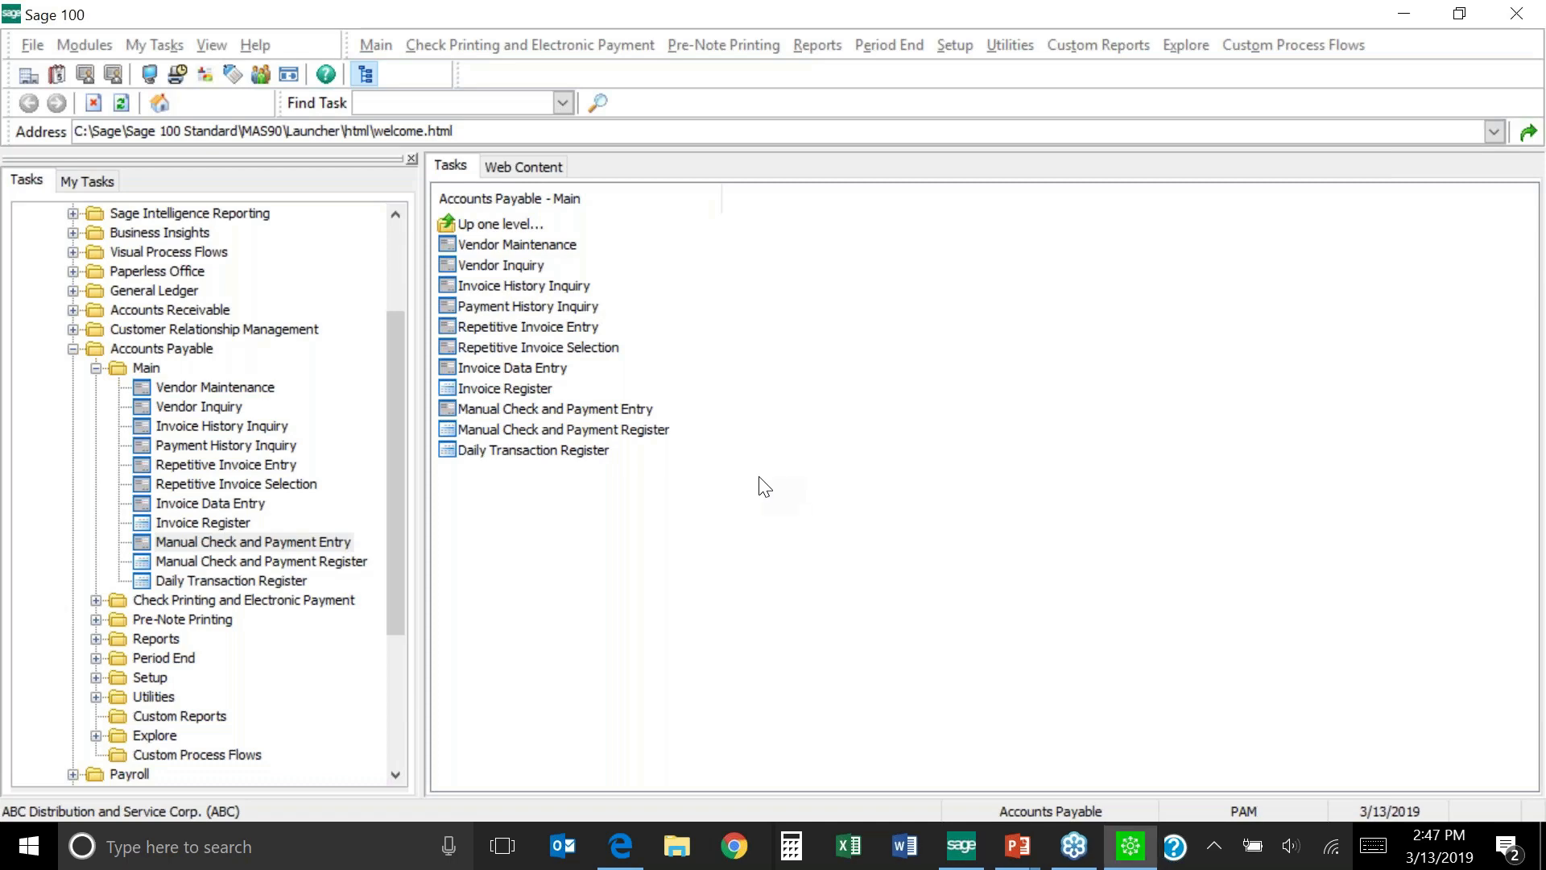
pyautogui.press('Tab')
pyautogui.write('1611')
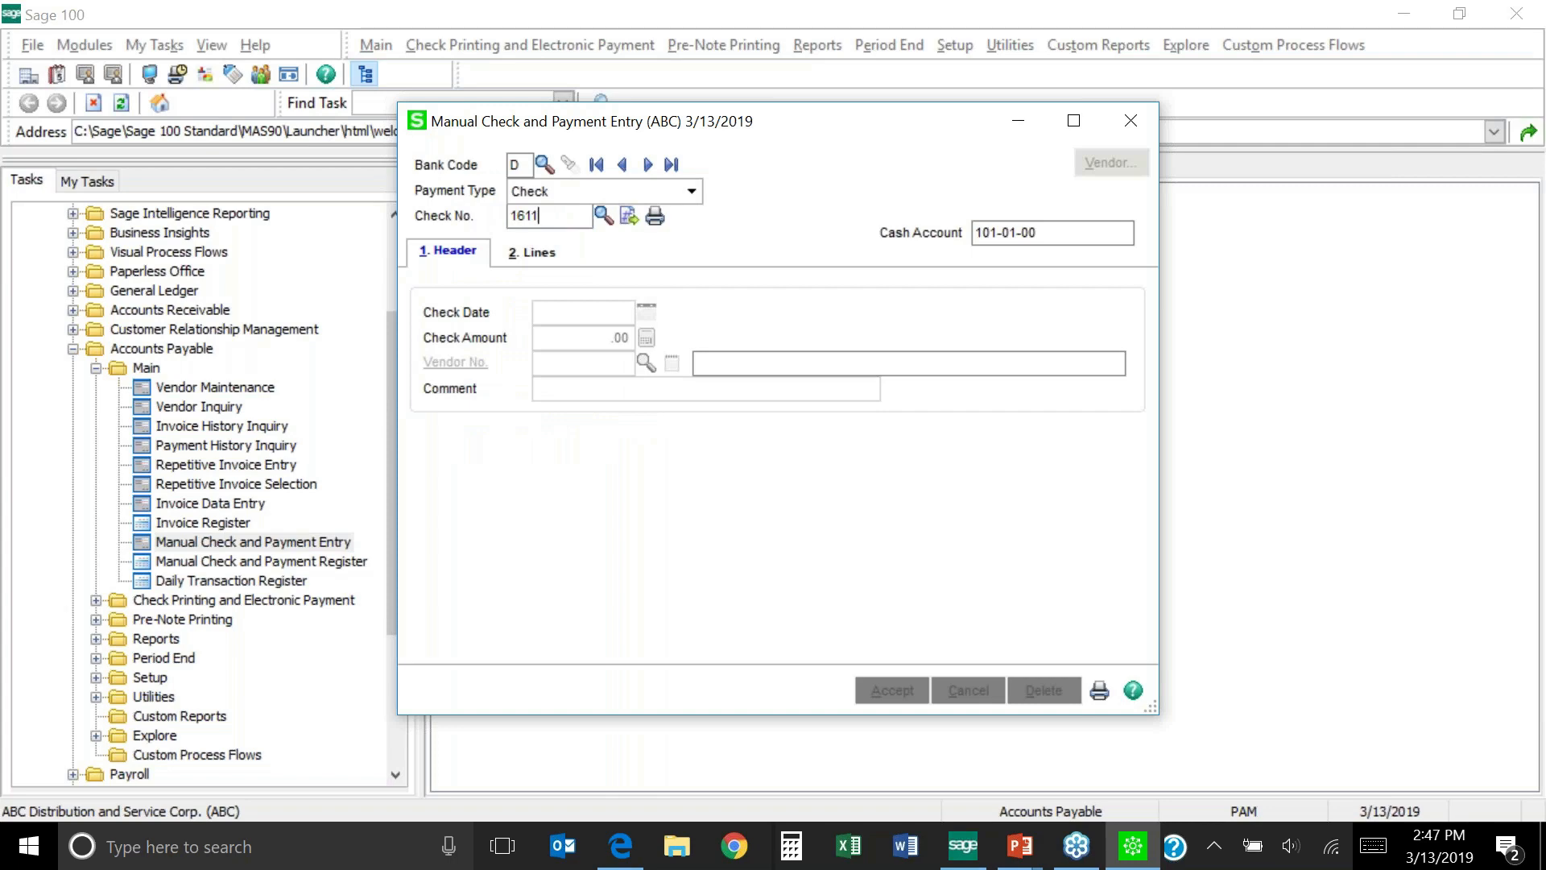
pyautogui.press('Tab')
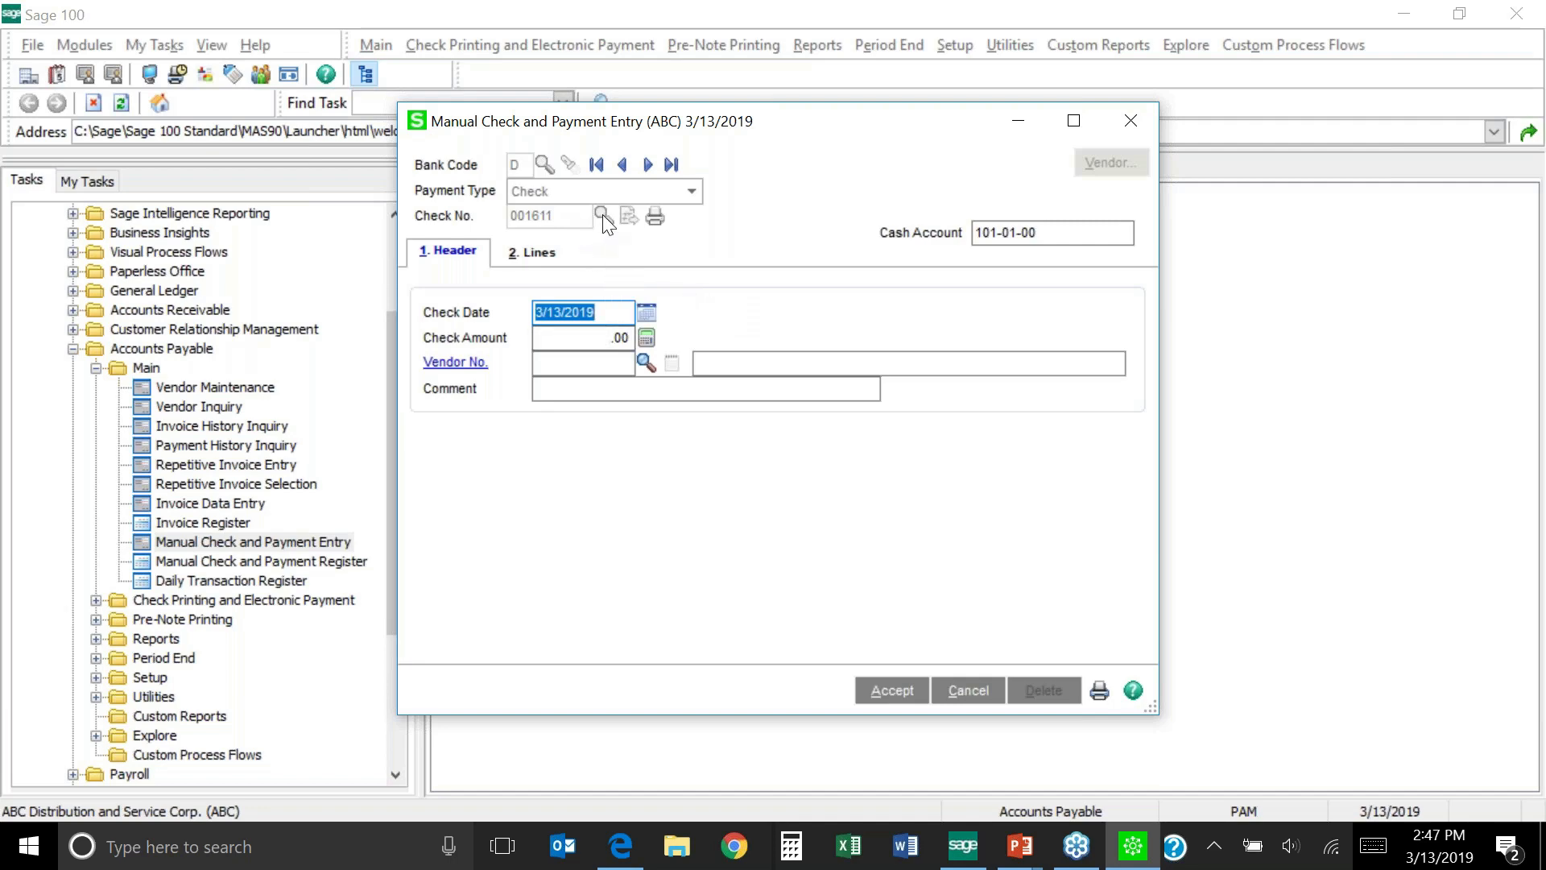
pyautogui.click(971, 694)
pyautogui.click(723, 315)
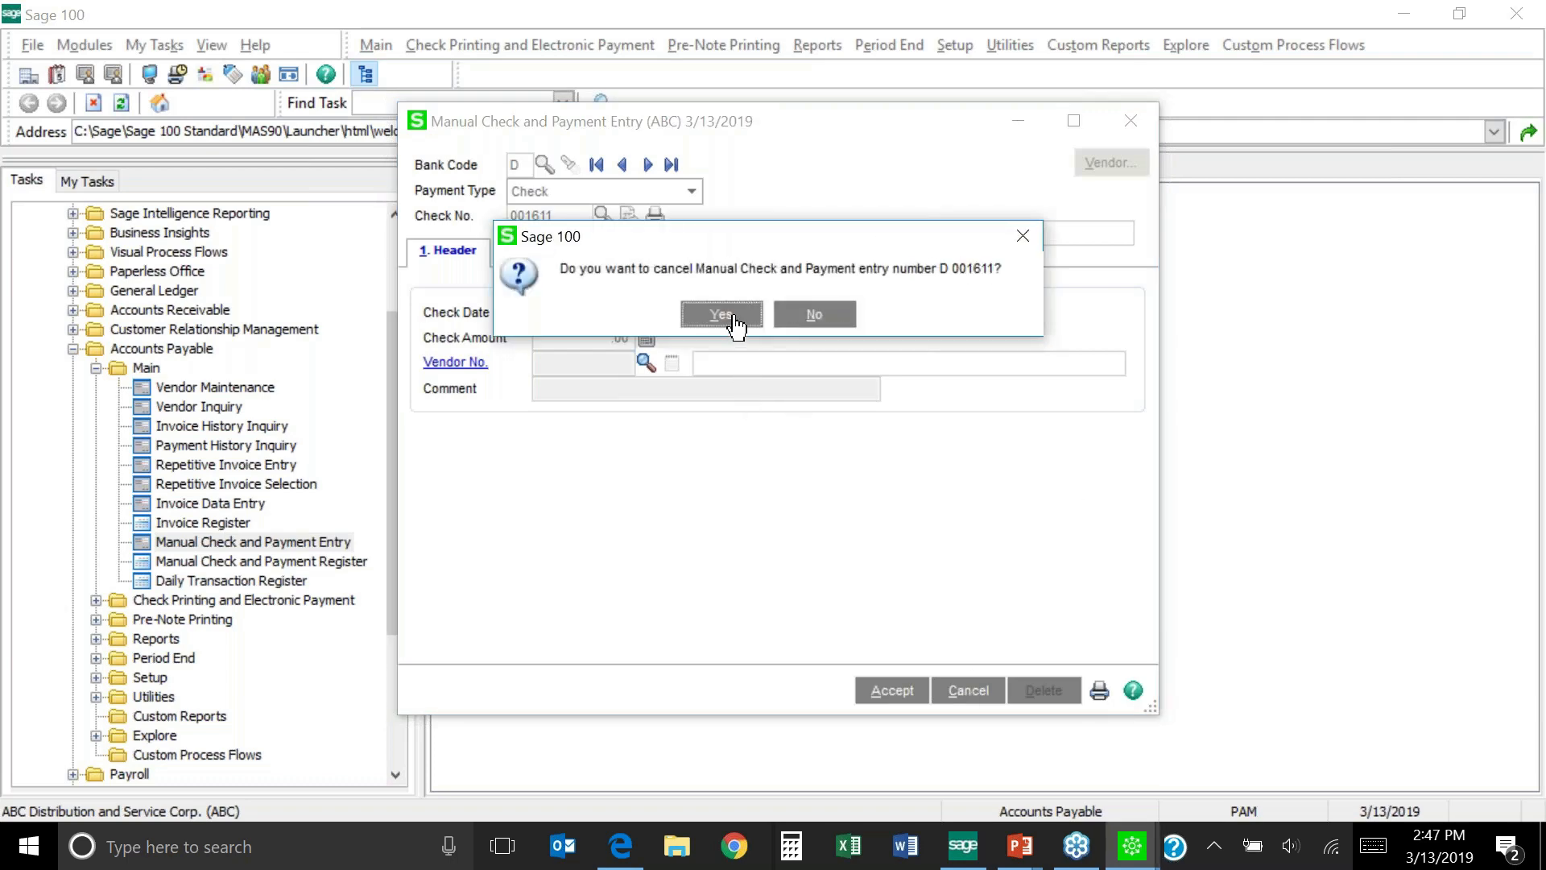
pyautogui.click(1128, 121)
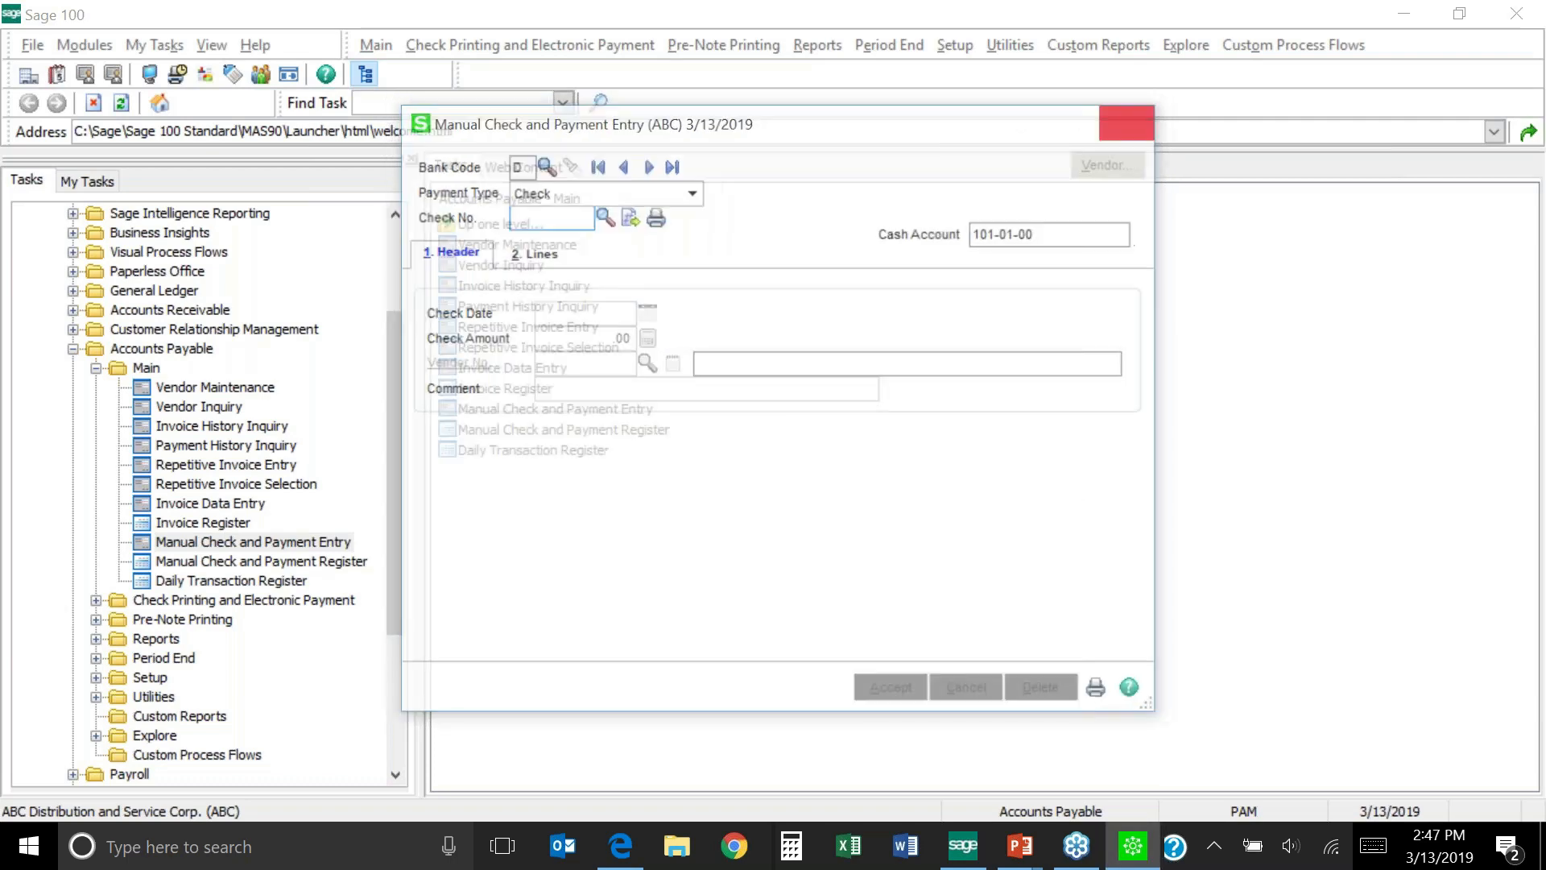
# Open the payment history of Airway Property's check 001611 from Vendor Maintenance to examine its bank code
pyautogui.doubleClick(235, 390)
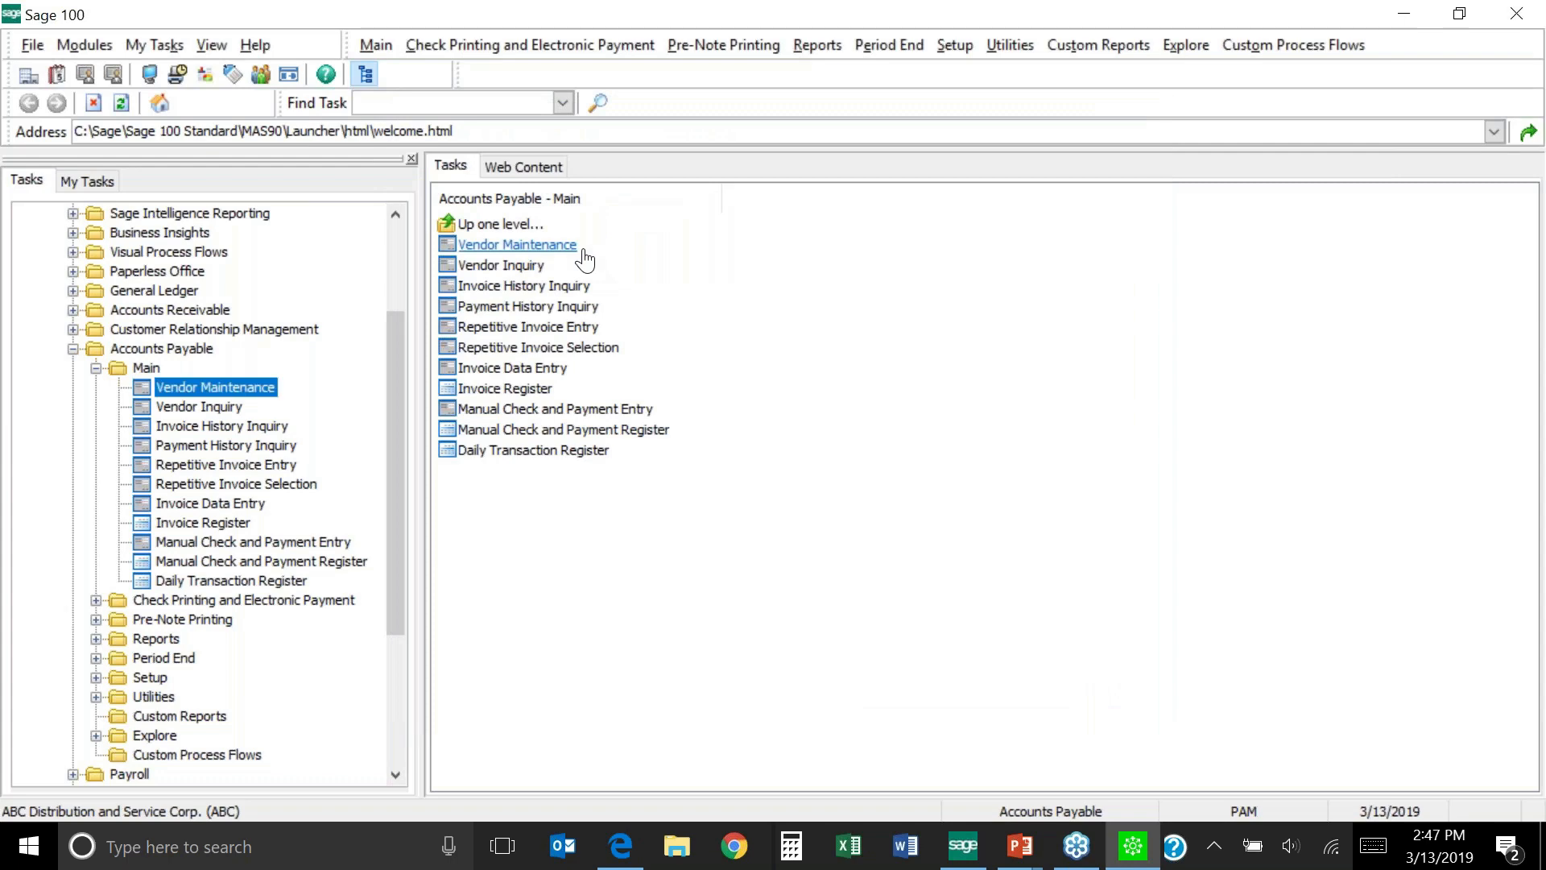
pyautogui.click(594, 180)
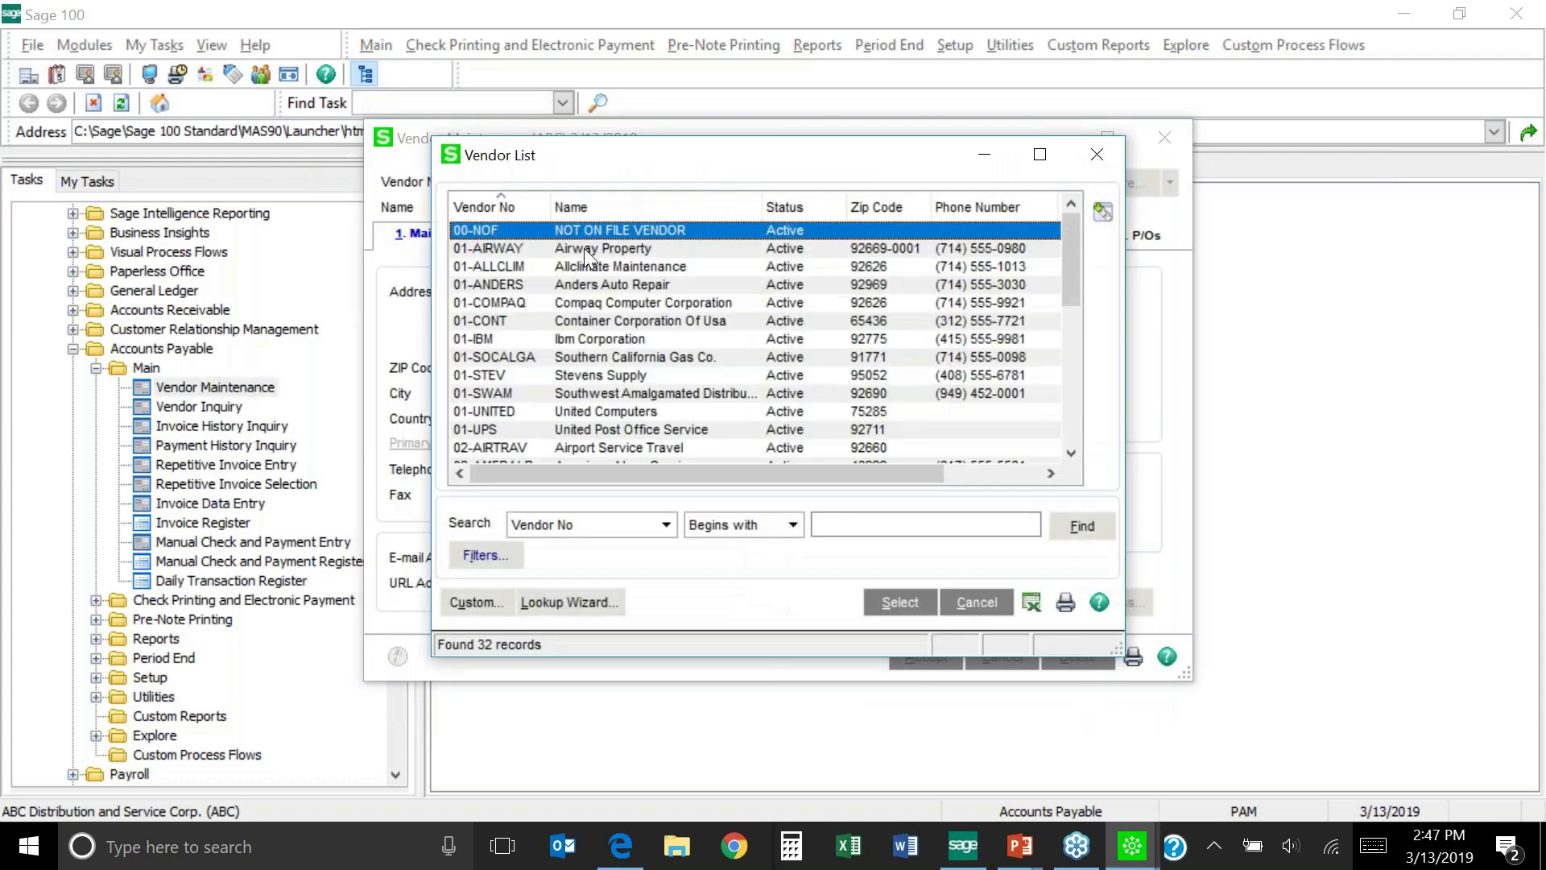
pyautogui.click(583, 249)
pyautogui.click(1047, 233)
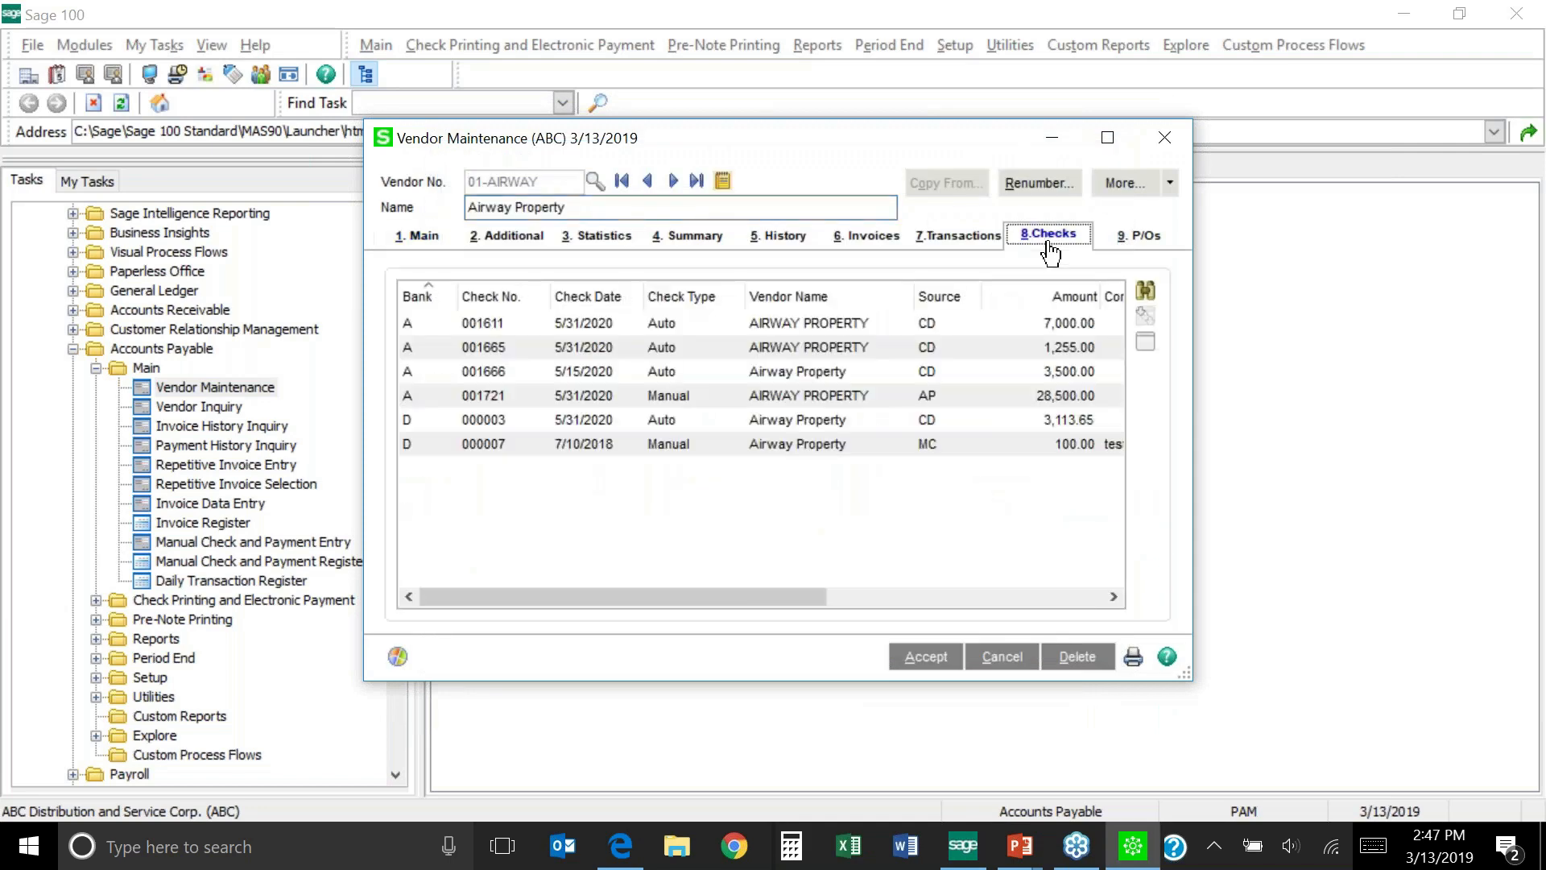
pyautogui.click(570, 322)
pyautogui.doubleClick(570, 322)
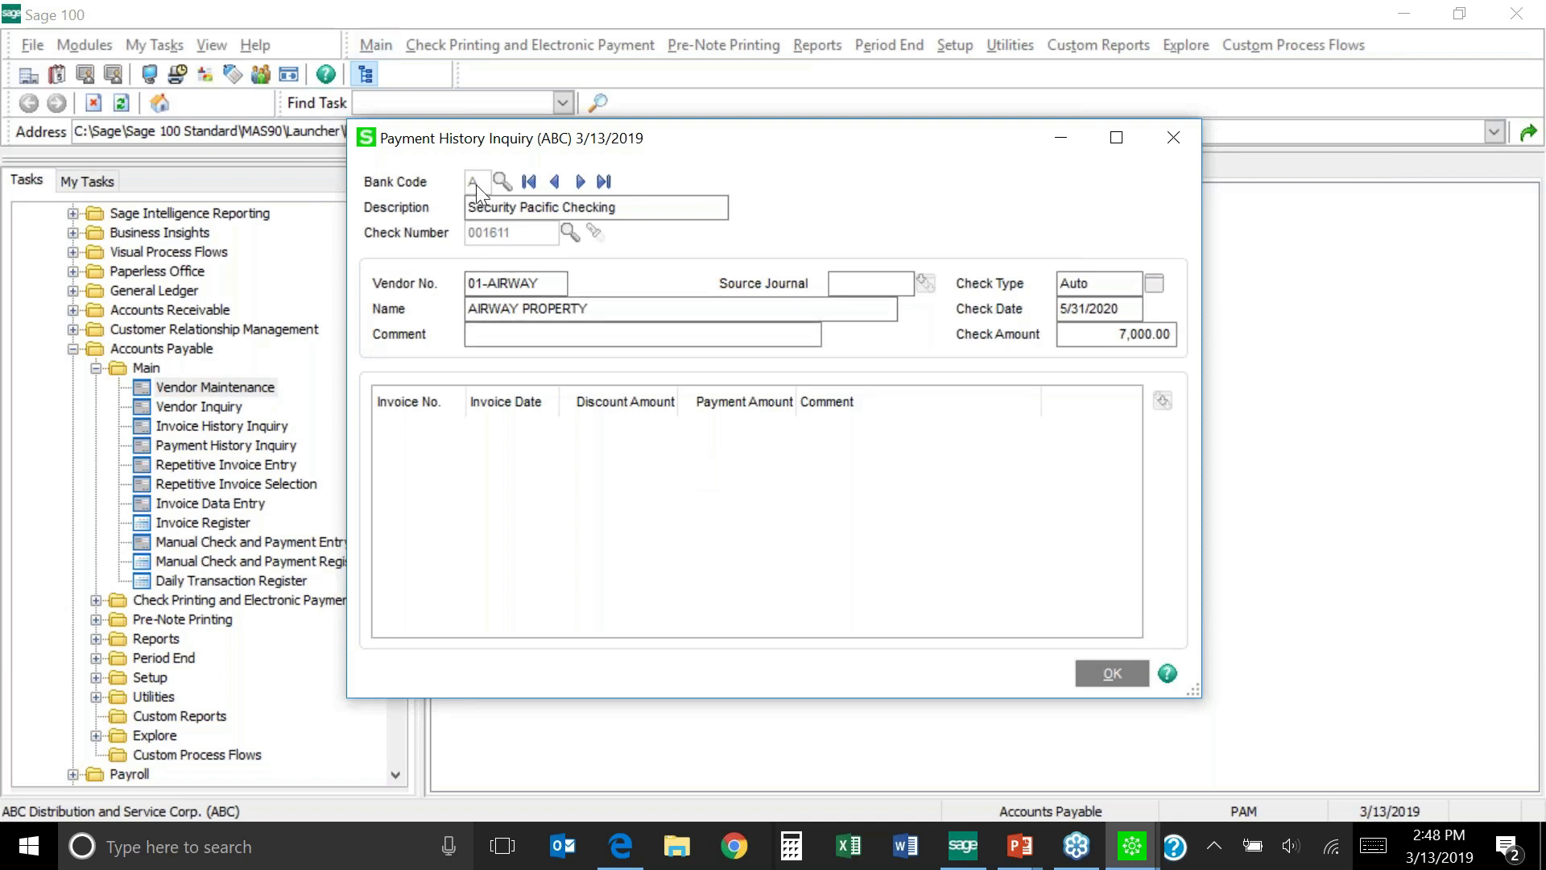
# Close the payment history and Airway Property vendor record, and open Manual Check and Payment Entry
pyautogui.click(1175, 139)
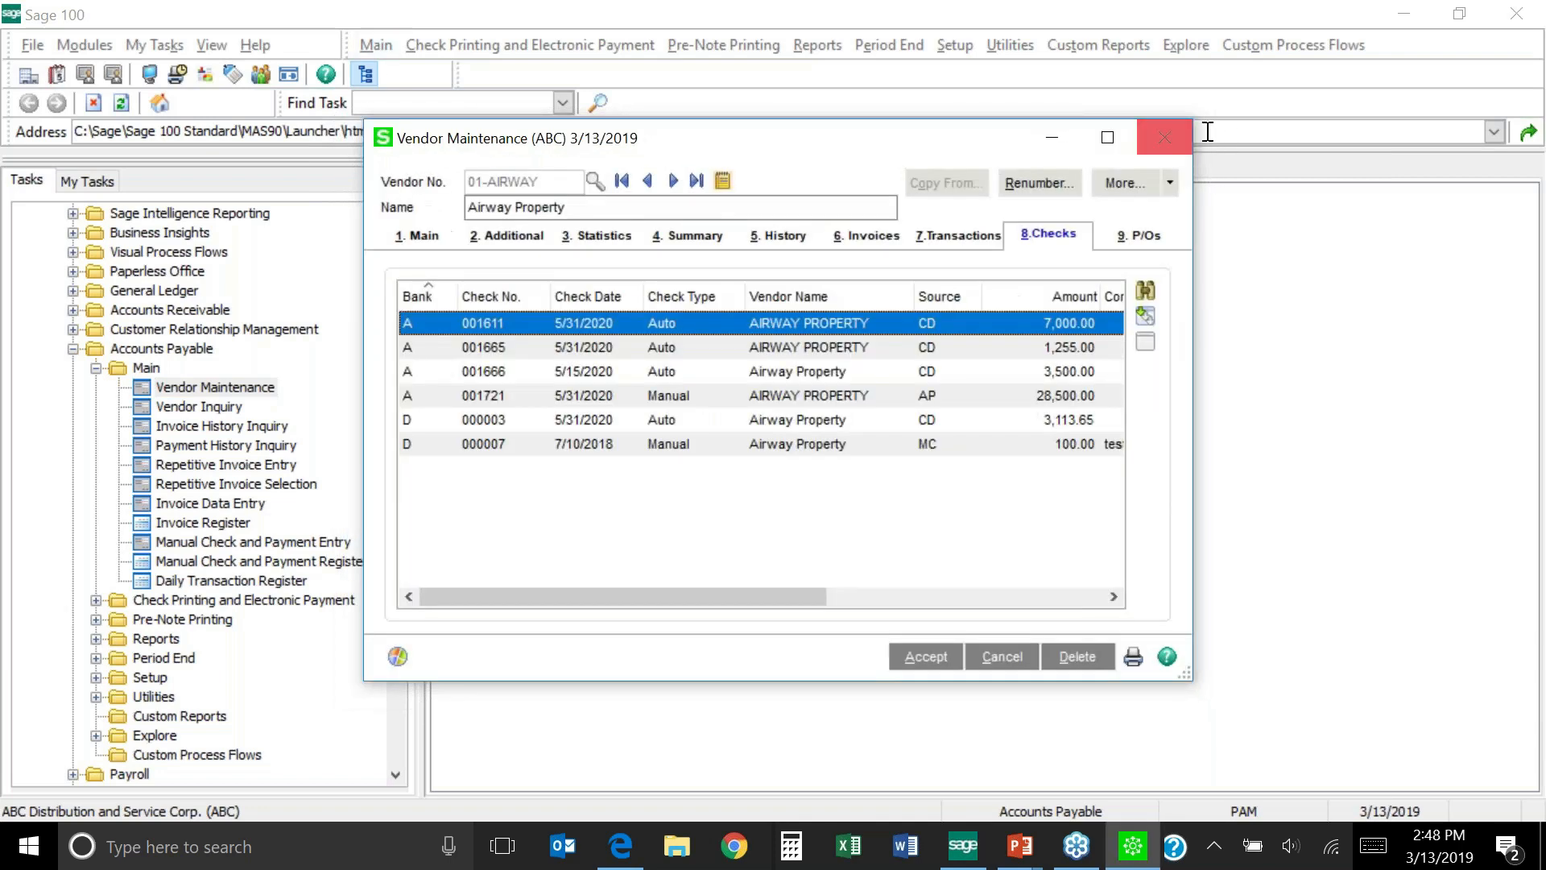
pyautogui.click(1175, 143)
pyautogui.click(303, 542)
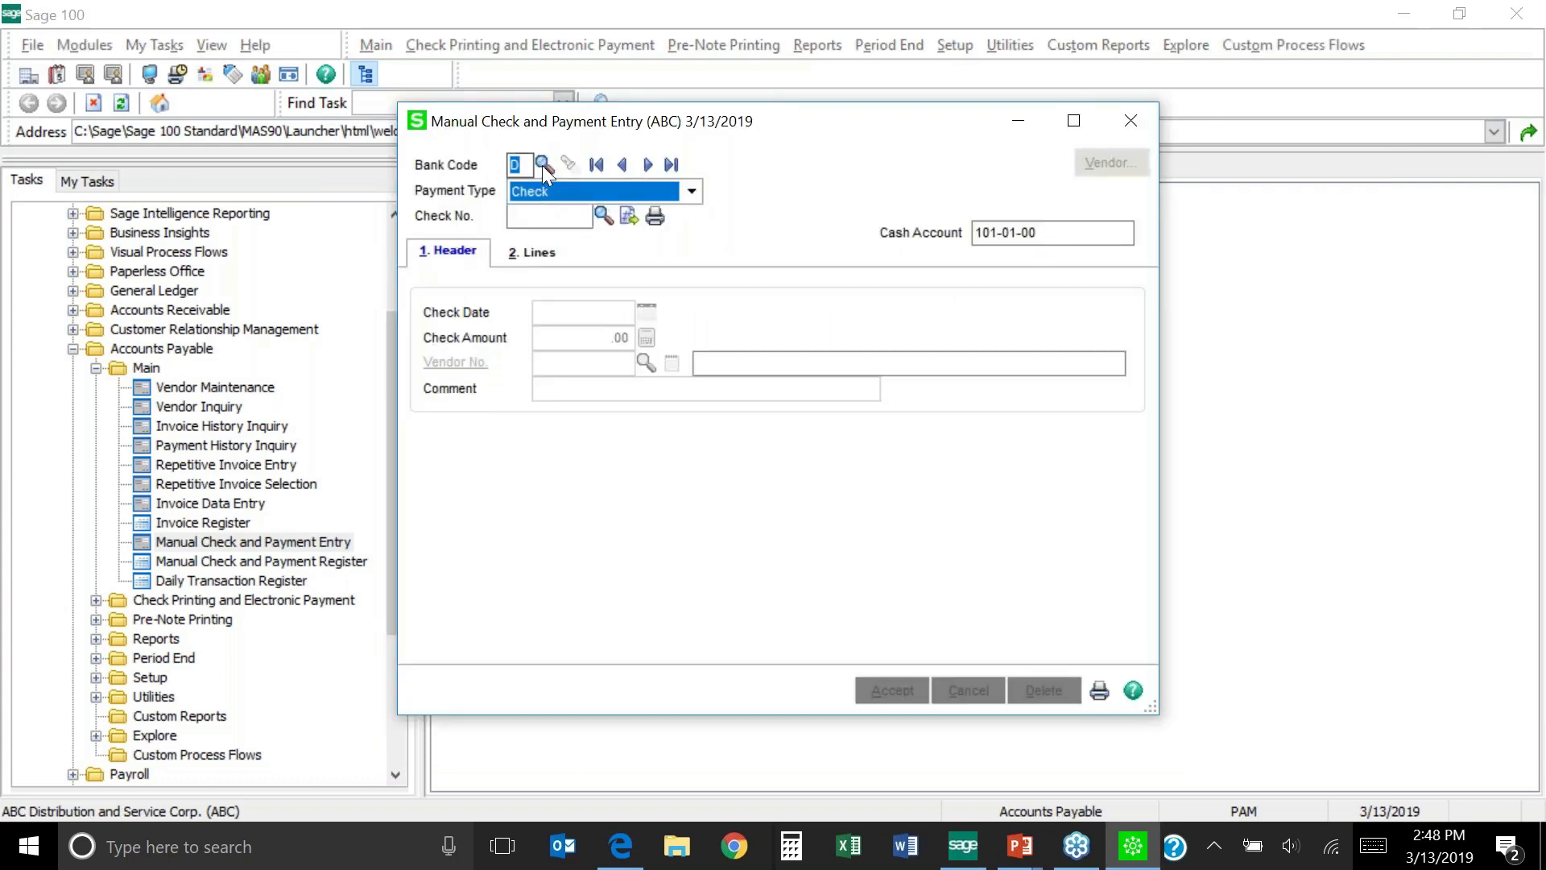
# Enter check 1611 of bank code A as a check reversal and recall the invoices paid by it
pyautogui.click(543, 165)
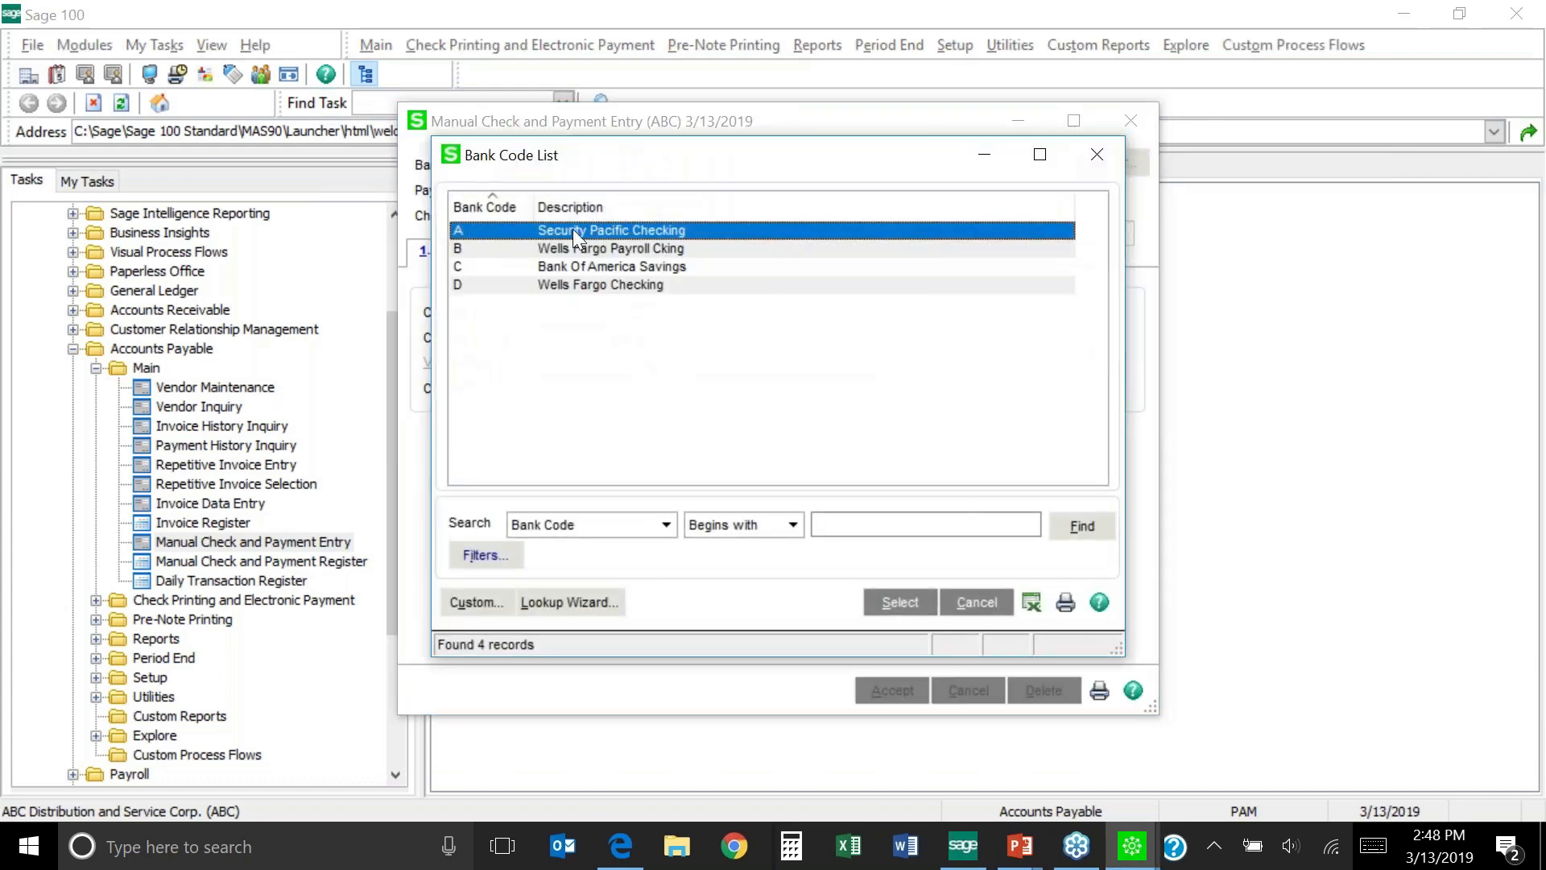
pyautogui.doubleClick(573, 229)
pyautogui.press('Tab')
pyautogui.write('1611')
pyautogui.press('Tab')
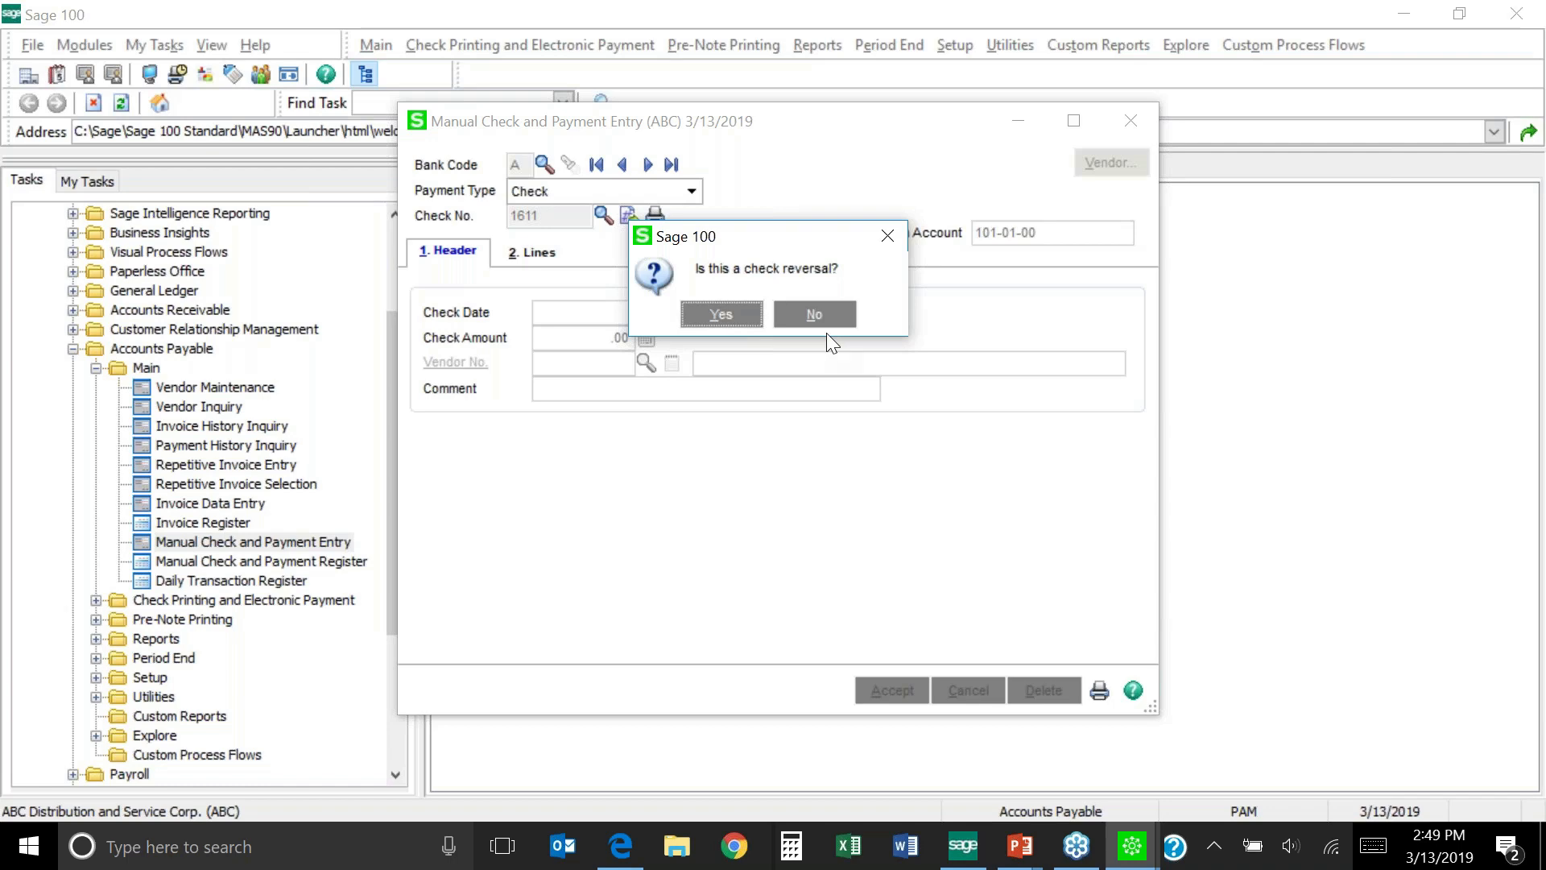
pyautogui.click(735, 321)
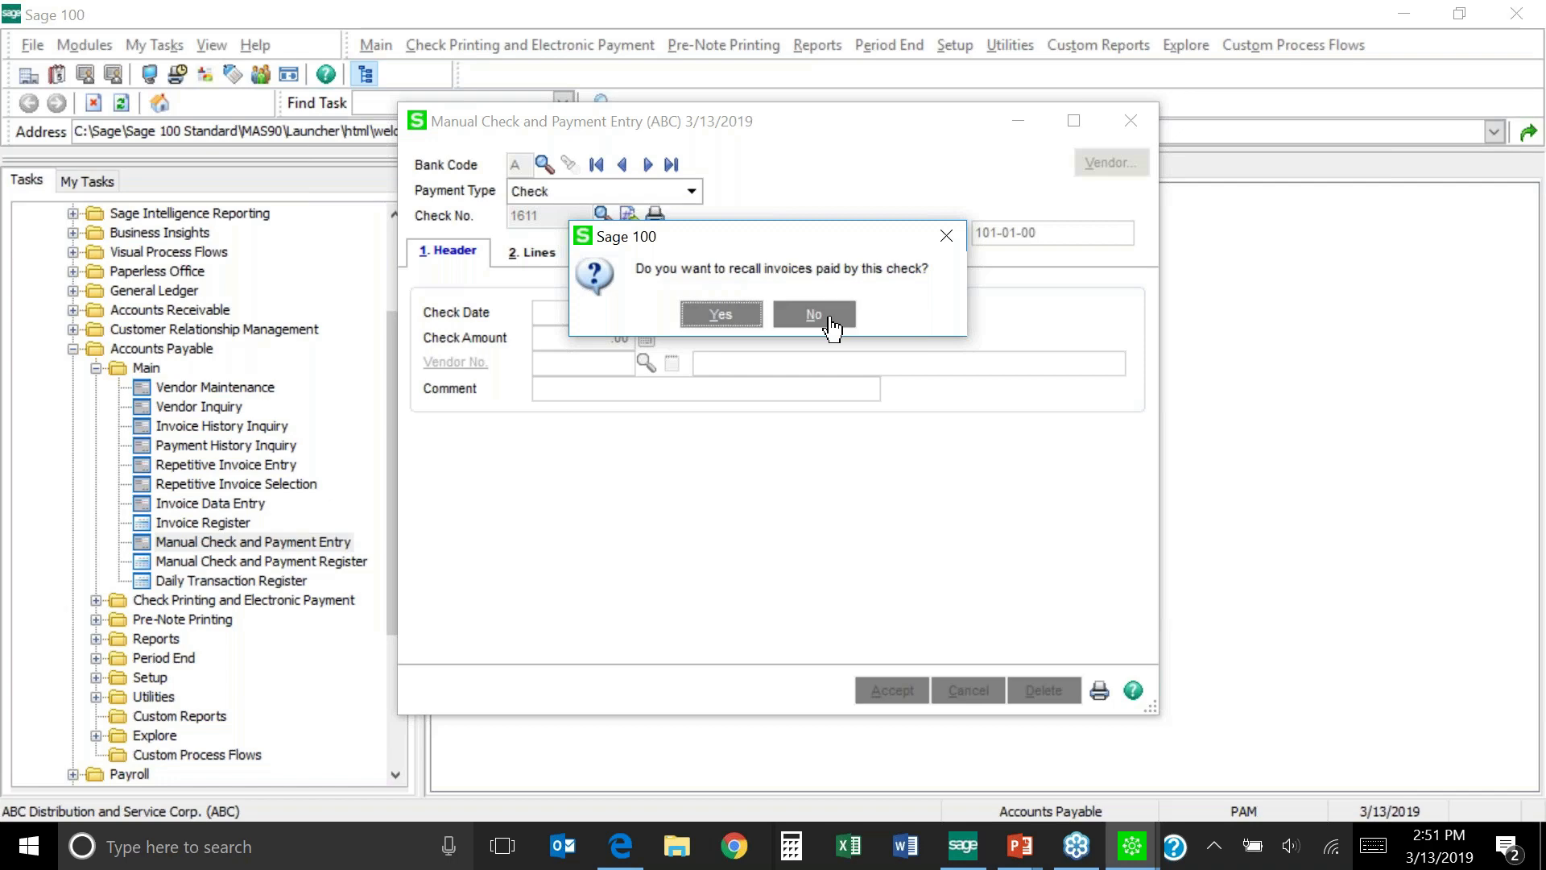
pyautogui.click(718, 318)
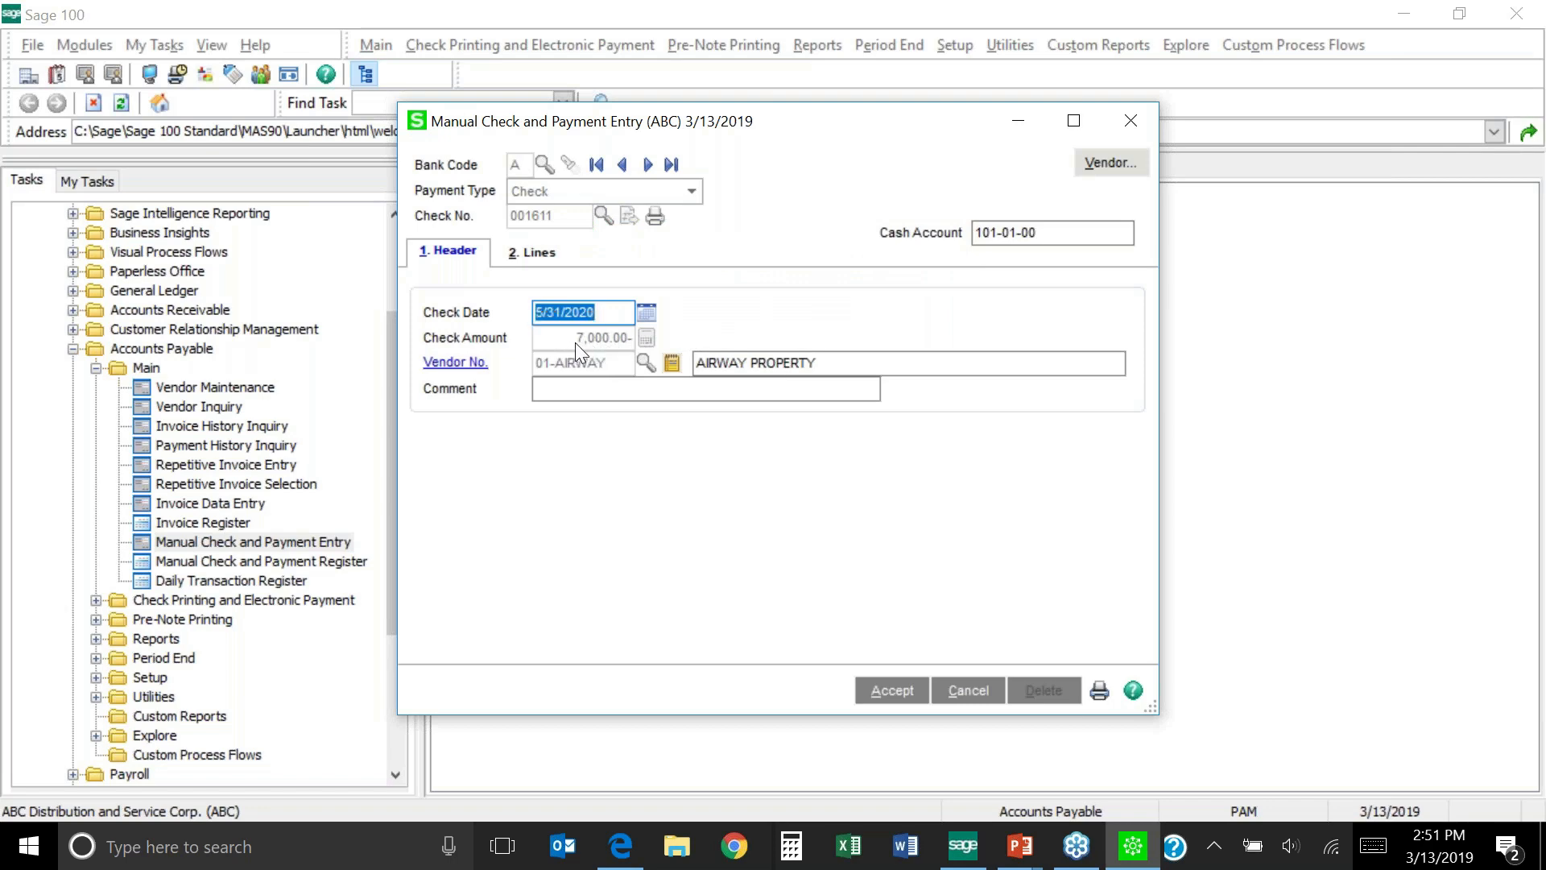
# Examine the lines of the check reversal, cancel the entry, and close the entry window
pyautogui.click(539, 254)
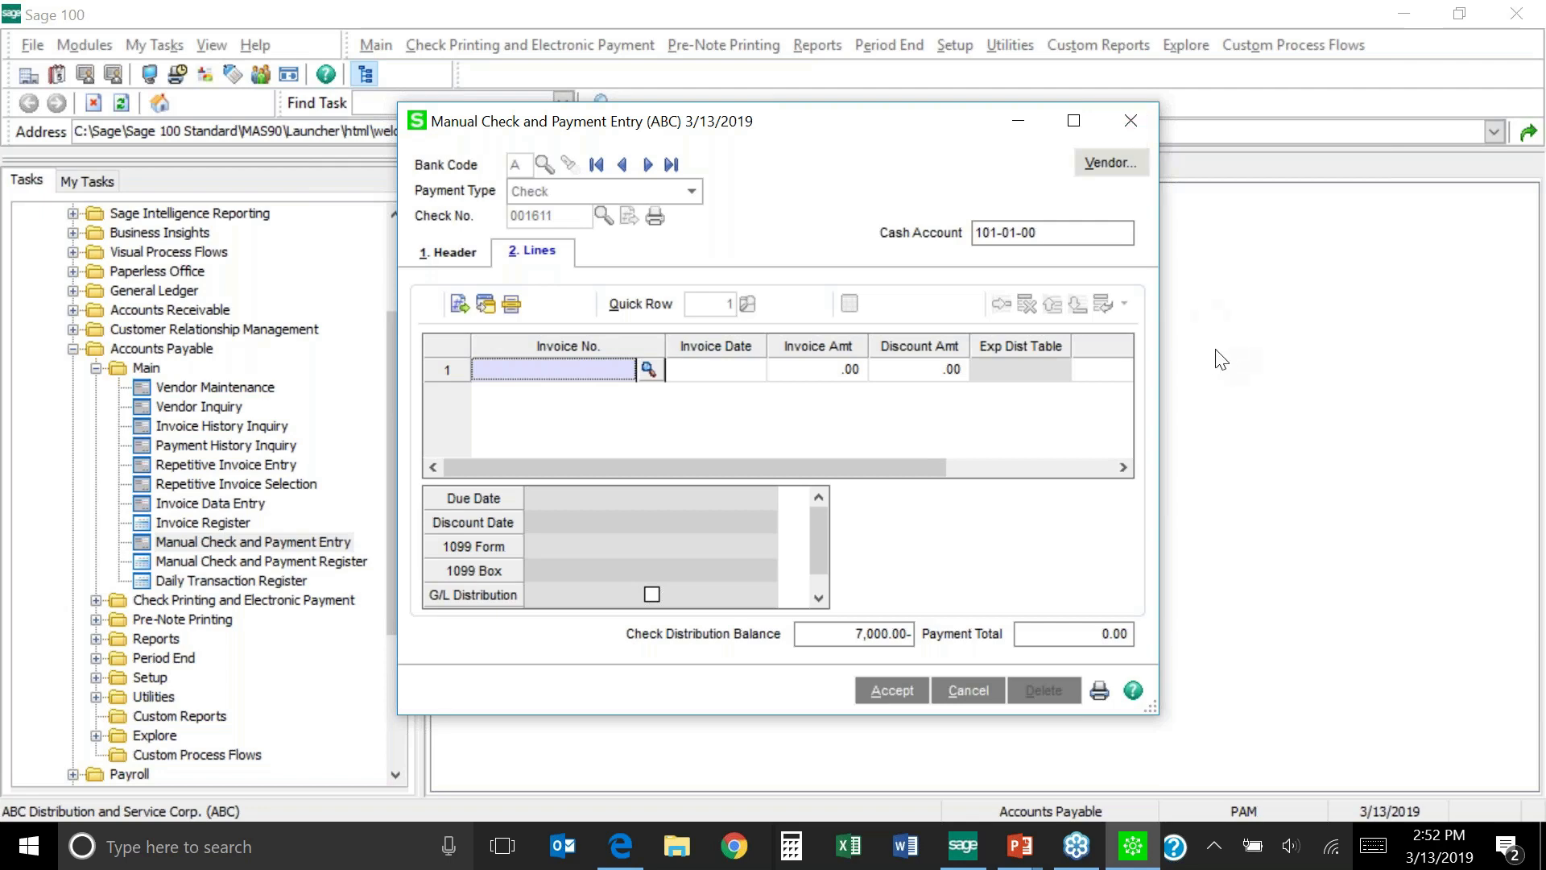
pyautogui.click(974, 691)
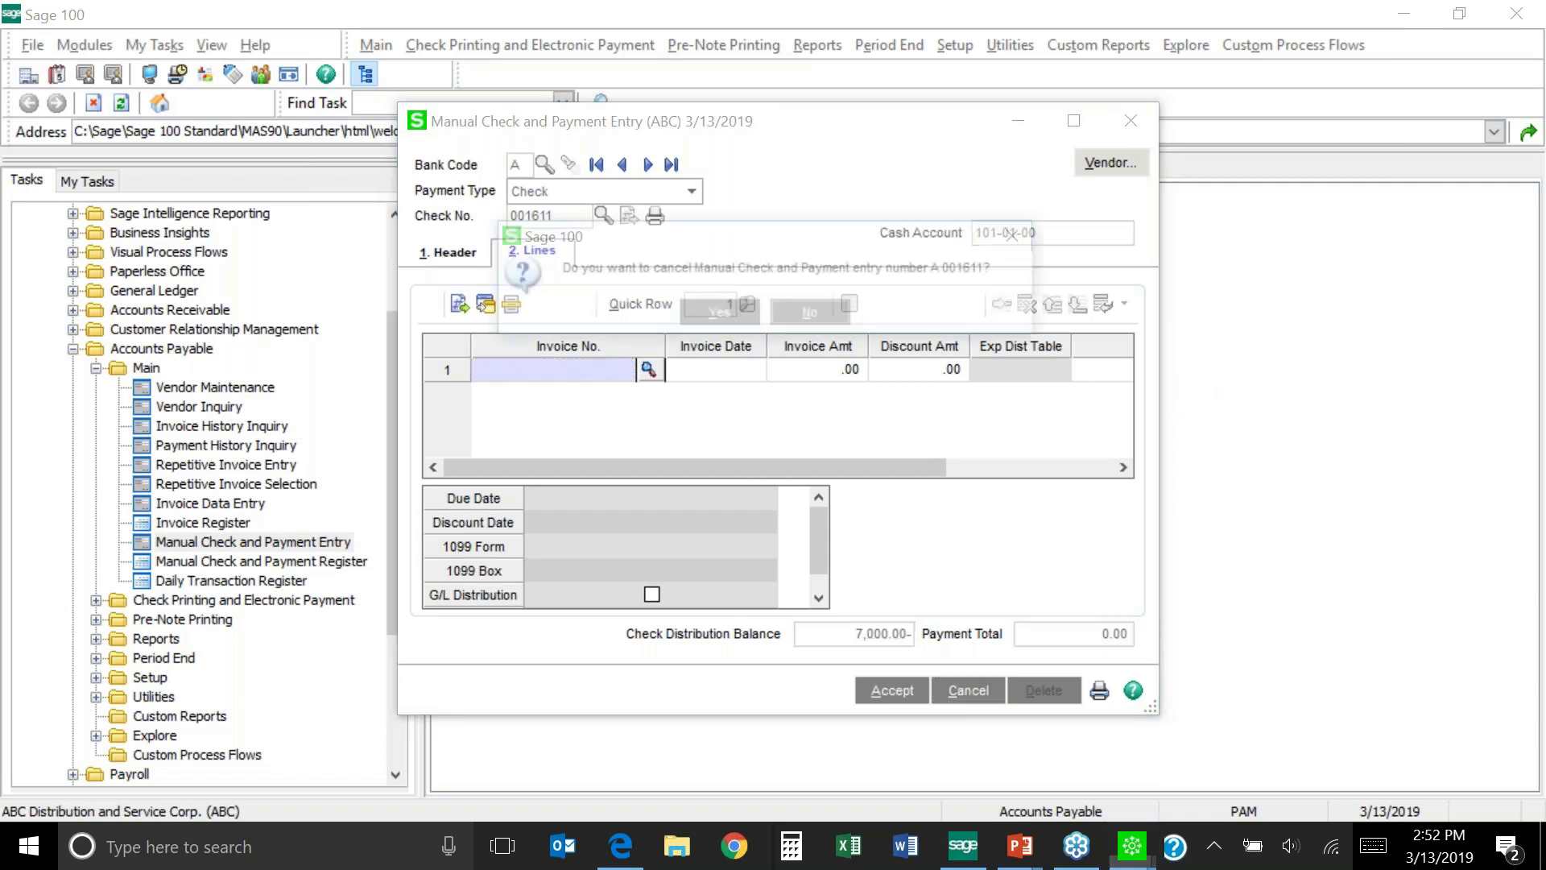
pyautogui.click(721, 315)
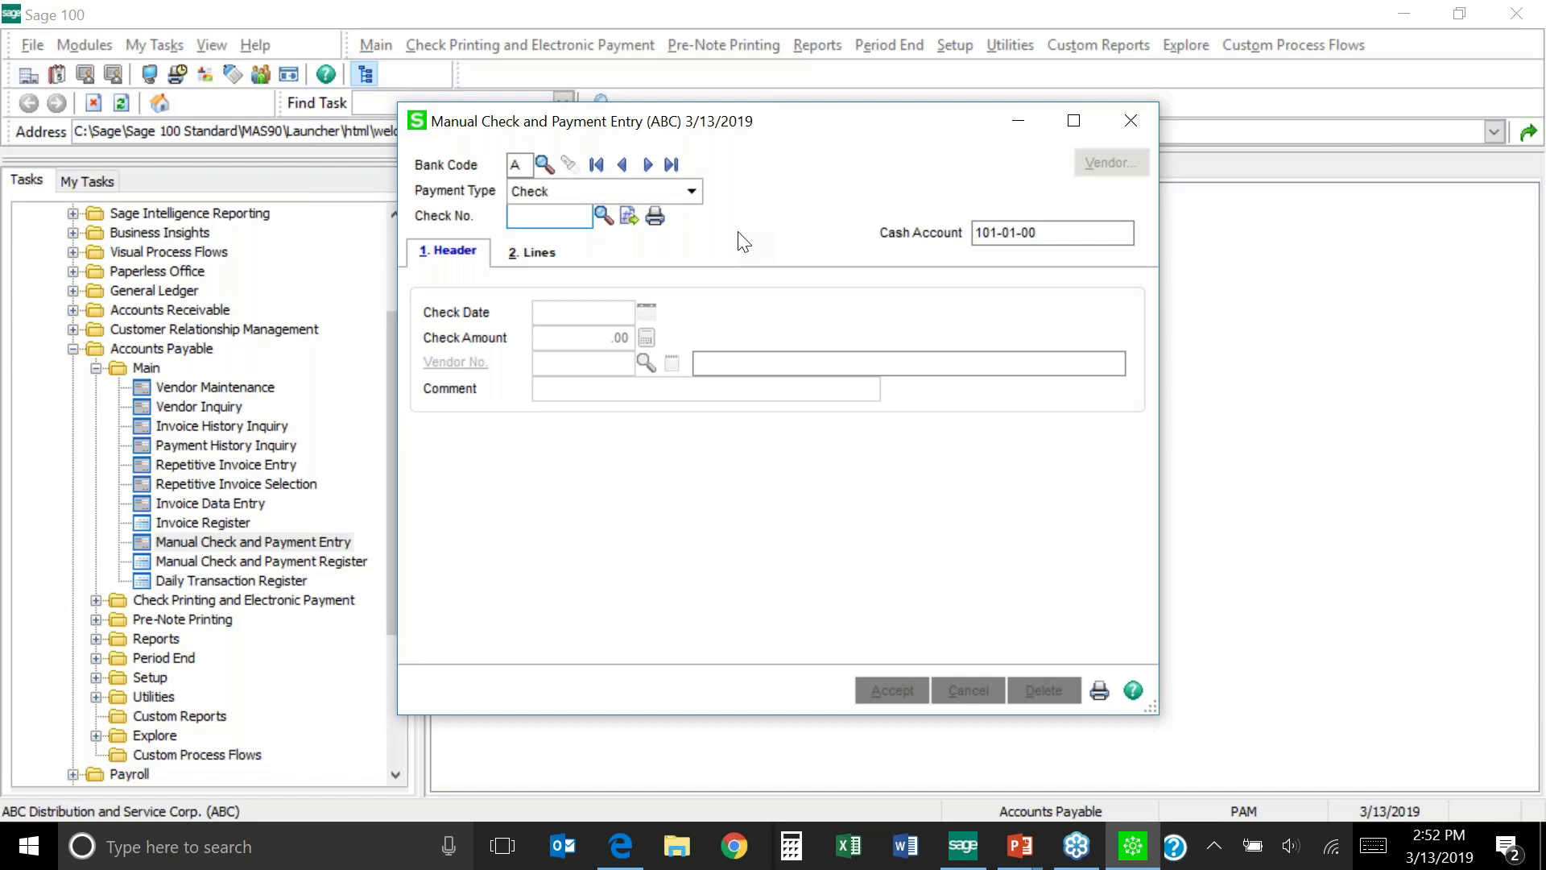
pyautogui.click(1131, 122)
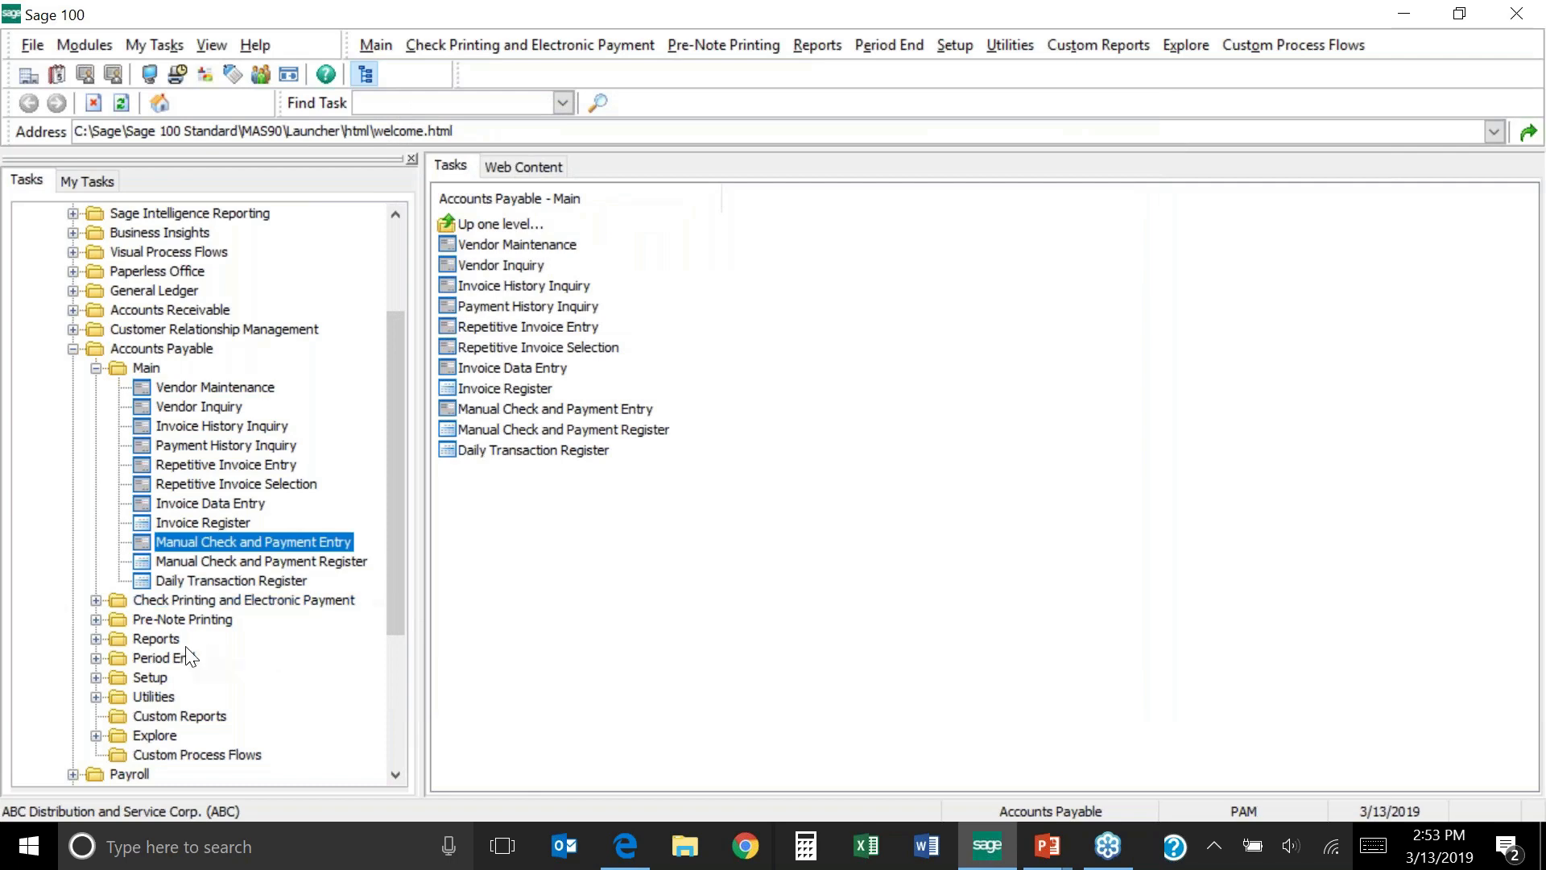
# Expand the Accounts Payable Reports folder and preview the Aged Invoice Report with the STANDARD report setting
pyautogui.click(163, 639)
pyautogui.doubleClick(163, 640)
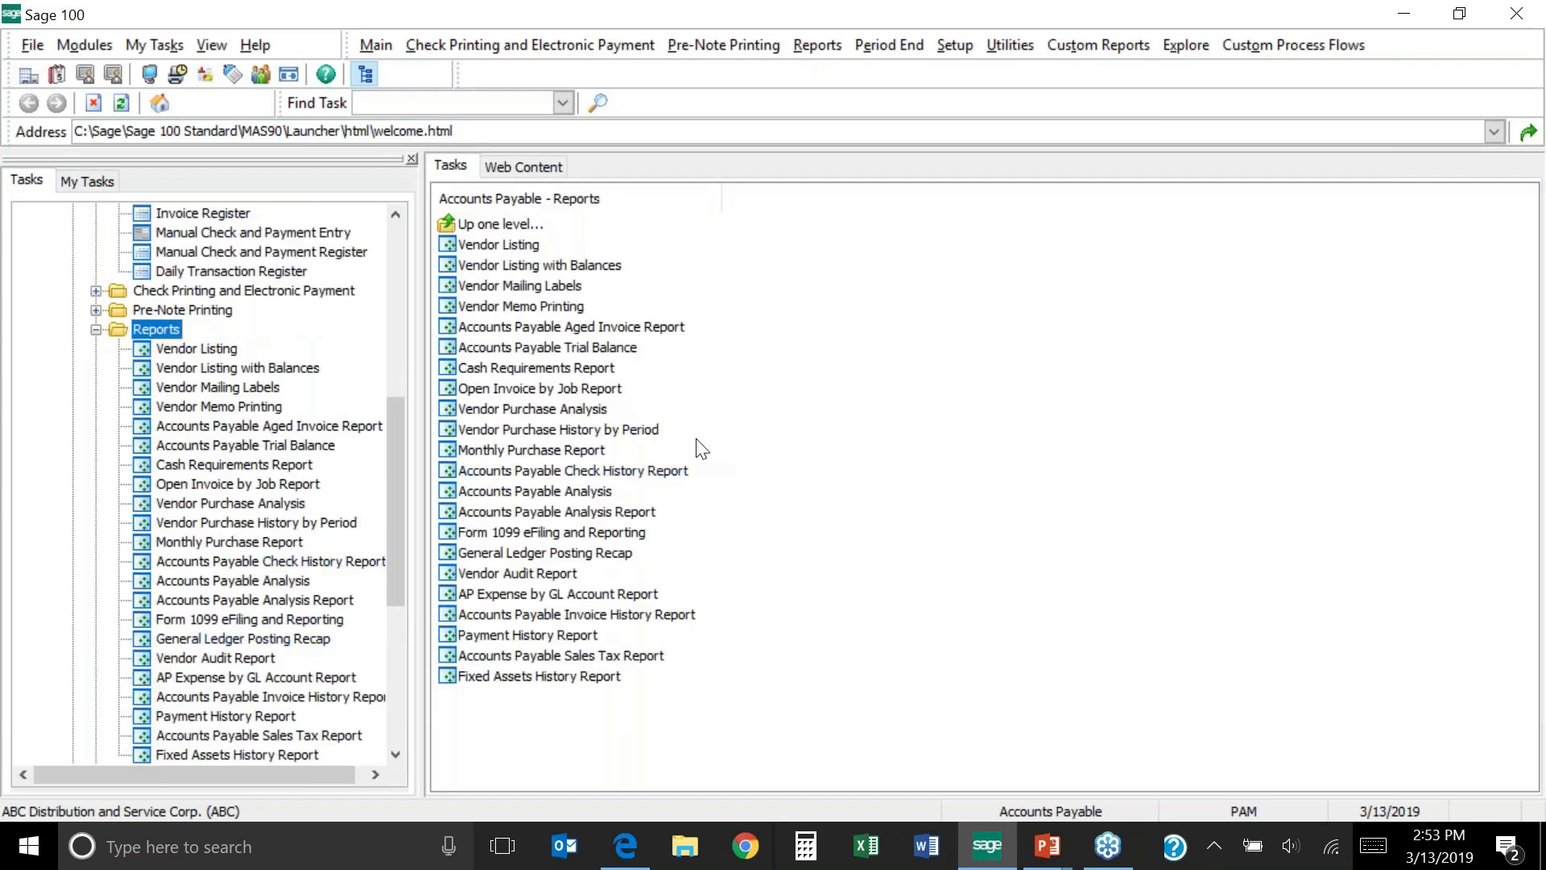
pyautogui.click(661, 342)
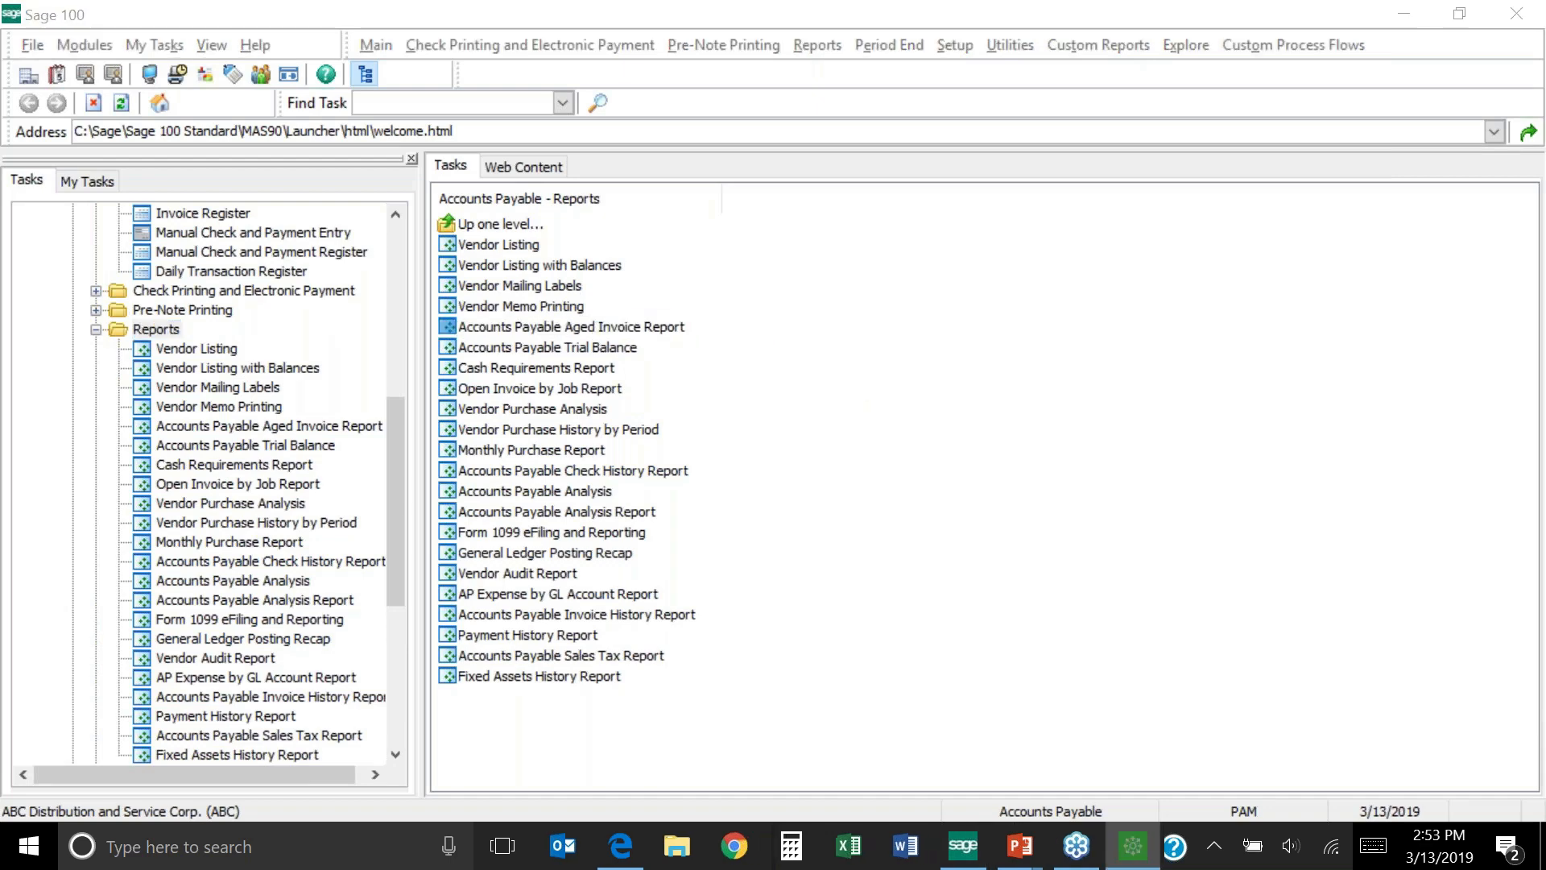
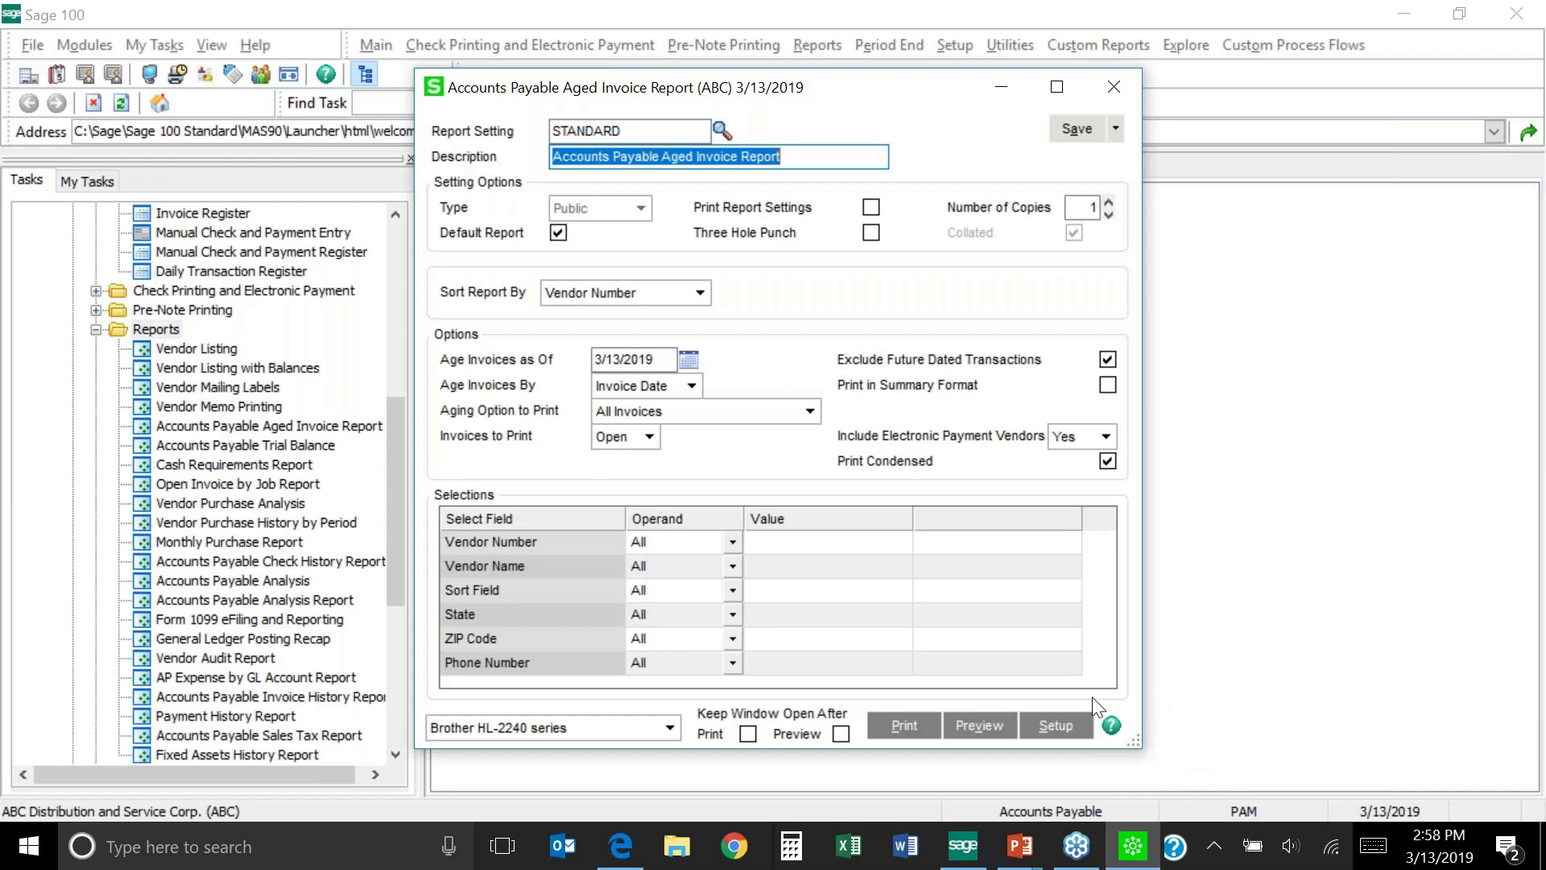
pyautogui.click(969, 731)
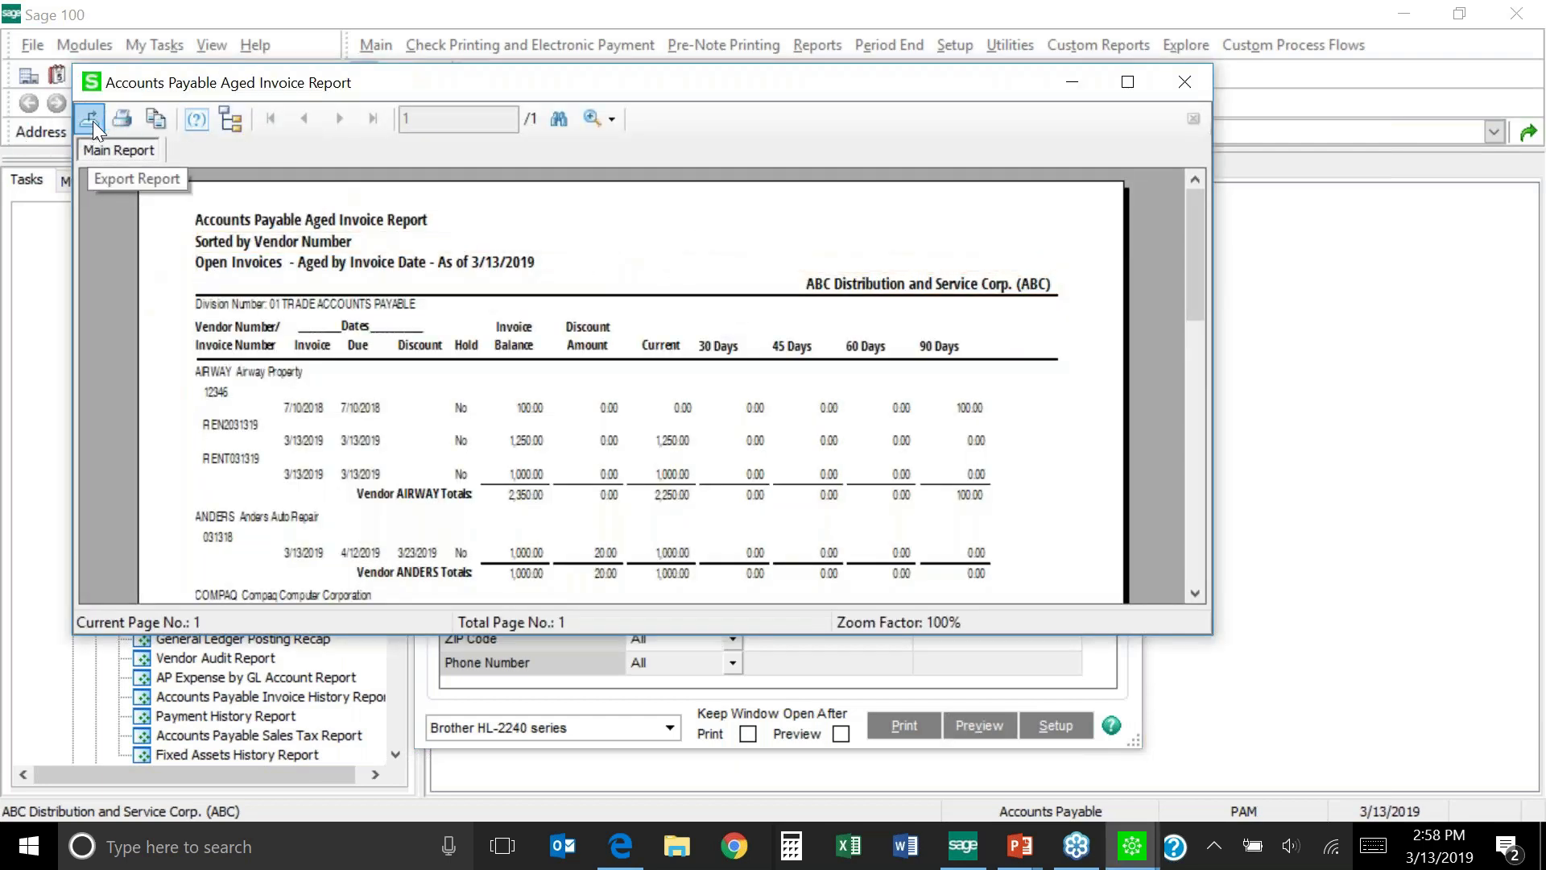
# Export the previewed report to disk in Adobe Acrobat (PDF) format as AP_AgedInvoice031319, and close the preview
pyautogui.click(90, 119)
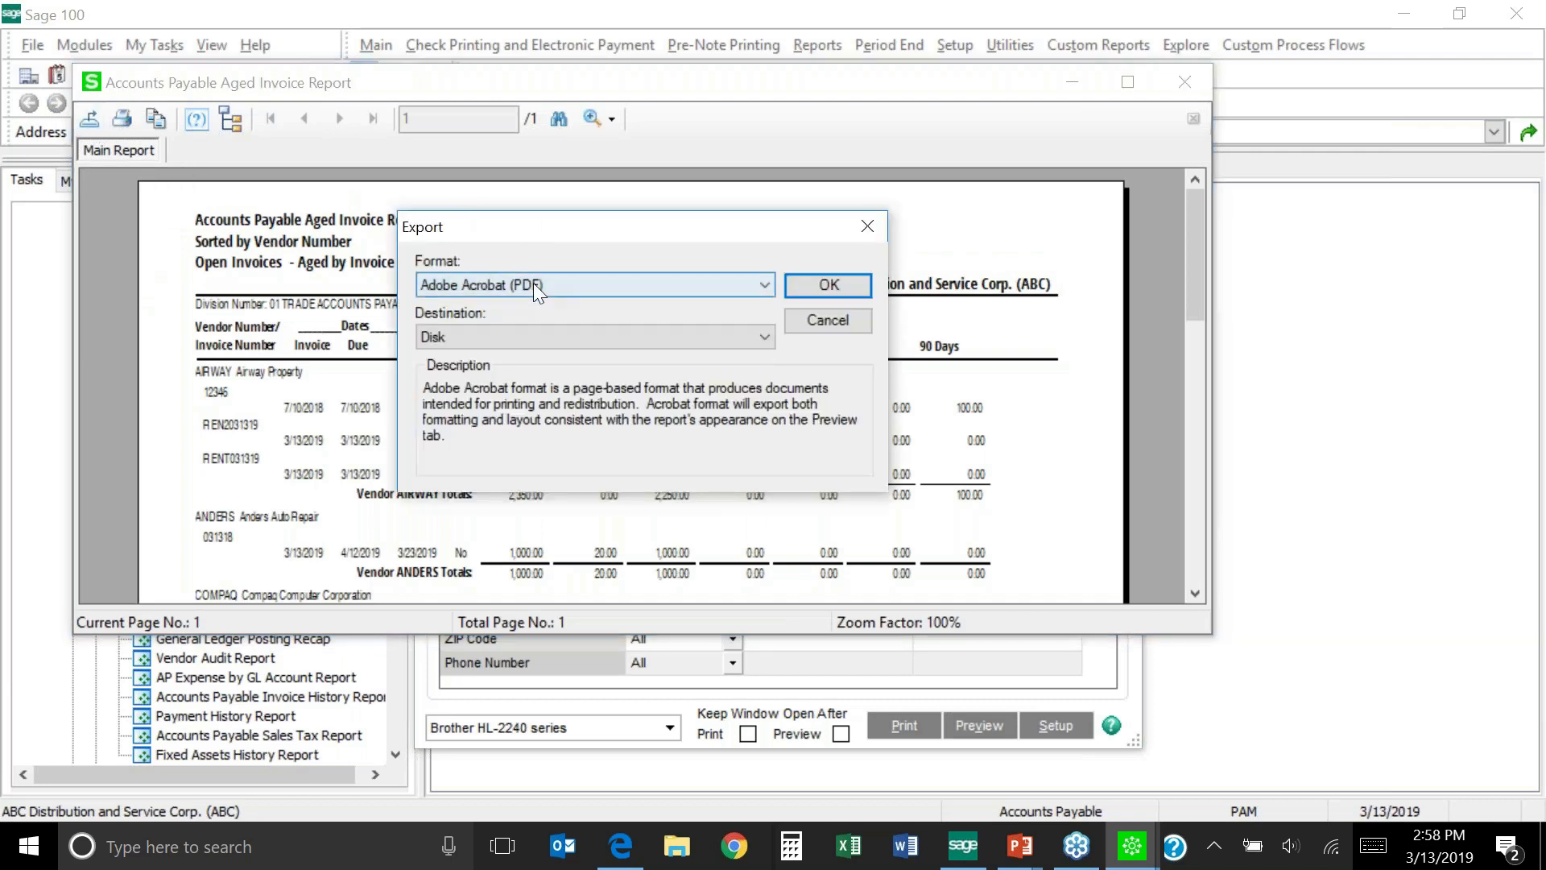
pyautogui.click(815, 281)
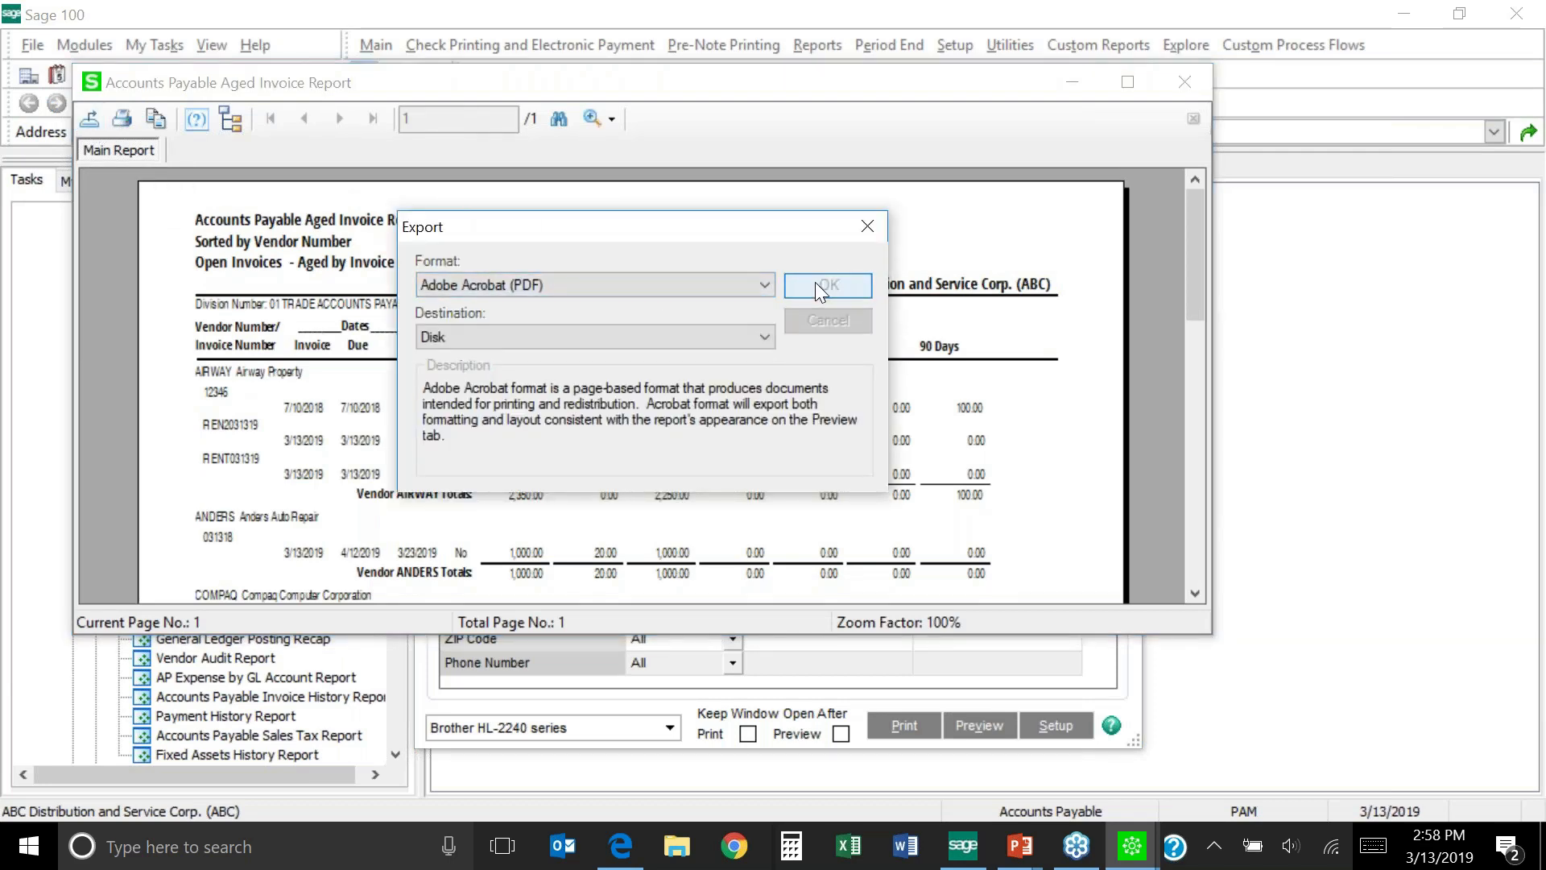
pyautogui.click(585, 452)
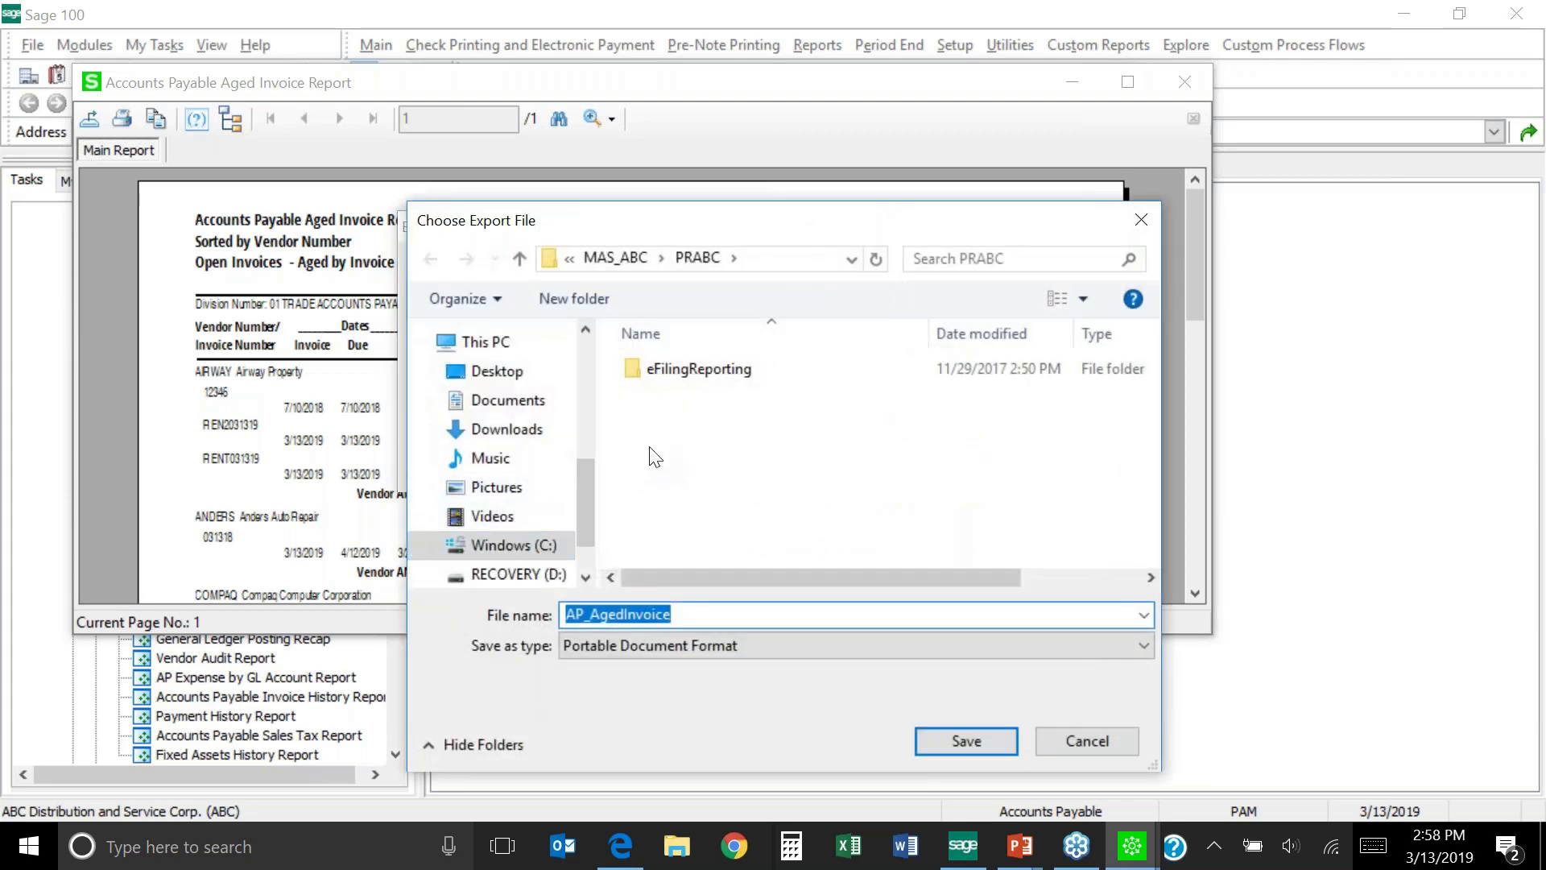
pyautogui.click(693, 614)
pyautogui.write('031319')
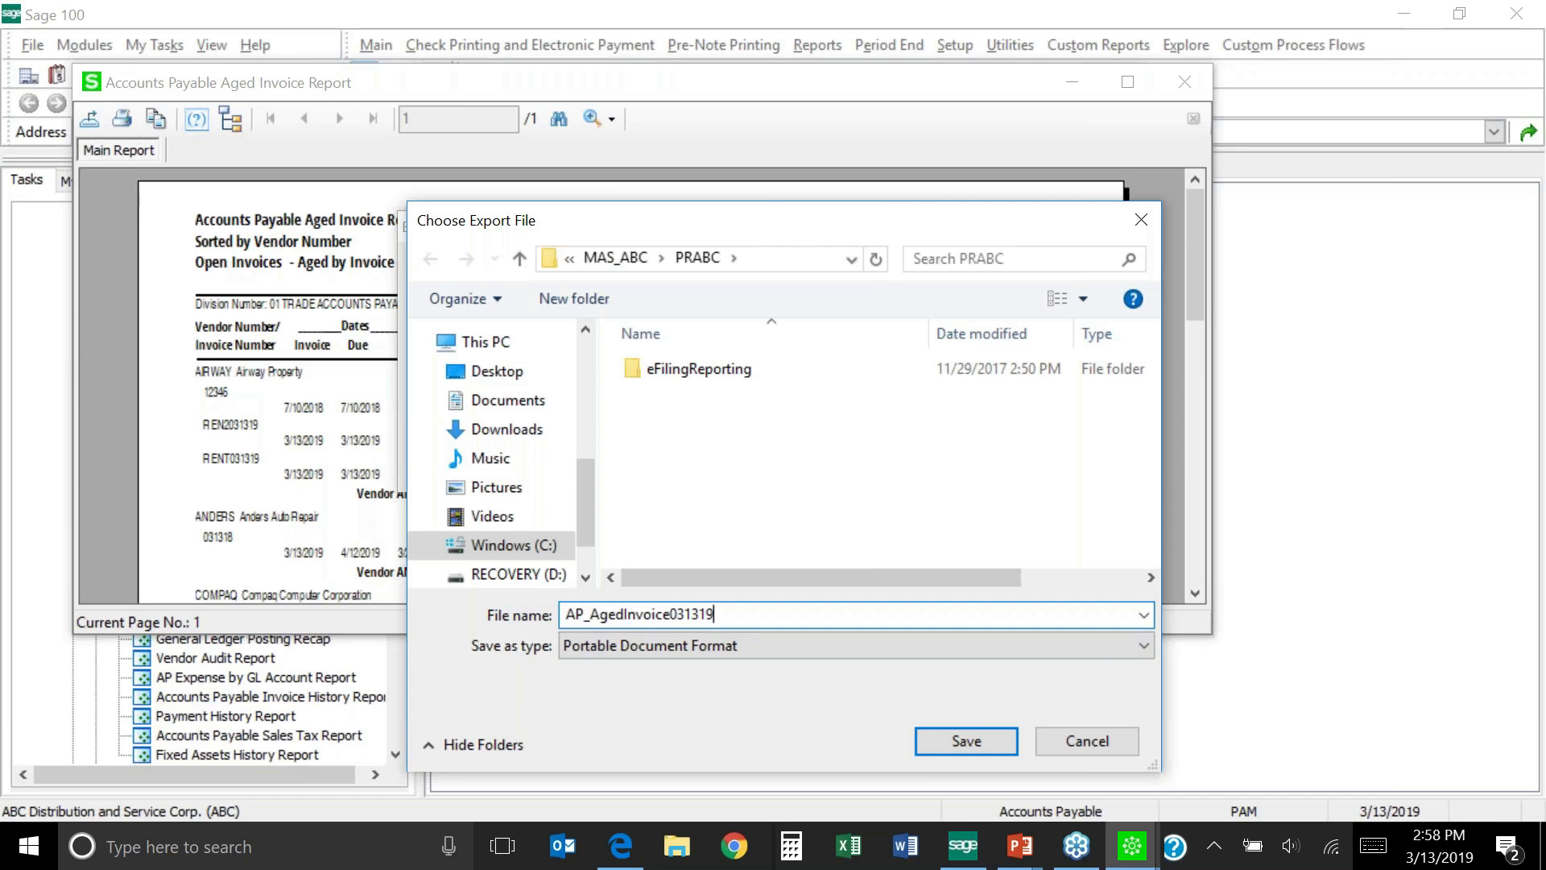
pyautogui.click(962, 741)
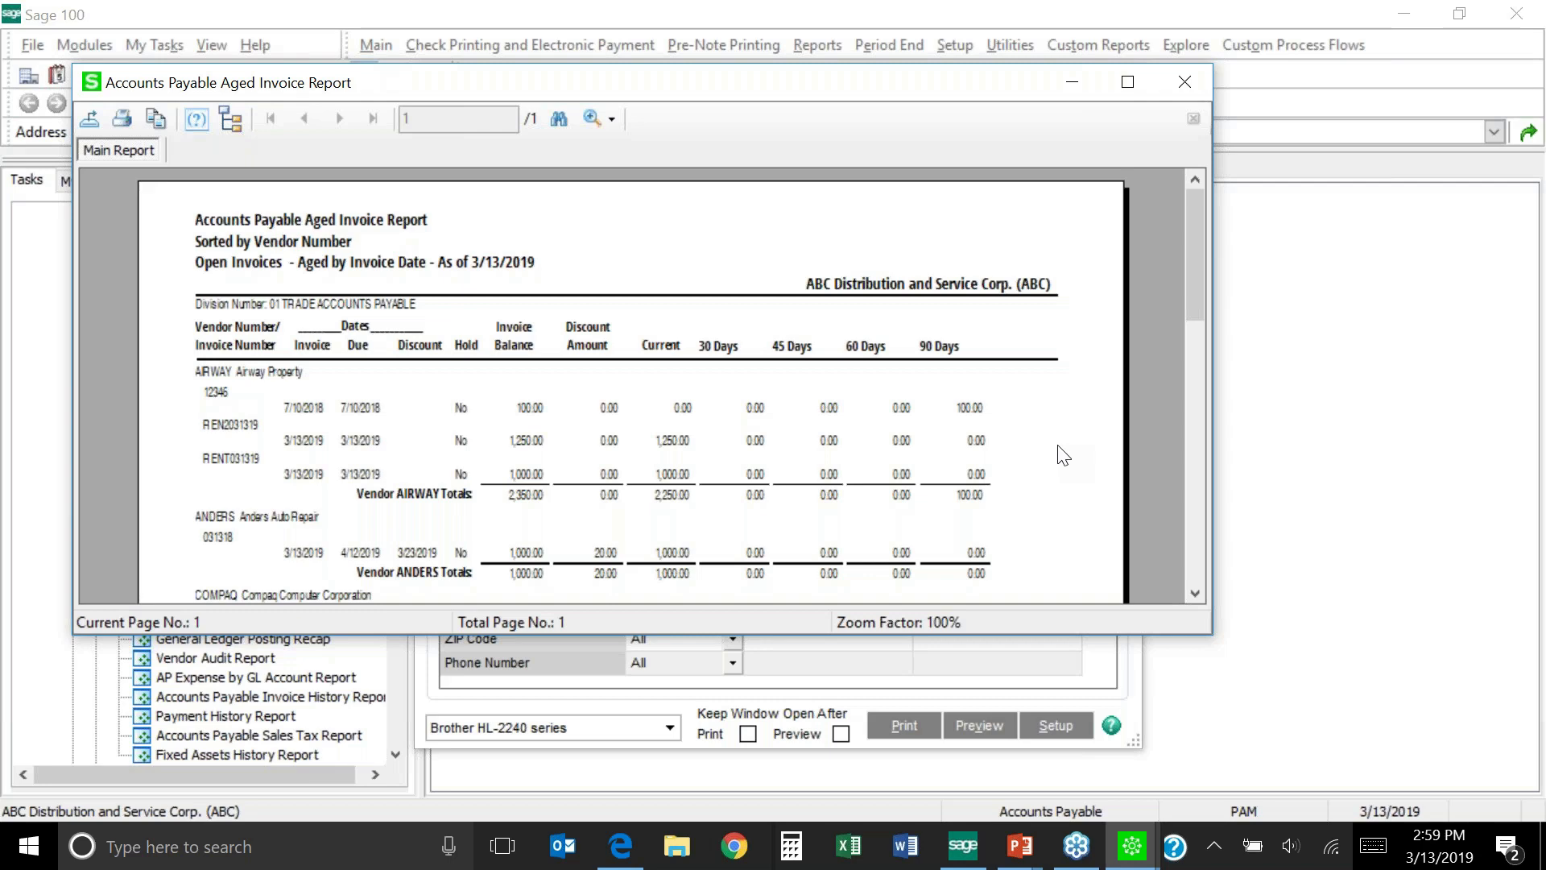
pyautogui.click(1183, 83)
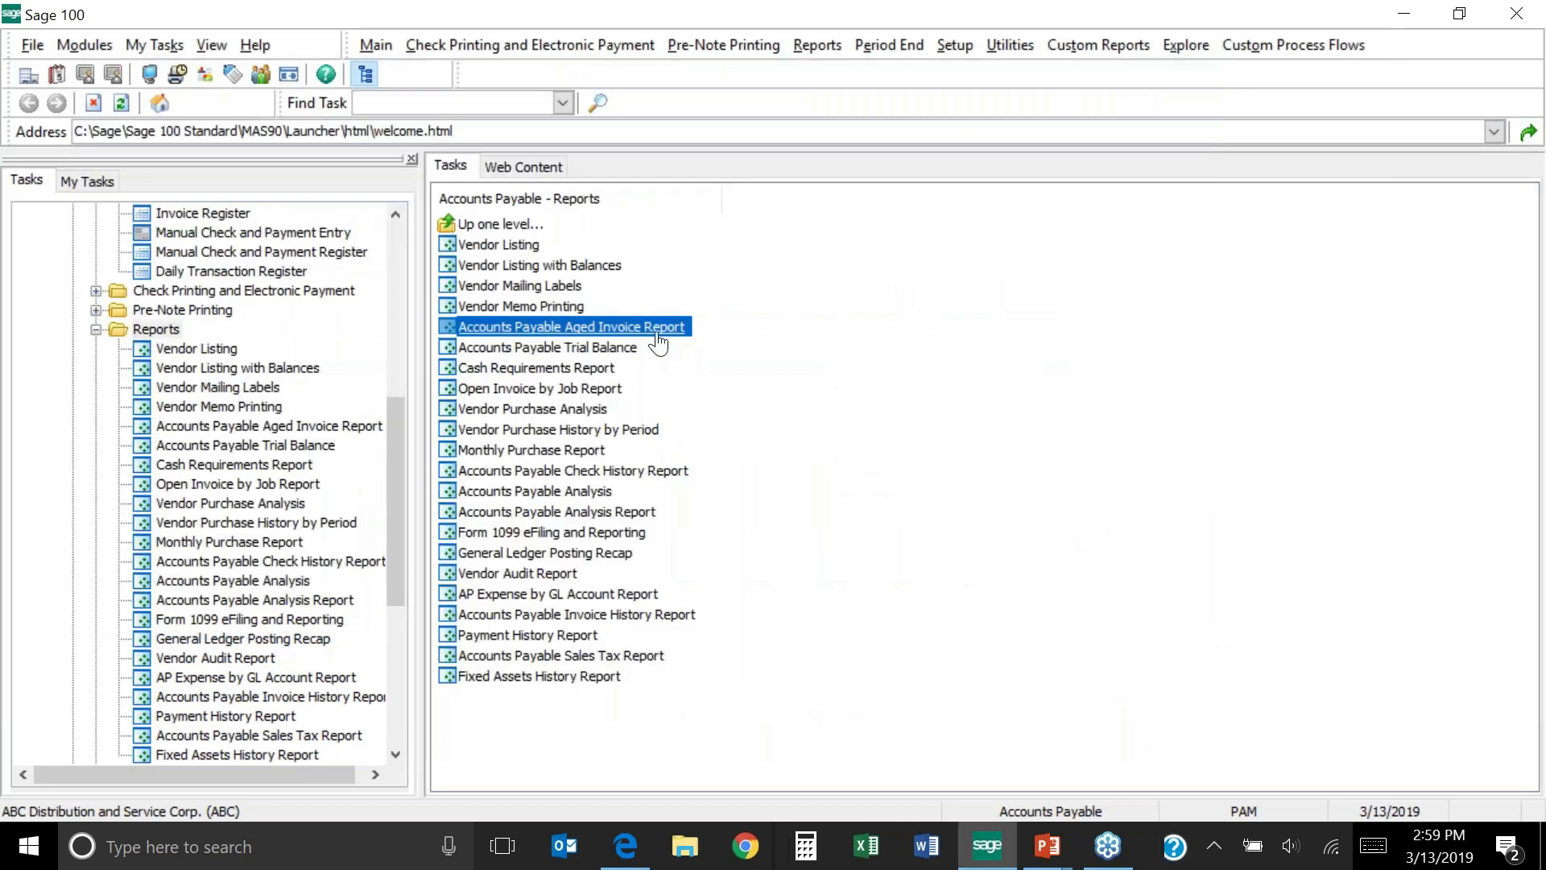
# Examine the options of the Accounts Payable Aged Invoice Report and the Accounts Payable Trial Balance, closing each report window
pyautogui.click(657, 344)
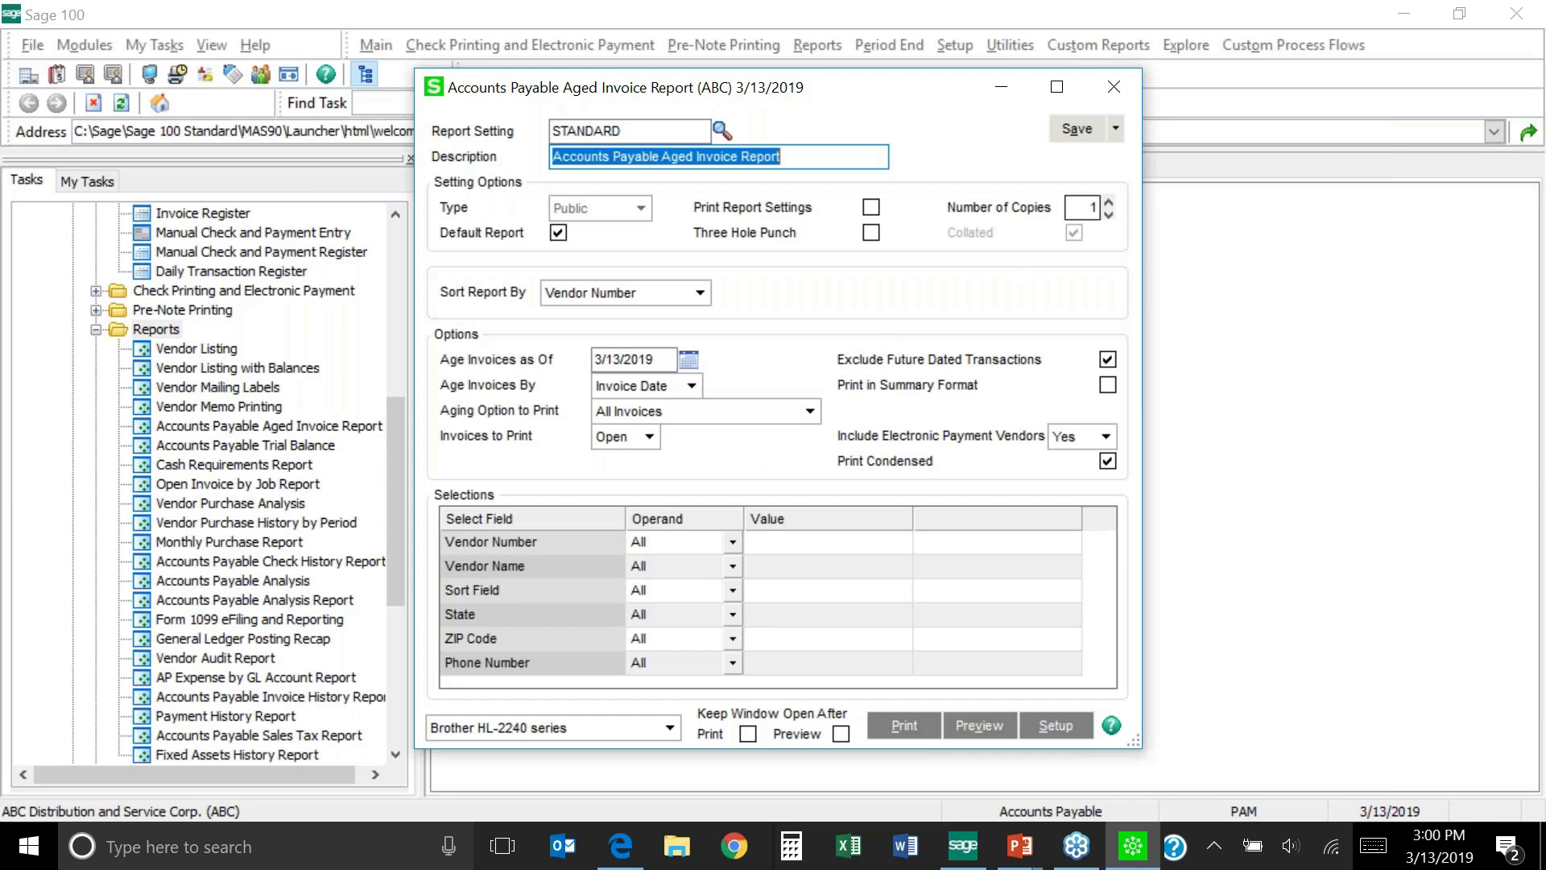
pyautogui.click(1113, 87)
pyautogui.click(591, 361)
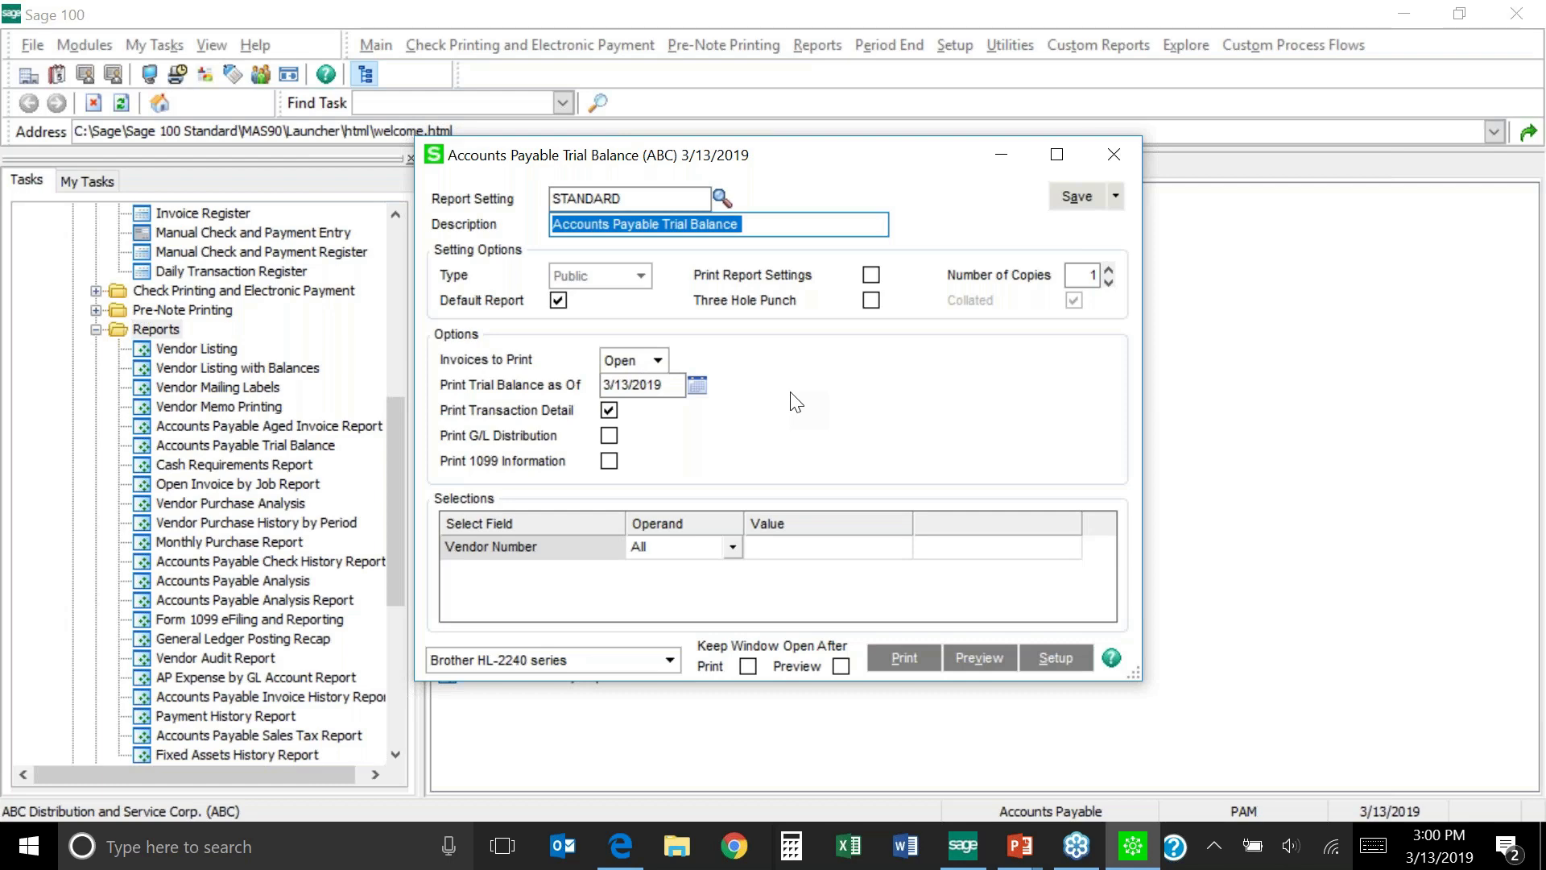
pyautogui.click(1114, 156)
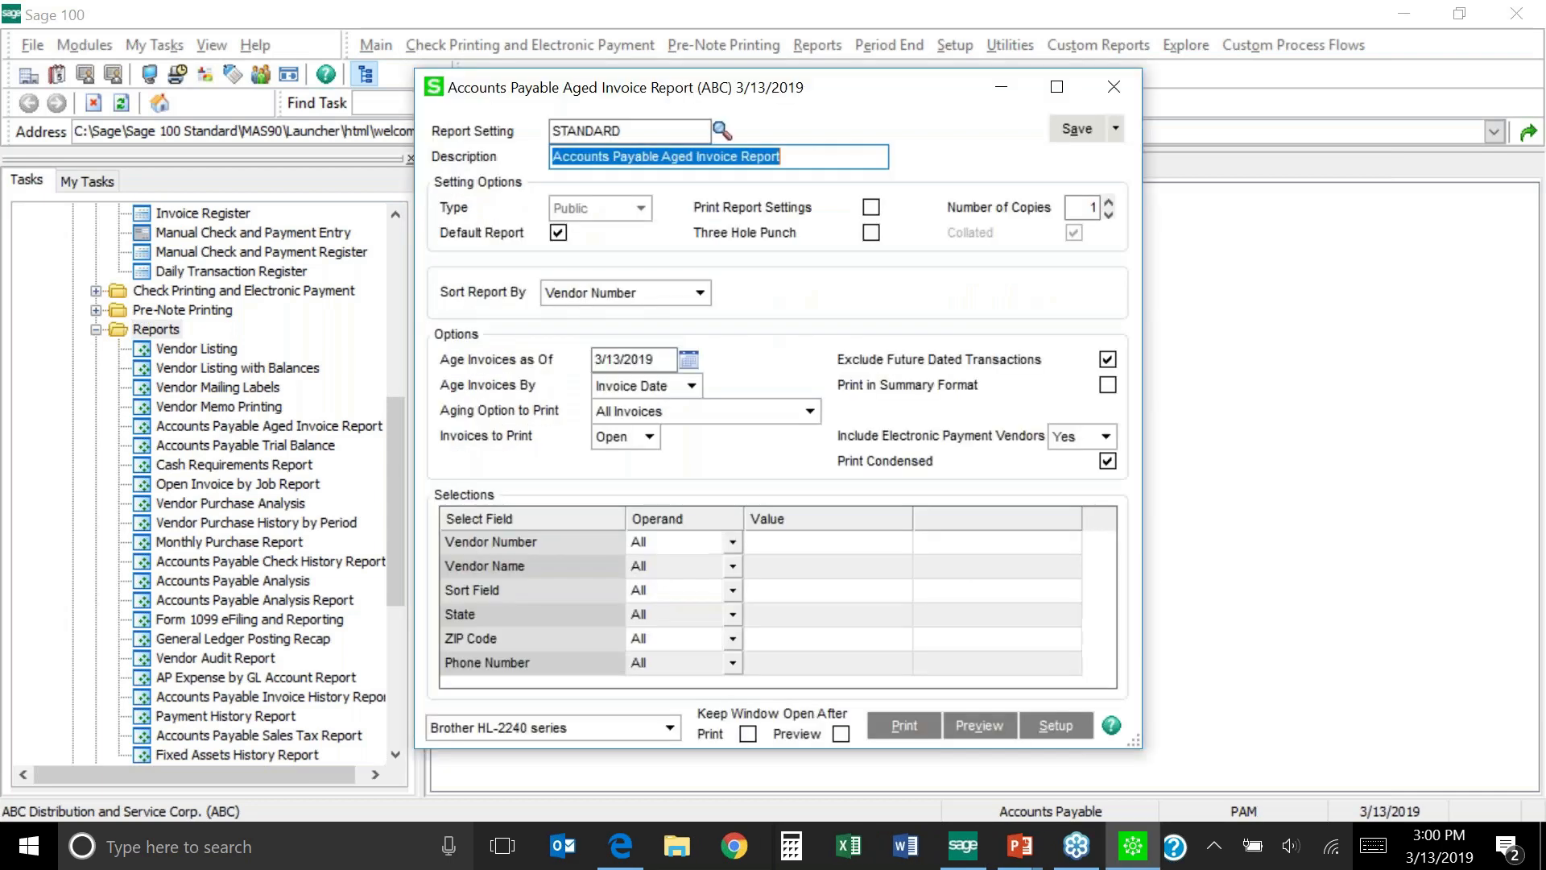
# Check the choices for aging invoices in the Aged Invoice Report, and compare them with the Trial Balance options
pyautogui.click(691, 386)
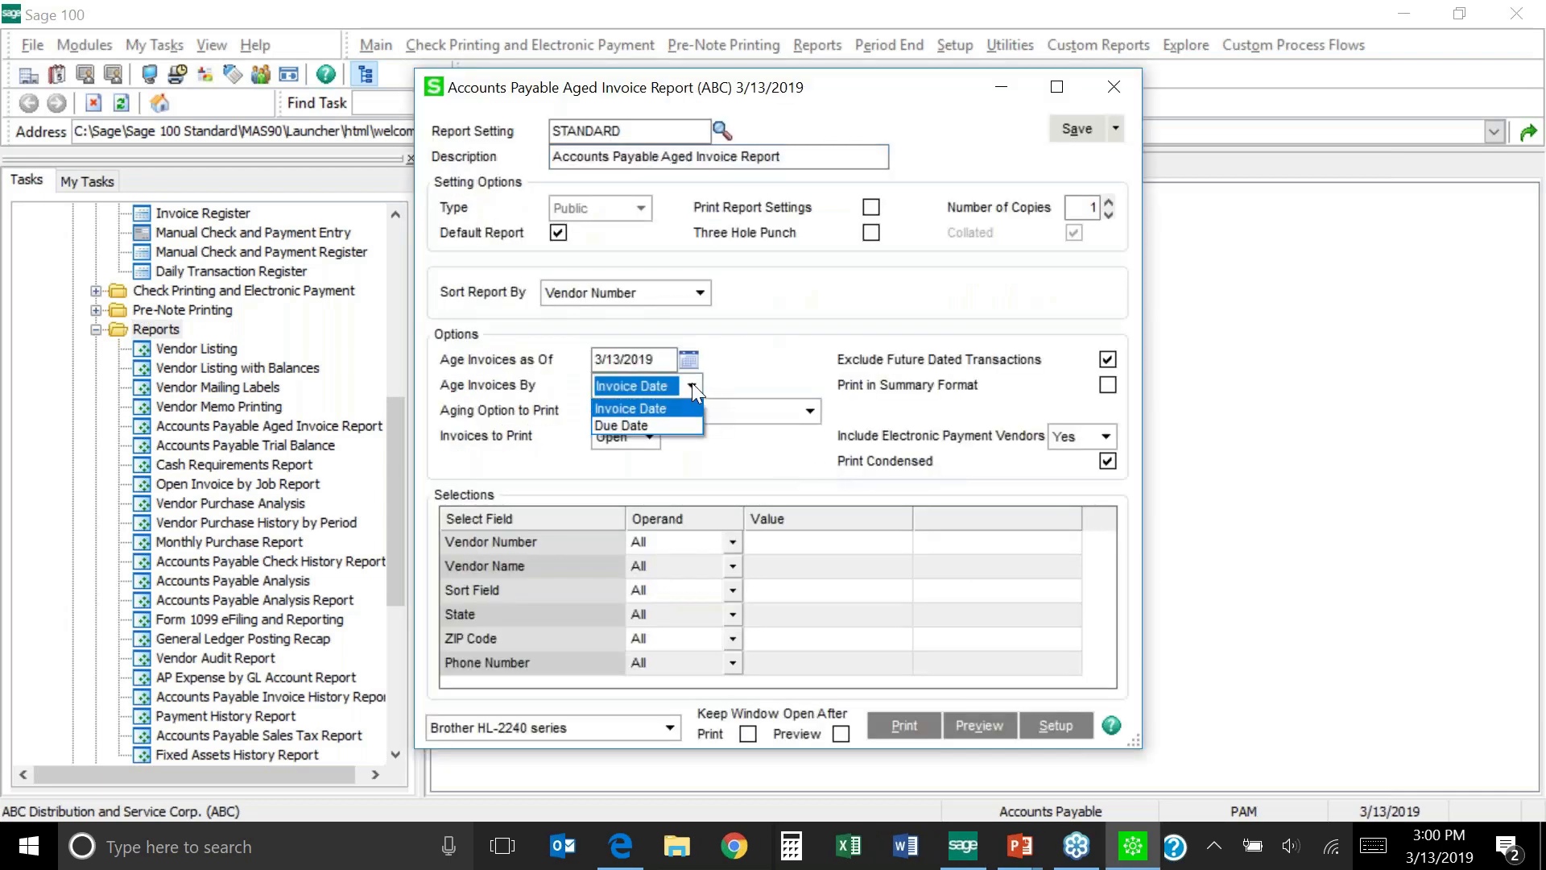
pyautogui.click(781, 369)
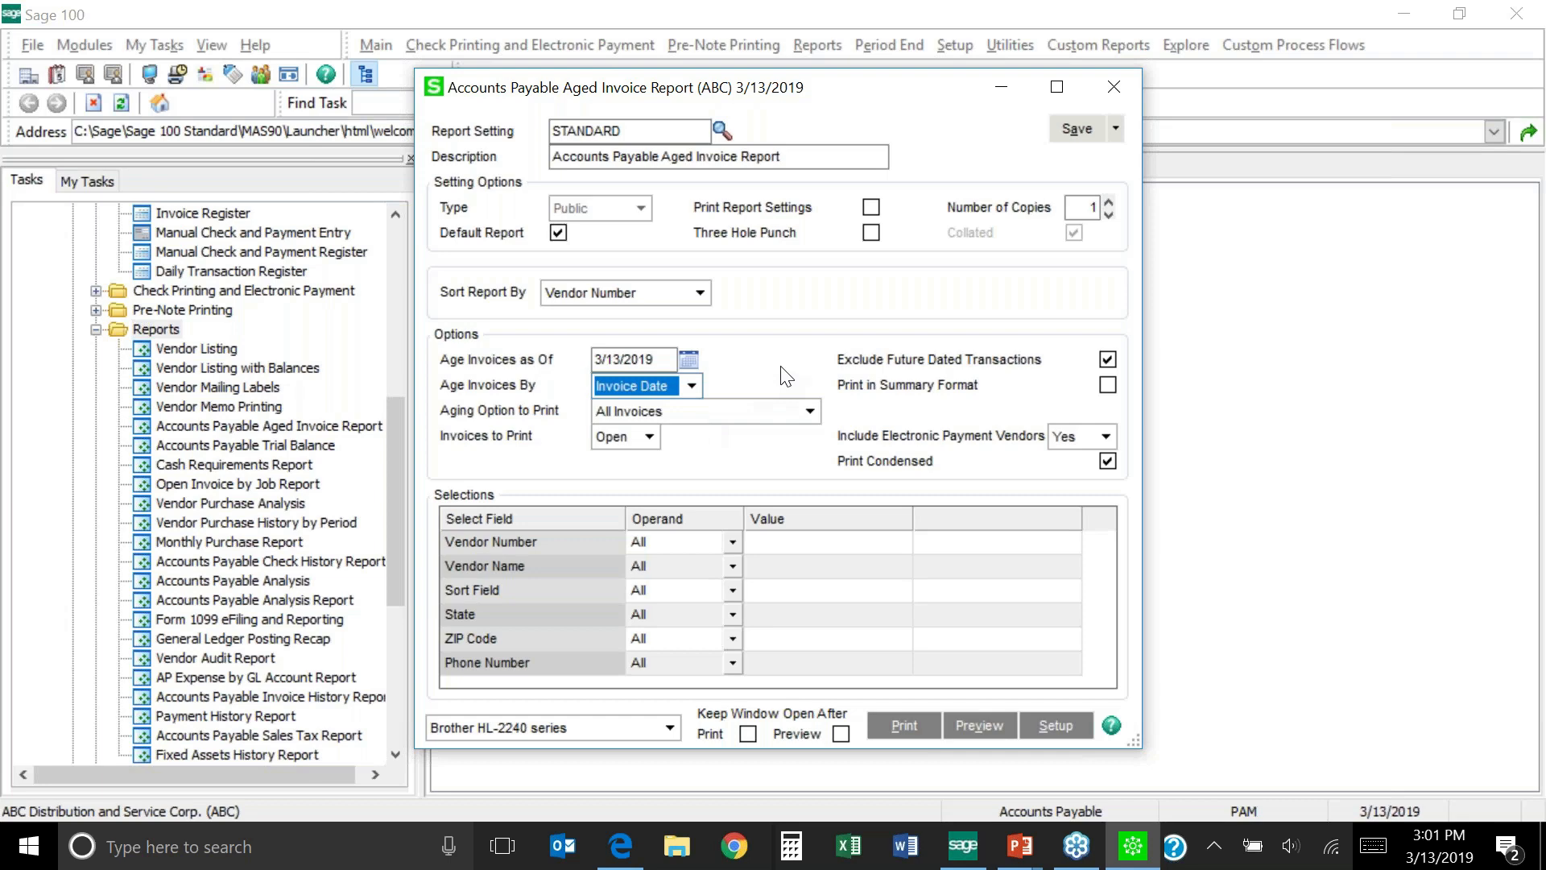
pyautogui.click(1118, 84)
pyautogui.click(629, 348)
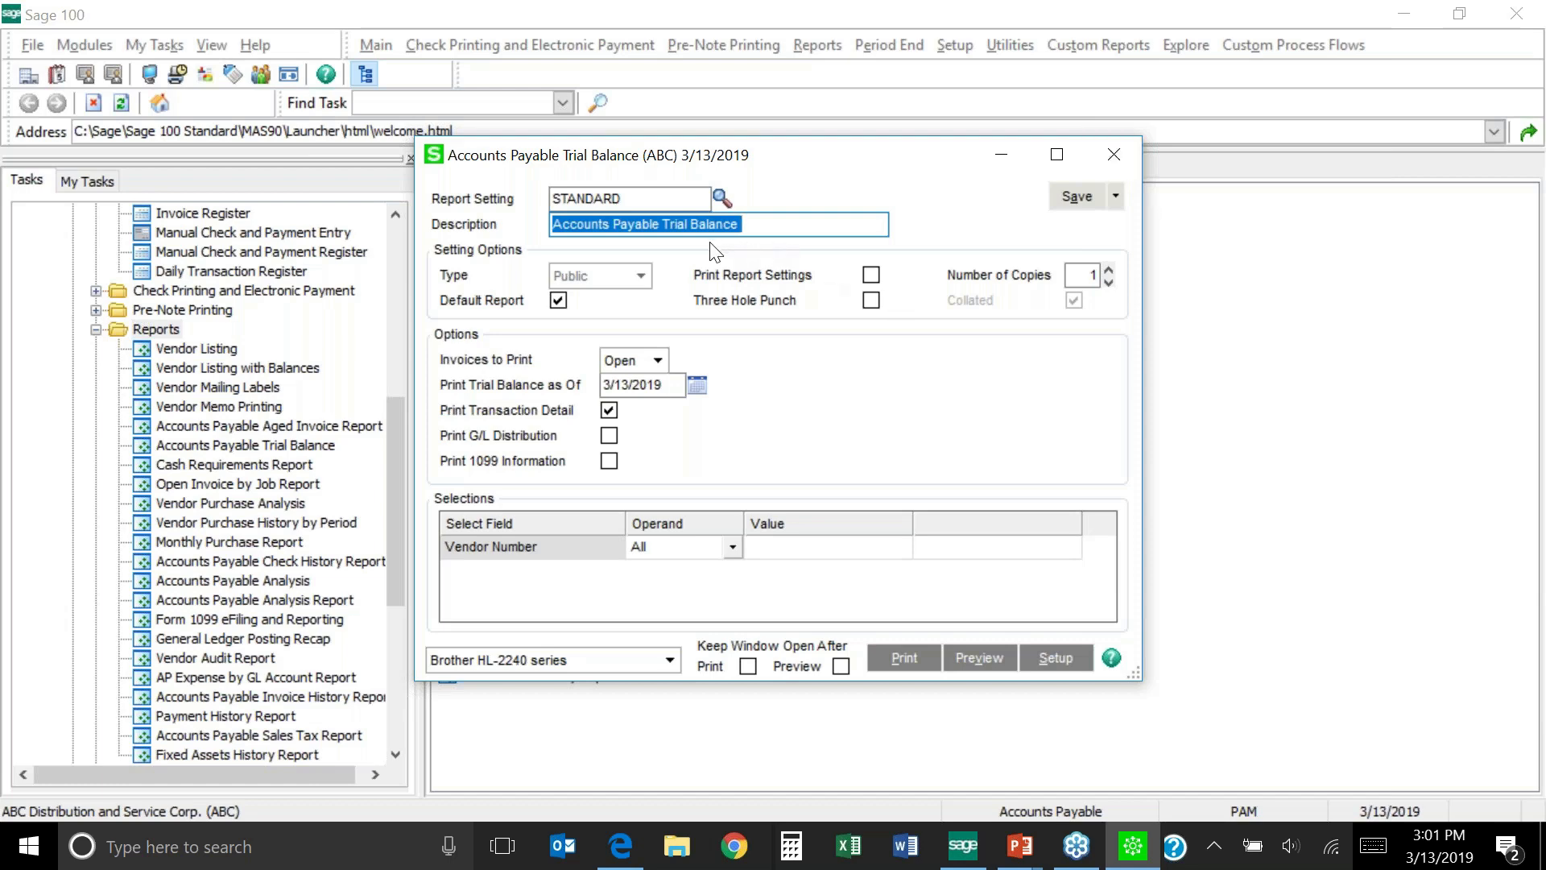
pyautogui.click(1128, 161)
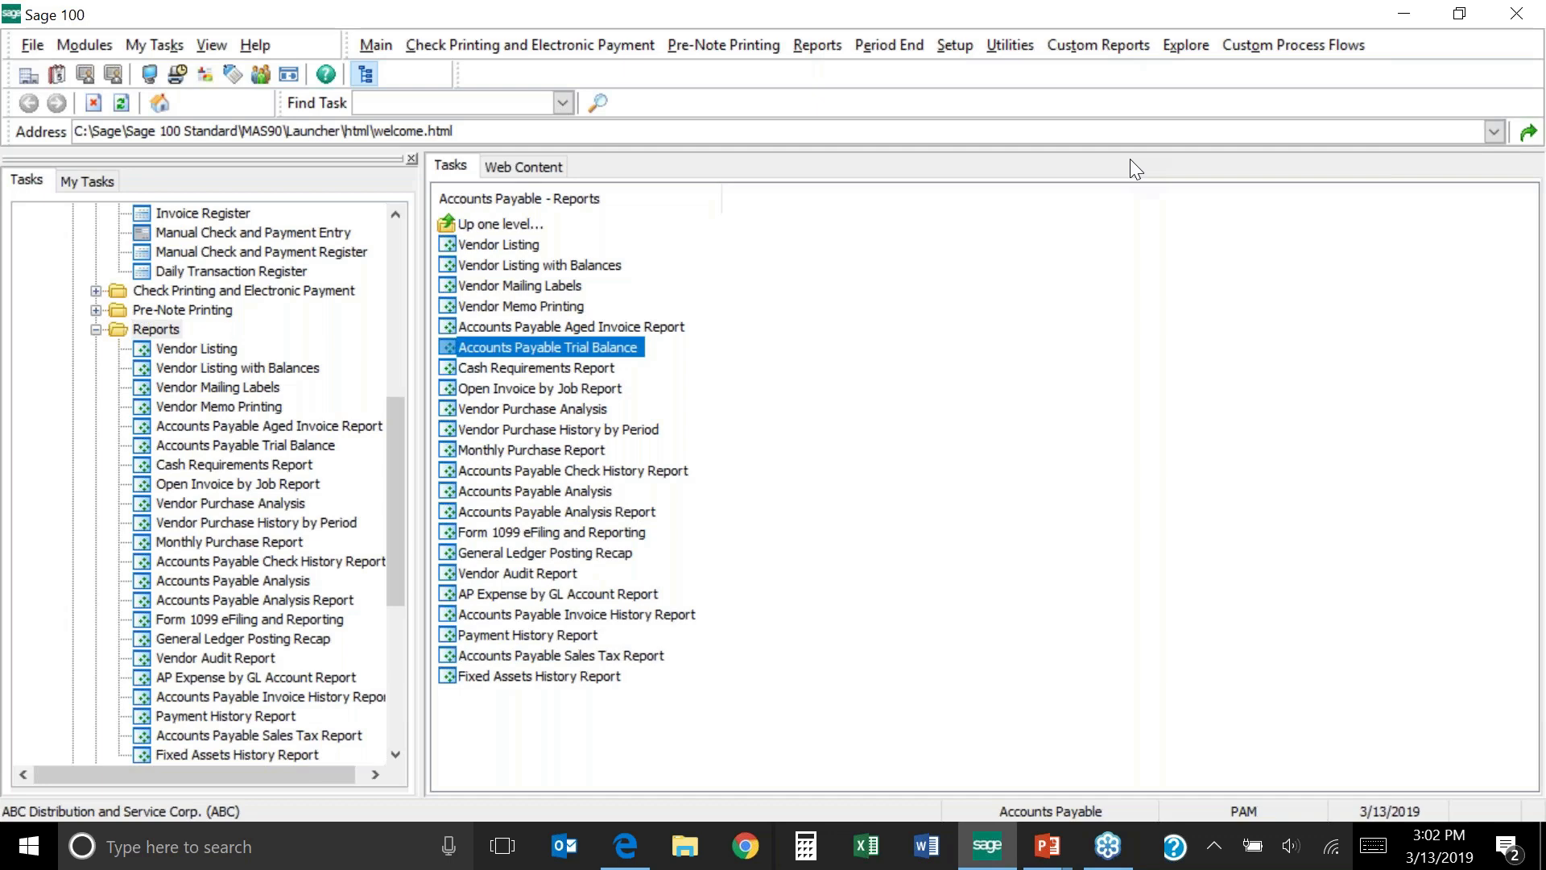
# Examine the aging date setting of the Aged Invoice Report, close the report, and collapse the Reports folder
pyautogui.click(652, 327)
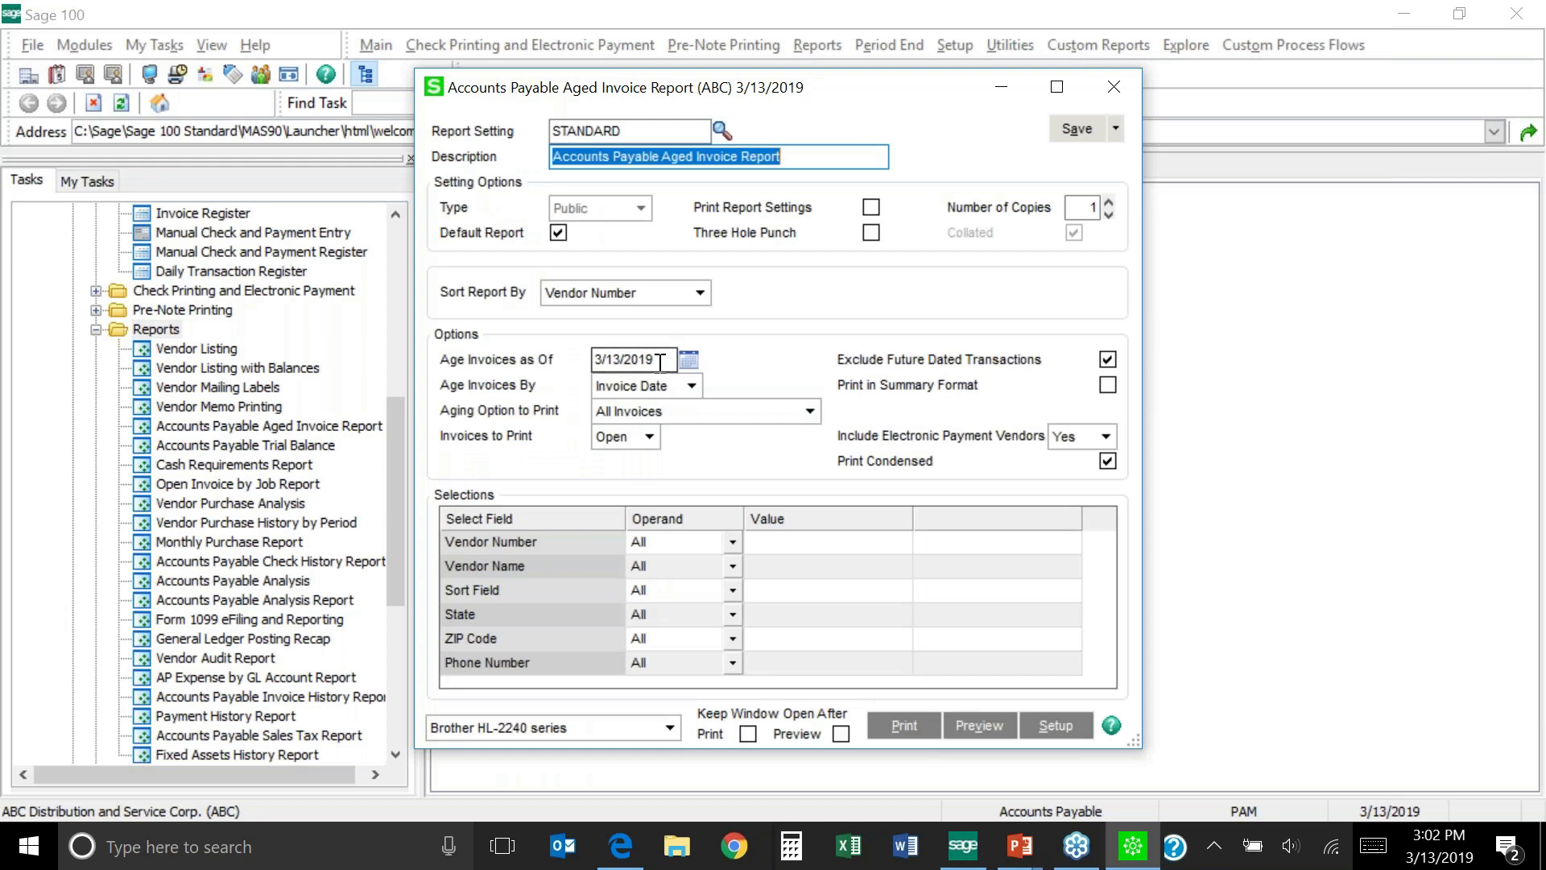
pyautogui.click(587, 357)
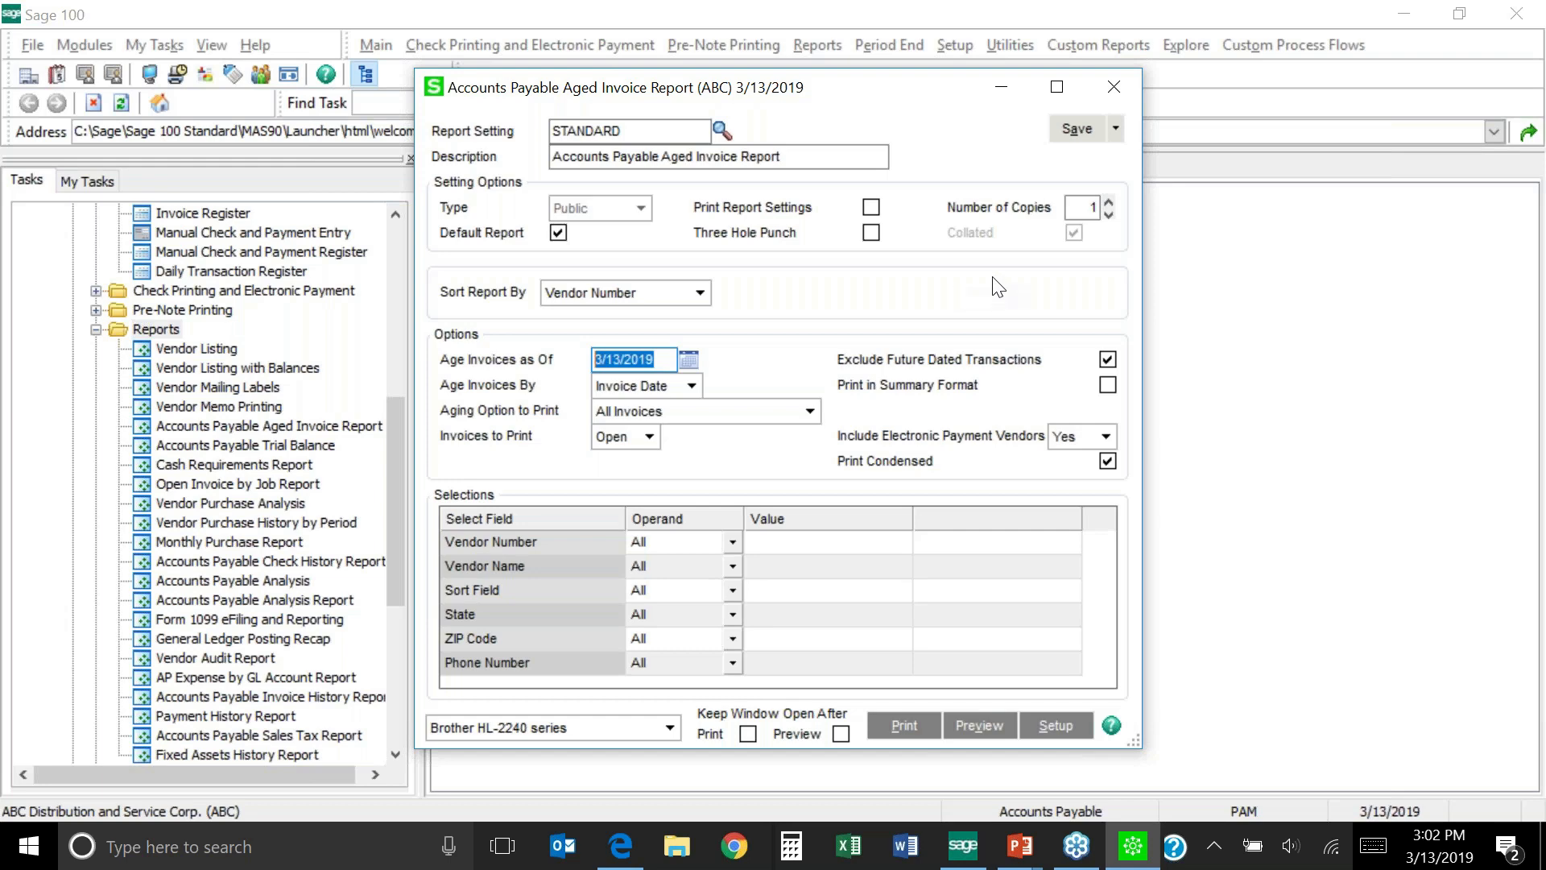
pyautogui.click(1114, 90)
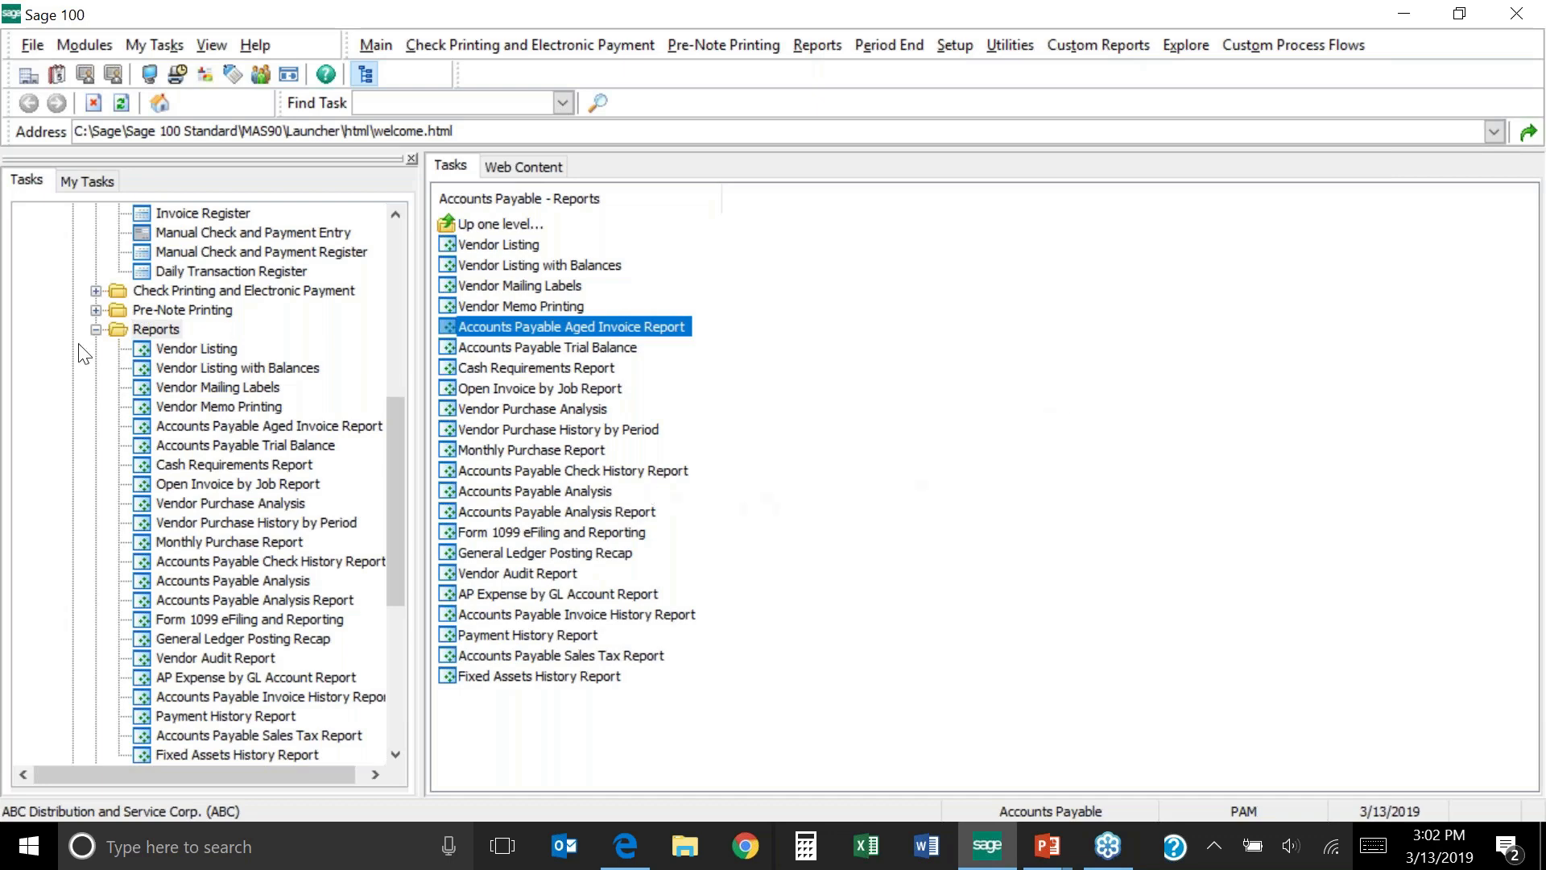
pyautogui.click(95, 329)
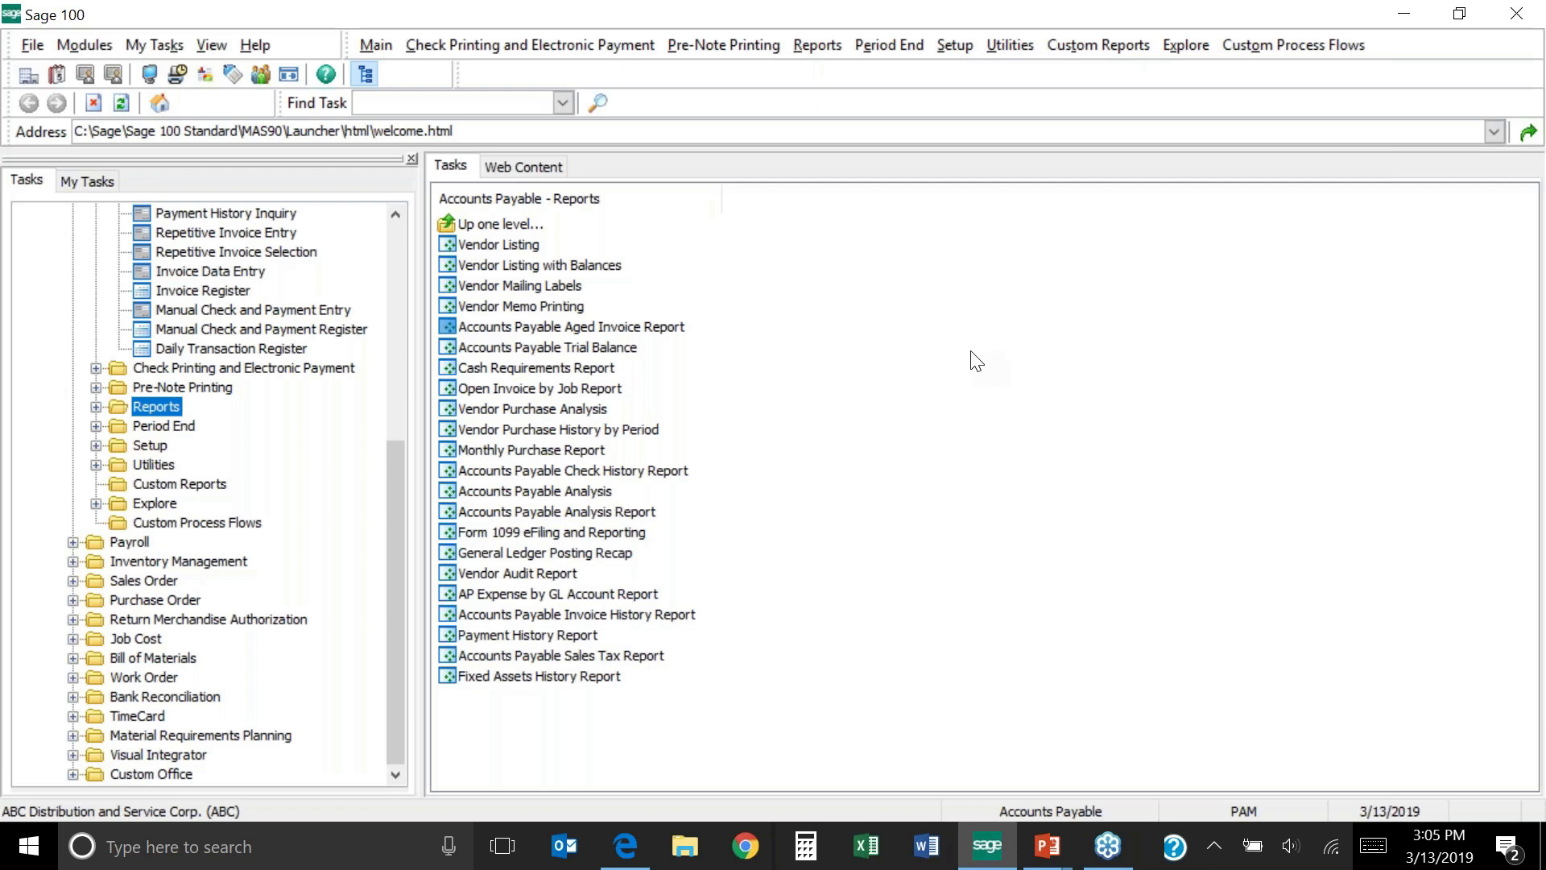
pyautogui.click(1526, 63)
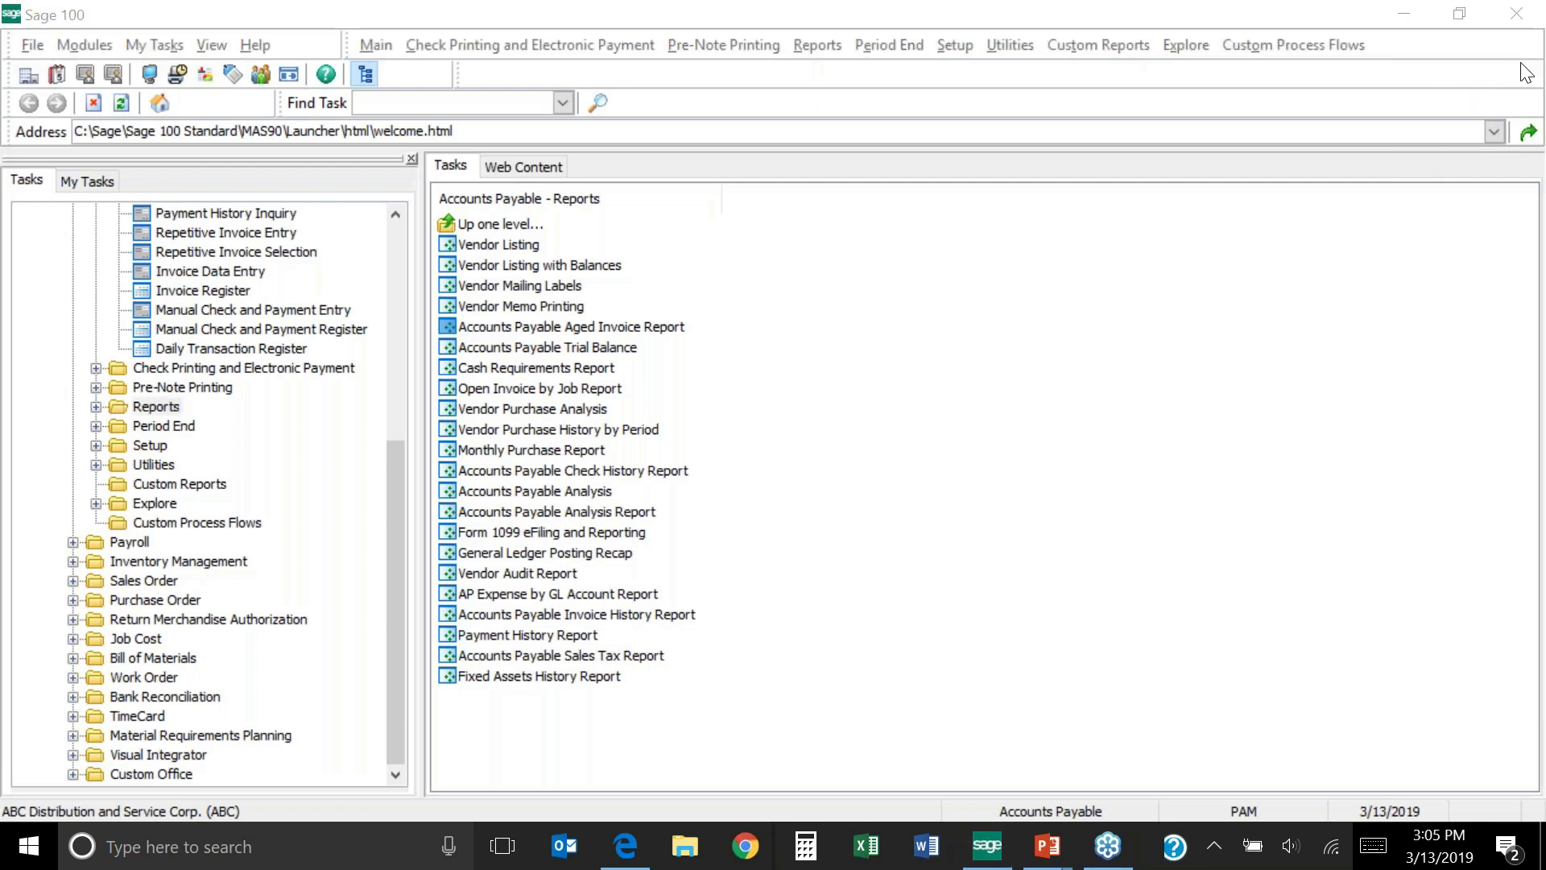